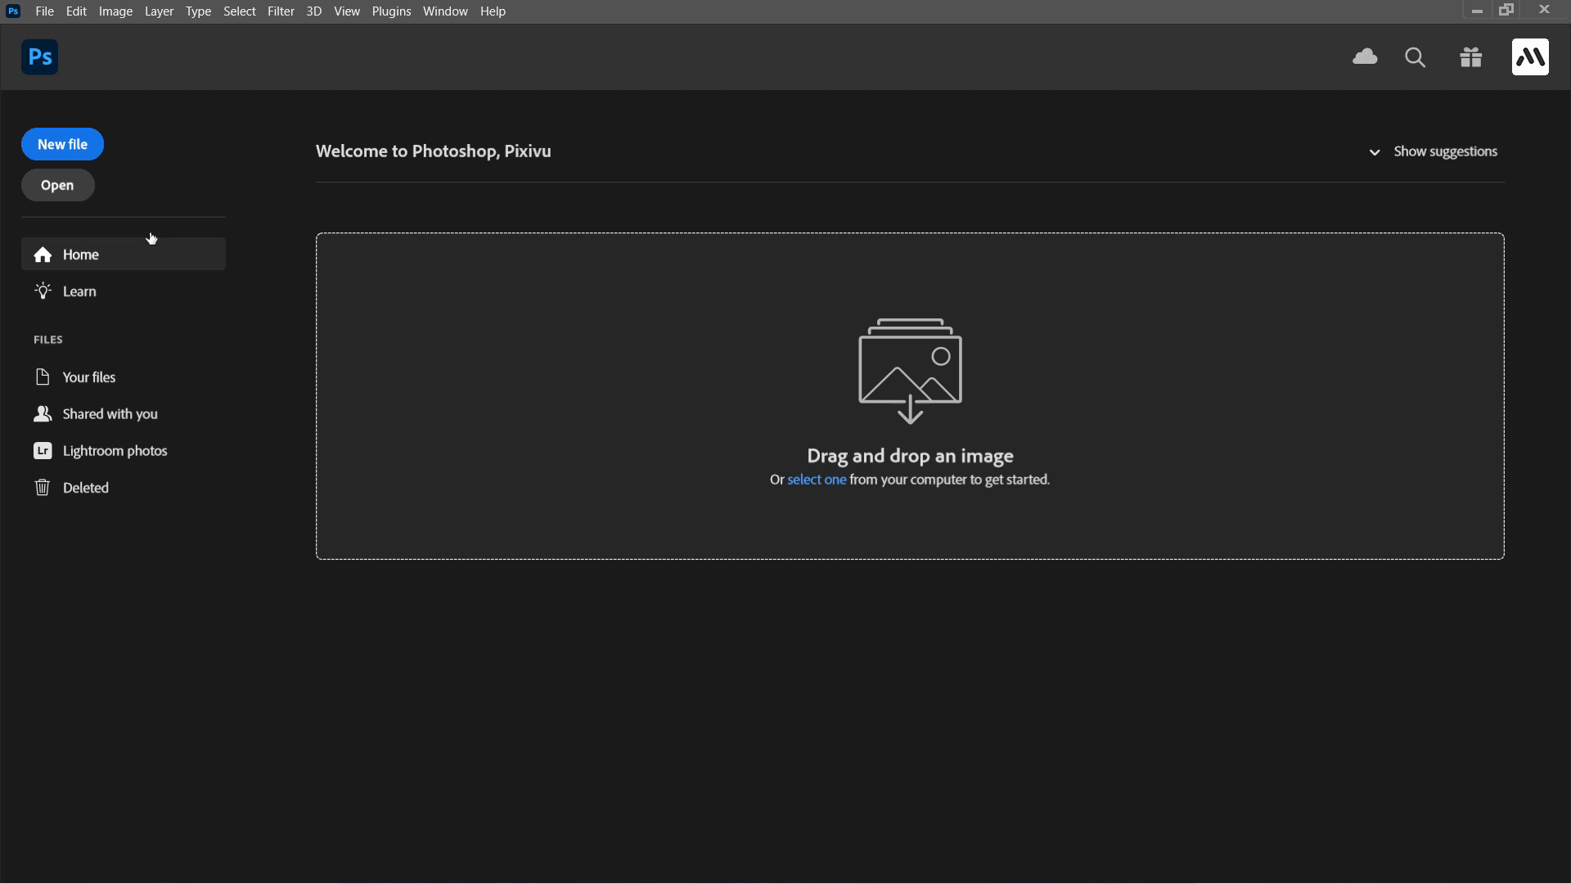
- Open 3D Gold Effect Starter File.psd from the Assets folder
{"action": "left_click", "coordinate": [65, 185]}
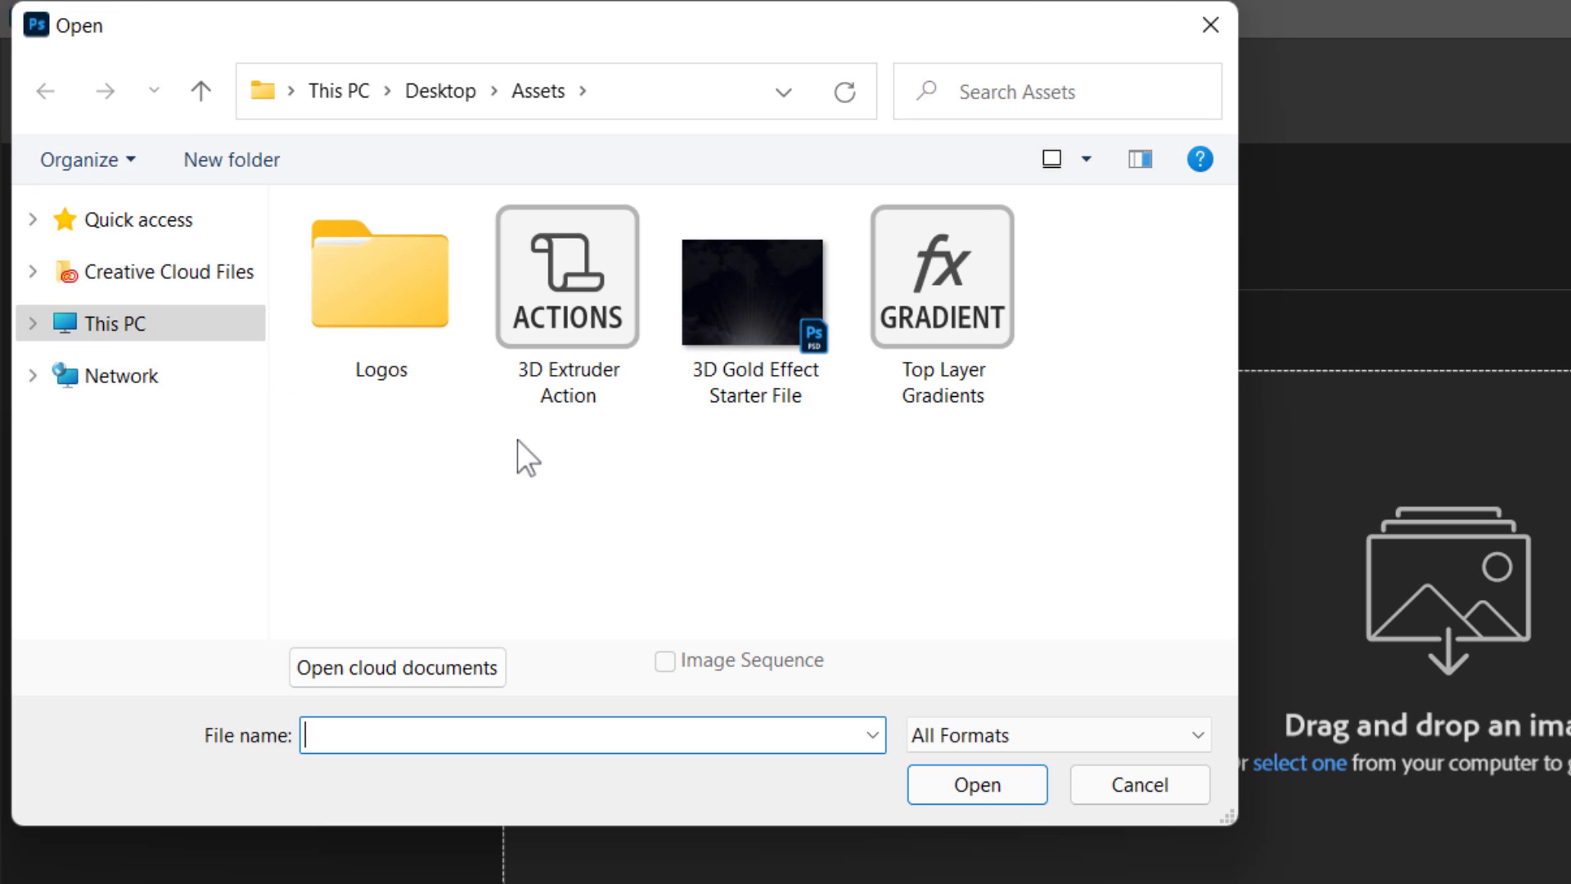
{"action": "left_click_drag", "start_coordinate": [519, 441], "coordinate": [994, 344]}
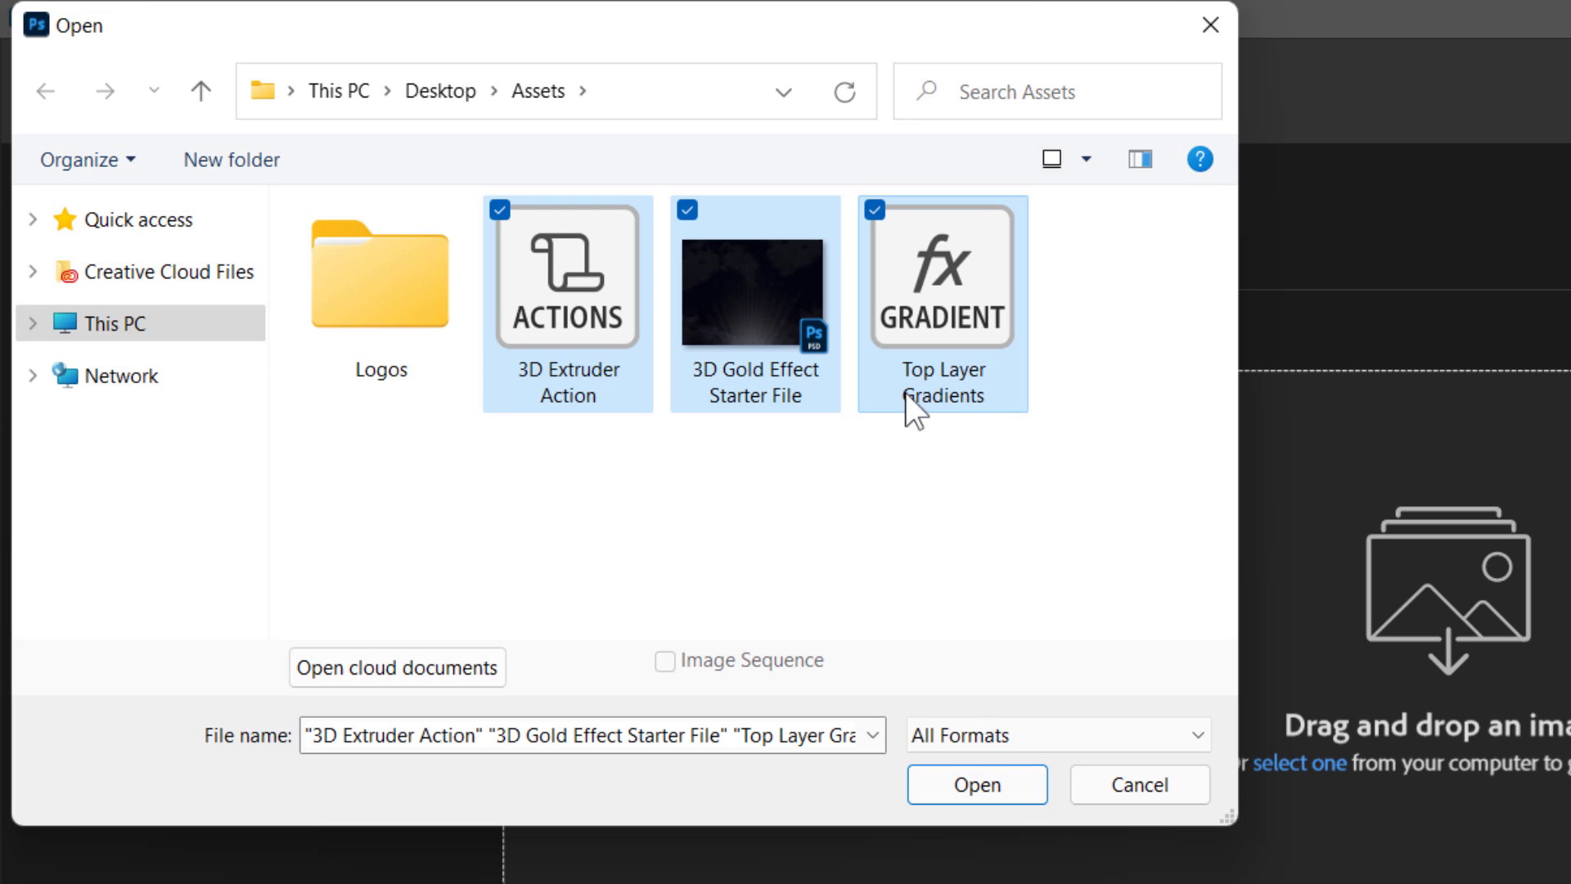
{"action": "left_click", "coordinate": [777, 466]}
{"action": "left_click", "coordinate": [749, 411]}
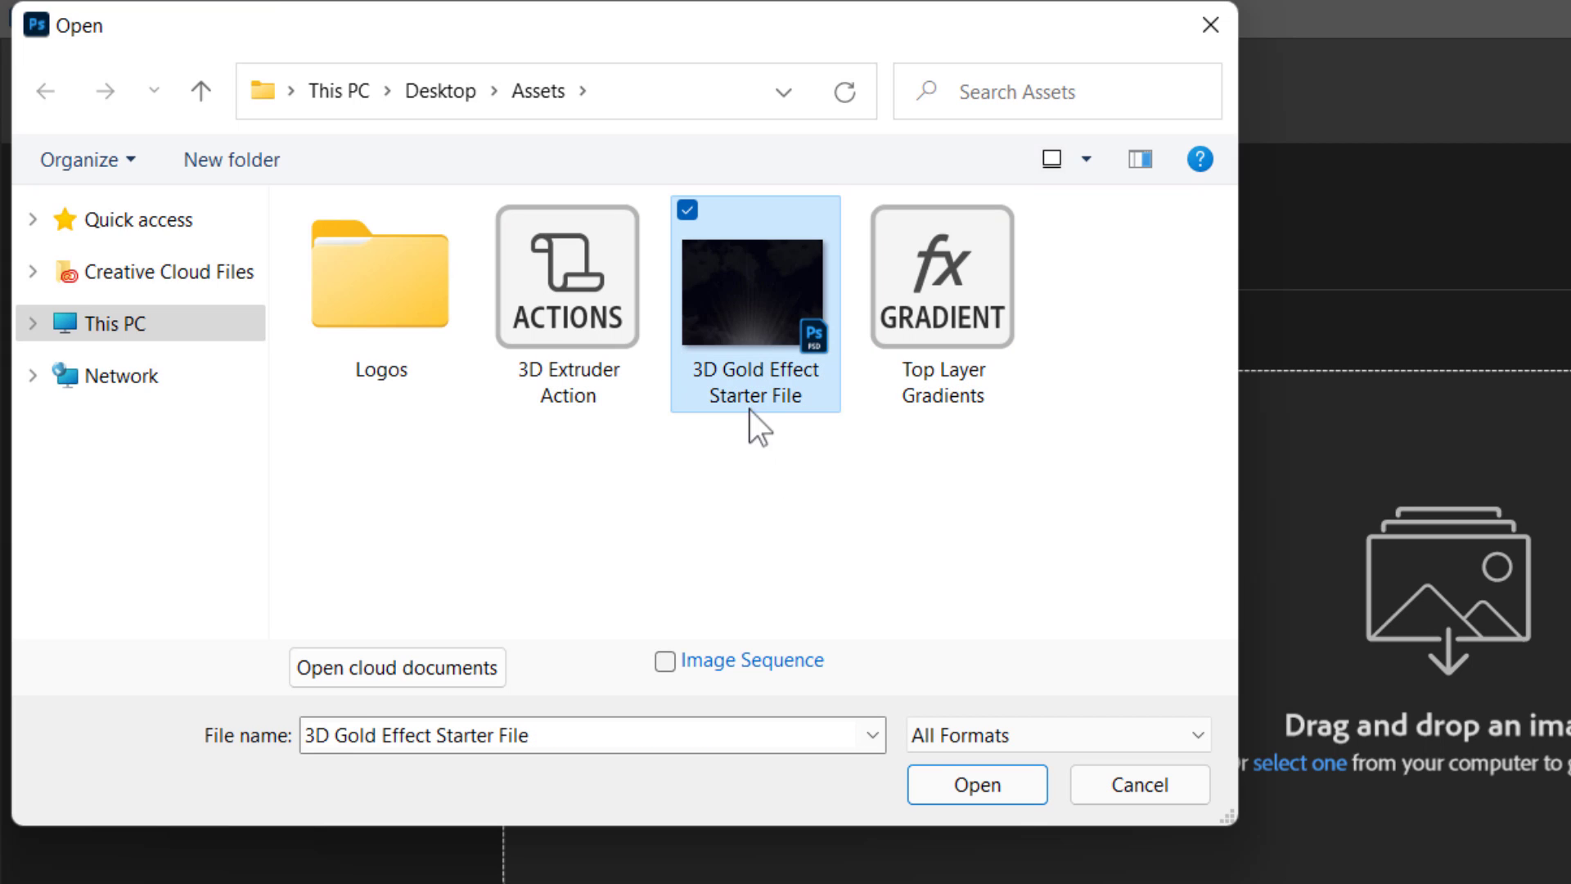
{"action": "left_click", "coordinate": [957, 787]}
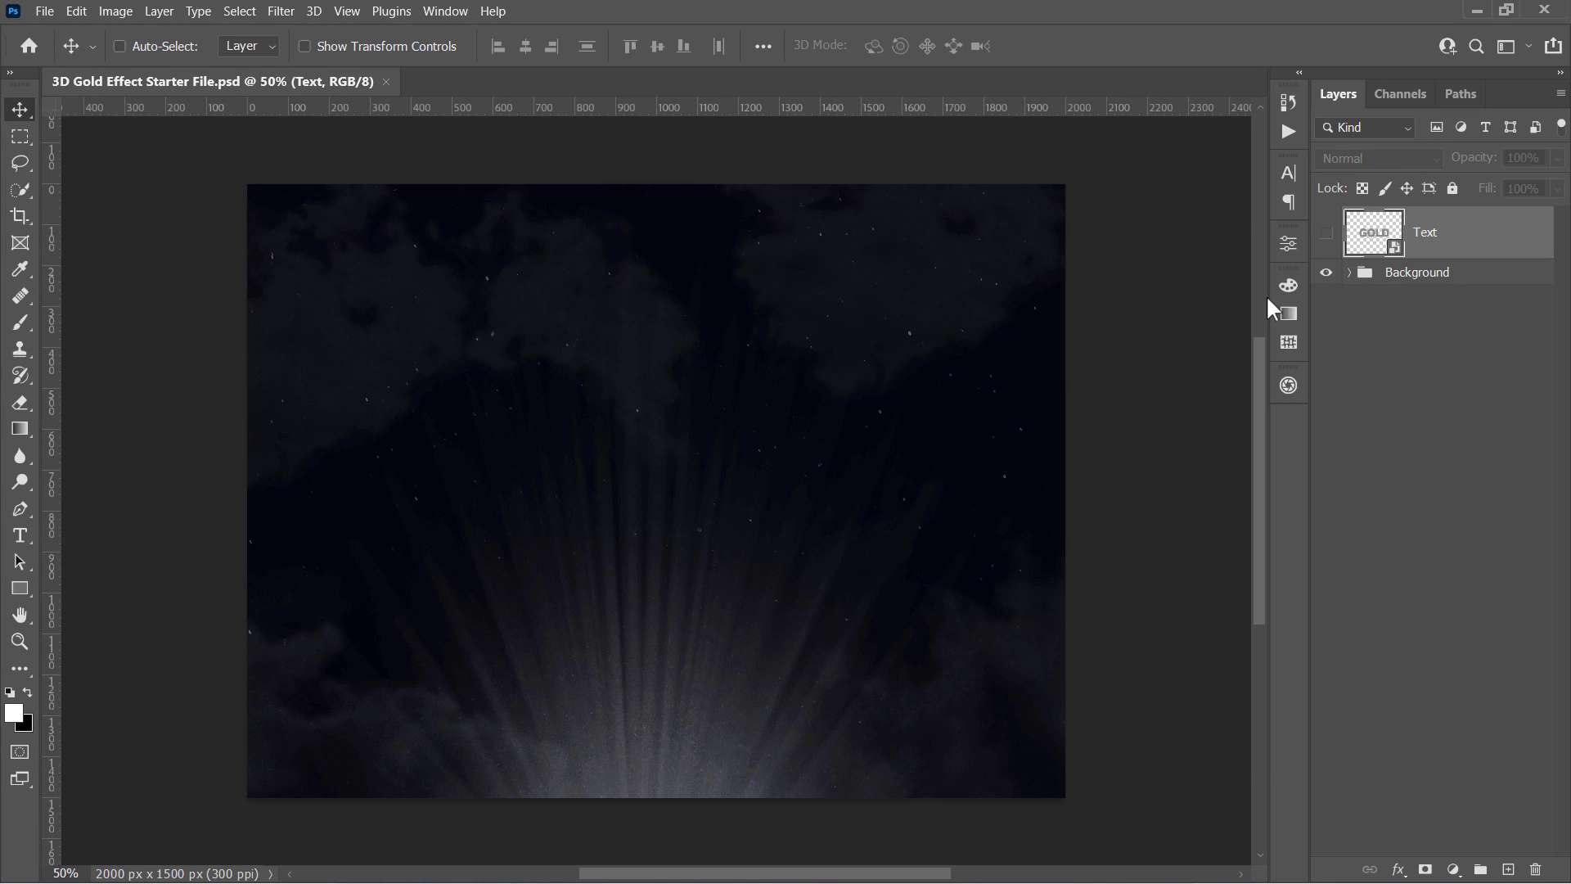
- Expand the Background group and toggle the Dark group's visibility off and back on
{"action": "left_click", "coordinate": [1348, 272]}
{"action": "left_click", "coordinate": [1395, 278]}
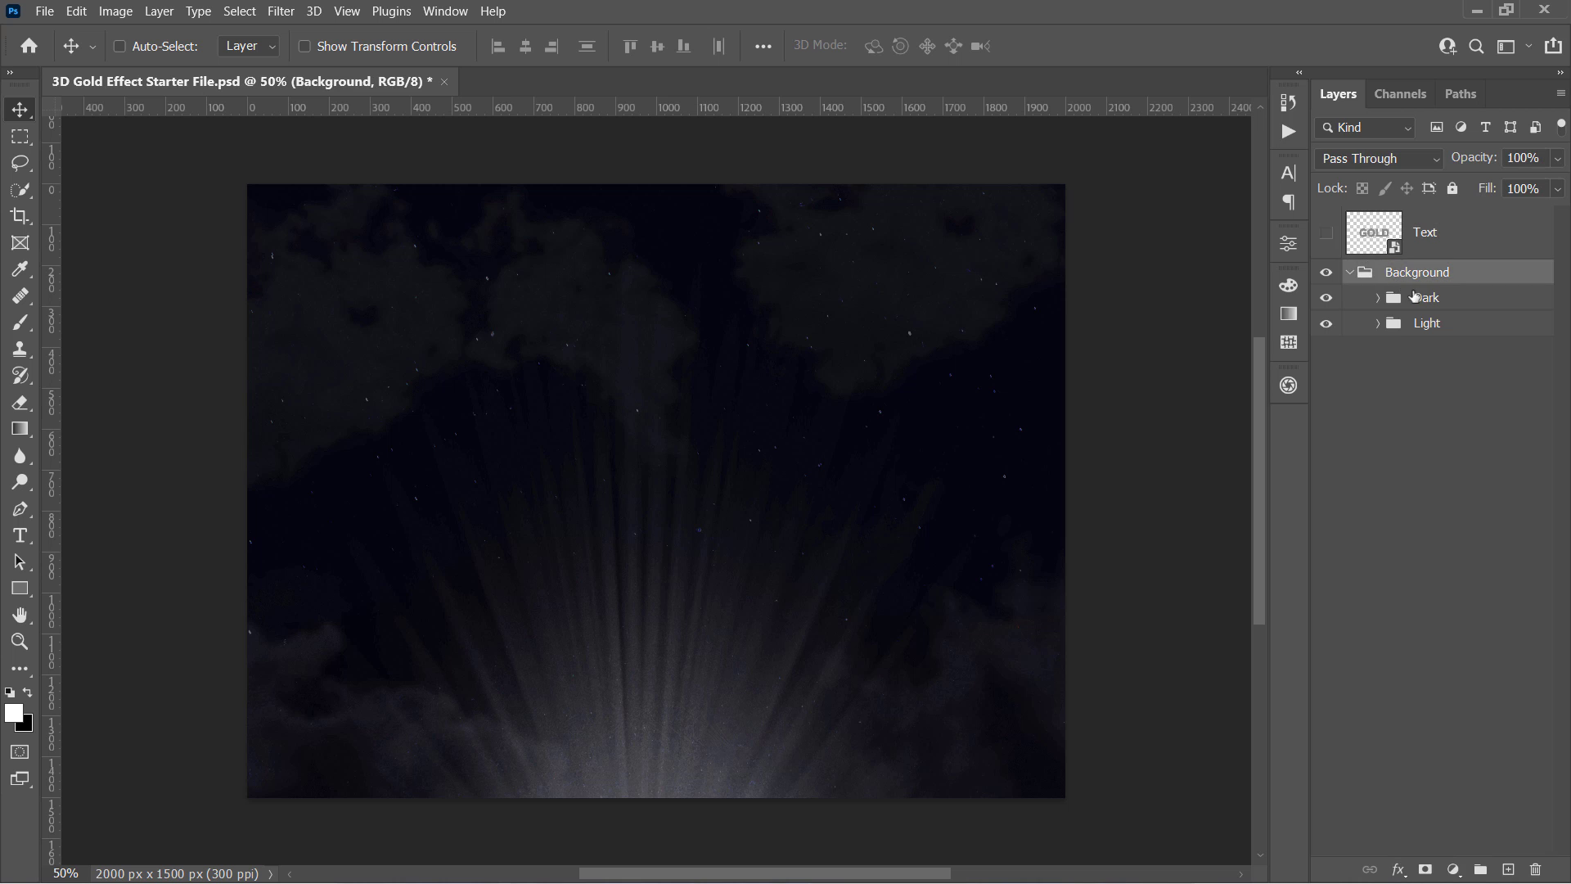
{"action": "left_click", "coordinate": [1423, 299]}
{"action": "left_click", "coordinate": [1436, 326]}
{"action": "left_click", "coordinate": [1428, 305]}
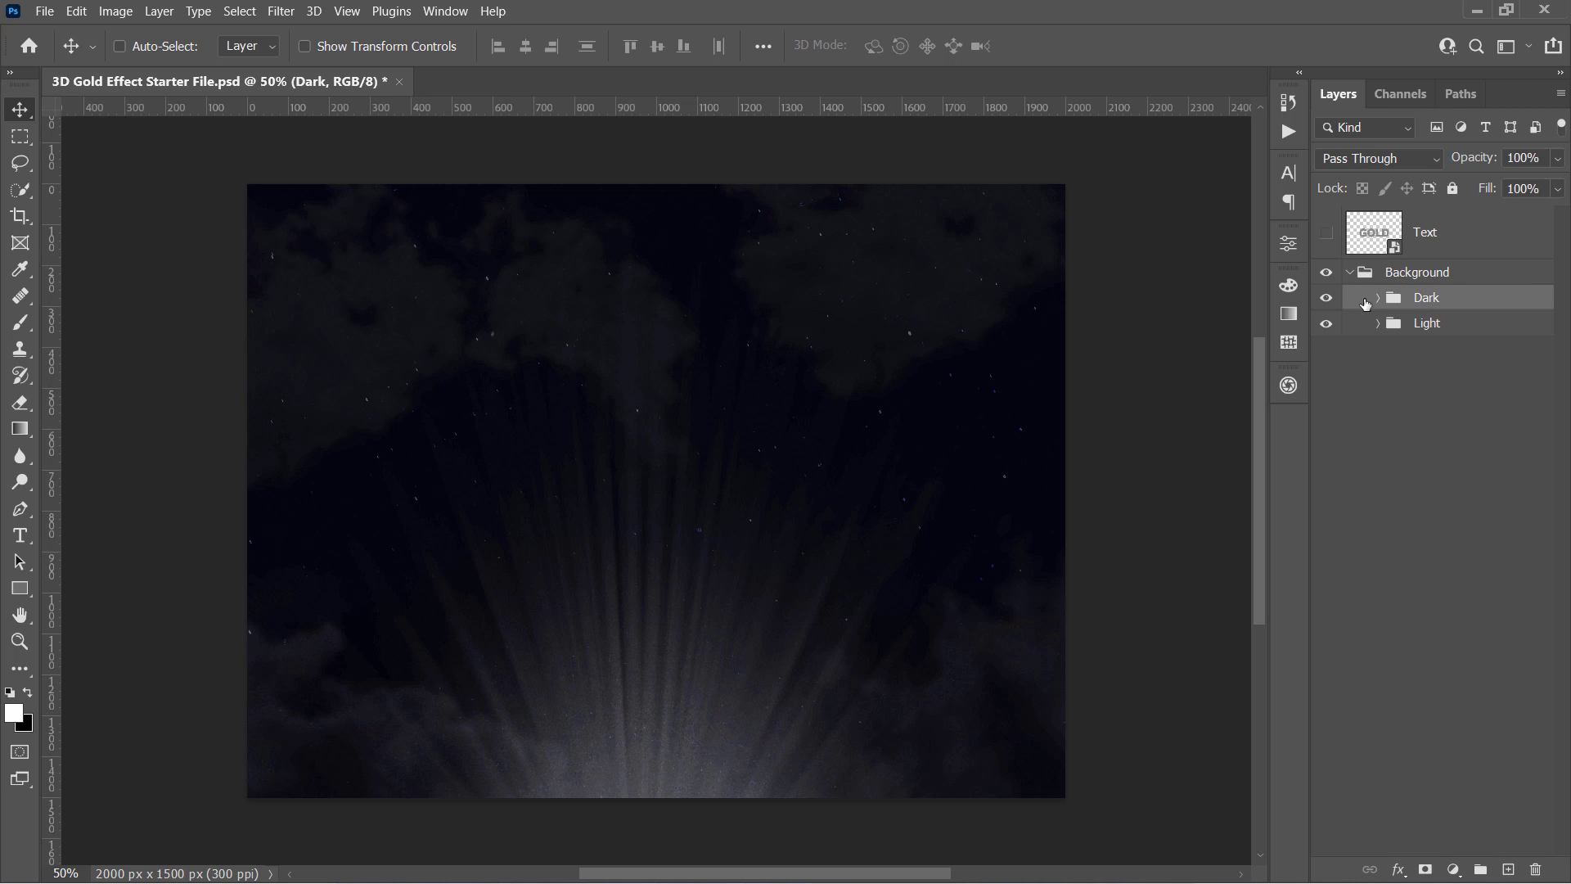
{"action": "left_click", "coordinate": [1328, 299]}
{"action": "left_click", "coordinate": [1326, 299]}
{"action": "left_click", "coordinate": [1349, 275]}
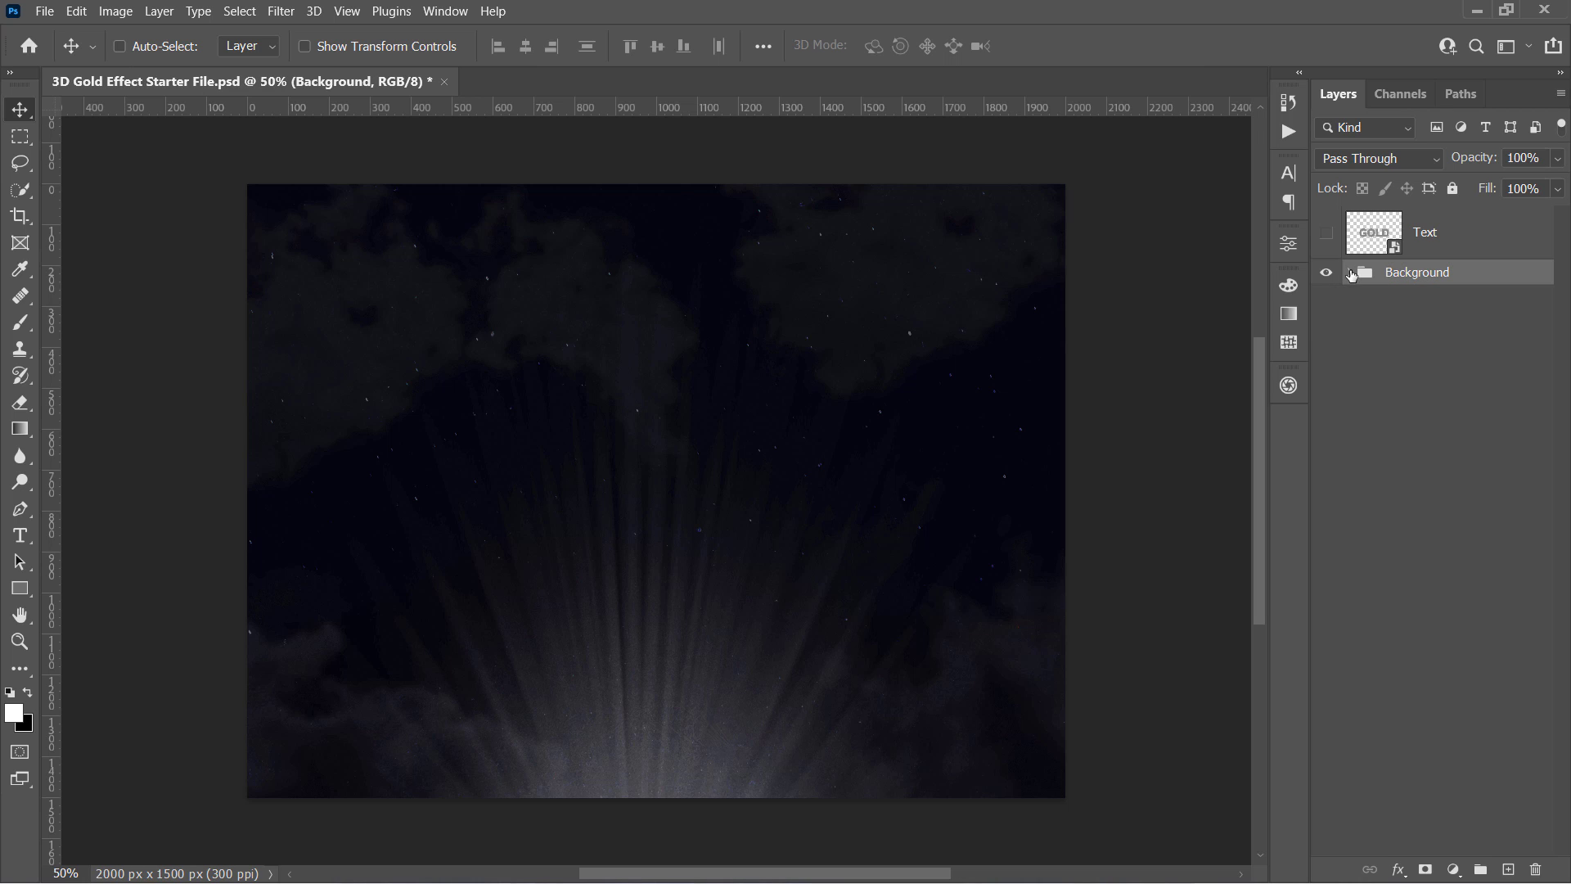
- Show the Text layer and inspect its smart object contents, then close the .psb
{"action": "left_click", "coordinate": [1327, 234]}
{"action": "left_click", "coordinate": [1374, 248]}
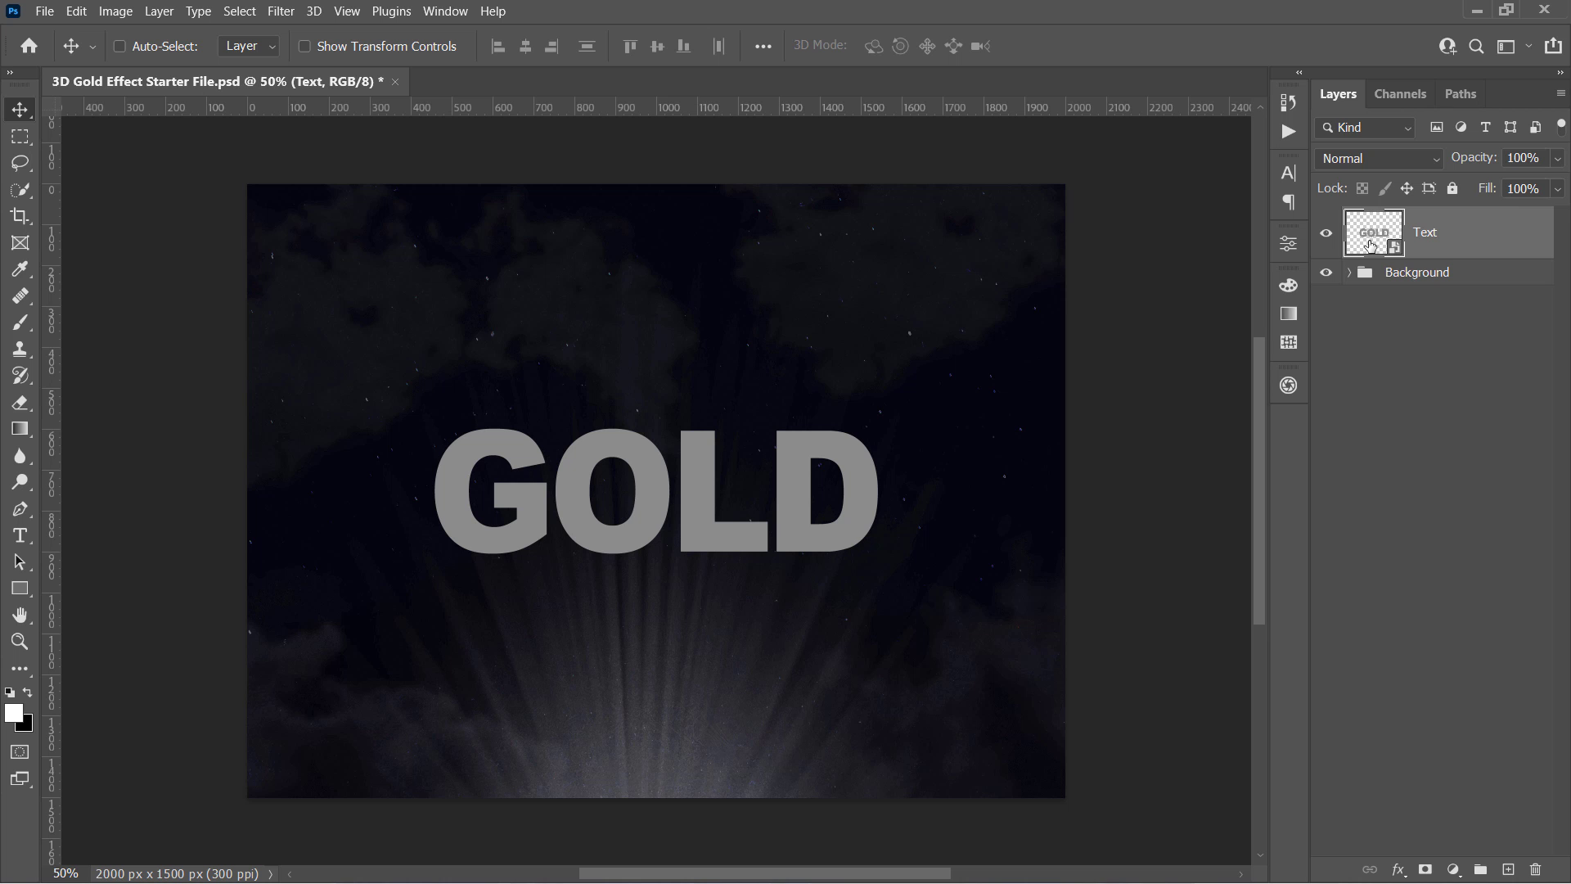
{"action": "double_click", "coordinate": [1372, 247]}
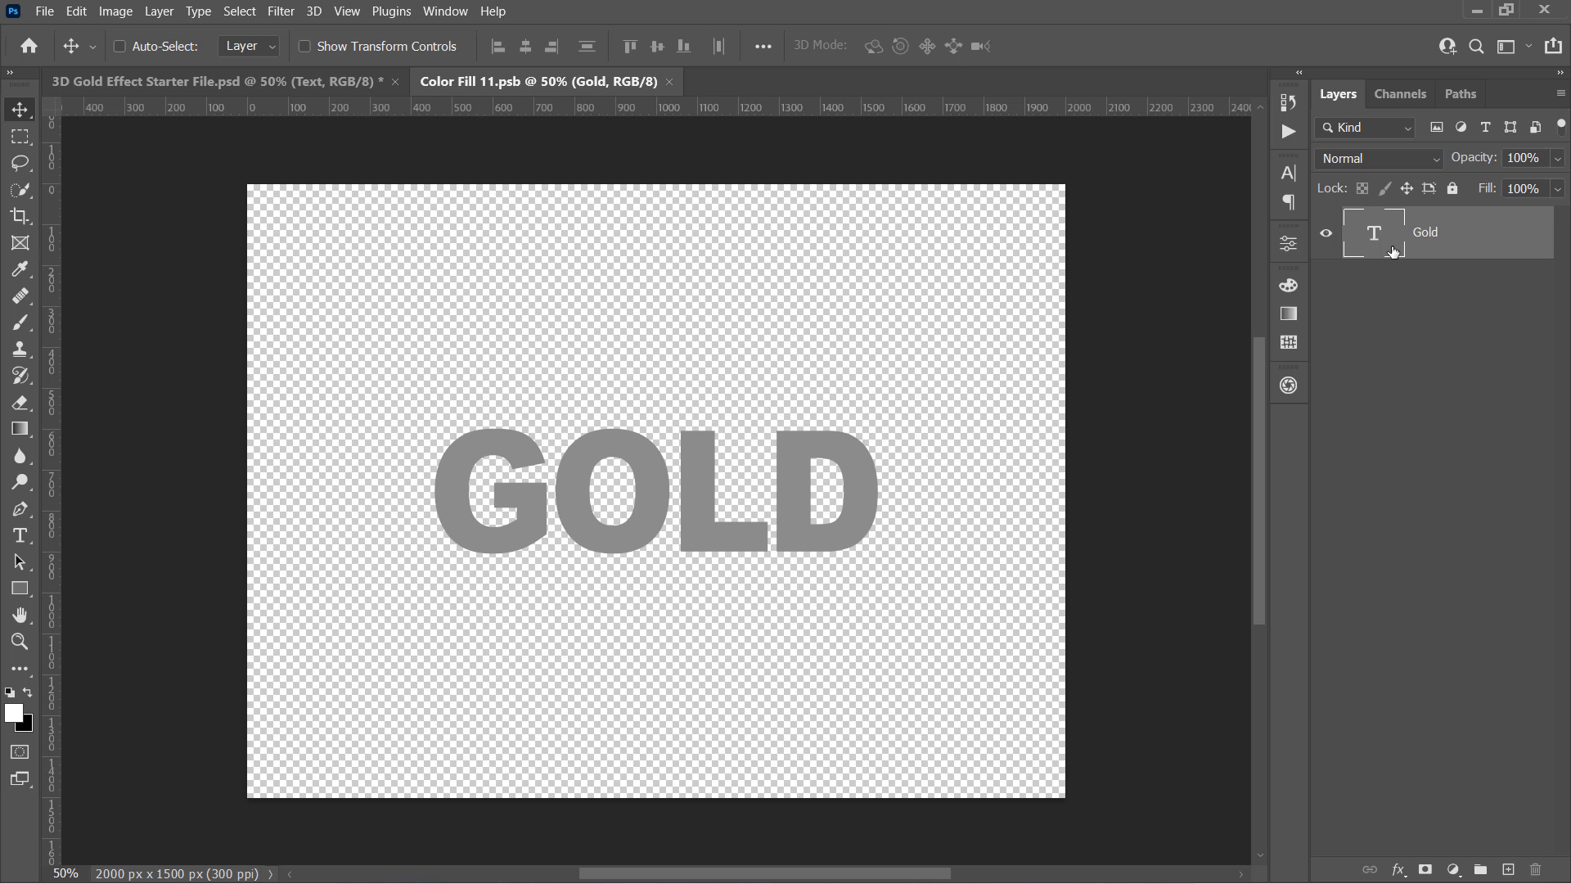
{"action": "left_click", "coordinate": [669, 82]}
{"action": "scroll", "coordinate": [1060, 422], "scroll_direction": "up", "scroll_amount": 1}
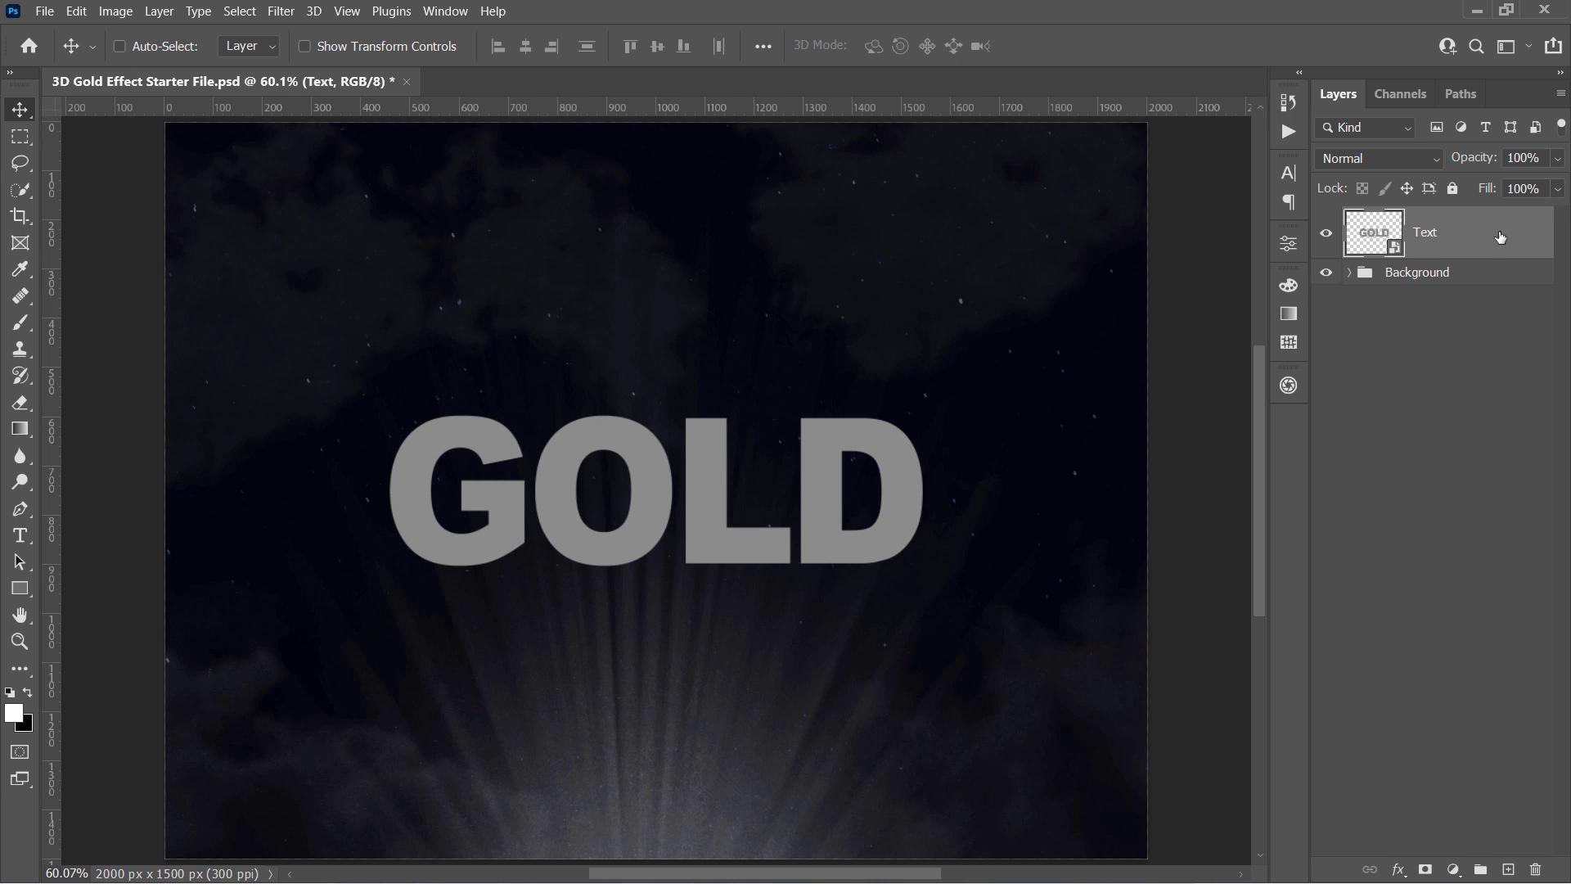
- Duplicate the Text layer with Ctrl+J and add a default Gradient Overlay to Text copy
{"action": "key", "text": "ctrl+j"}
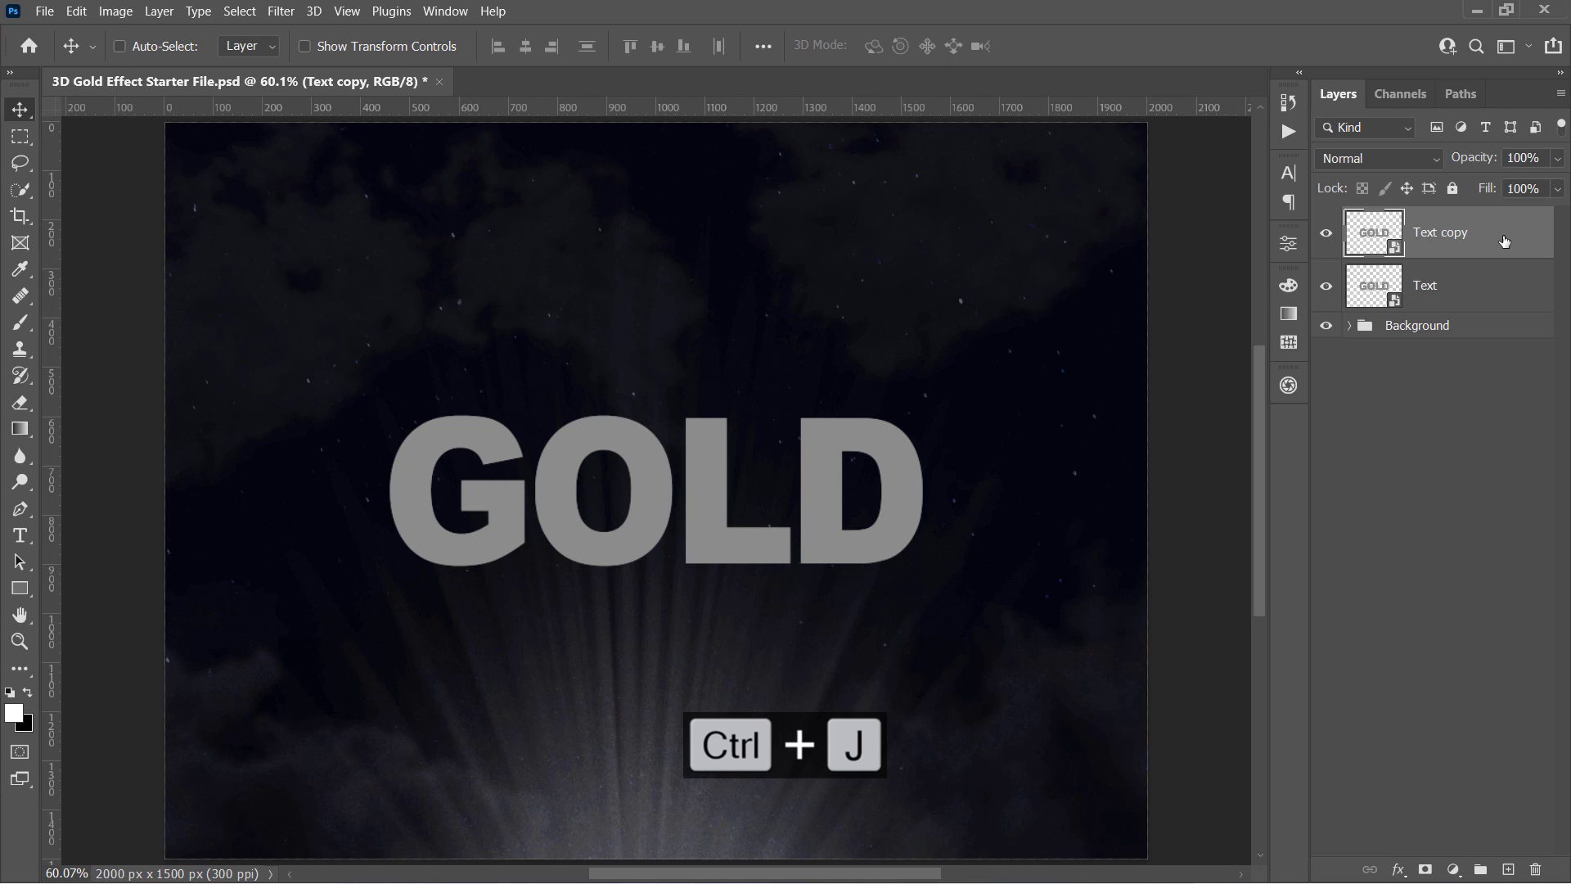
{"action": "double_click", "coordinate": [1510, 245]}
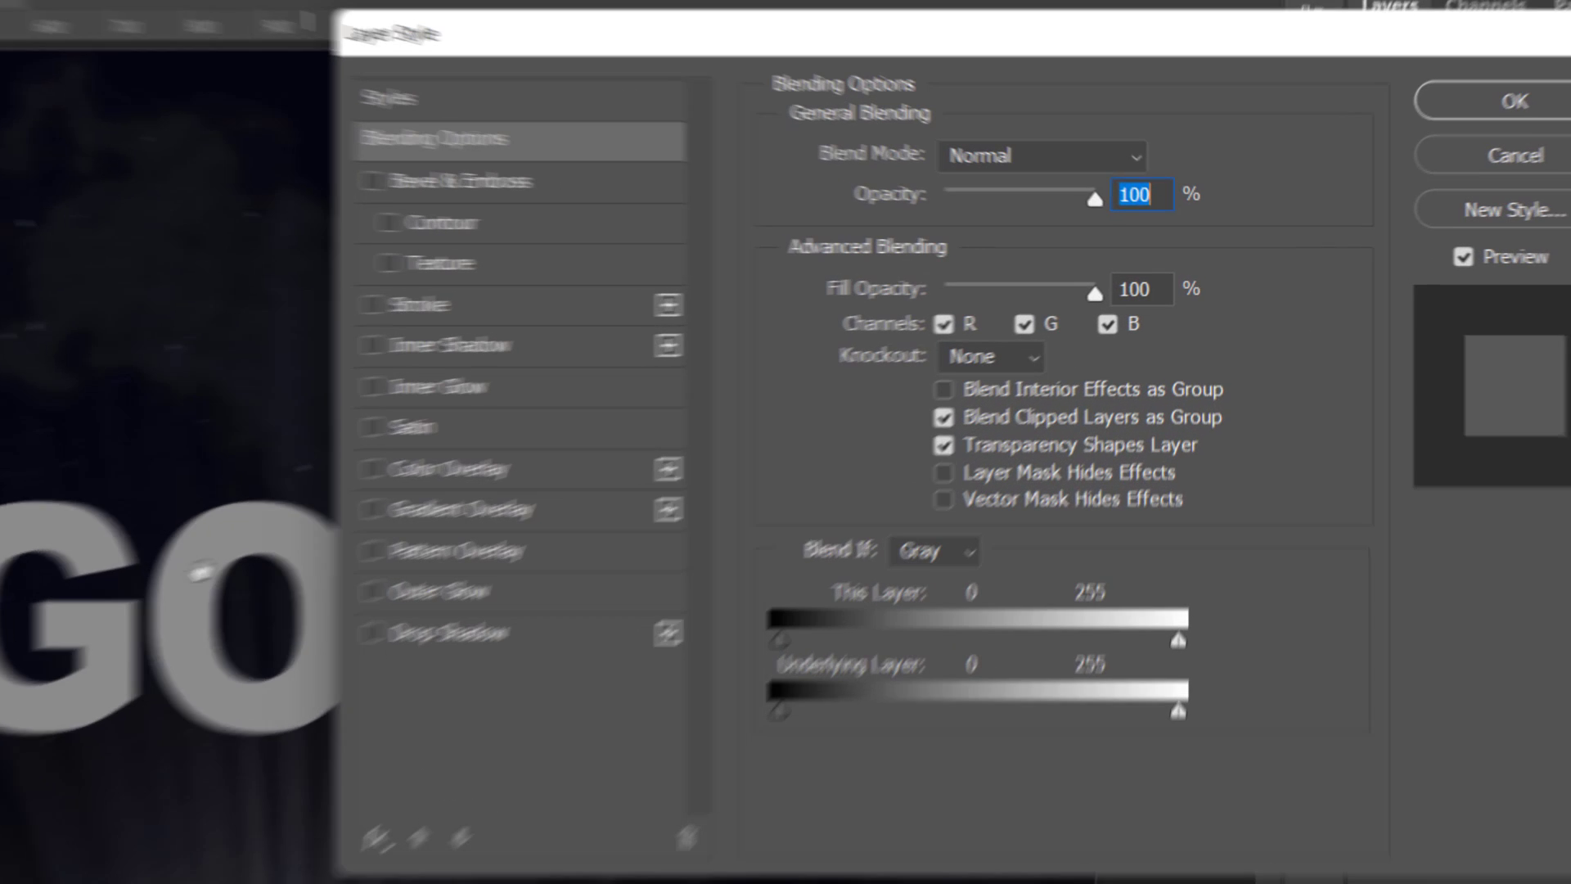
{"action": "left_click_drag", "start_coordinate": [201, 571], "coordinate": [33, 534]}
{"action": "left_click", "coordinate": [415, 512]}
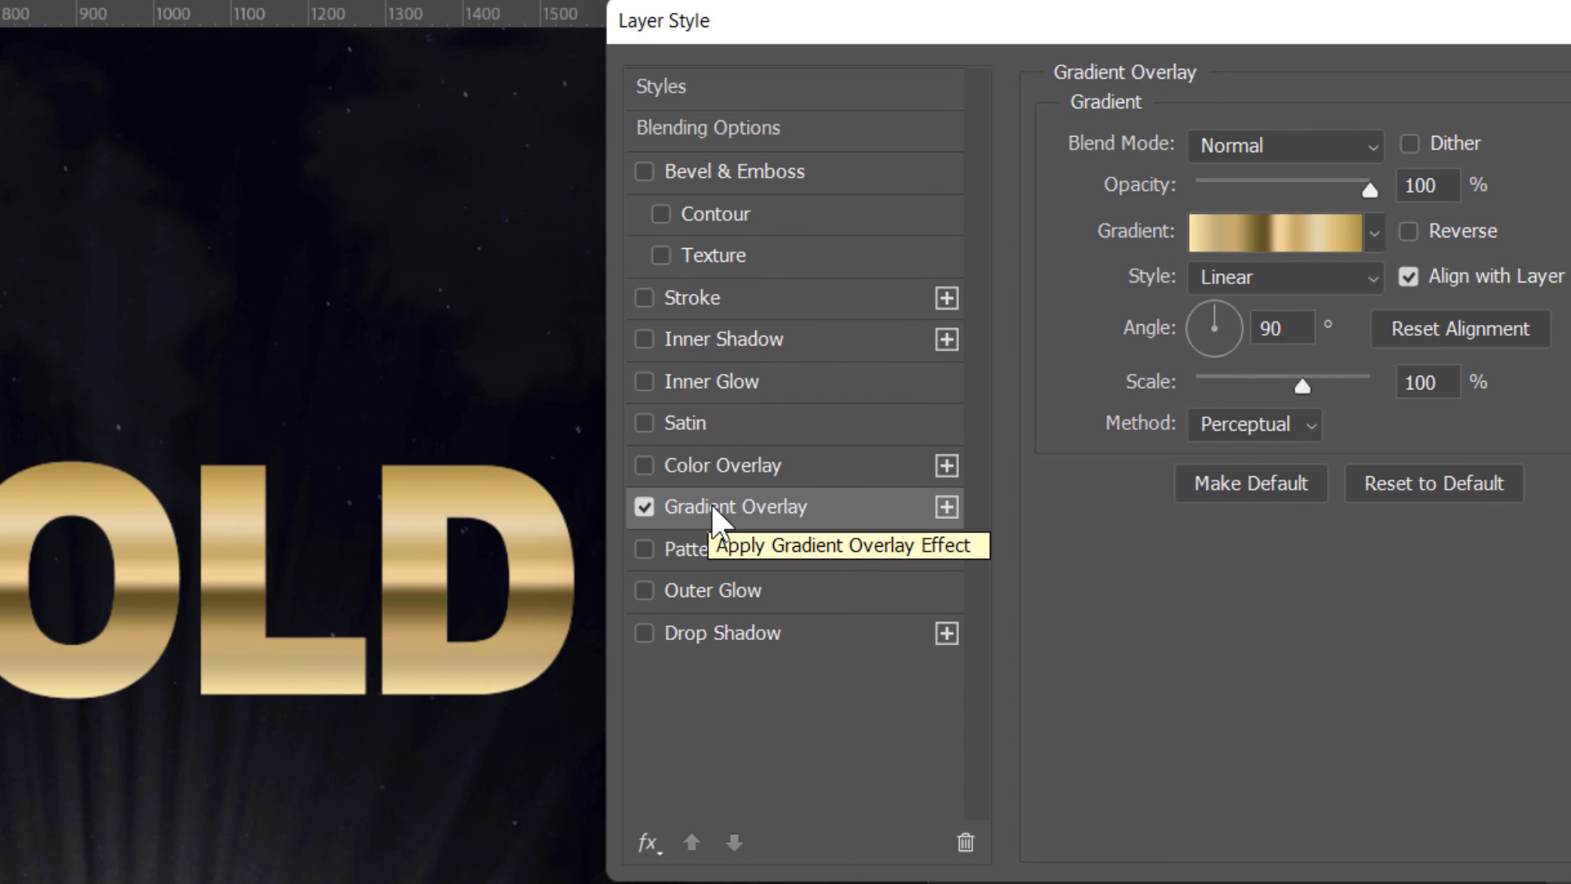
{"action": "left_click", "coordinate": [1441, 481]}
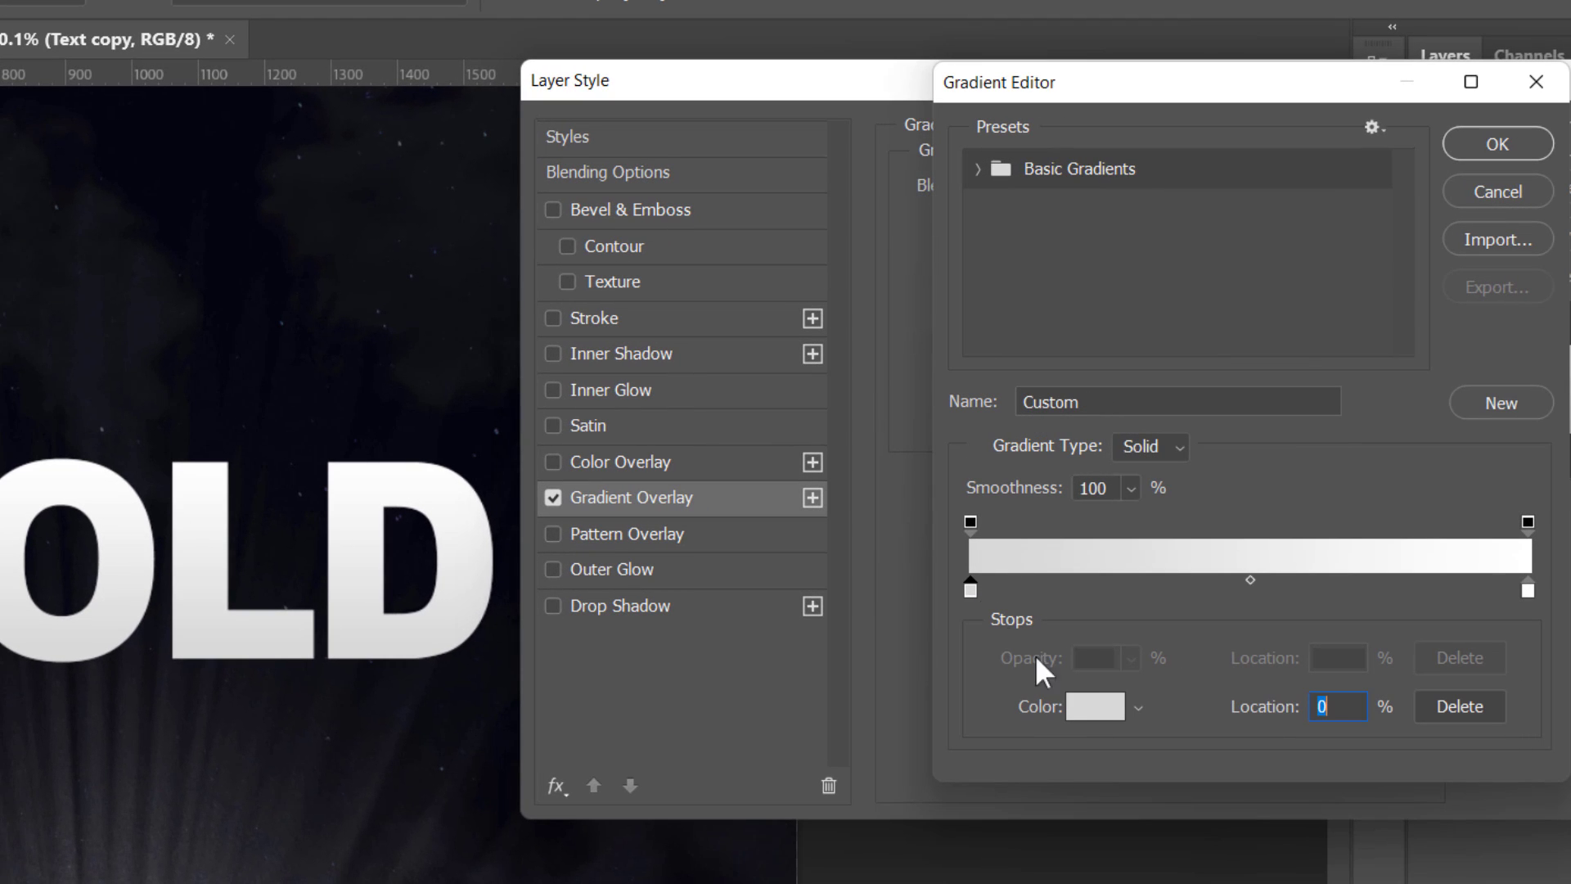
- Set the gradient's left stop to f6efb8 and add a 513a0f stop at 36%
{"action": "left_click", "coordinate": [1095, 706]}
{"action": "type", "text": "f6efb8"}
{"action": "key", "text": "Return"}
{"action": "left_click", "coordinate": [1174, 588]}
{"action": "left_click", "coordinate": [1095, 707]}
{"action": "type", "text": "513a0f"}
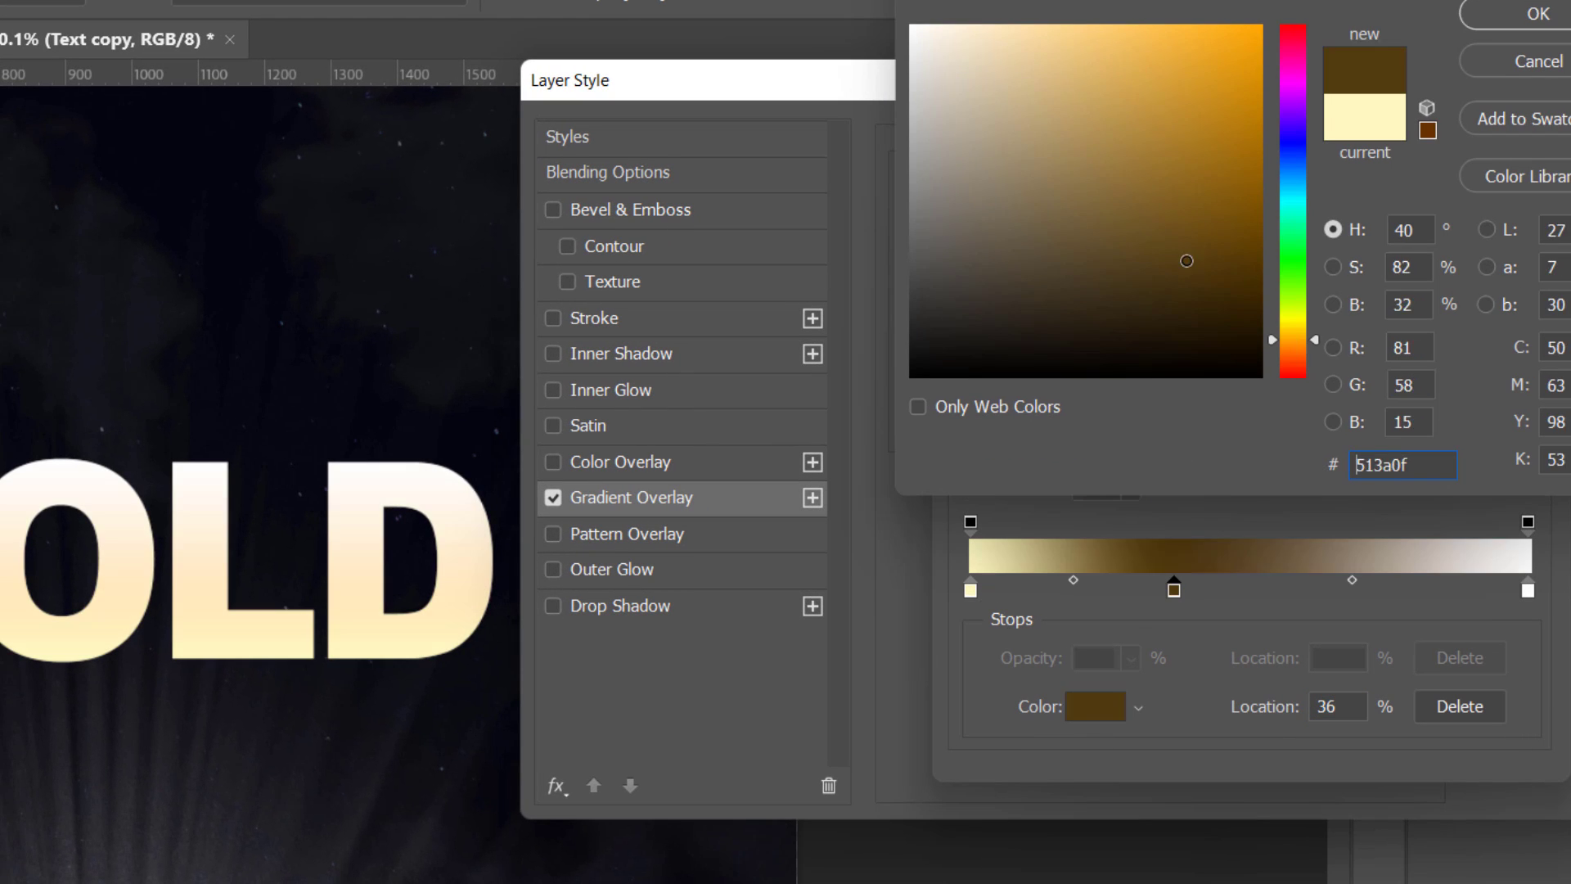
{"action": "key", "text": "Return"}
- Add a cab07c stop at 24% and a darker tan stop at 68%, then accept the gradient
{"action": "left_click", "coordinate": [1107, 590]}
{"action": "left_click", "coordinate": [1095, 706]}
{"action": "type", "text": "cab07c"}
{"action": "key", "text": "Return"}
{"action": "left_click", "coordinate": [1236, 588]}
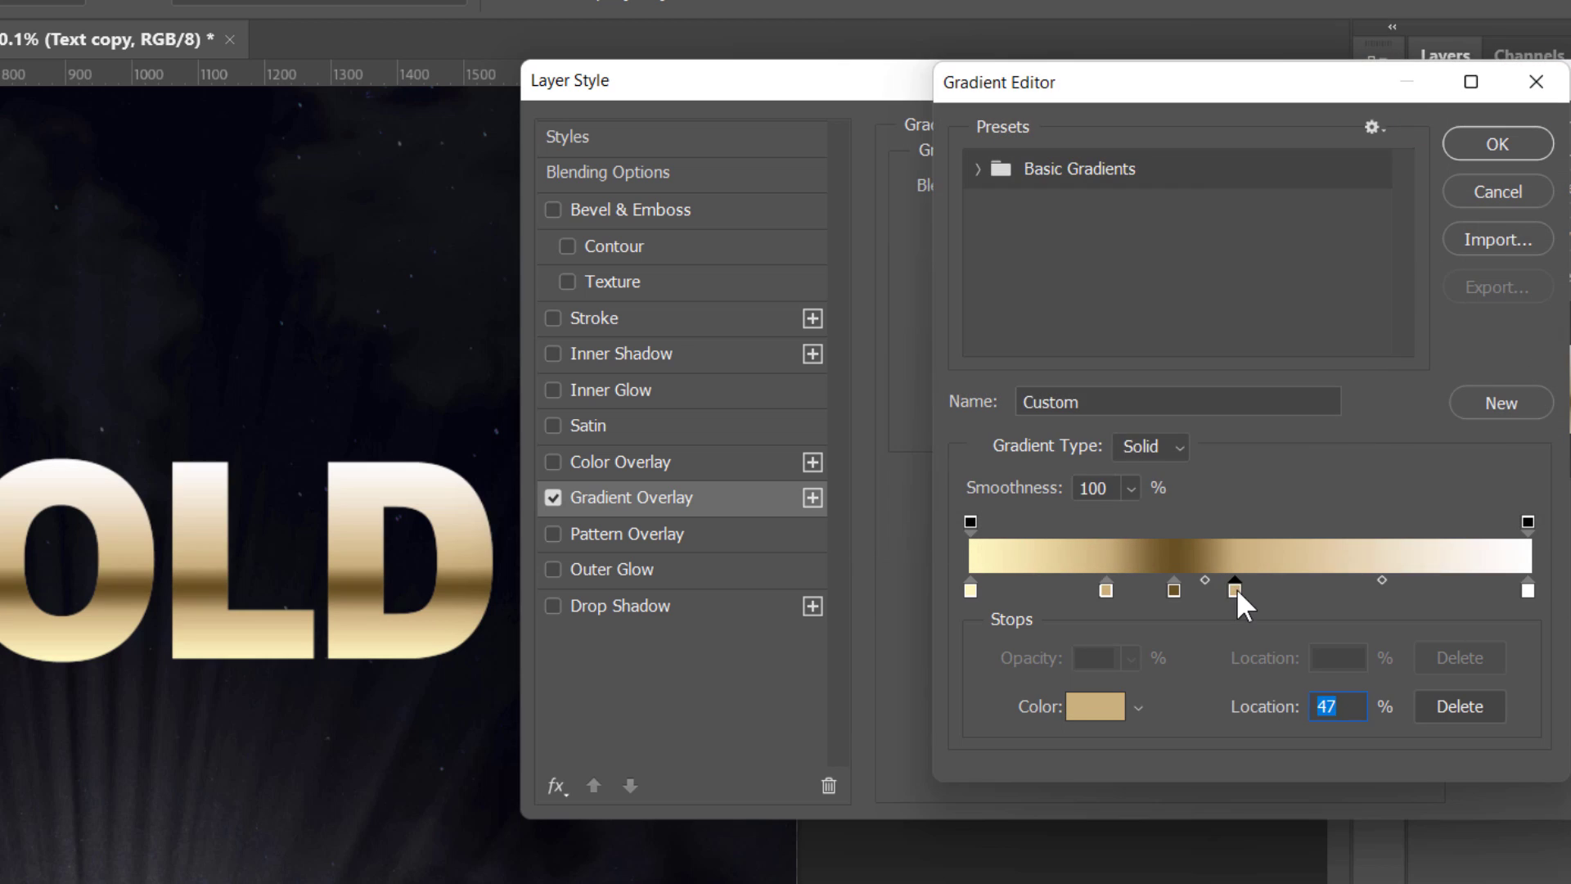
{"action": "double_click", "coordinate": [1351, 589]}
{"action": "key", "text": "Return"}
{"action": "left_click", "coordinate": [1460, 155]}
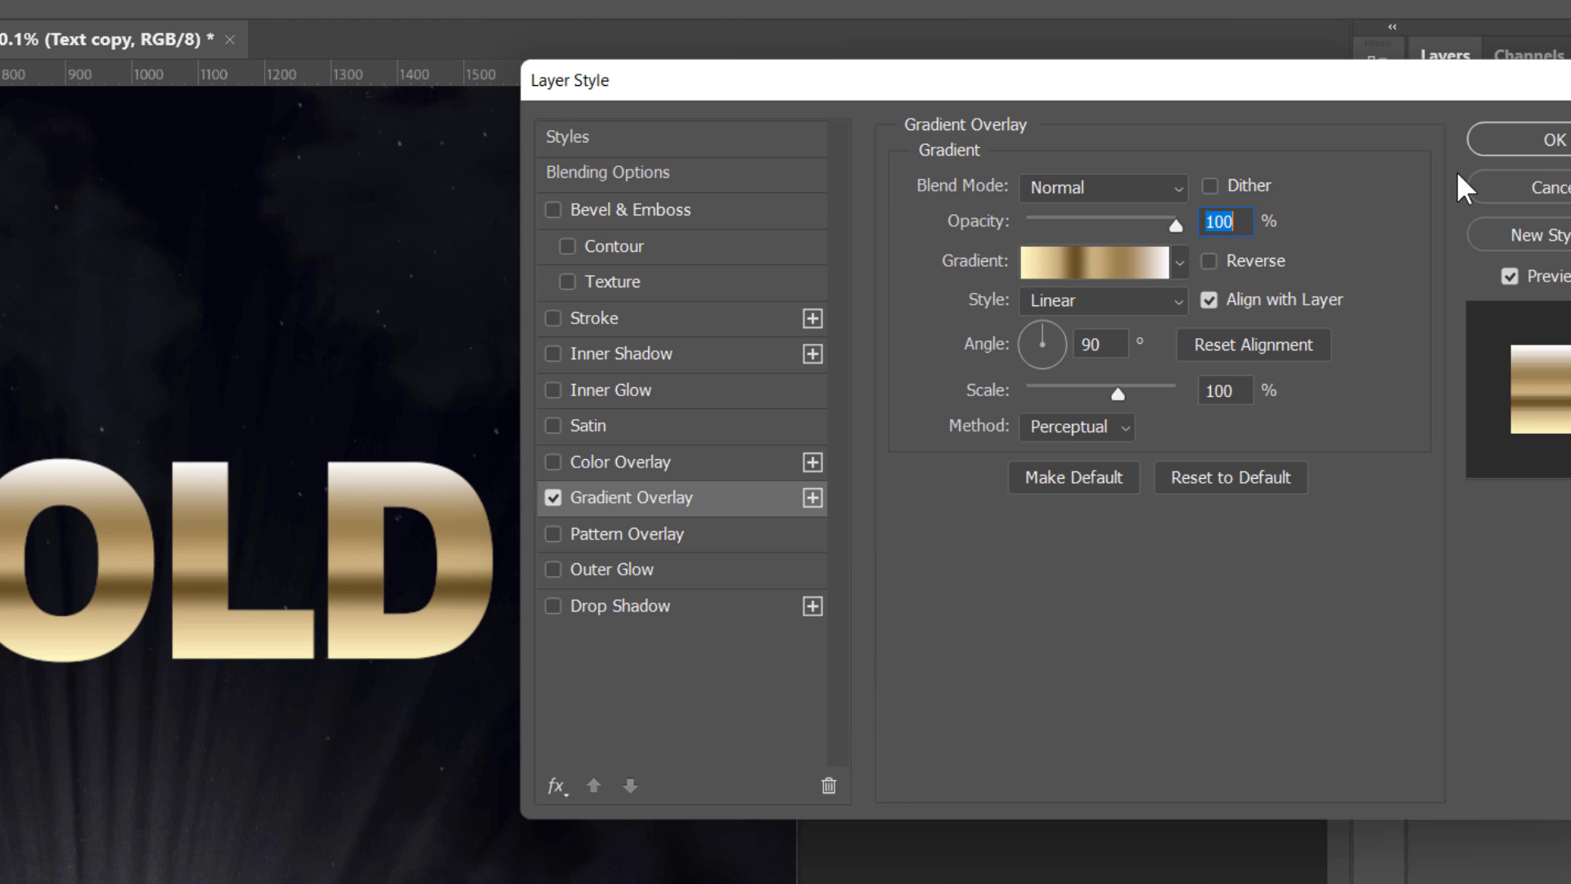
- Import the Top Layer Gradients set and apply its third gold preset at a 90° angle
{"action": "left_click", "coordinate": [1097, 270]}
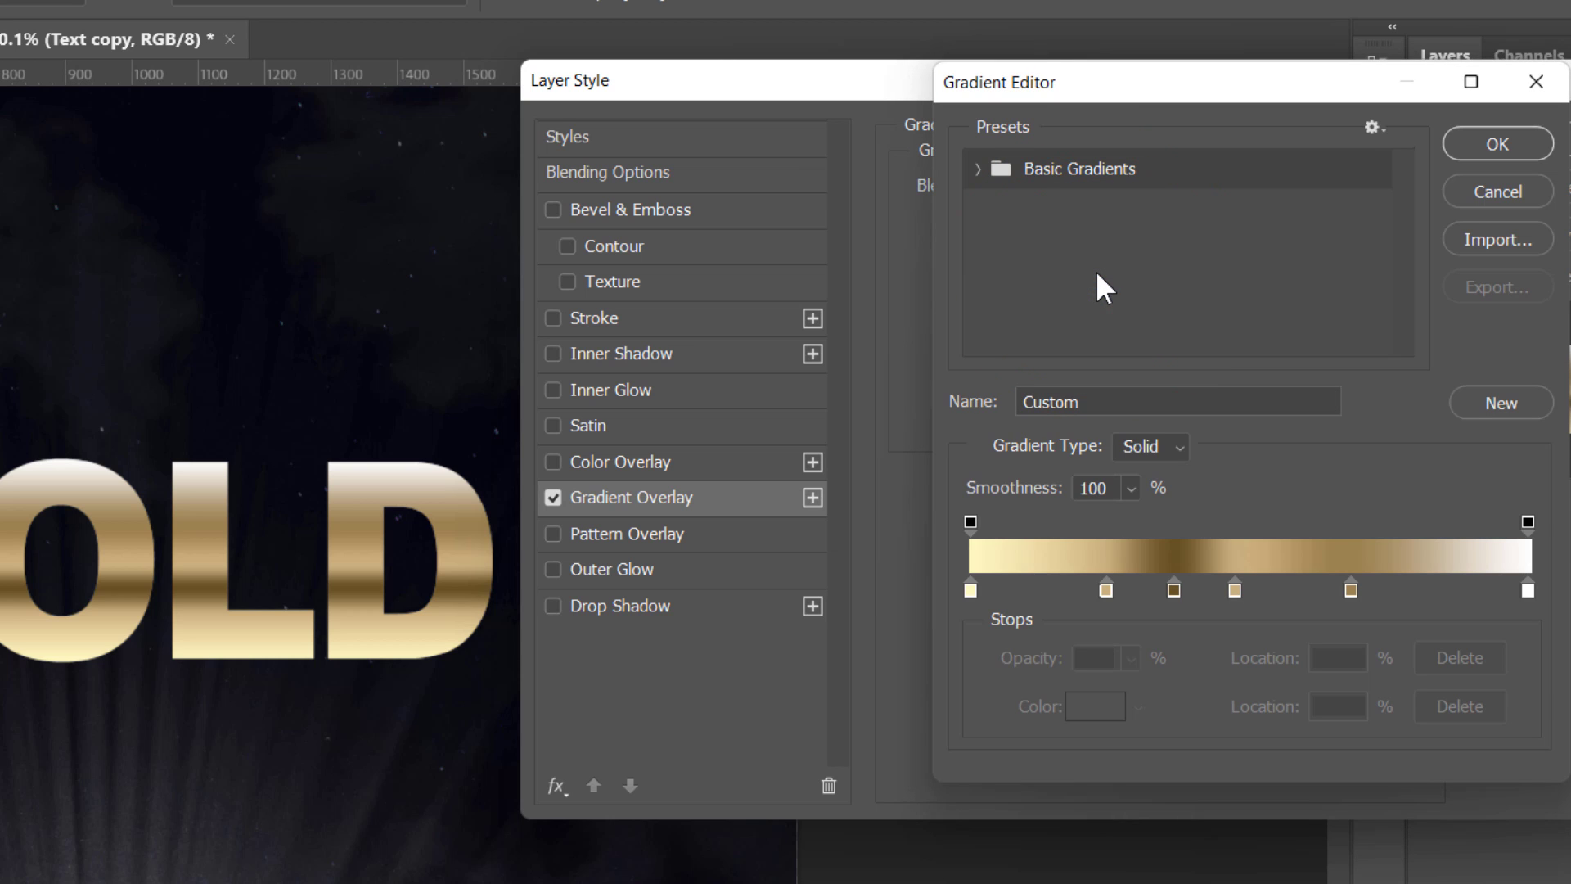
{"action": "left_click", "coordinate": [1495, 238]}
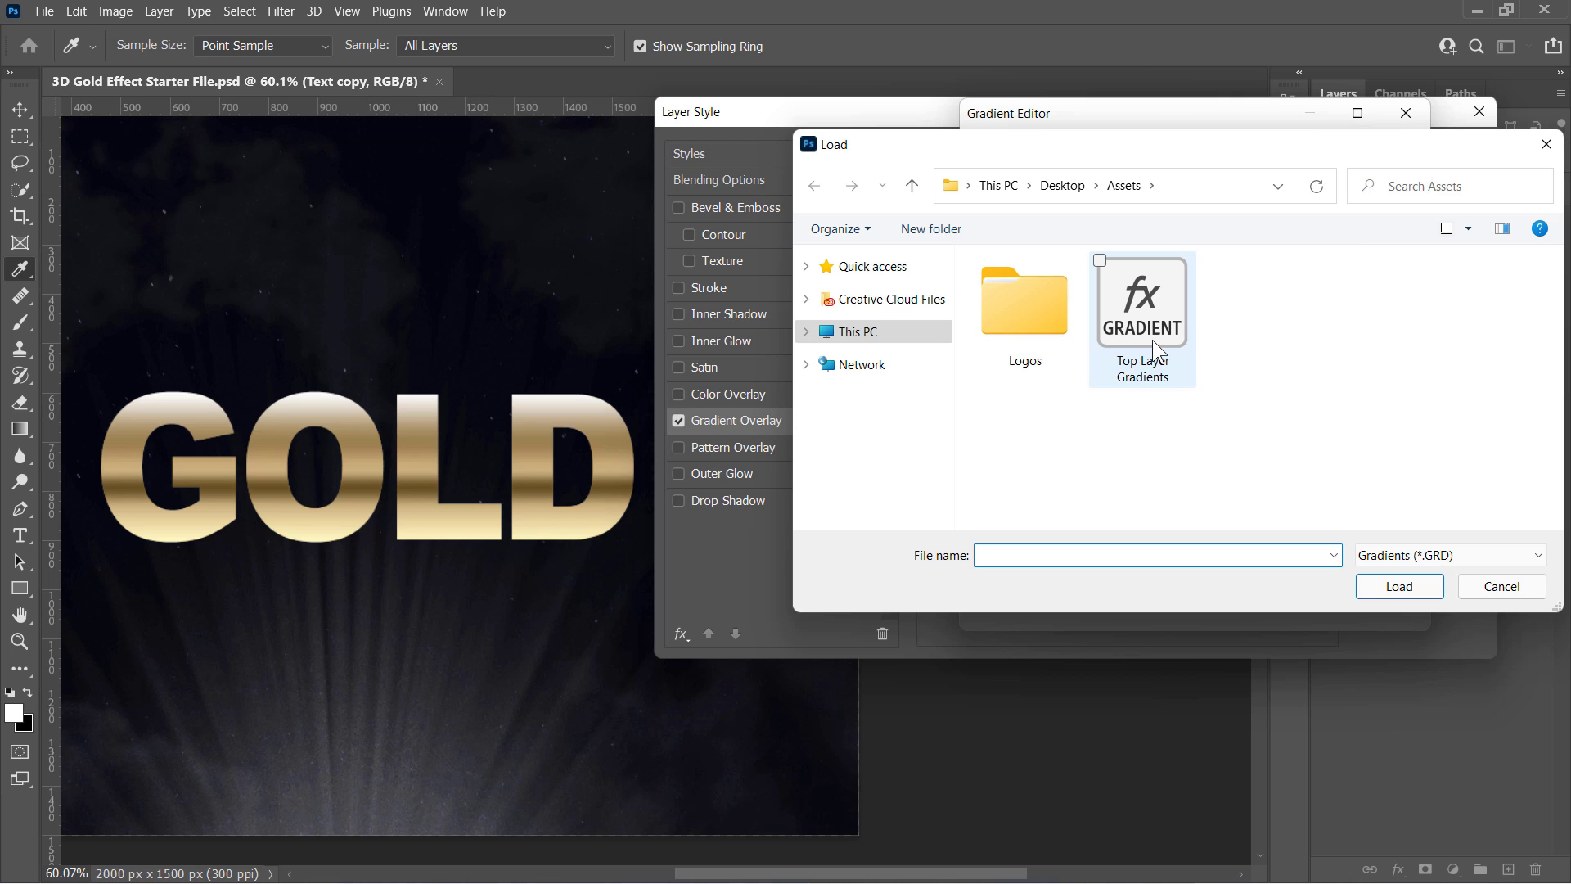
{"action": "left_click", "coordinate": [1152, 341]}
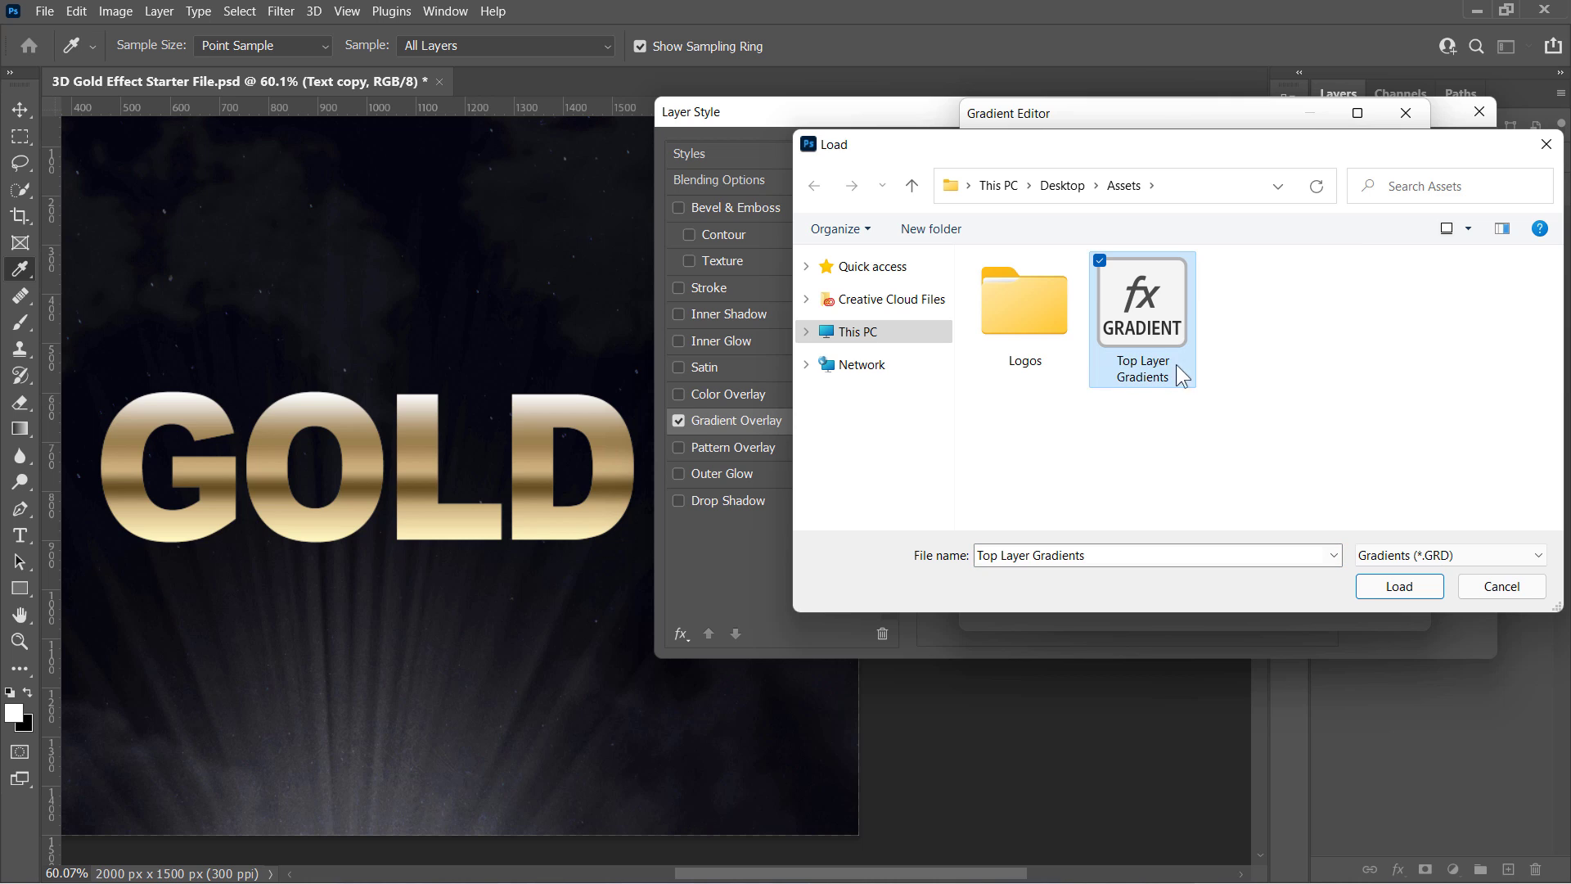
{"action": "left_click", "coordinate": [1383, 580]}
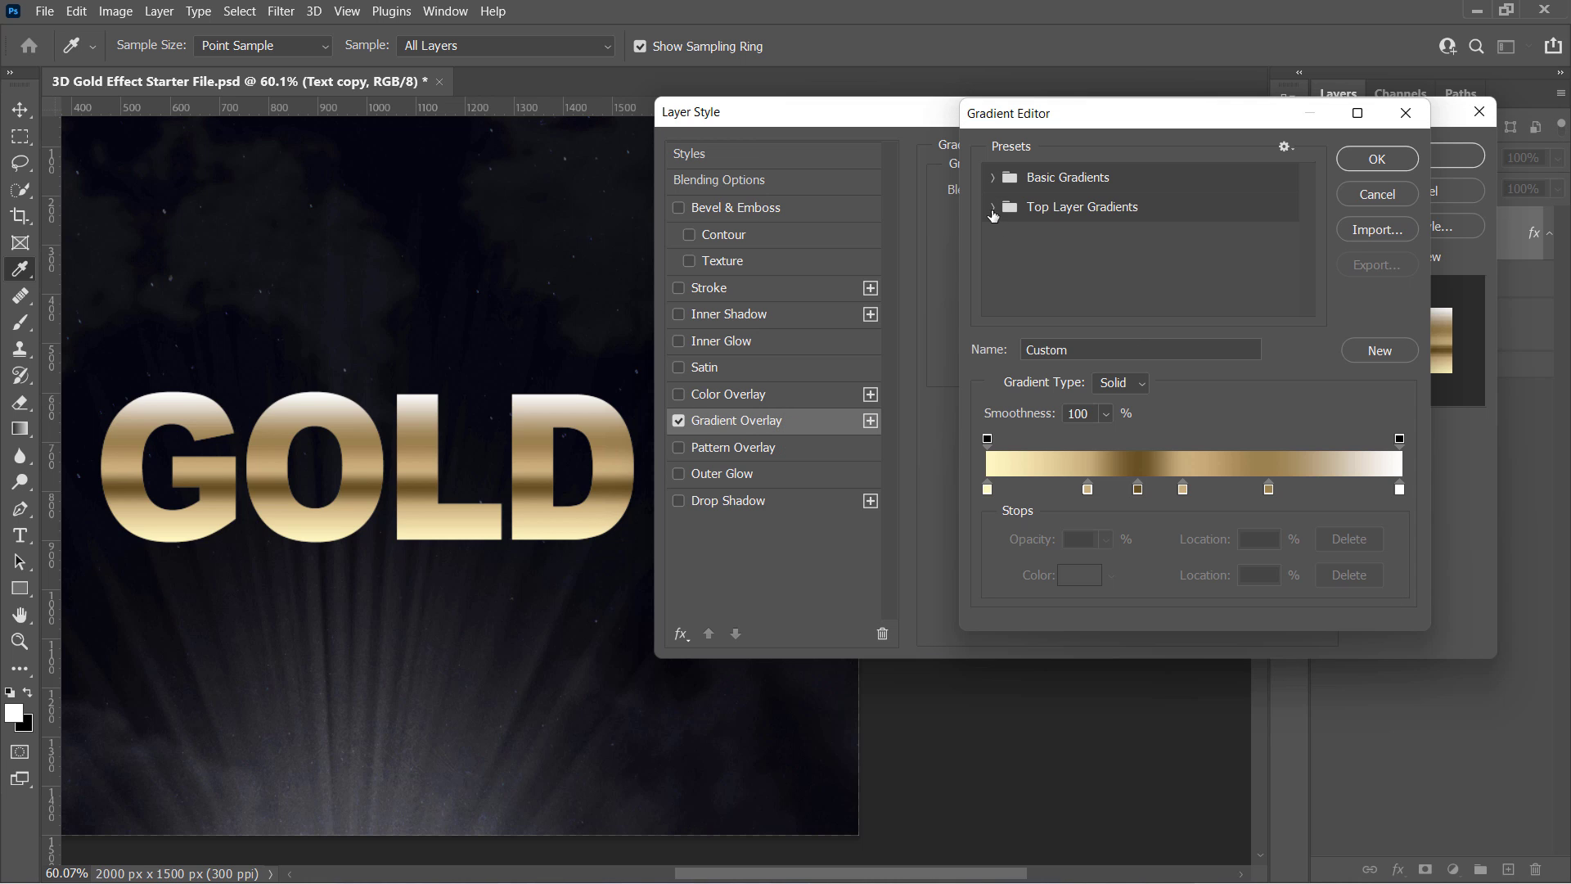
{"action": "left_click", "coordinate": [992, 207]}
{"action": "left_click", "coordinate": [1018, 238]}
{"action": "left_click", "coordinate": [1051, 238]}
{"action": "left_click", "coordinate": [1085, 238]}
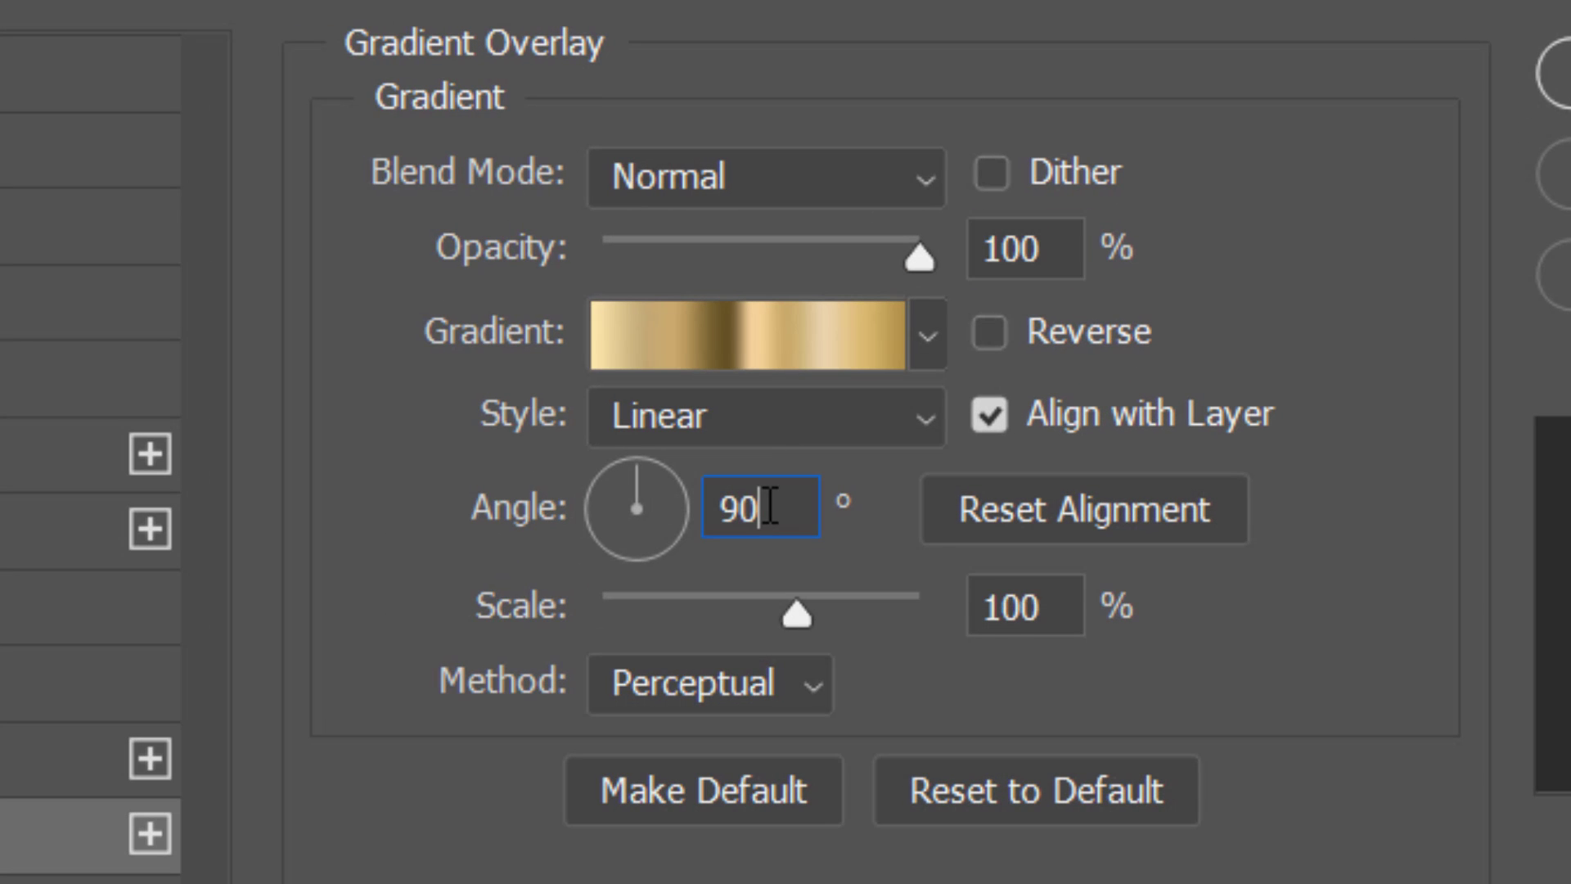
{"action": "key", "text": "Tab"}
{"action": "left_click", "coordinate": [1088, 171]}
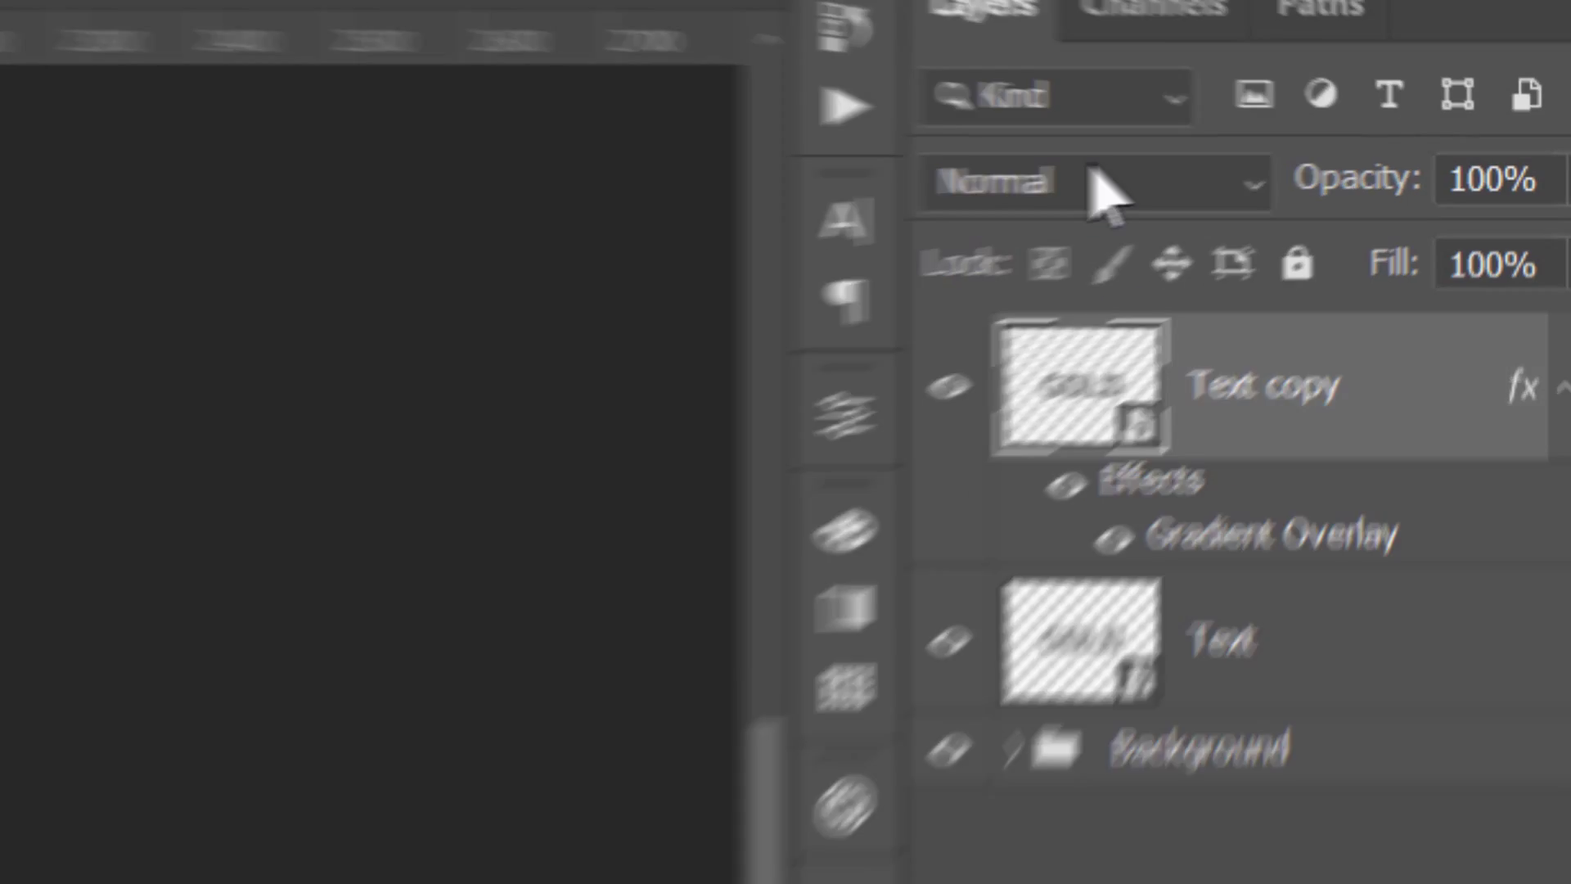
- Duplicate the Text layer again and move Text copy 2 to the top of the stack
{"action": "left_click", "coordinate": [1564, 387]}
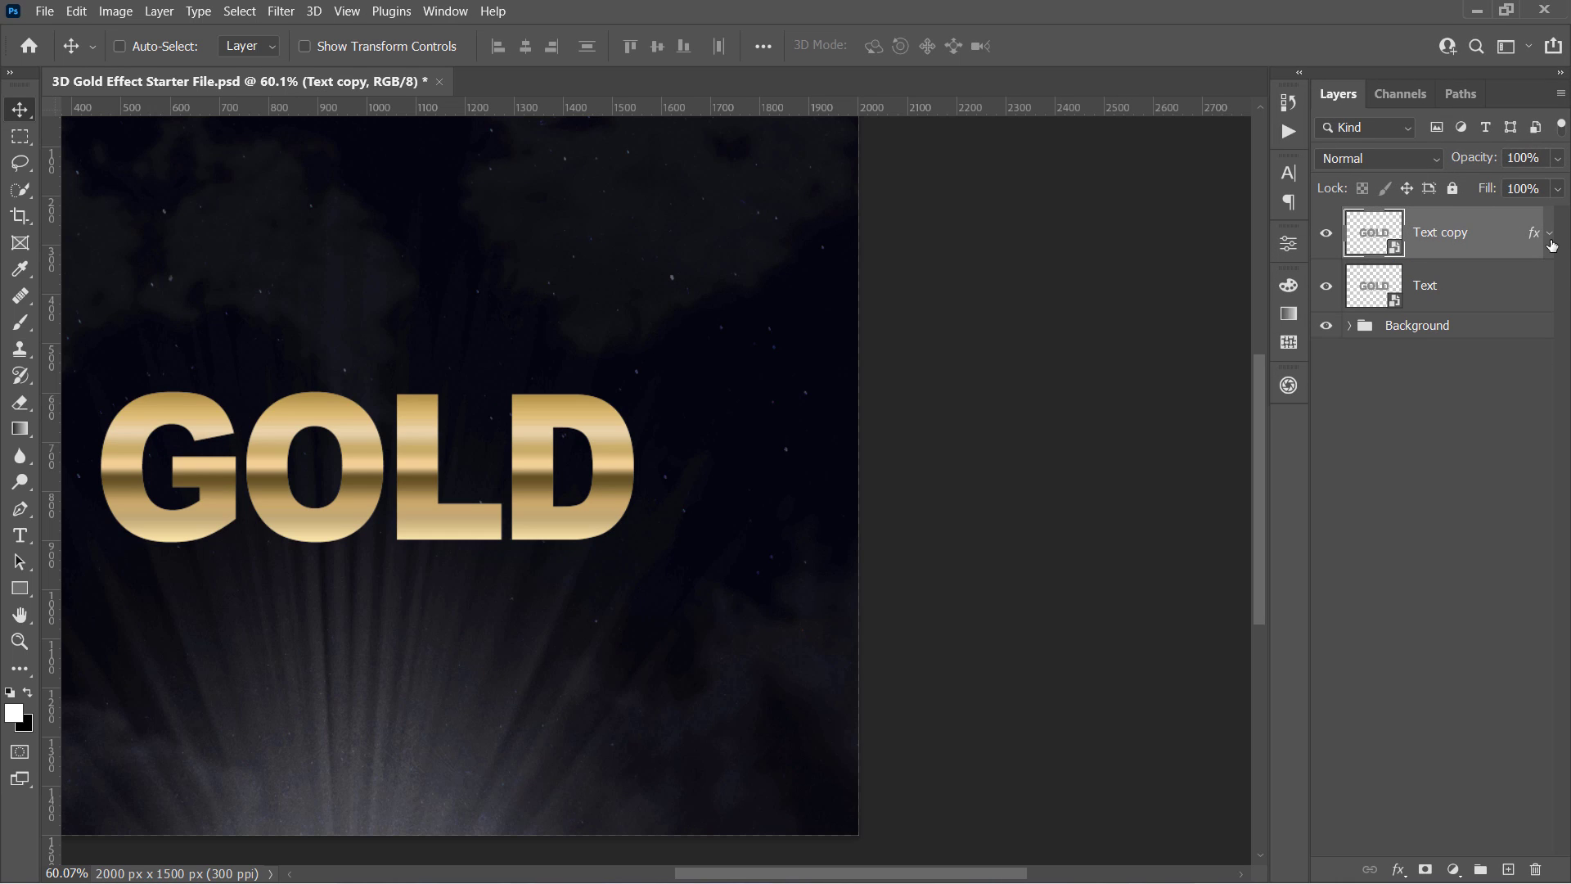
{"action": "left_click", "coordinate": [1511, 285]}
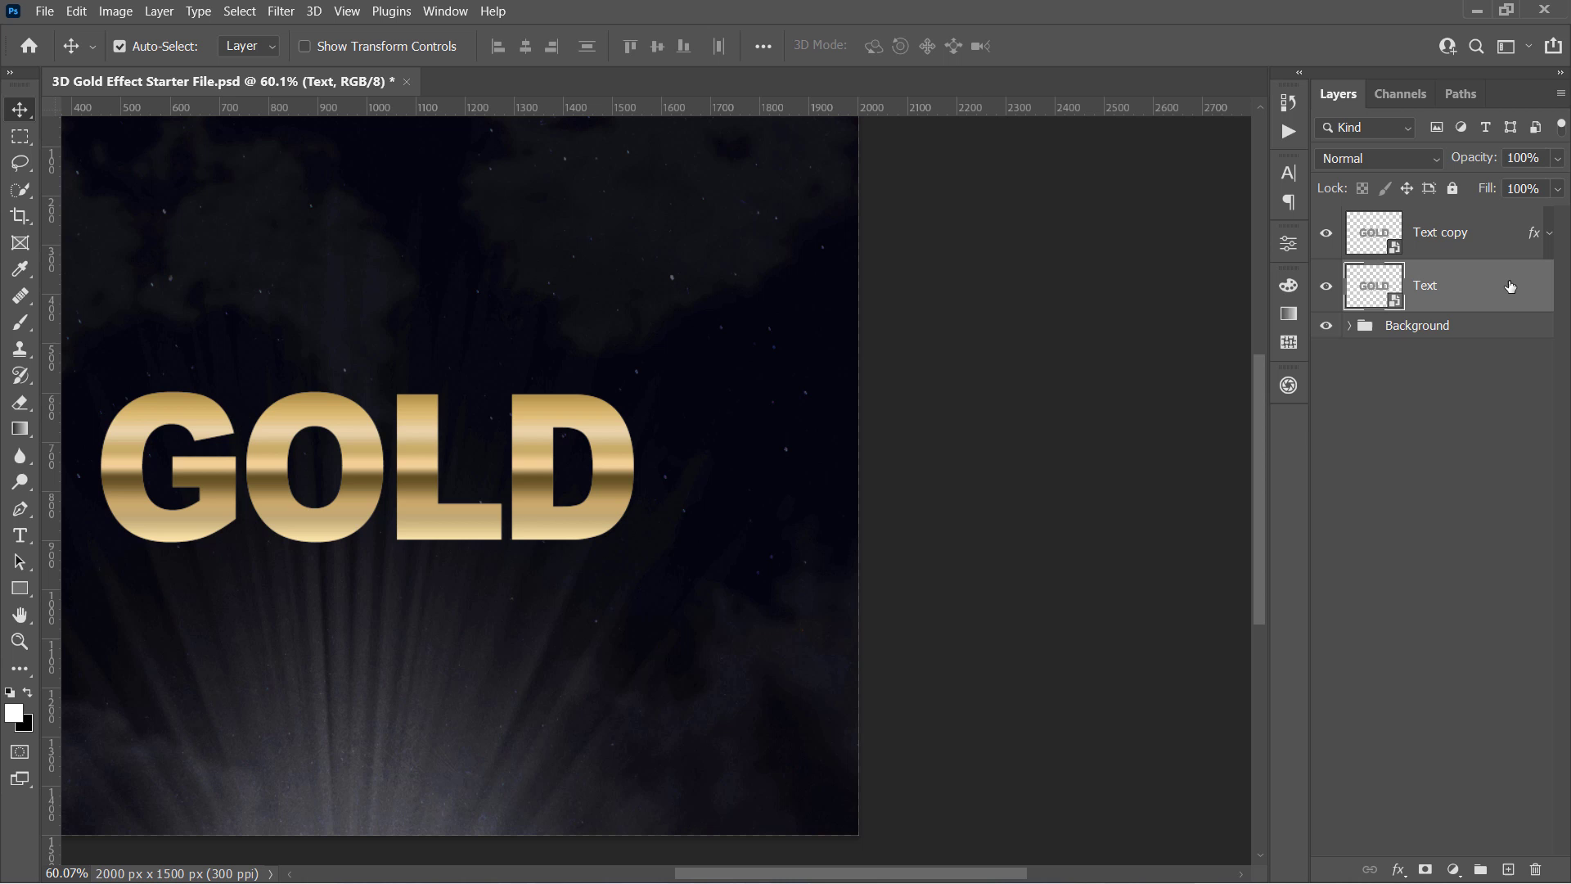
{"action": "key", "text": "ctrl+j"}
{"action": "left_click_drag", "start_coordinate": [1507, 296], "coordinate": [1473, 211]}
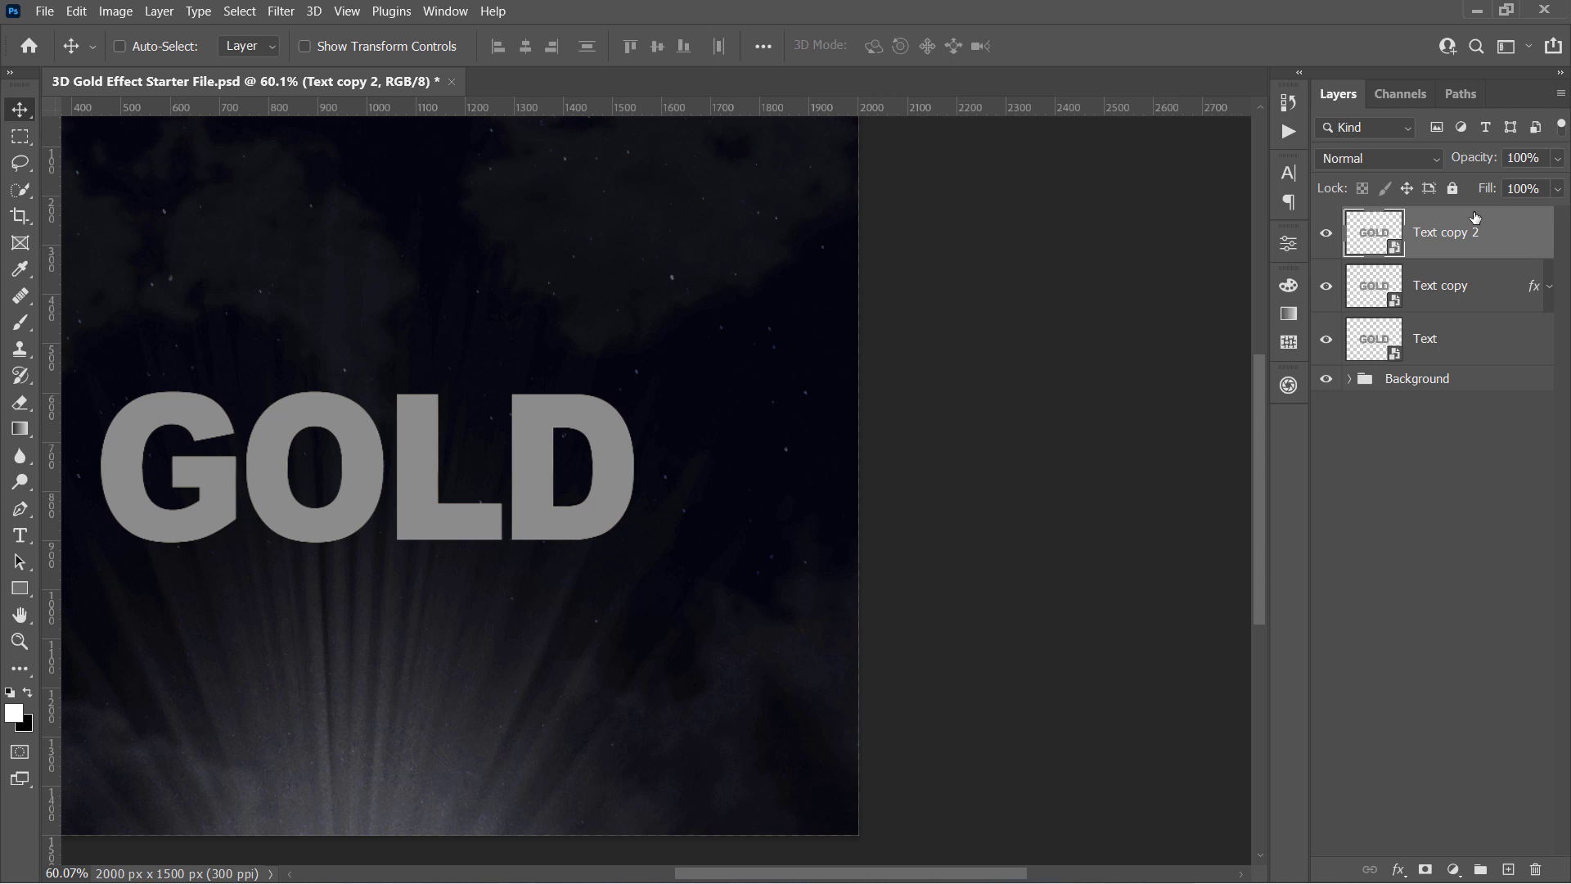
{"action": "double_click", "coordinate": [1518, 237]}
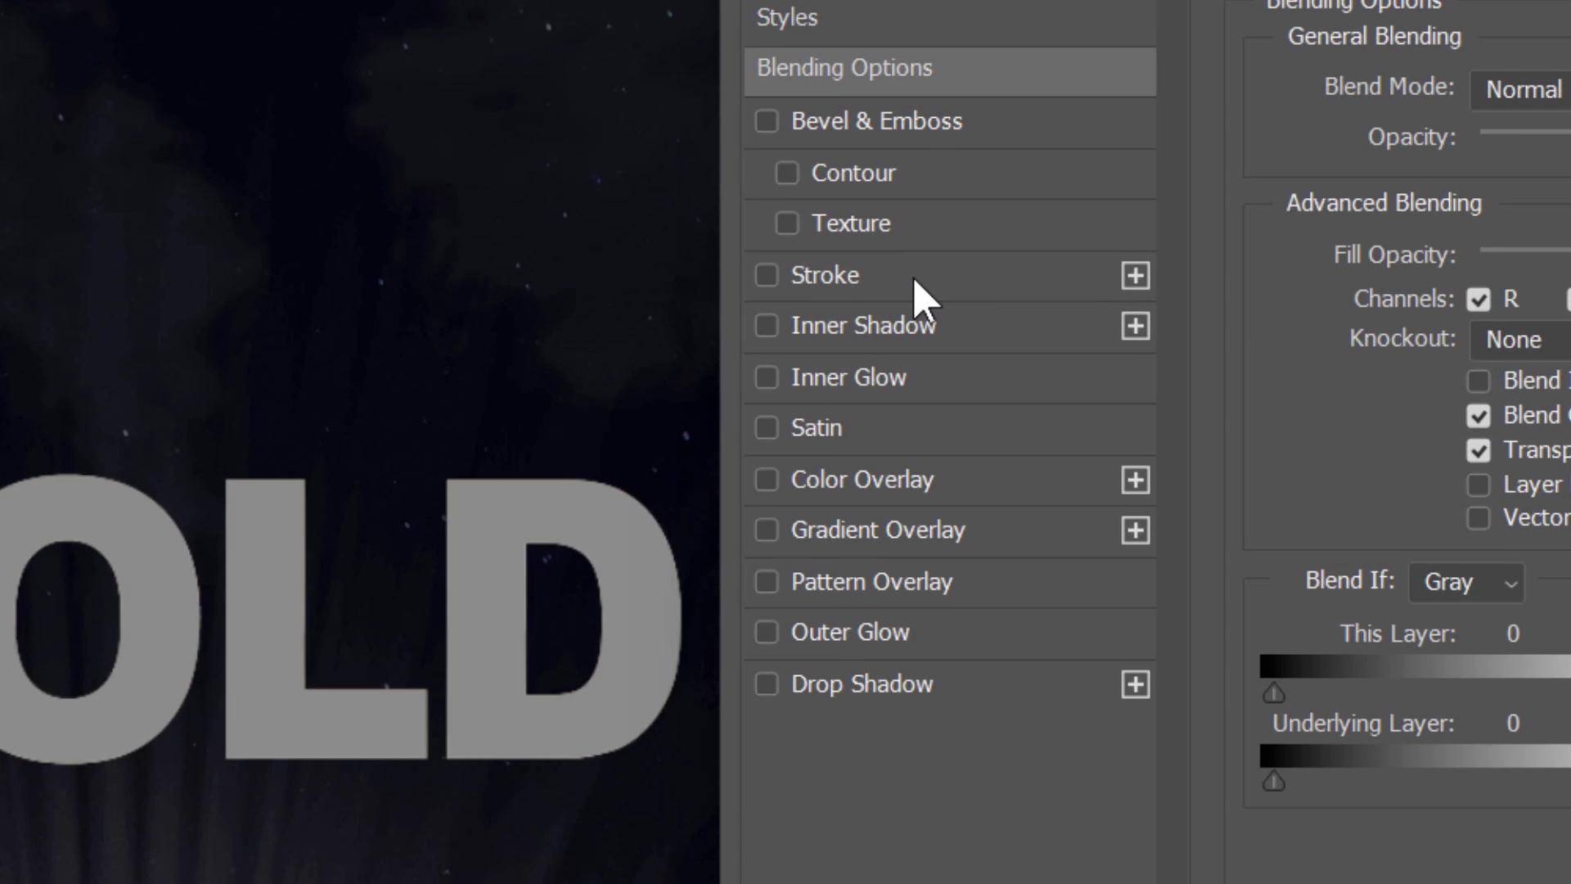
- Give Text copy 2 a 6 px stroke in colour d0b974
{"action": "left_click", "coordinate": [915, 278]}
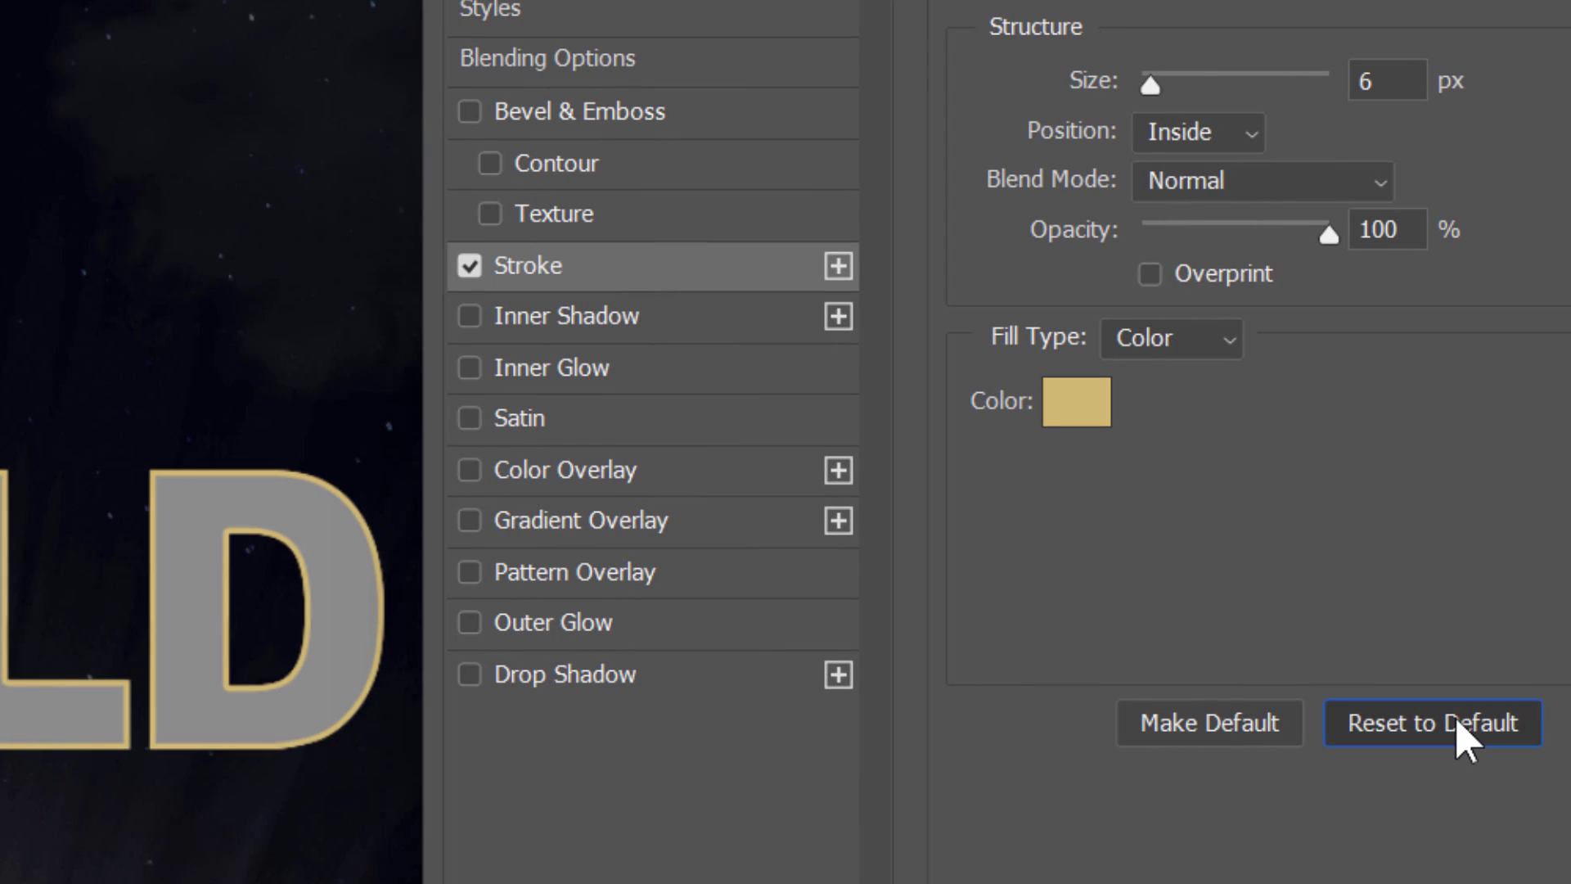
{"action": "left_click", "coordinate": [1462, 723]}
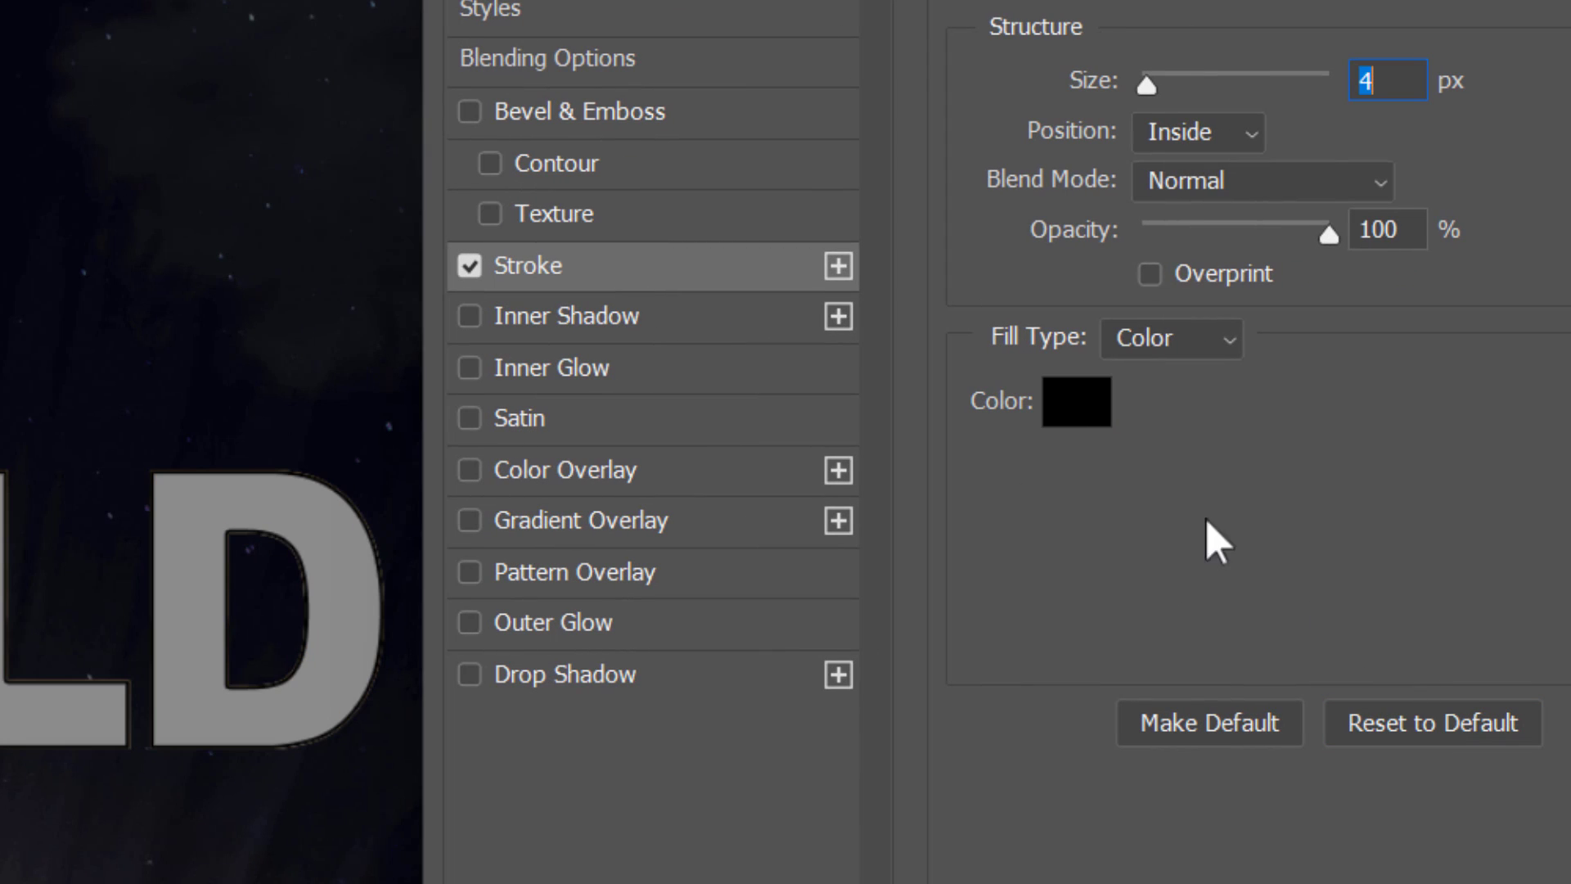
{"action": "left_click", "coordinate": [1068, 409]}
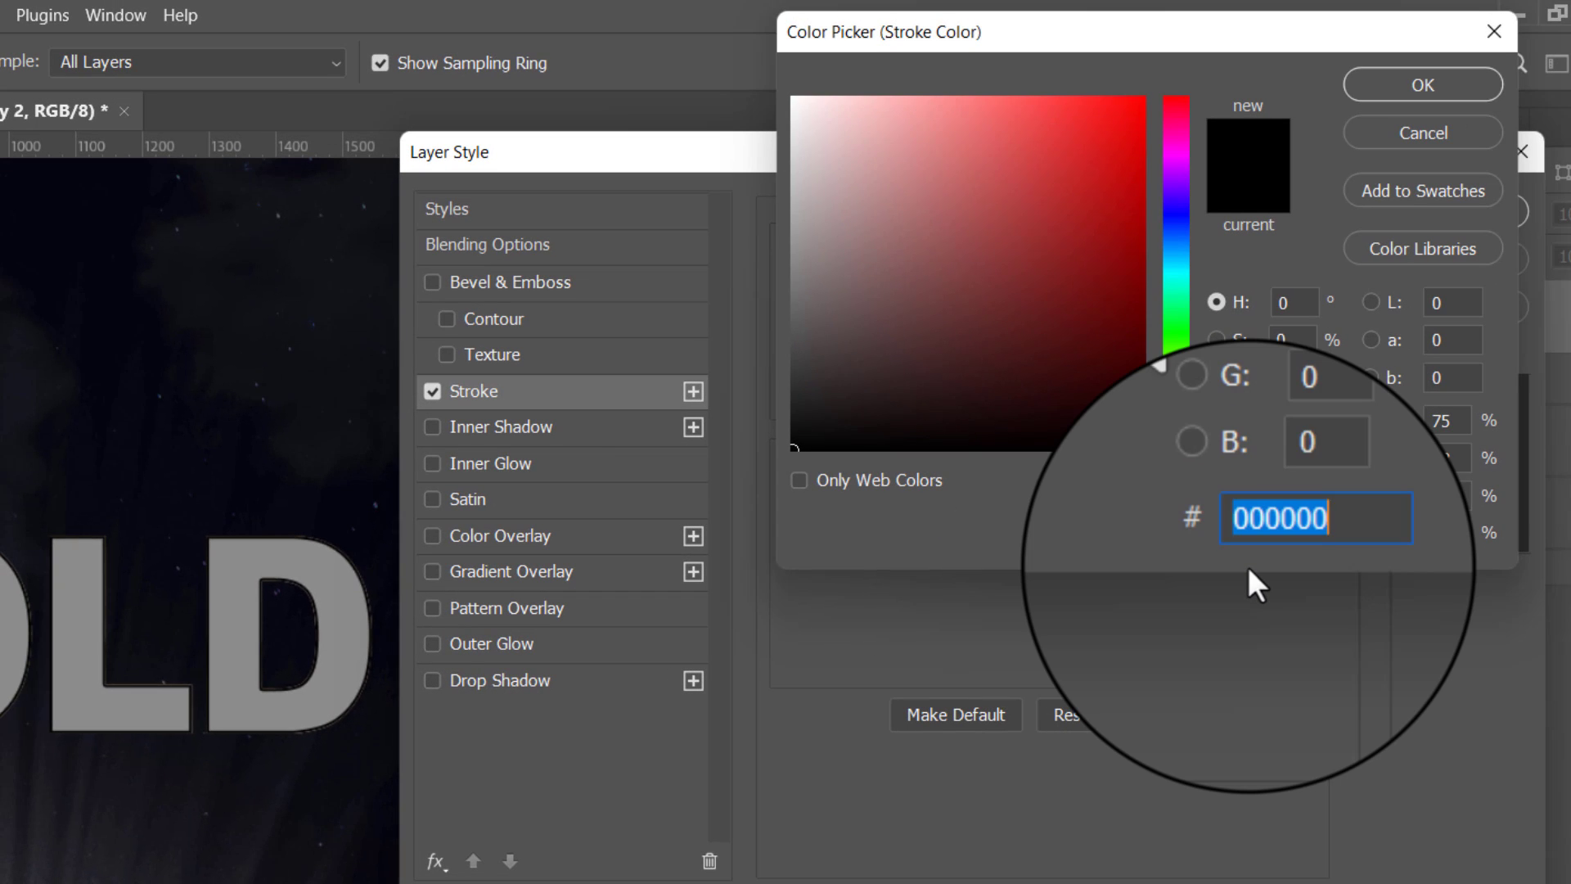
{"action": "type", "text": "d0b974"}
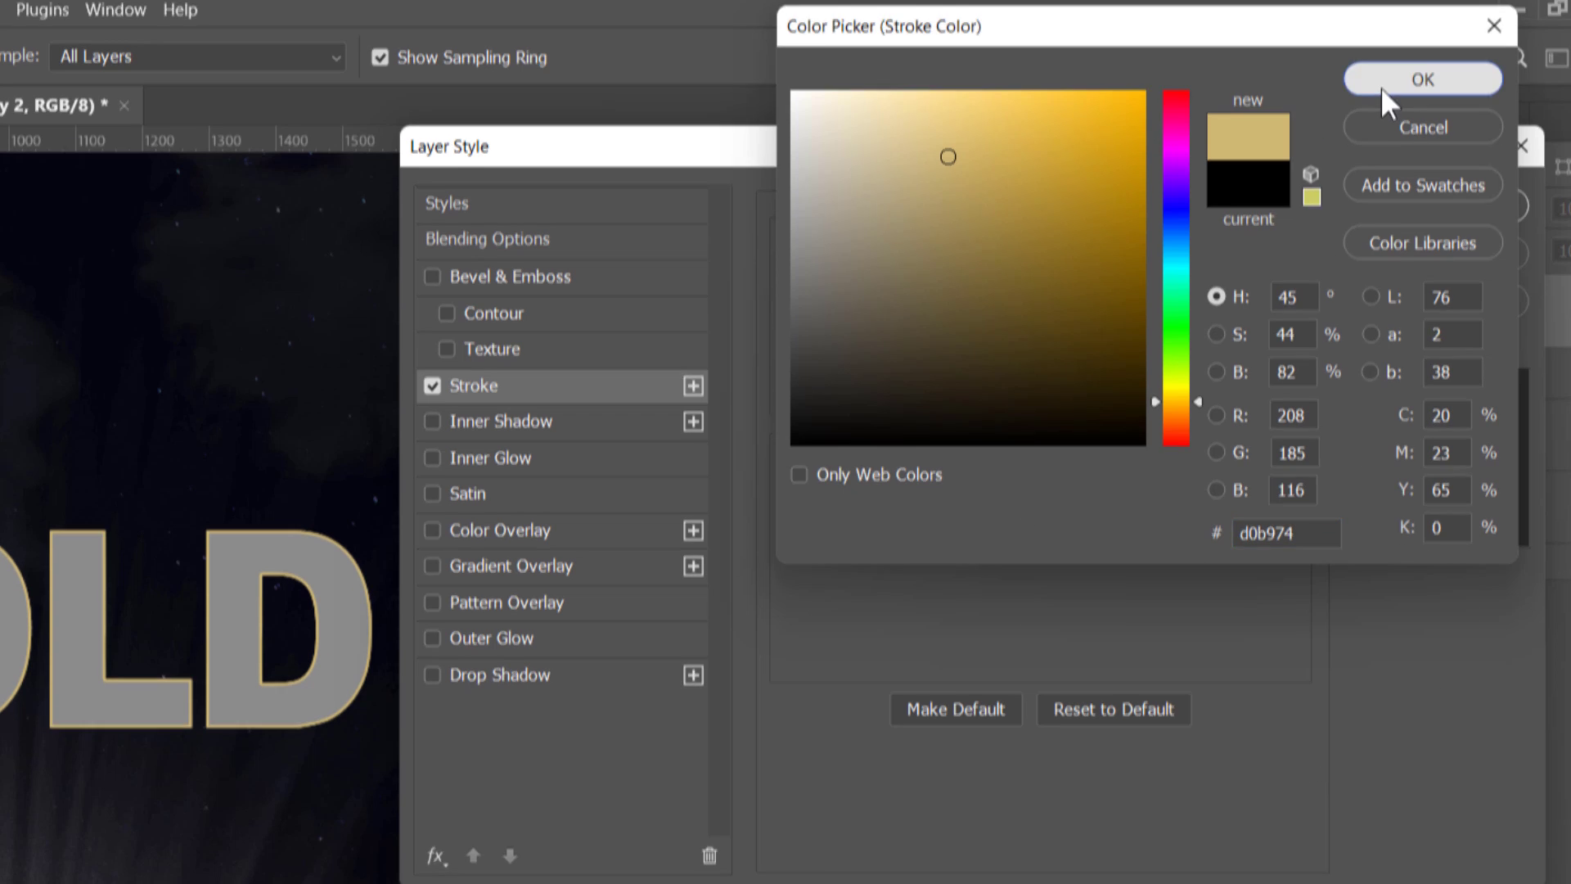
{"action": "left_click", "coordinate": [1385, 88]}
{"action": "key", "text": "Up"}
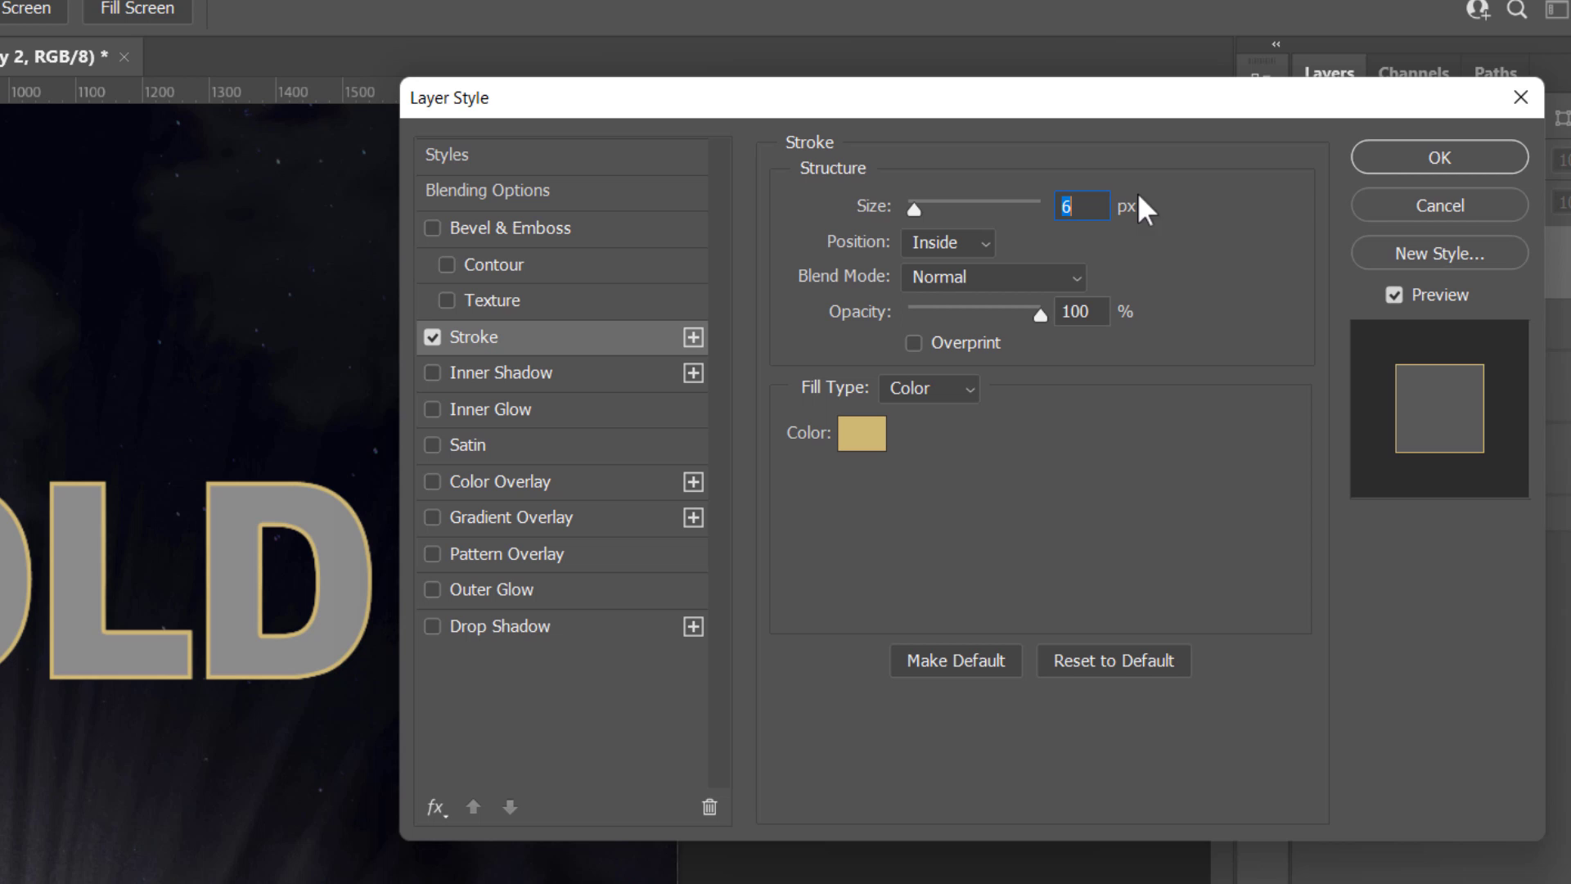
{"action": "left_click", "coordinate": [1394, 164]}
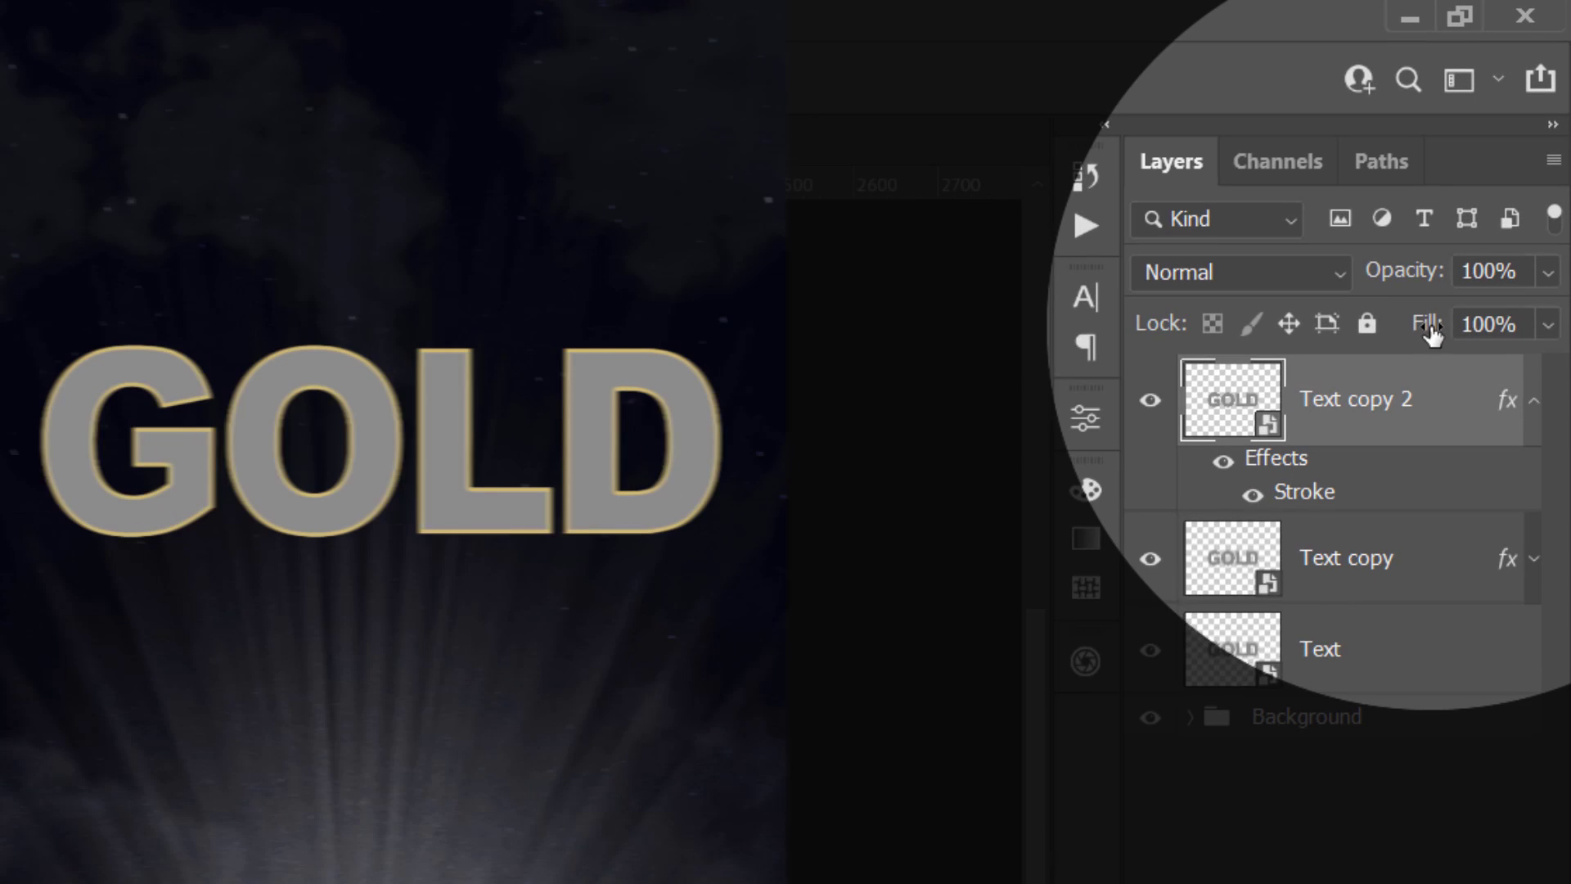
- Set Text copy 2's fill to 0% and toggle its visibility to compare
{"action": "left_click_drag", "start_coordinate": [1487, 188], "coordinate": [1443, 193]}
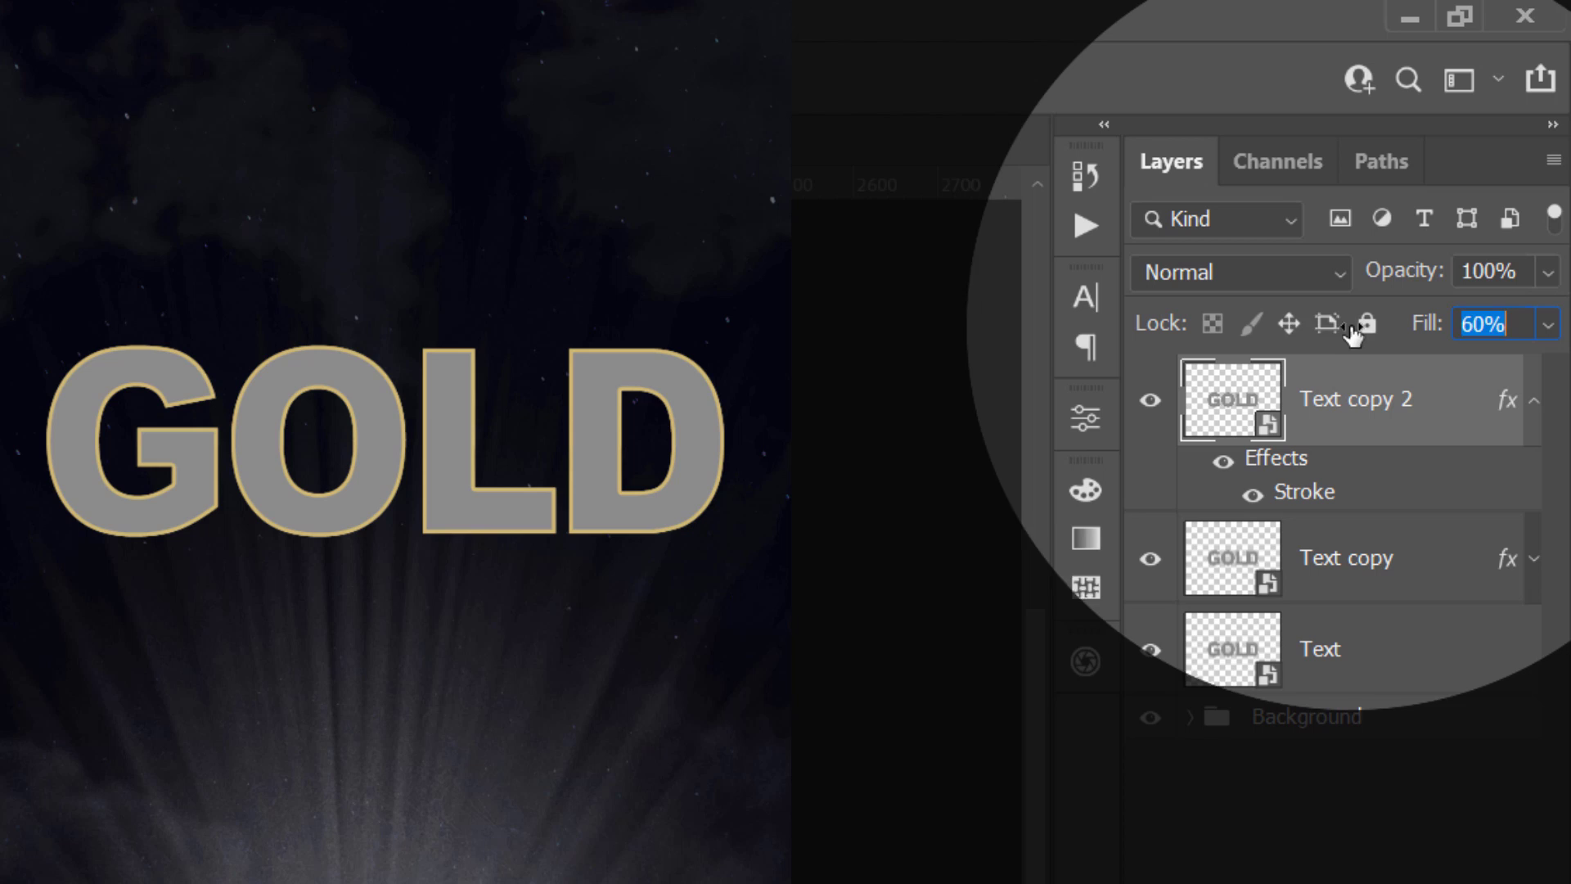
{"action": "left_click_drag", "start_coordinate": [1352, 331], "coordinate": [1216, 327]}
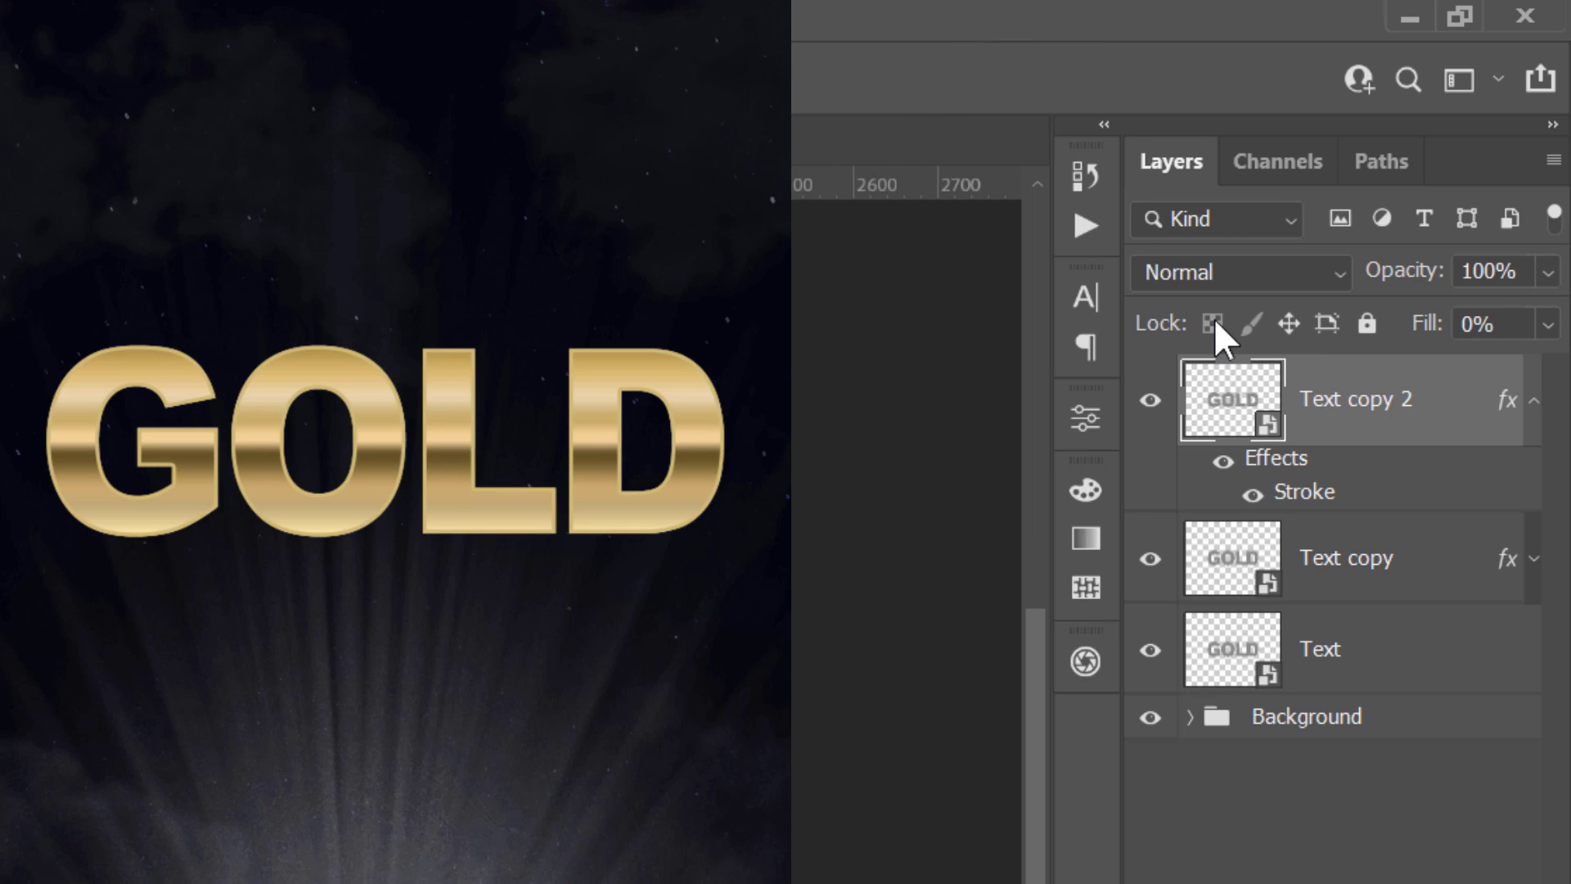
{"action": "left_click", "coordinate": [1534, 401]}
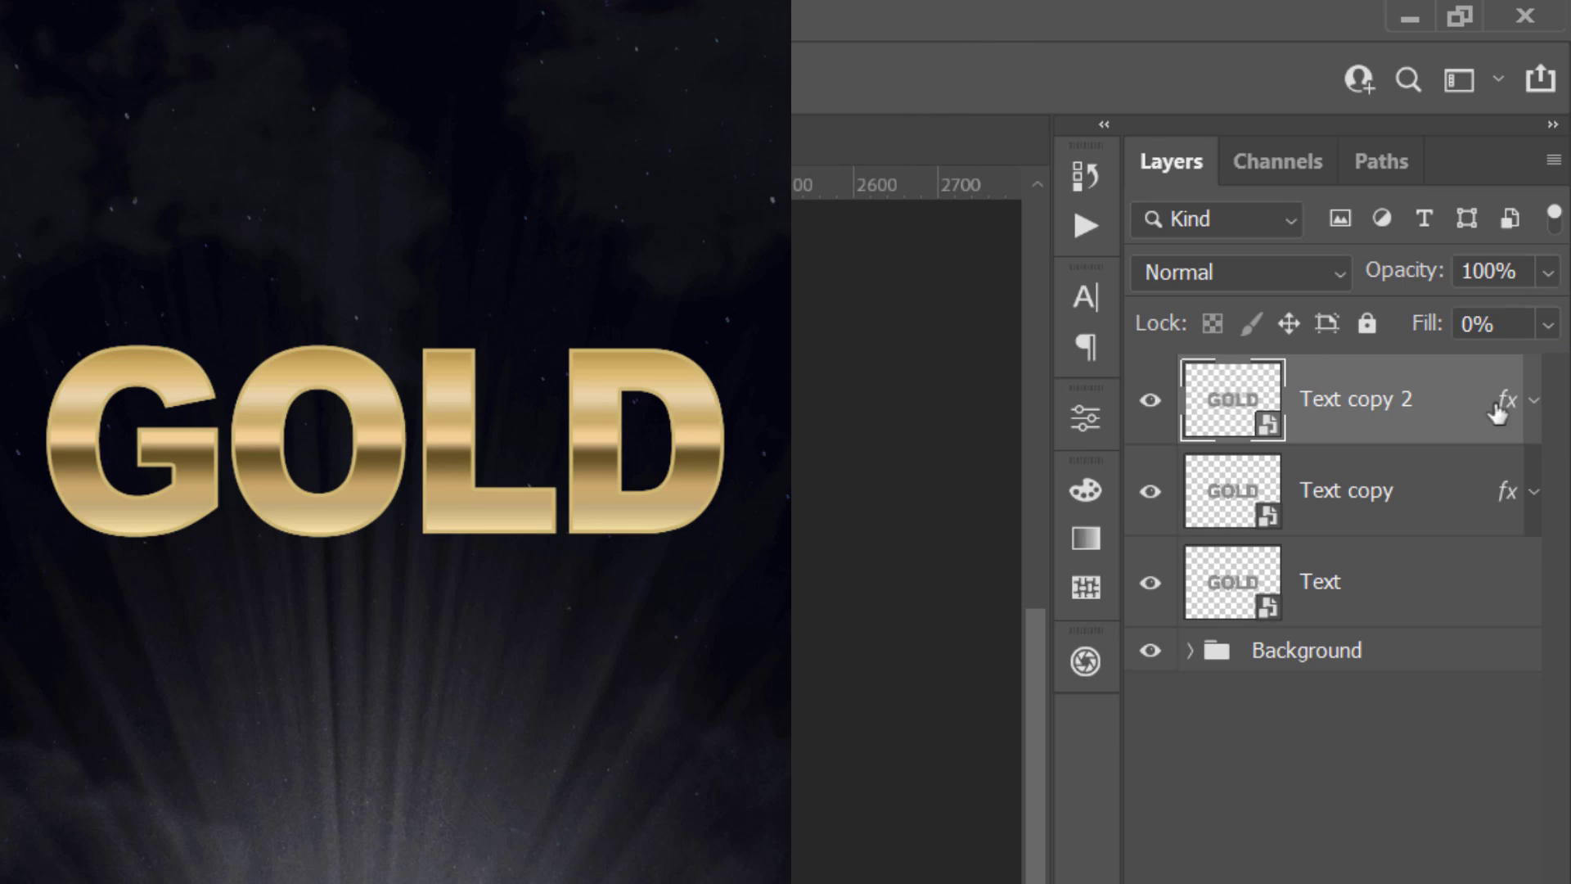
{"action": "left_click", "coordinate": [1151, 401]}
{"action": "left_click", "coordinate": [1152, 401]}
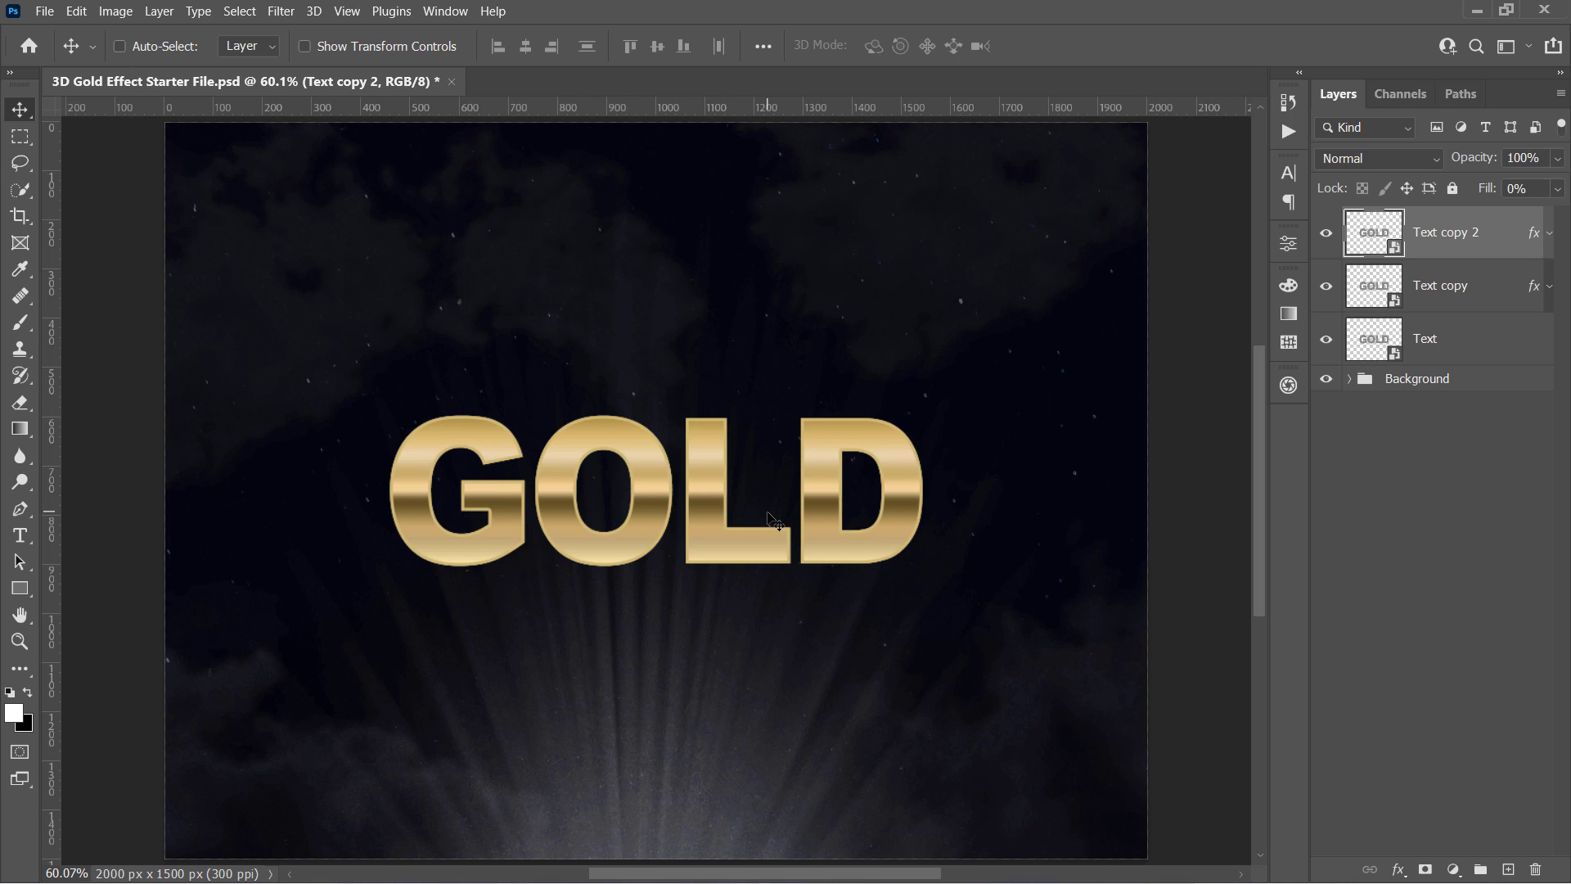
- Hide Text copy and Text copy 2 and open the base Text layer's layer styles
{"action": "left_click_drag", "start_coordinate": [1327, 286], "coordinate": [1327, 236]}
{"action": "left_click", "coordinate": [1492, 344]}
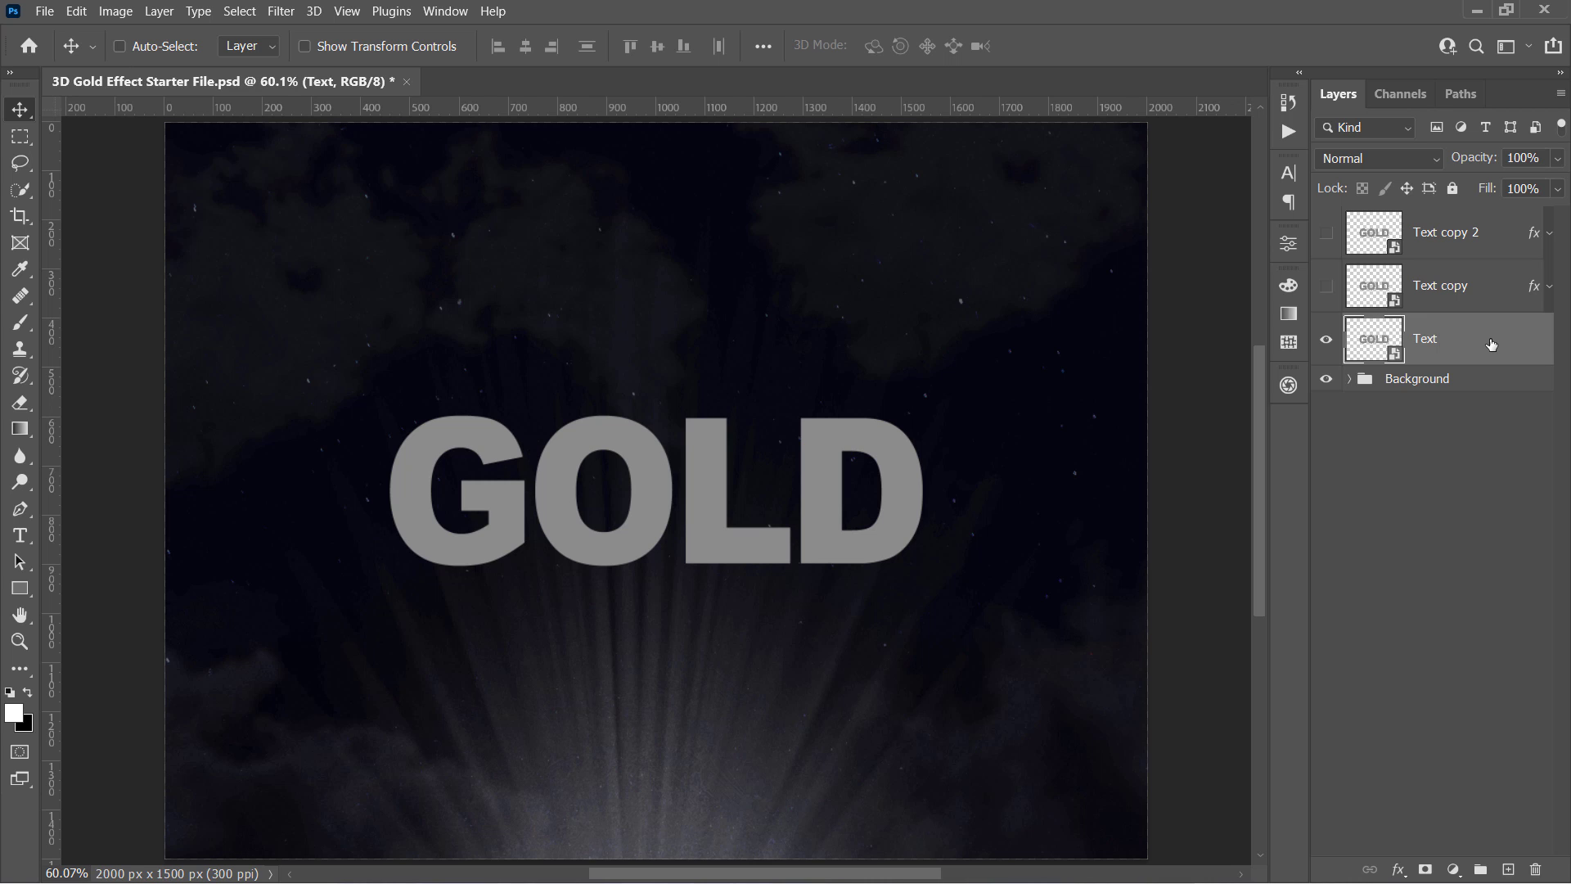
{"action": "left_click", "coordinate": [1492, 344]}
{"action": "double_click", "coordinate": [1492, 343]}
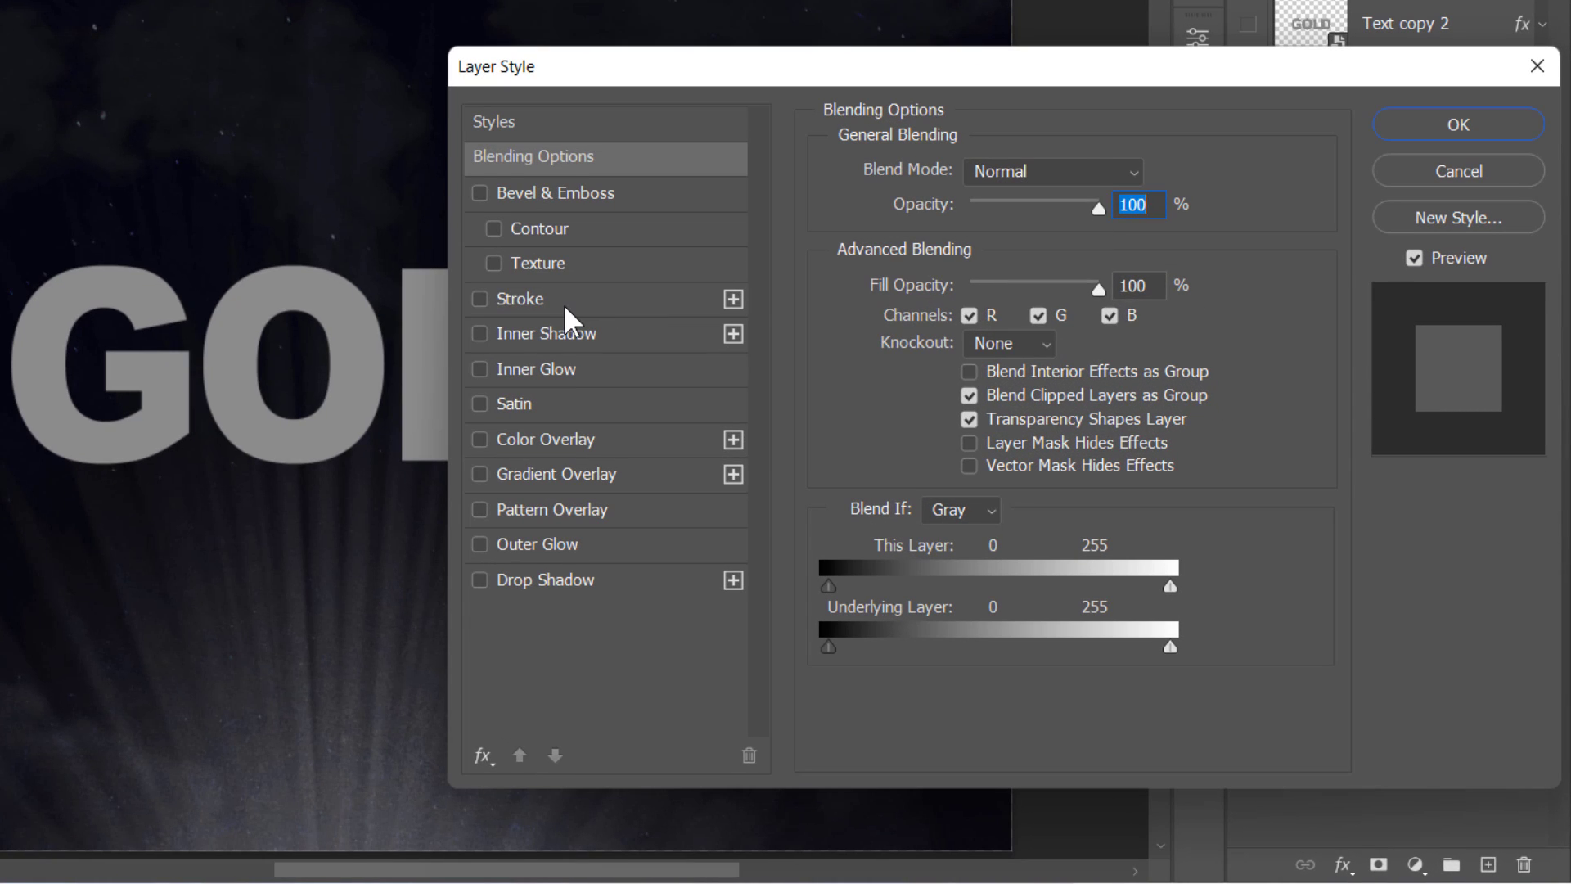
- Give the Text layer a 20 px stroke in colour d1ac65
{"action": "left_click", "coordinate": [577, 301]}
{"action": "double_click", "coordinate": [1103, 171]}
{"action": "type", "text": "13"}
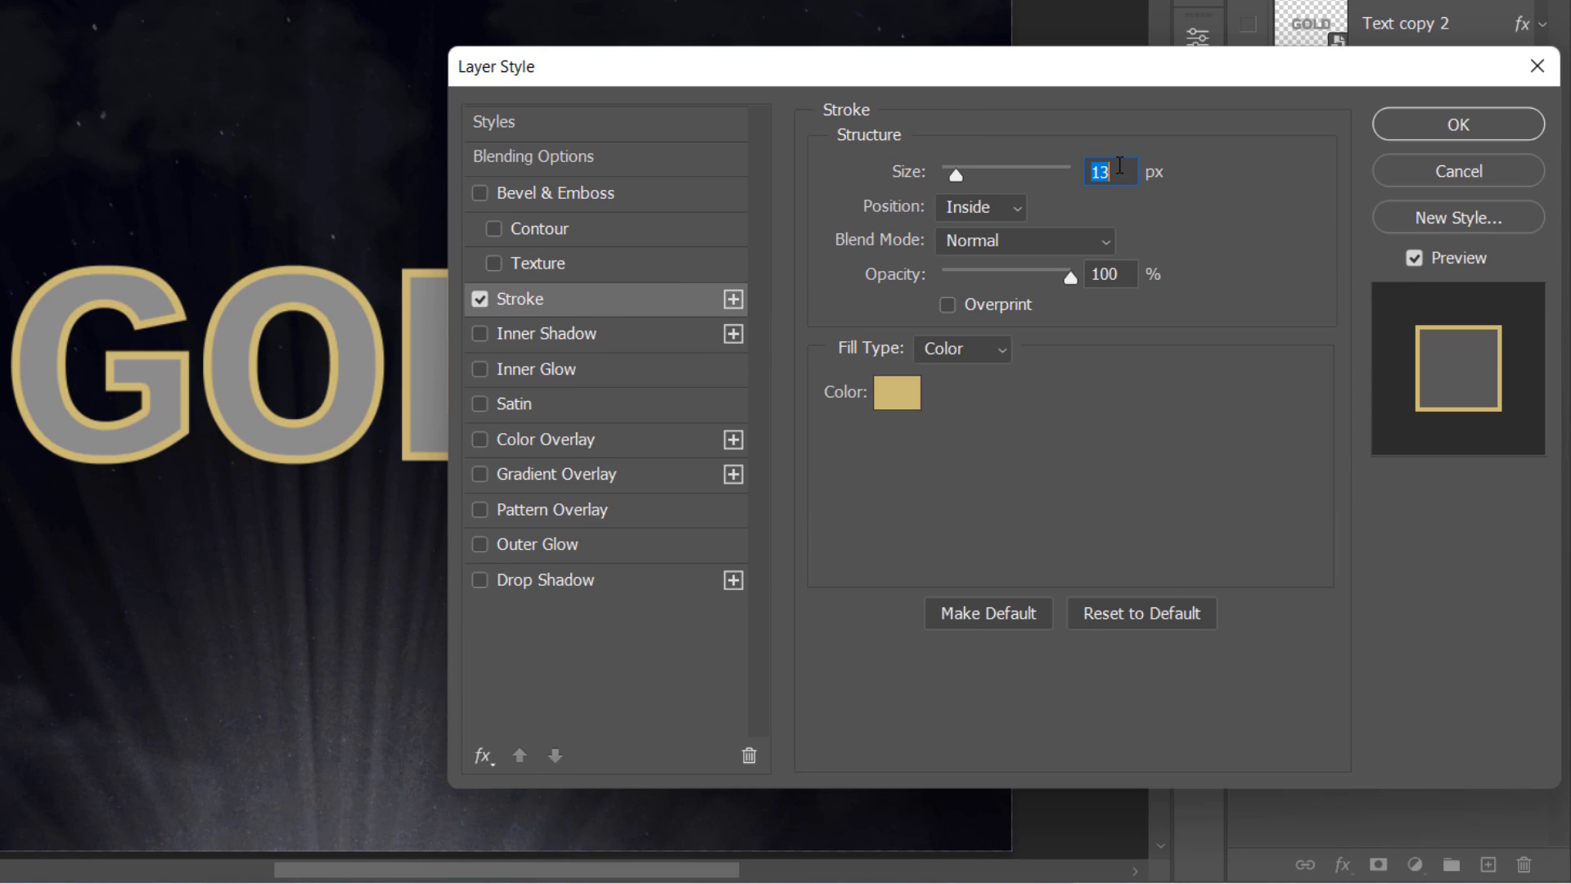
{"action": "key", "text": "Up"}
{"action": "key", "text": "Up"}
{"action": "key", "text": "Up"}
{"action": "key", "text": "Up"}
{"action": "key", "text": "Up"}
{"action": "key", "text": "Up"}
{"action": "key", "text": "Up"}
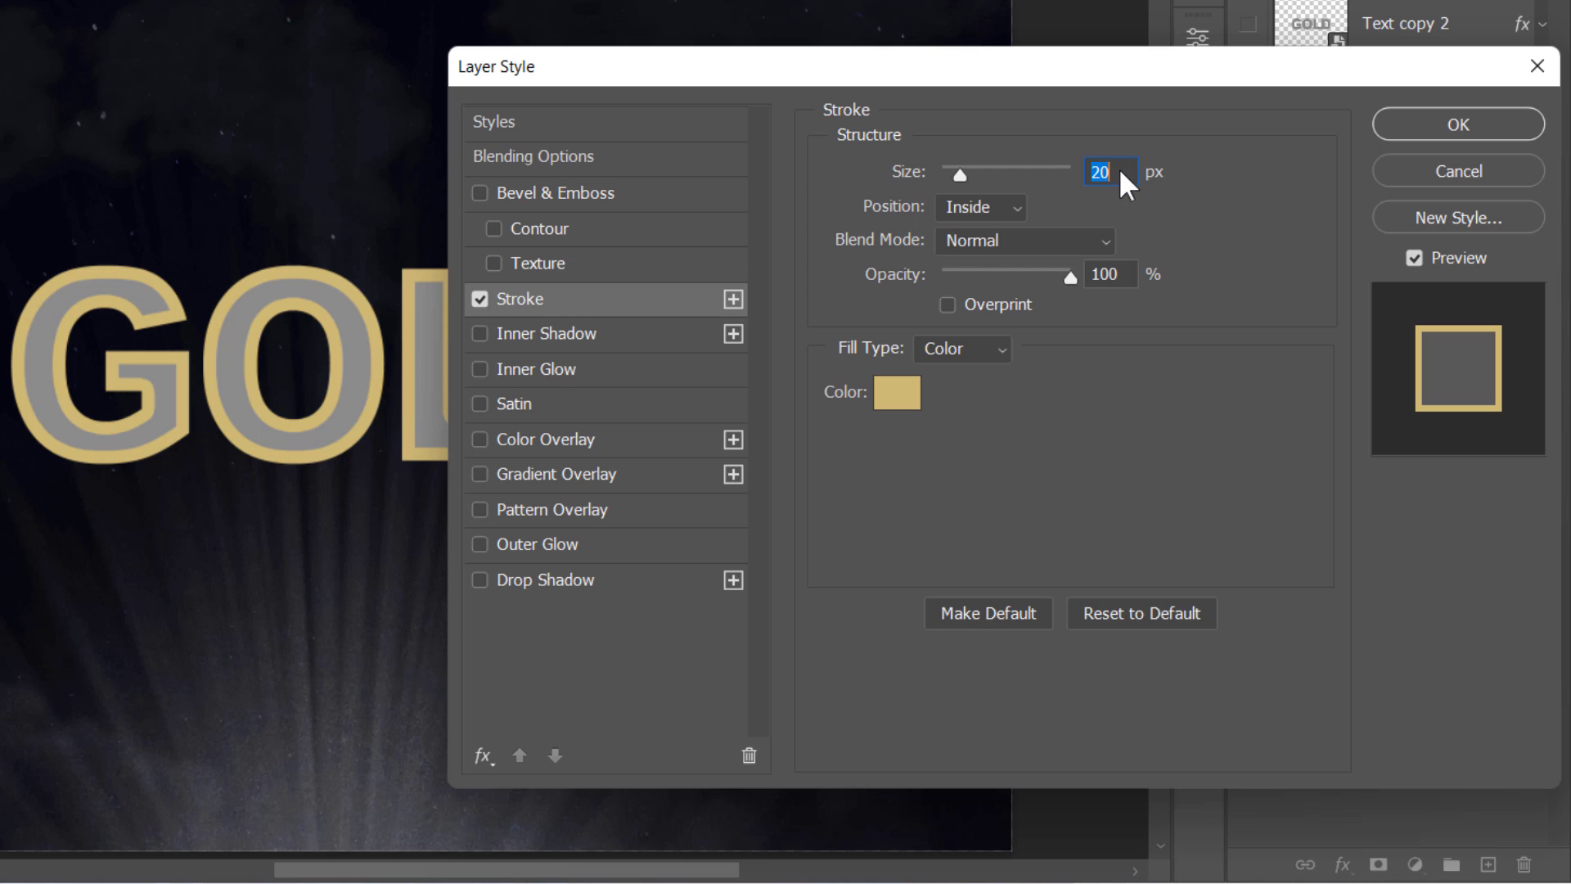
{"action": "left_click", "coordinate": [905, 394]}
{"action": "type", "text": "d1ac65"}
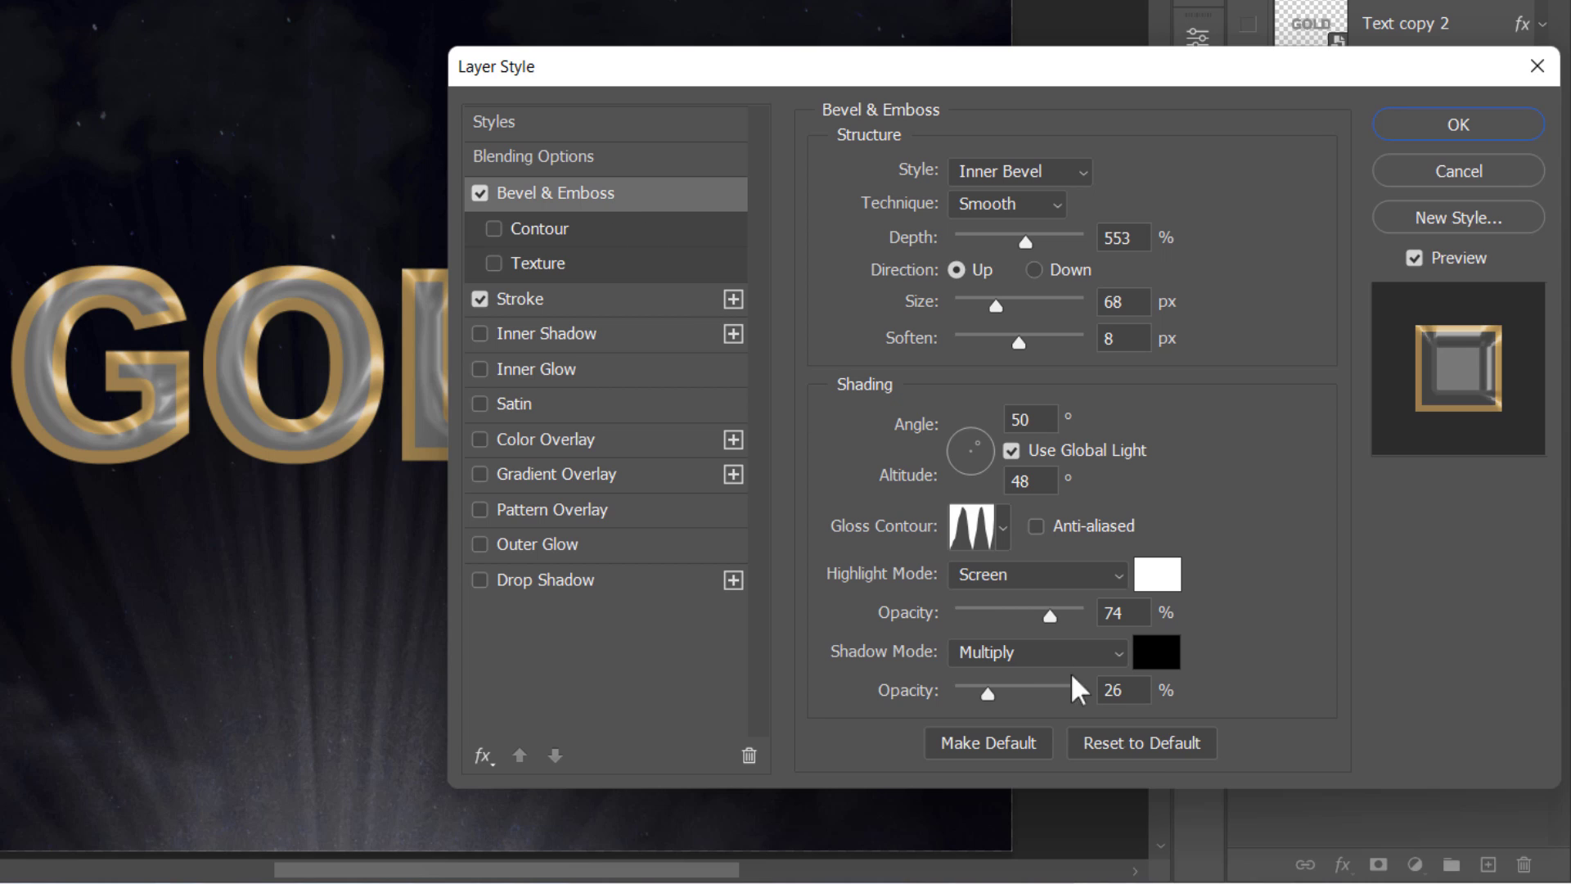
- Reset Bevel & Emboss and set Stroke Emboss style with 150% depth and 75 px size
{"action": "left_click", "coordinate": [1144, 748]}
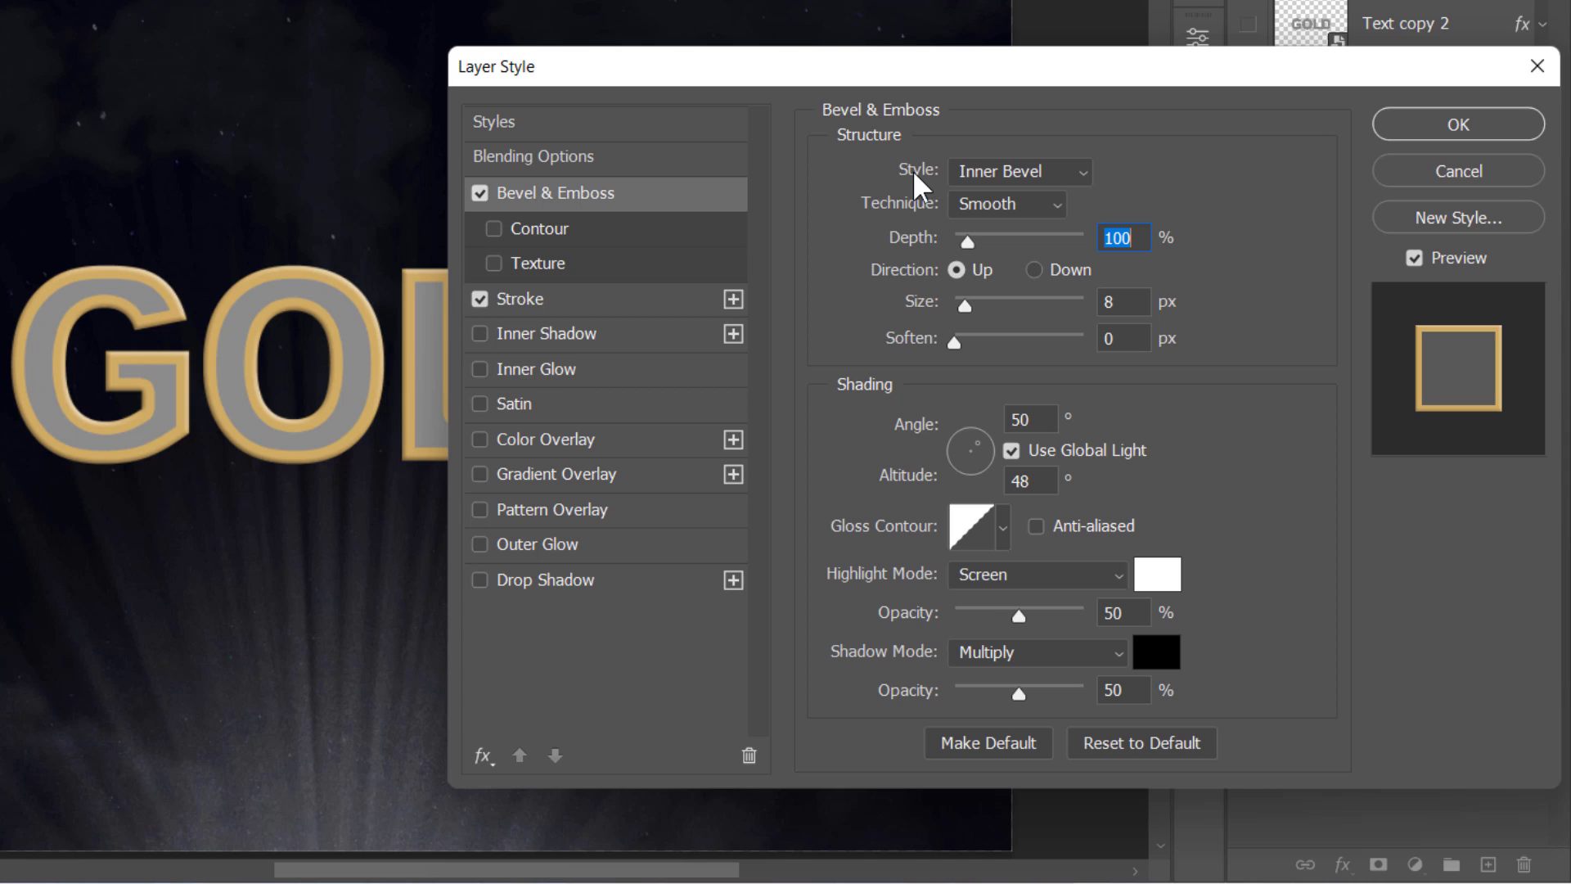
{"action": "left_click", "coordinate": [977, 179]}
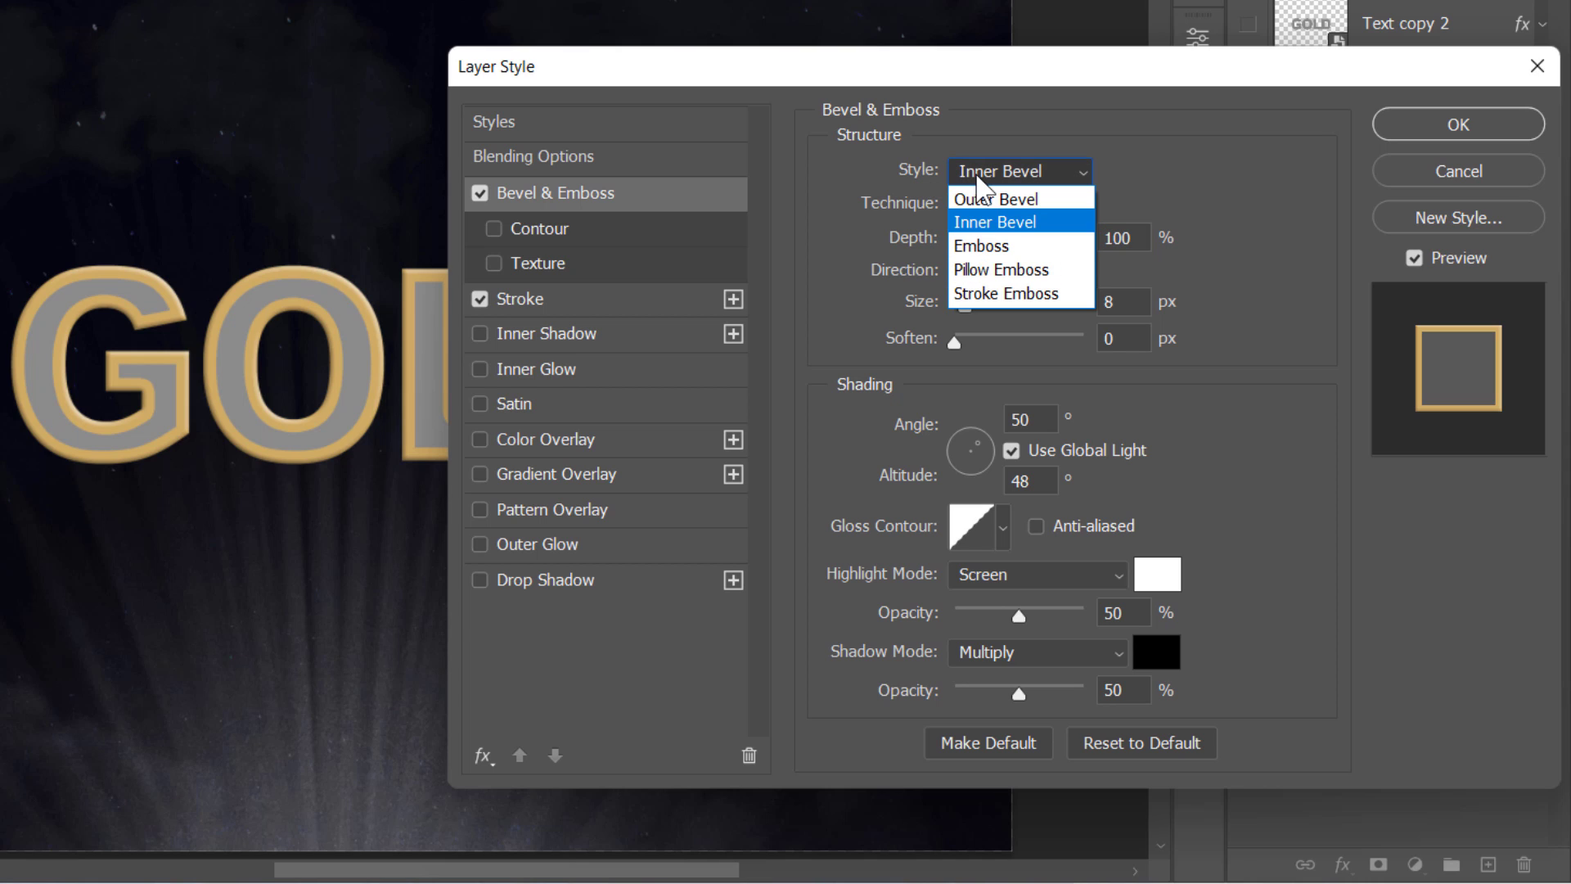
{"action": "left_click", "coordinate": [992, 294]}
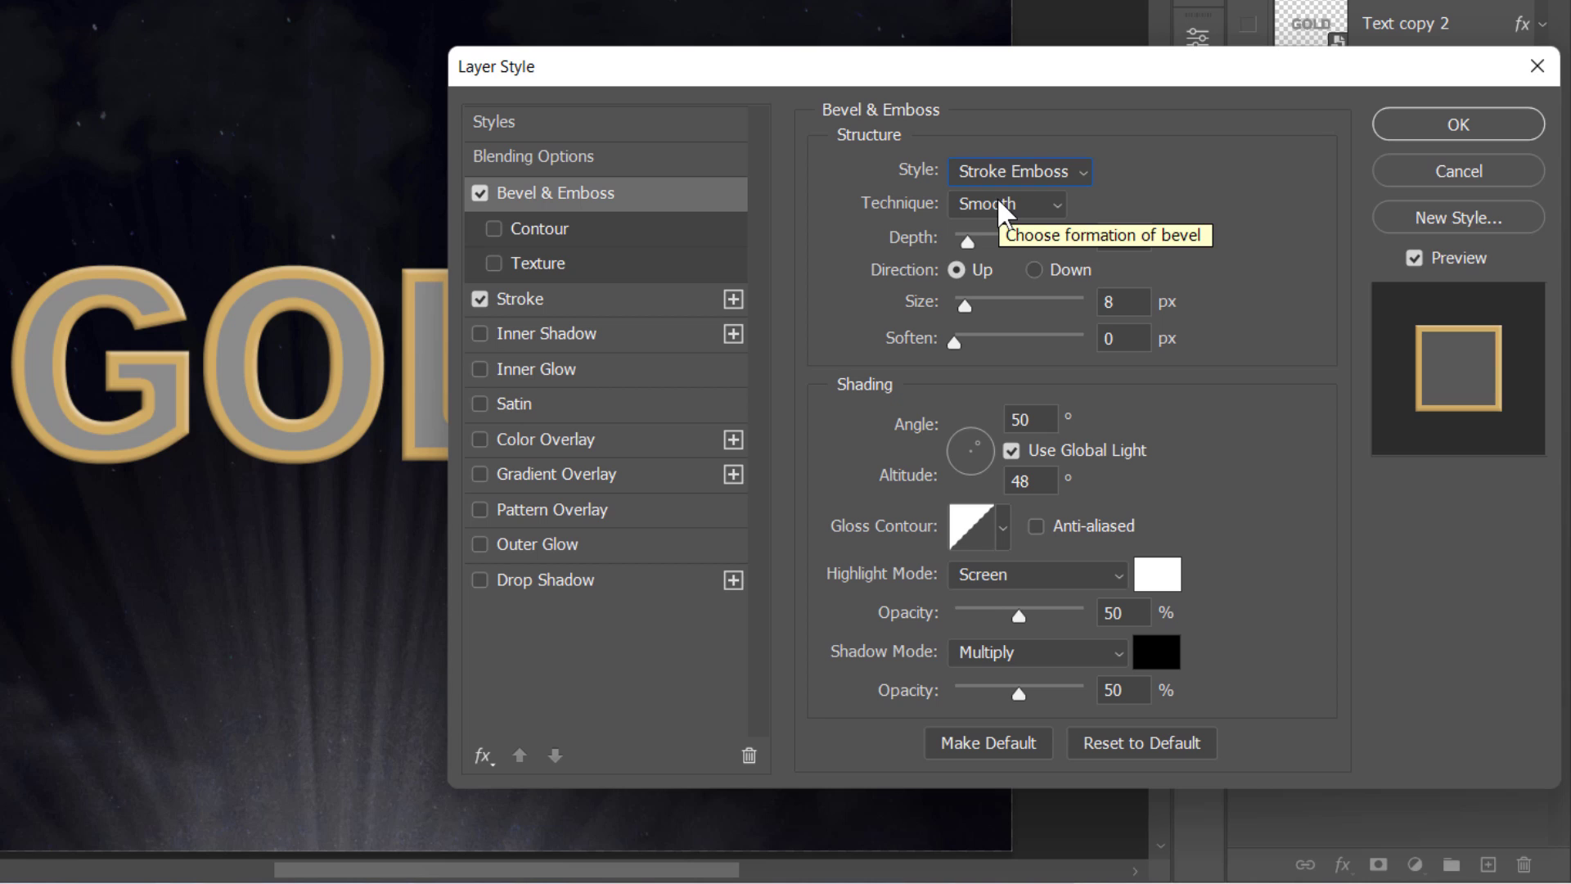
{"action": "left_click", "coordinate": [1124, 238]}
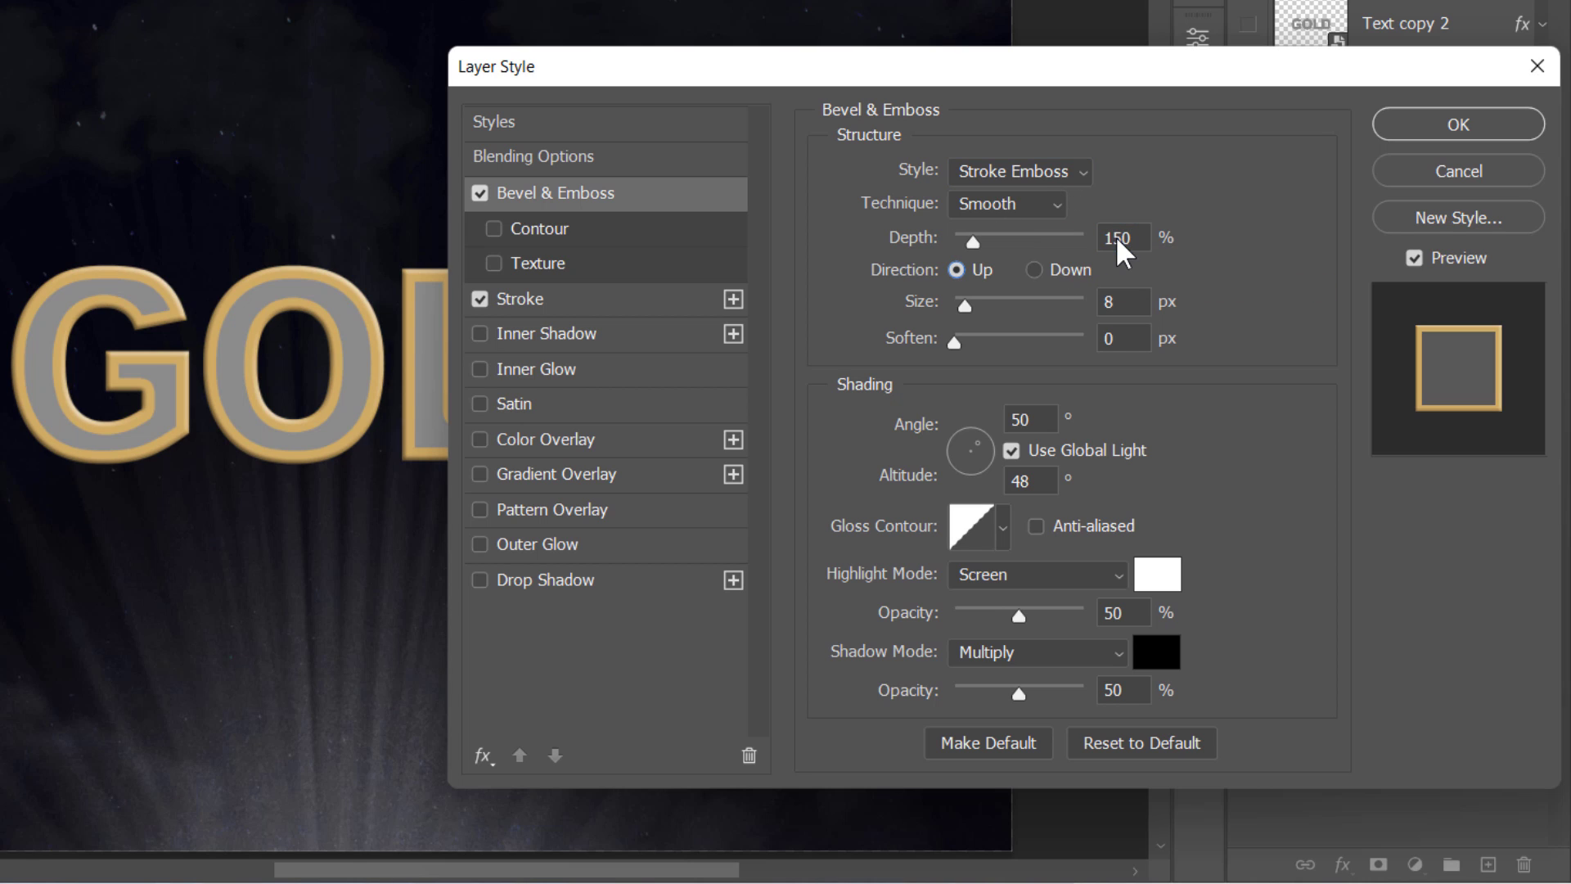
{"action": "left_click_drag", "start_coordinate": [965, 305], "coordinate": [1003, 300]}
{"action": "double_click", "coordinate": [1113, 307]}
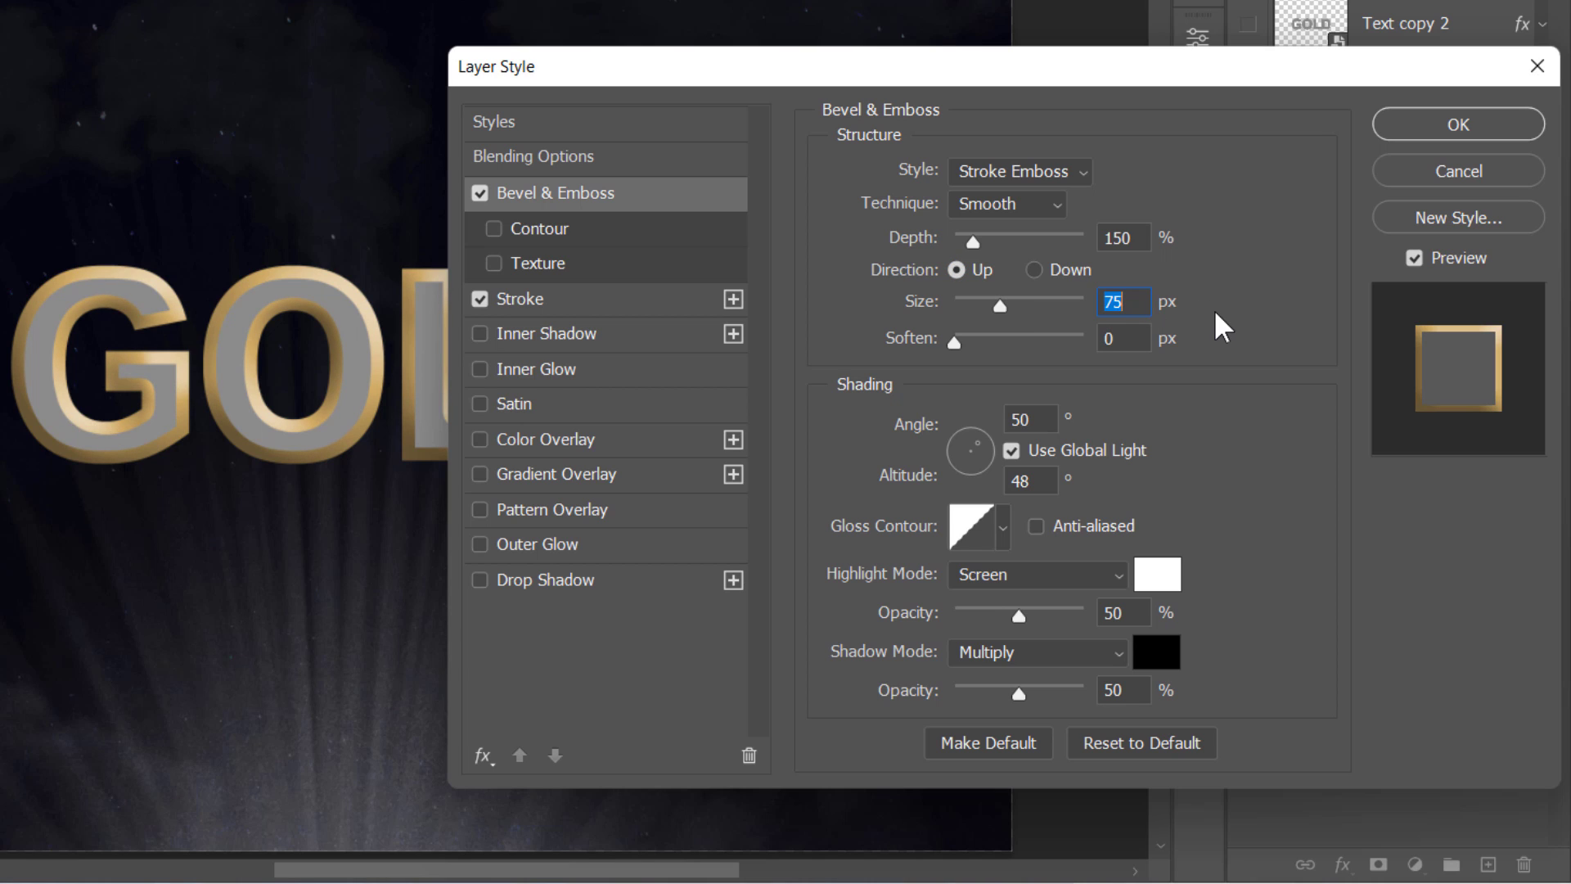
- Set shading angle 48, a spiky gloss contour, Color Dodge highlights and 25% shadow opacity
{"action": "left_click", "coordinate": [1044, 419]}
{"action": "type", "text": "48"}
{"action": "left_click", "coordinate": [1004, 525]}
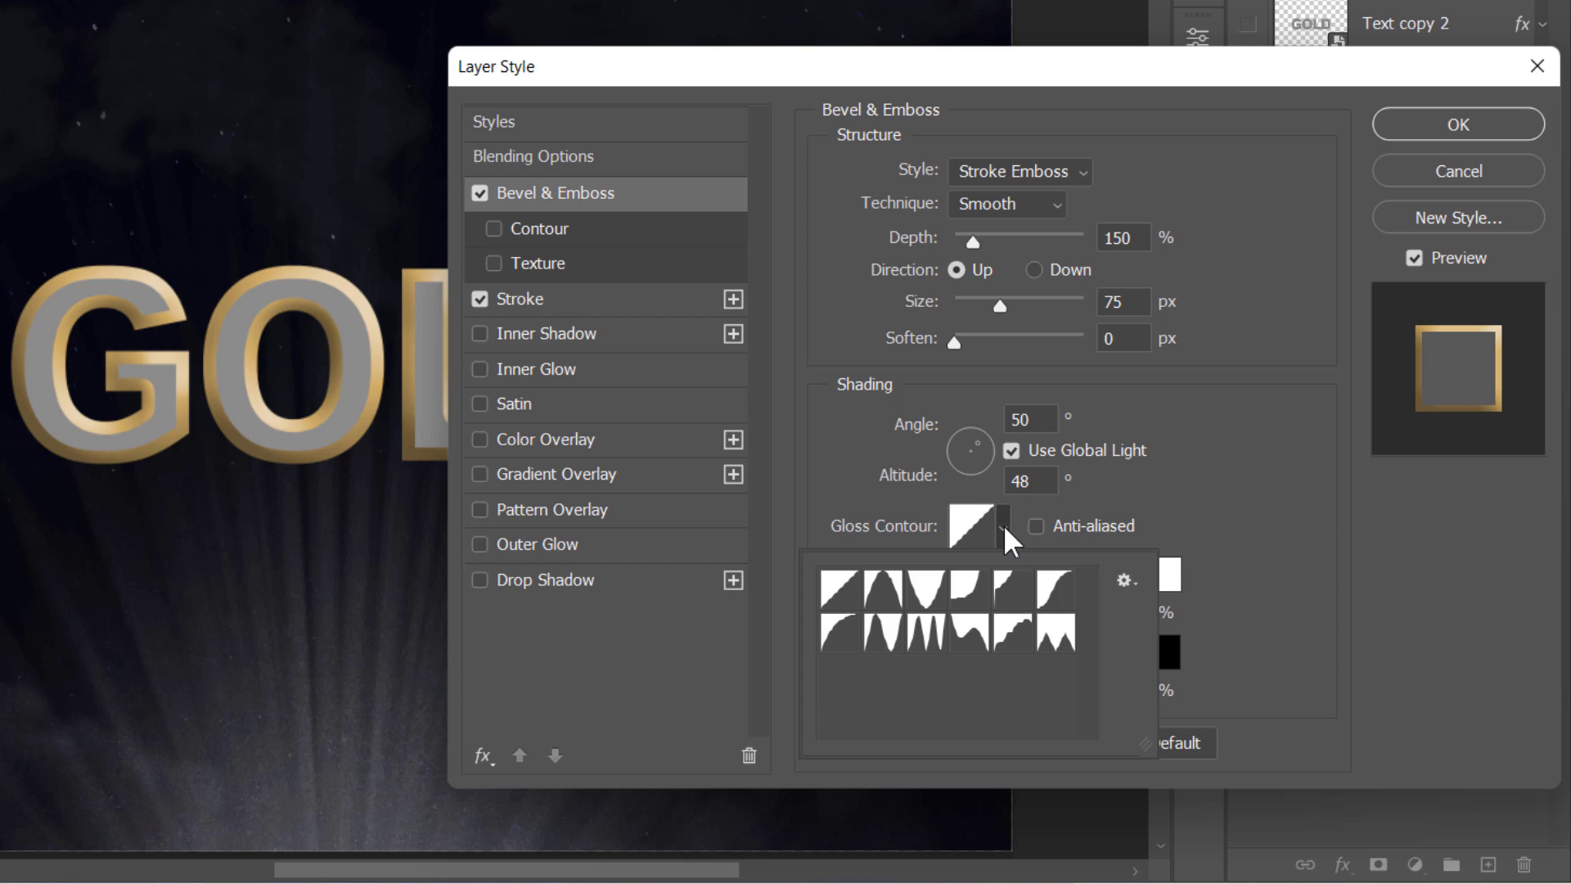
{"action": "left_click", "coordinate": [927, 634]}
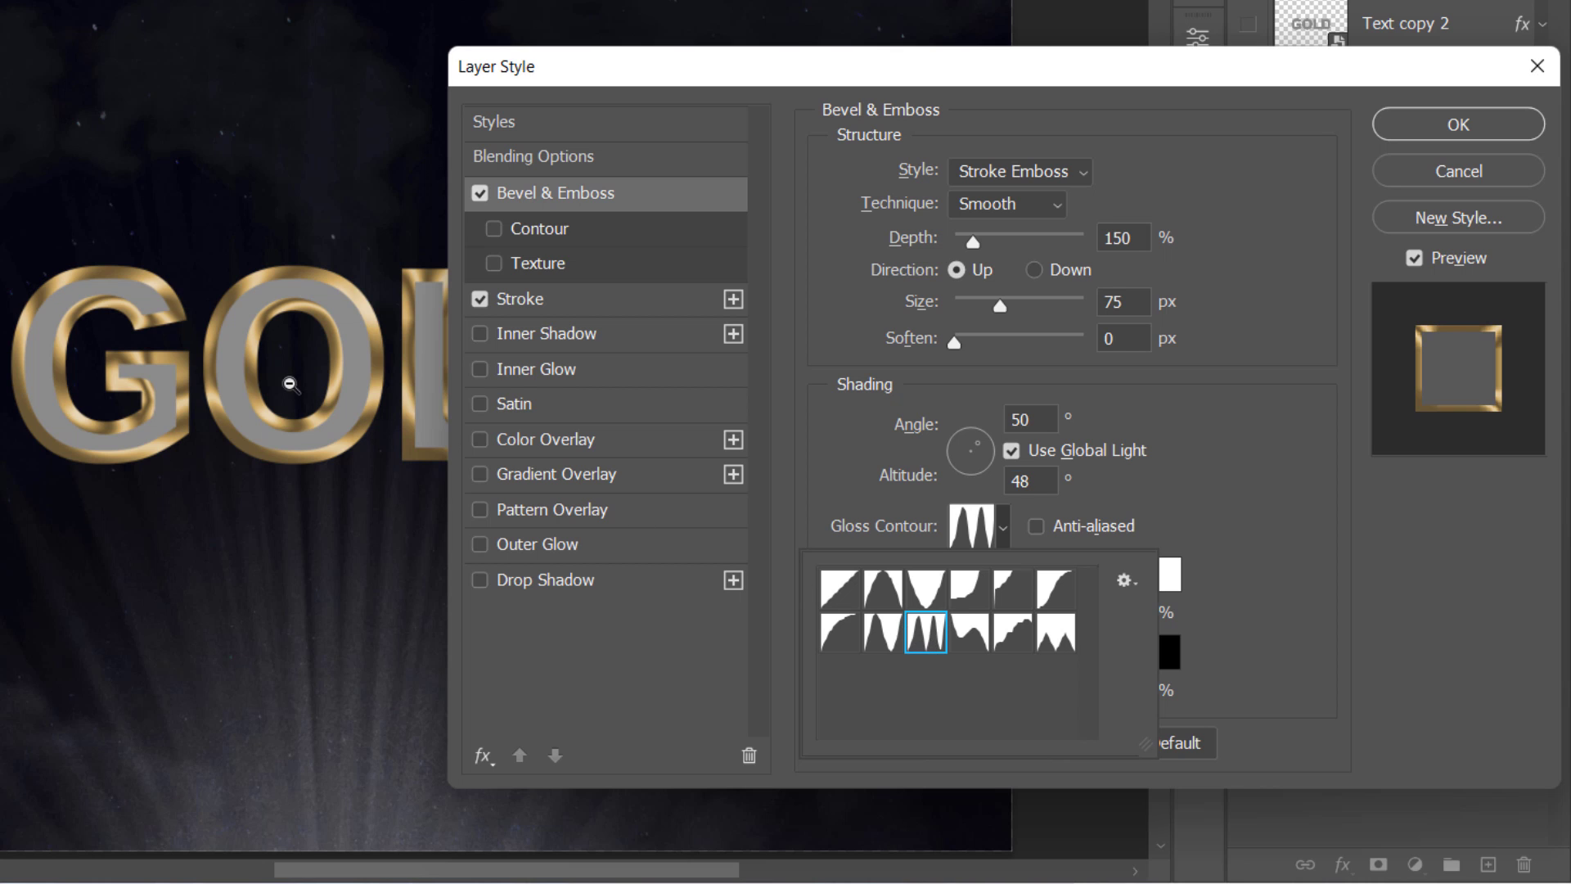
{"action": "left_click_drag", "start_coordinate": [298, 385], "coordinate": [328, 391]}
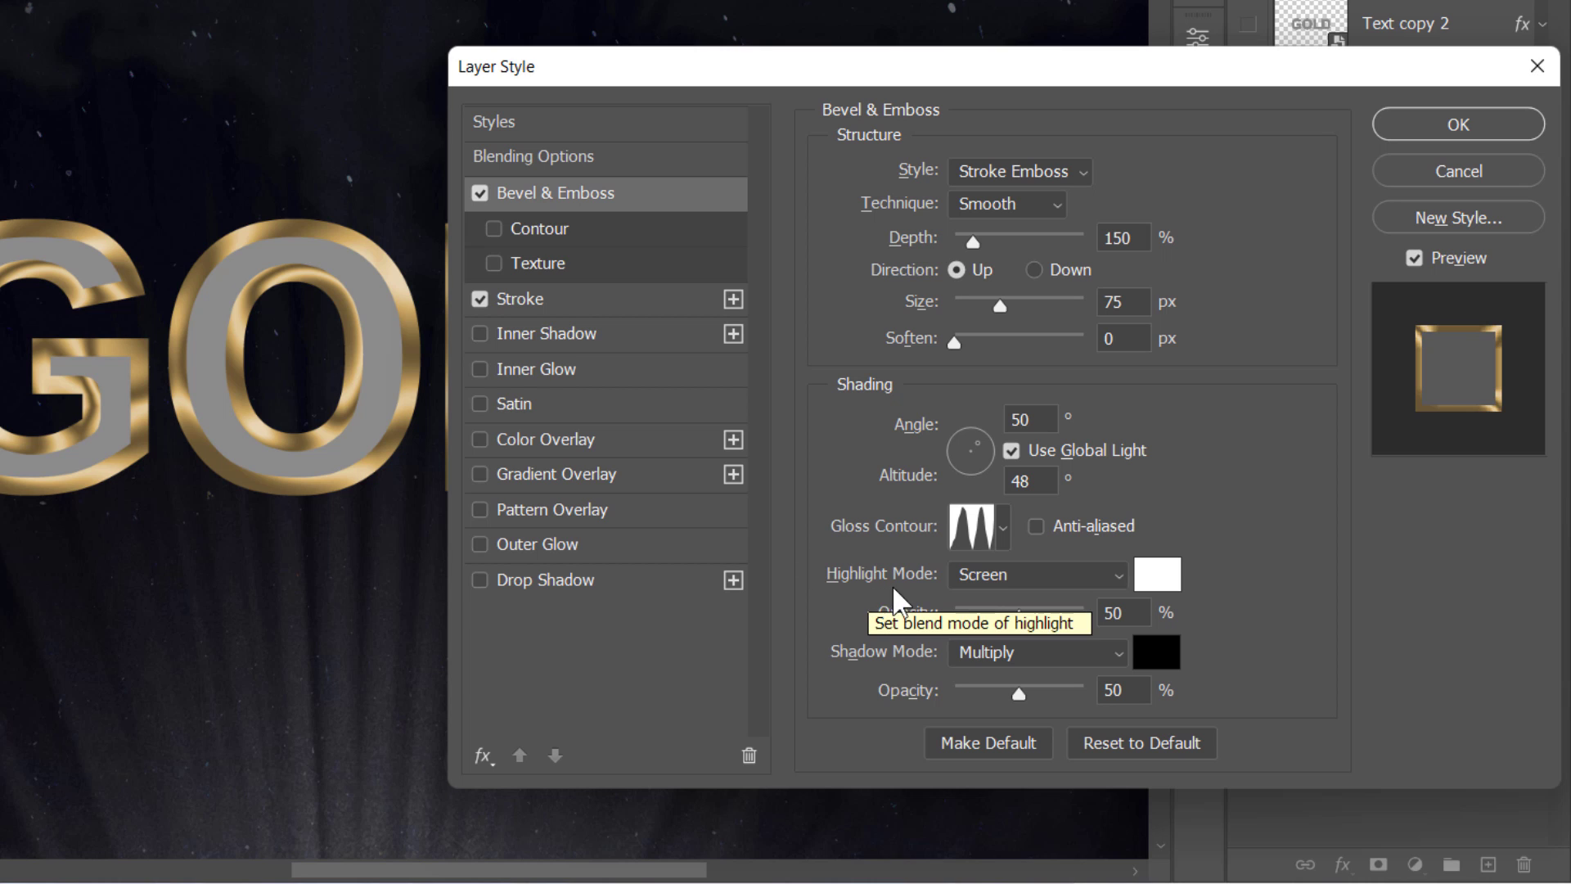
{"action": "left_click", "coordinate": [973, 577]}
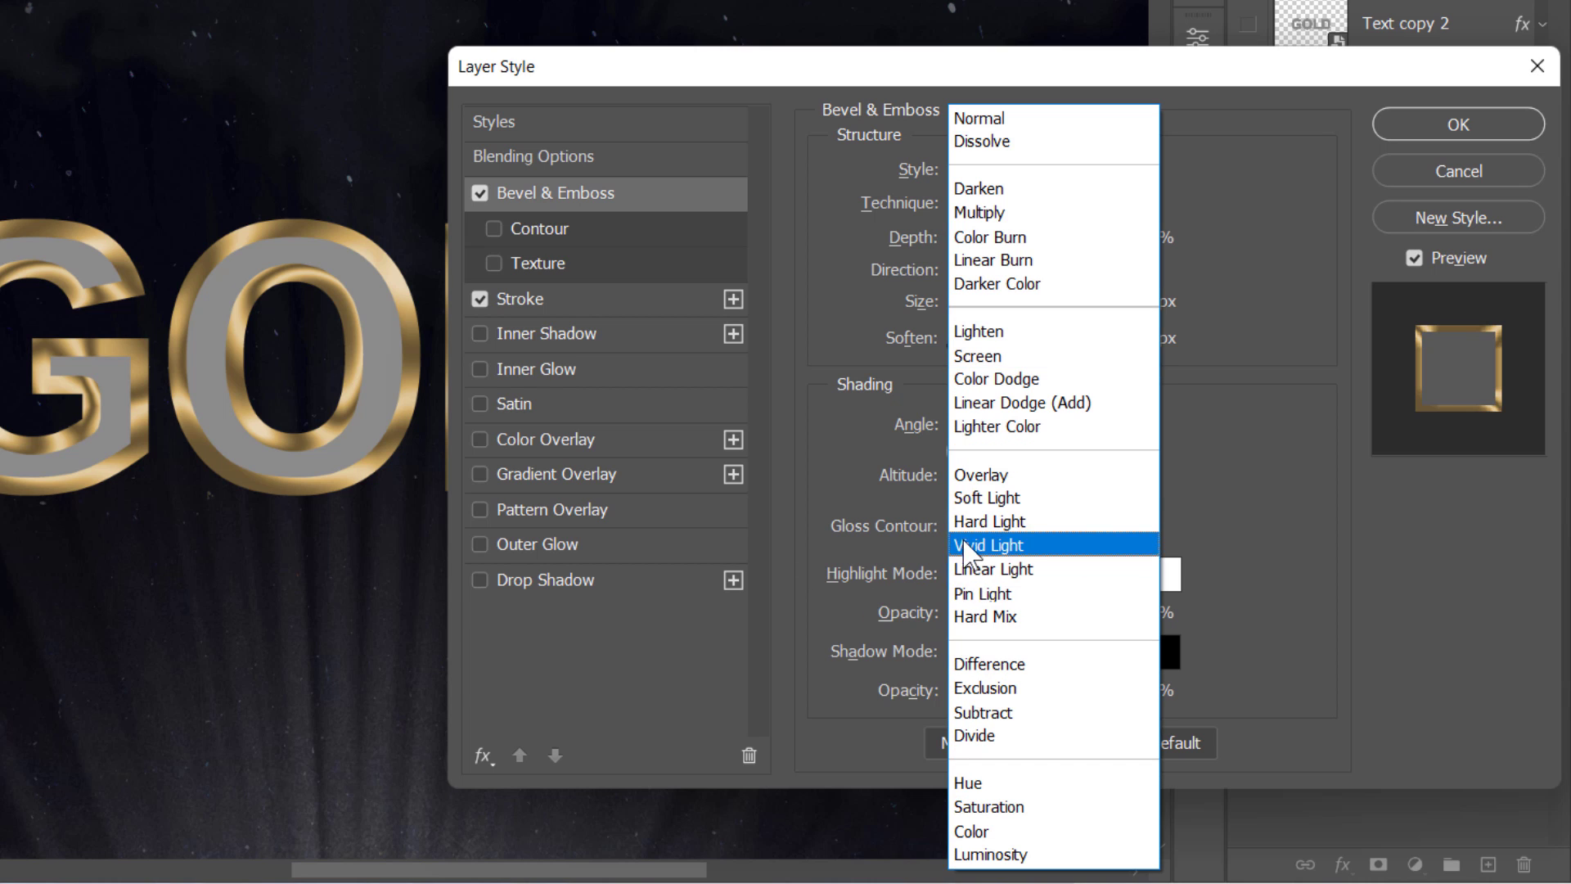
{"action": "left_click", "coordinate": [1003, 377]}
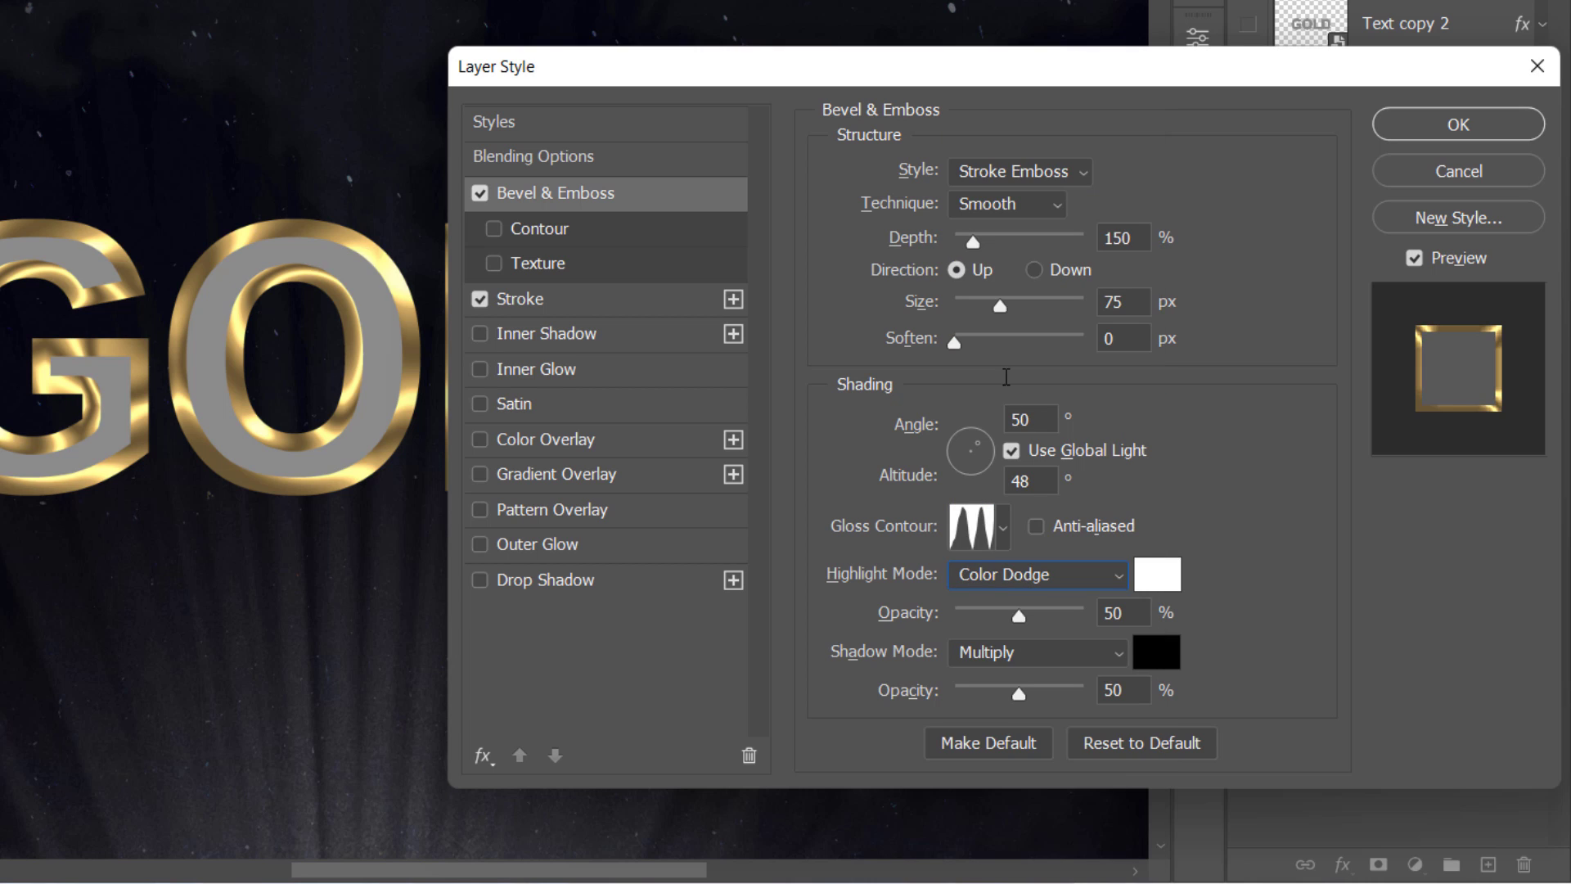
{"action": "left_click_drag", "start_coordinate": [1018, 694], "coordinate": [985, 694]}
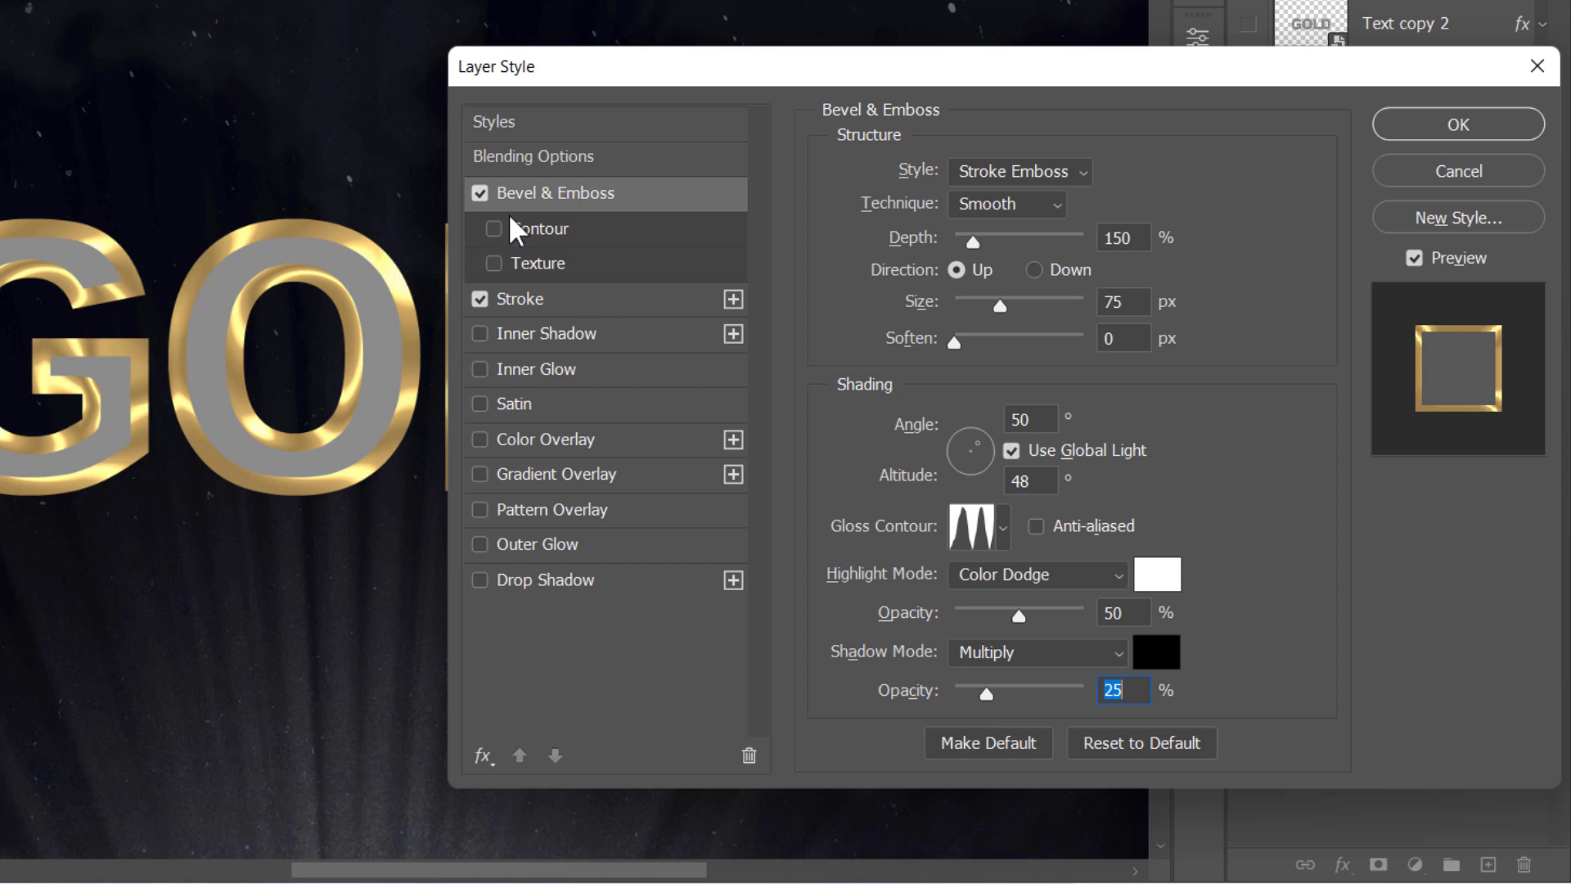
{"action": "left_click", "coordinate": [480, 192]}
{"action": "left_click", "coordinate": [479, 192]}
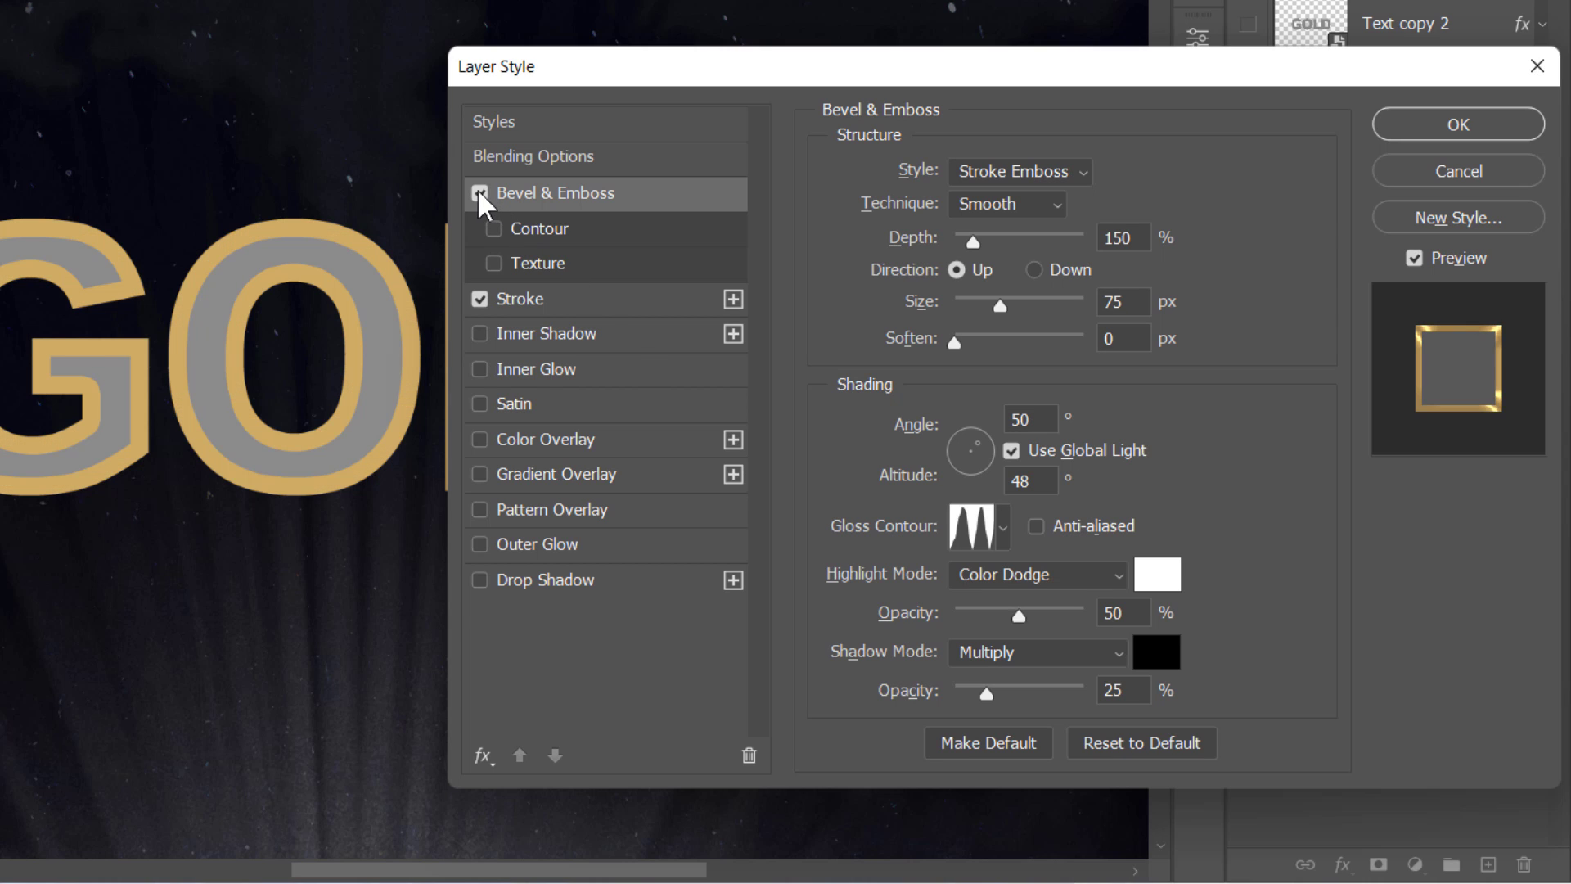
- Enable the bevel Contour with a spiky preset and a 75% range
{"action": "left_click", "coordinate": [523, 227]}
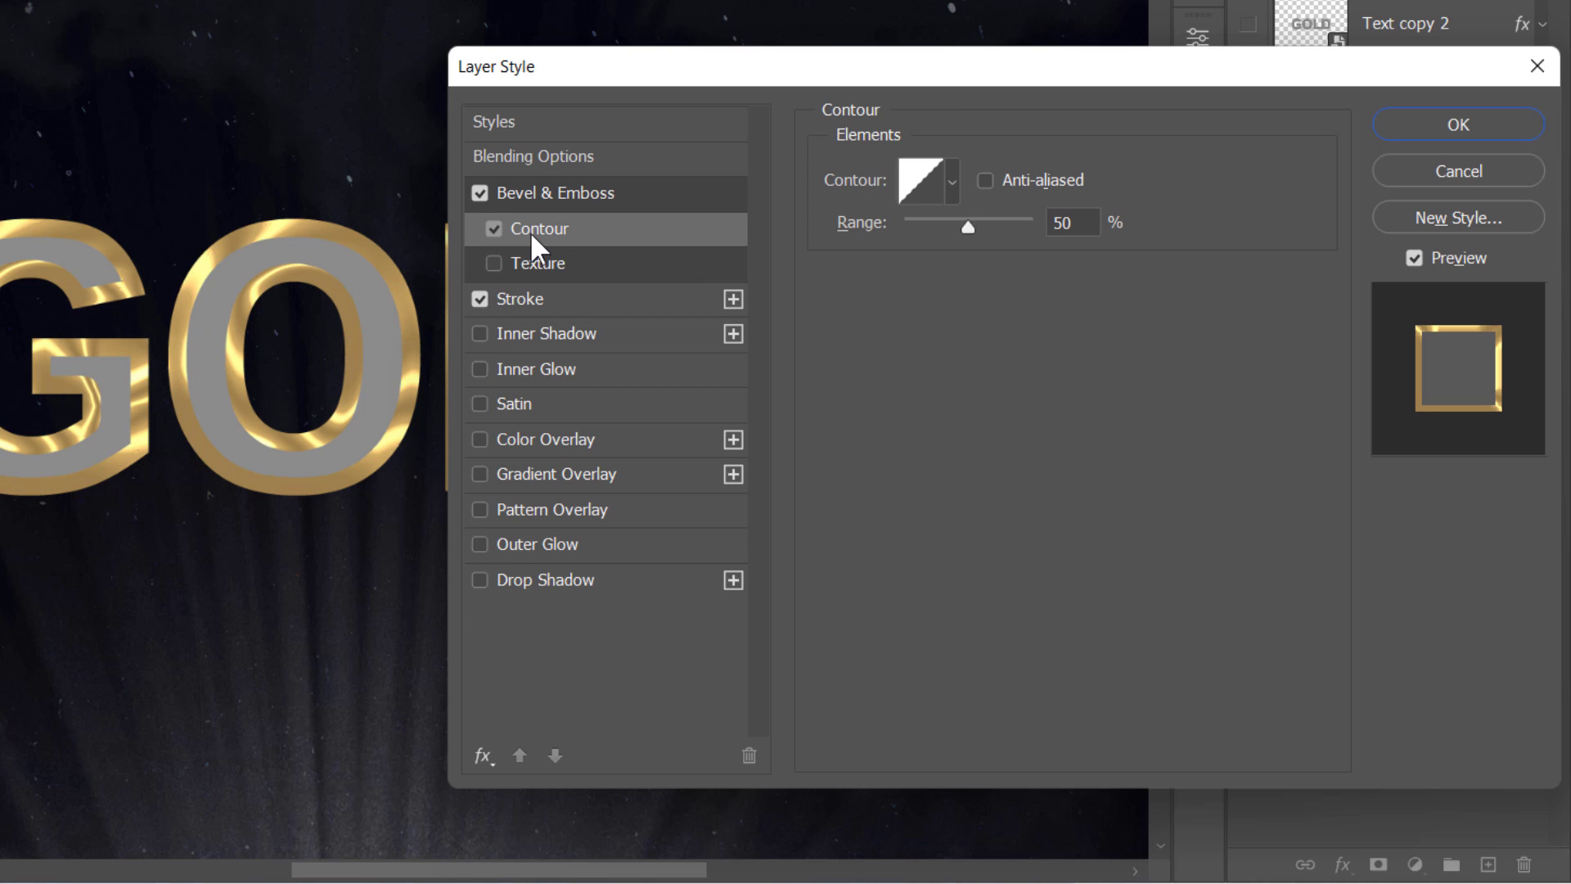
{"action": "left_click", "coordinate": [953, 182]}
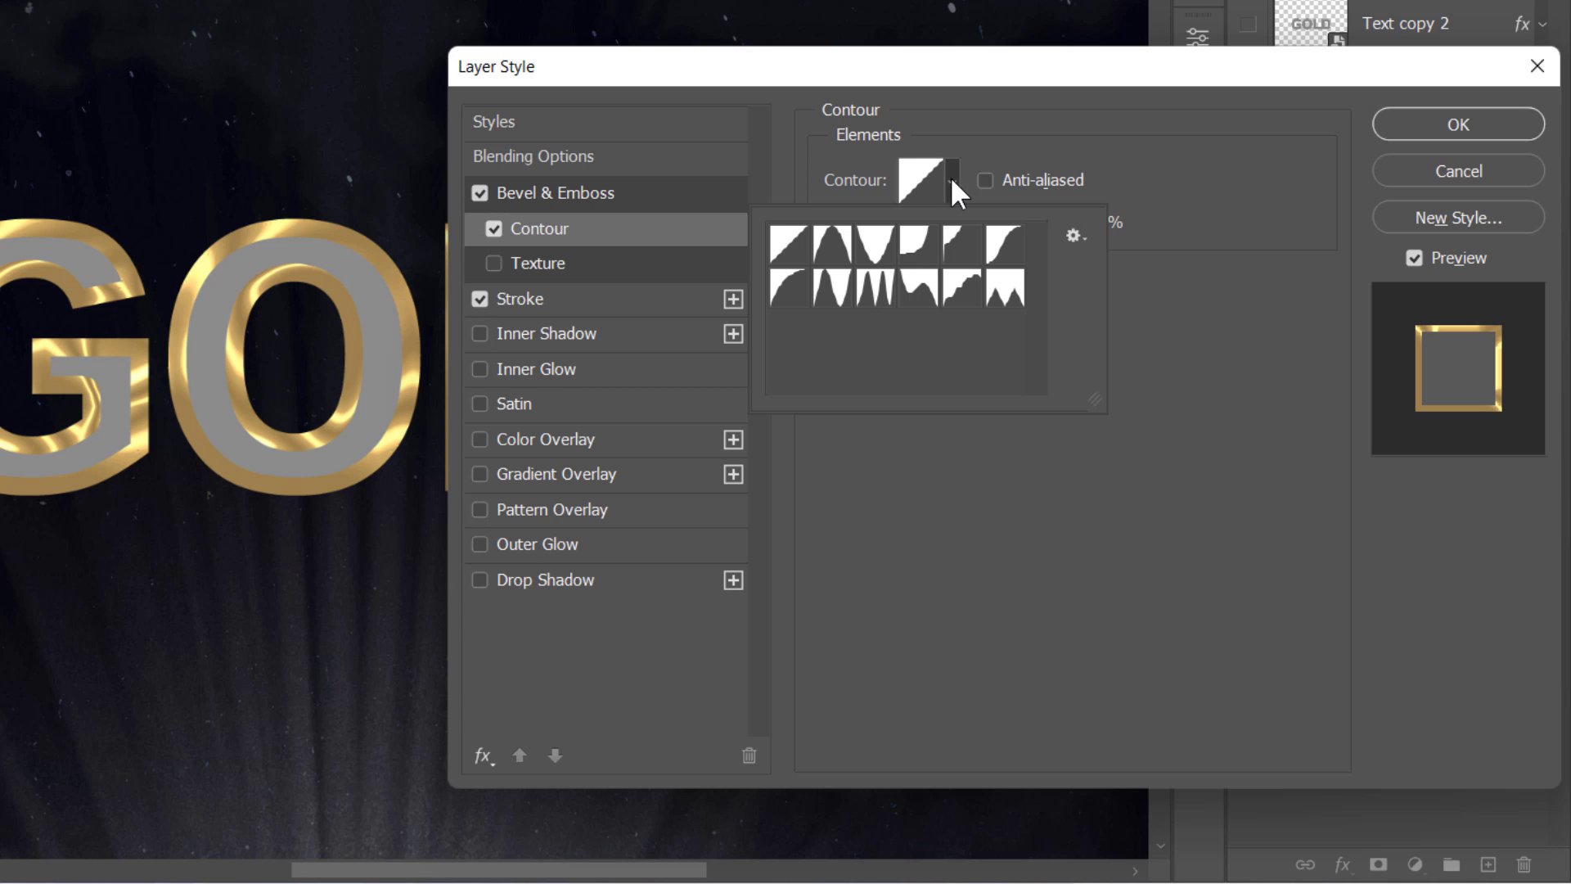
{"action": "left_click", "coordinate": [877, 286]}
{"action": "left_click", "coordinate": [953, 462]}
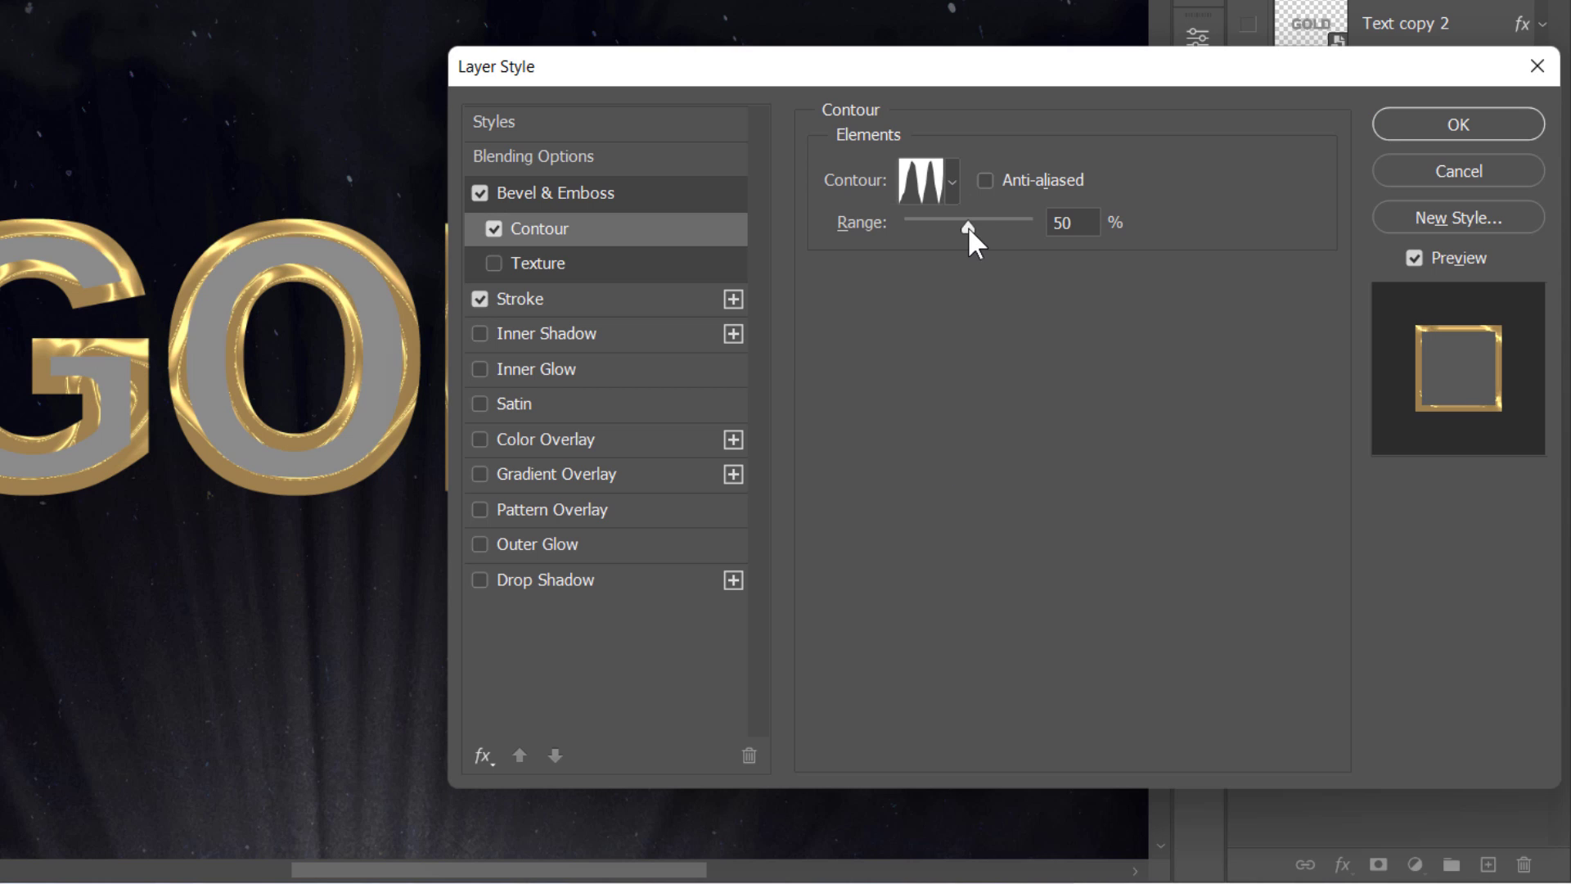
{"action": "left_click_drag", "start_coordinate": [969, 226], "coordinate": [1000, 226]}
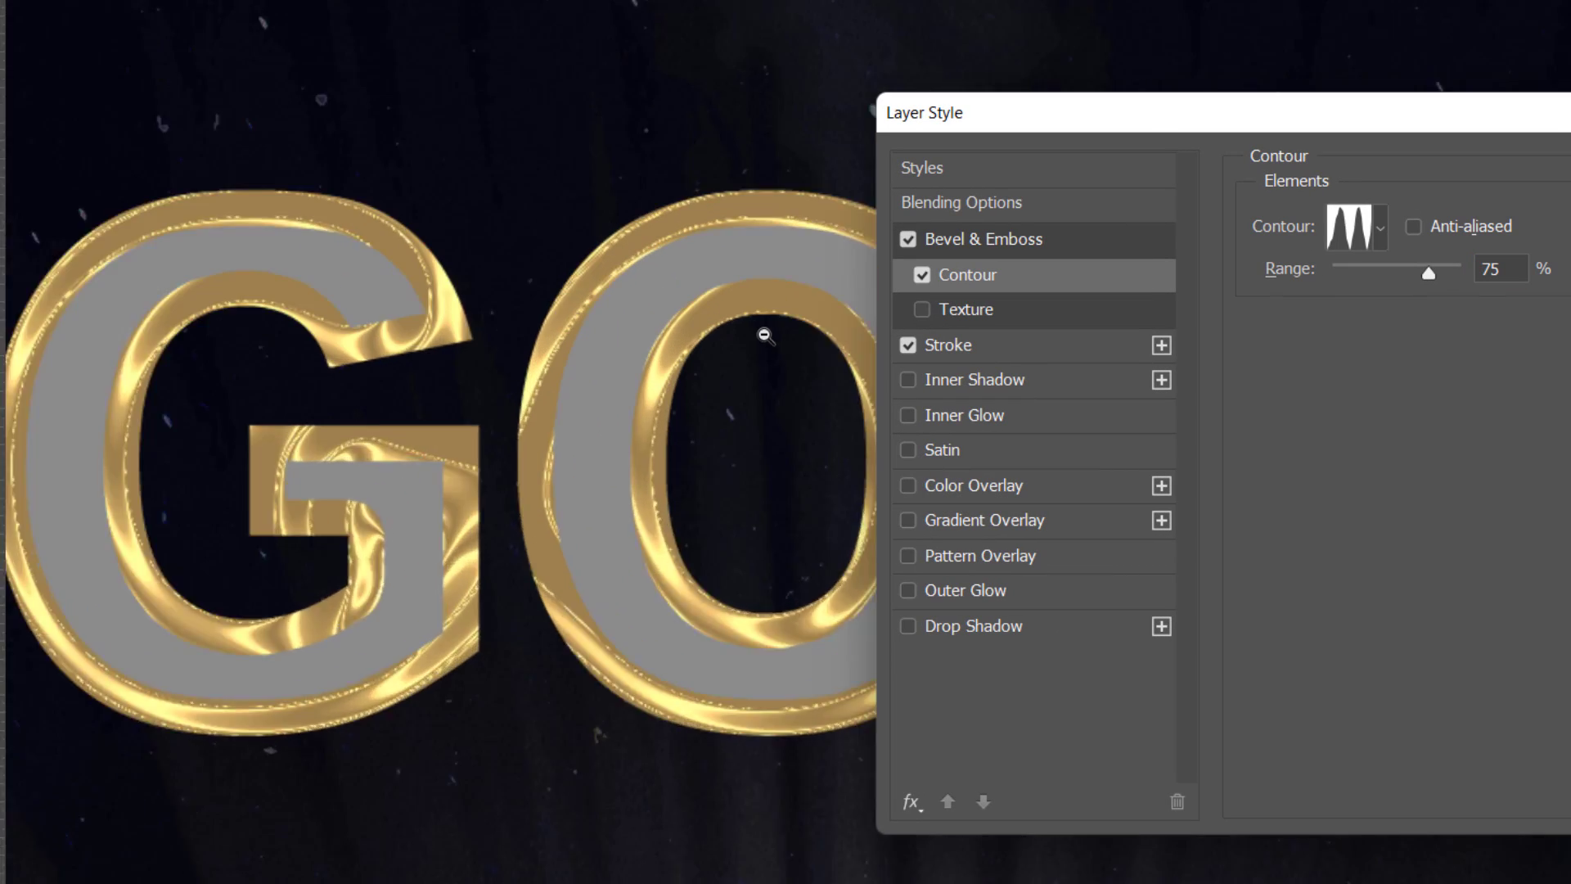
{"action": "scroll", "coordinate": [360, 567], "scroll_direction": "up", "scroll_amount": 2}
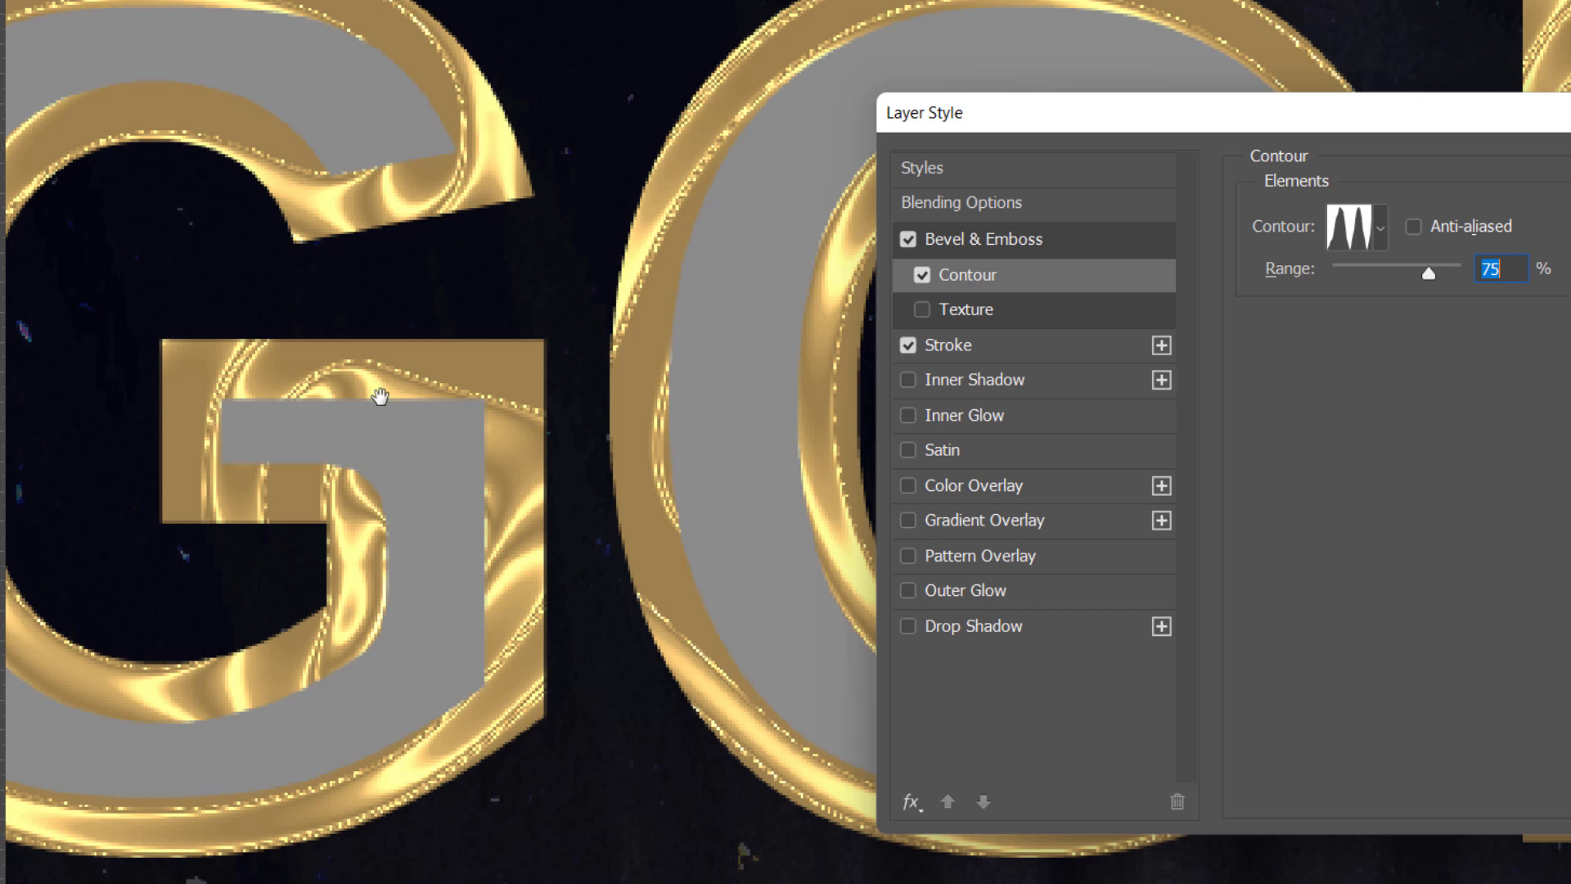
- Soften the Bevel & Emboss to 4 px and apply the layer style
{"action": "left_click", "coordinate": [1034, 243]}
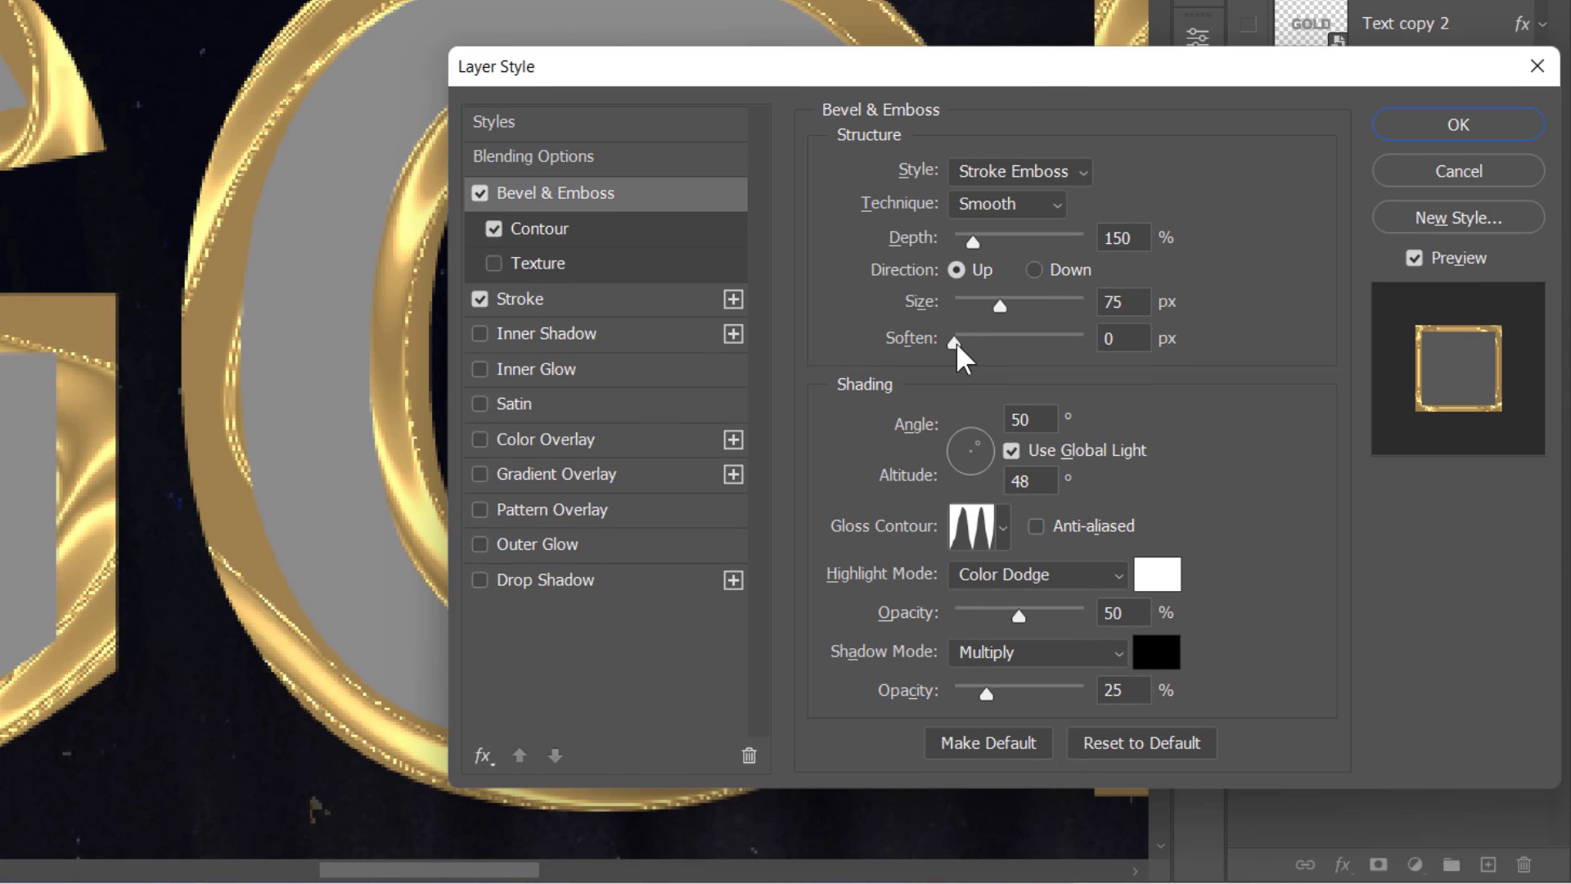
{"action": "left_click_drag", "start_coordinate": [1384, 388], "coordinate": [1409, 388]}
{"action": "left_click_drag", "start_coordinate": [980, 343], "coordinate": [984, 340]}
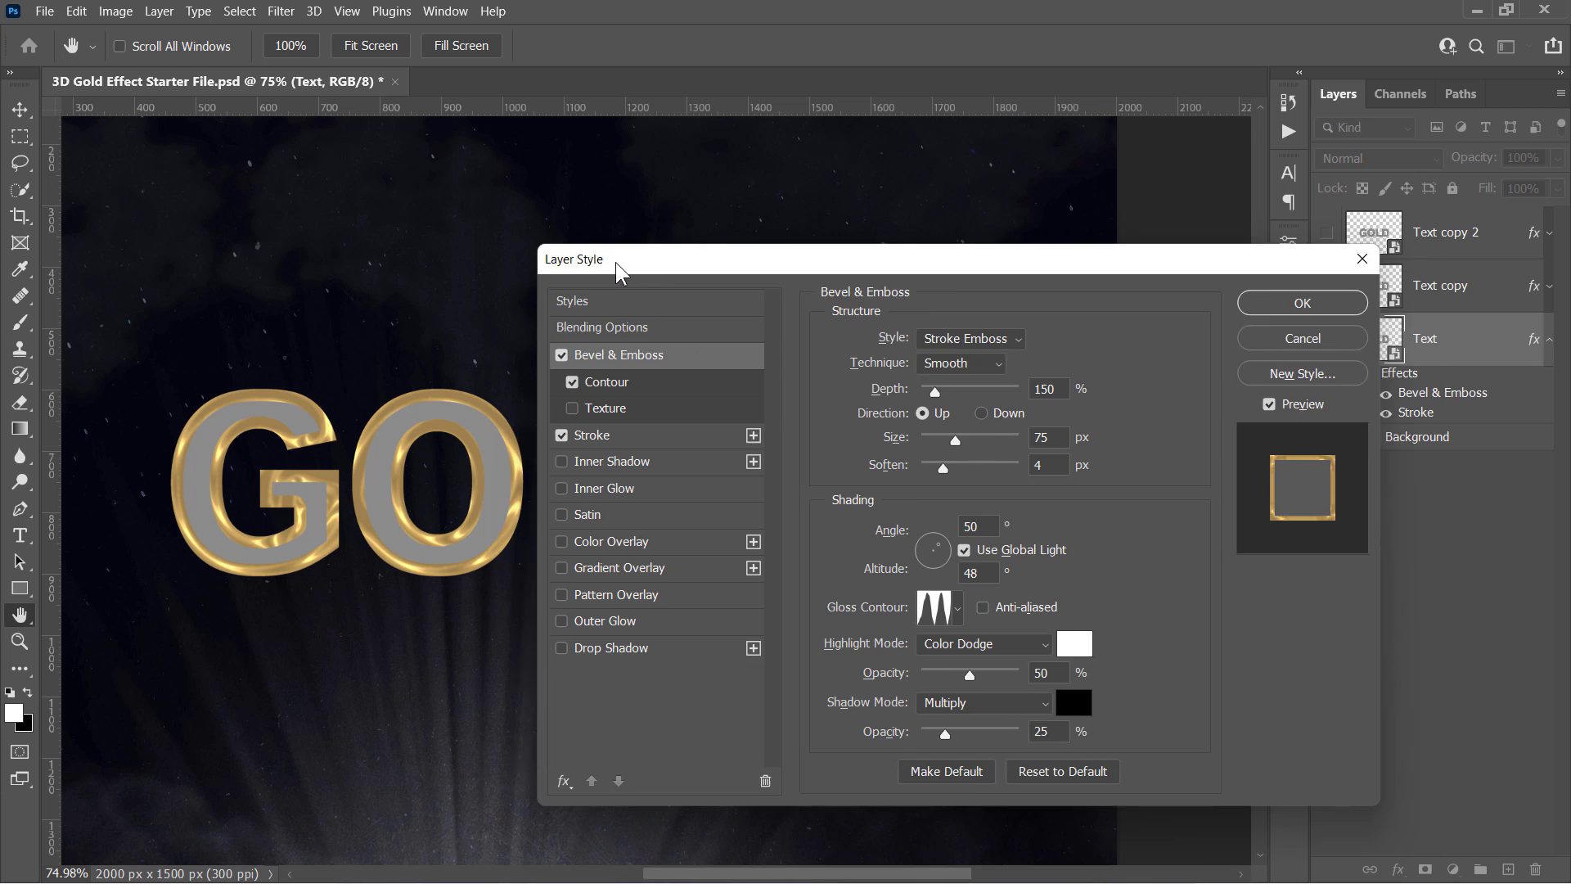
{"action": "left_click", "coordinate": [1274, 300]}
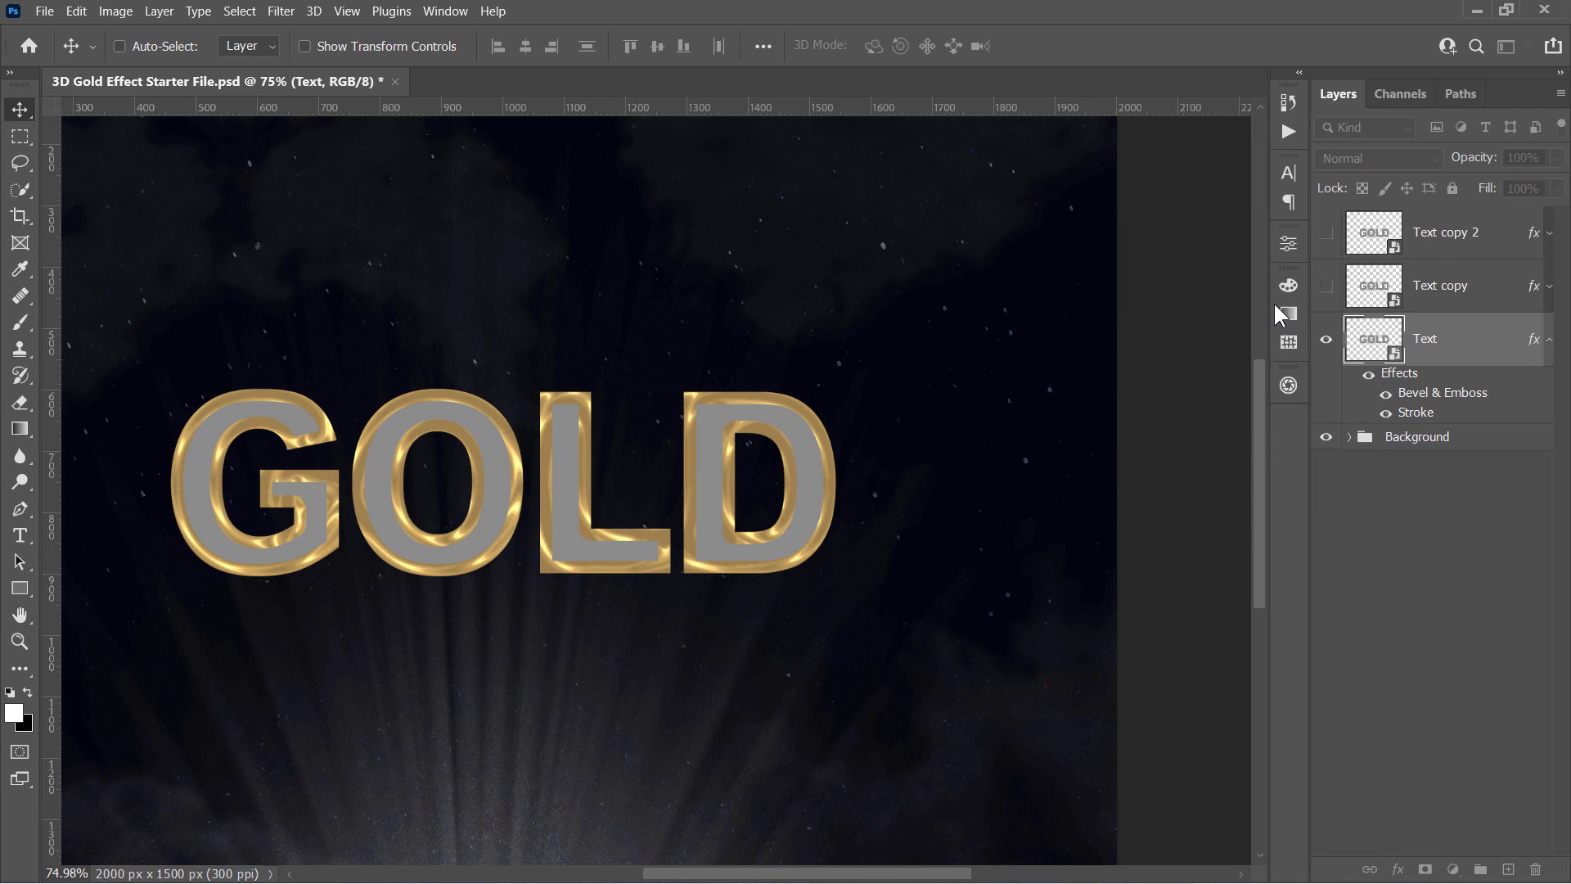
- Collapse the Text effects and make Text copy and Text copy 2 visible
{"action": "left_click", "coordinate": [1549, 340]}
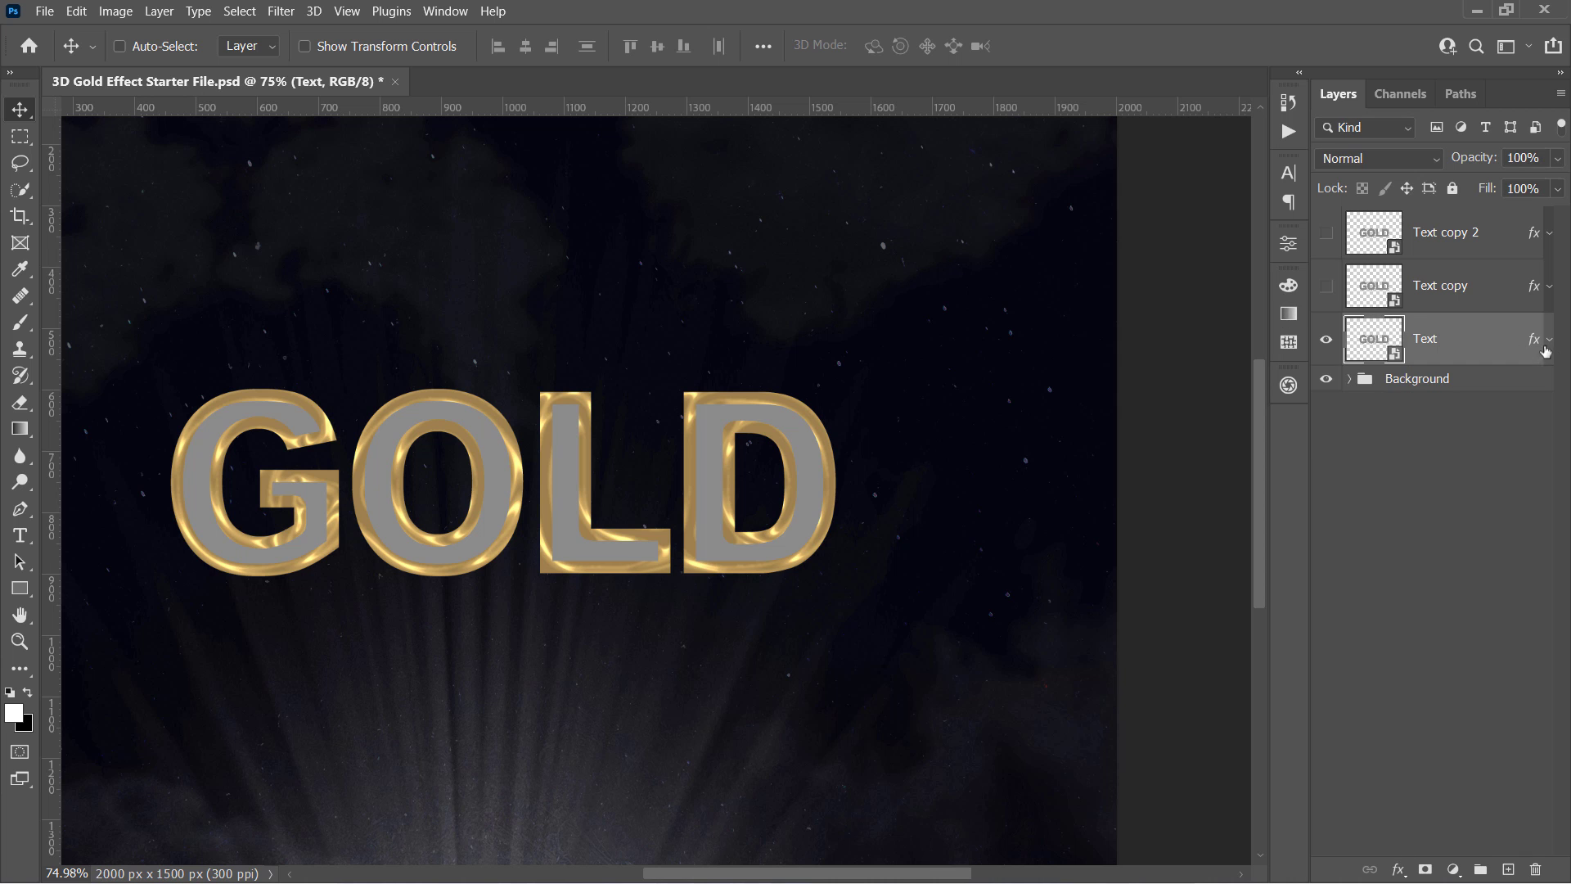
{"action": "left_click", "coordinate": [1326, 287]}
{"action": "left_click", "coordinate": [1327, 235]}
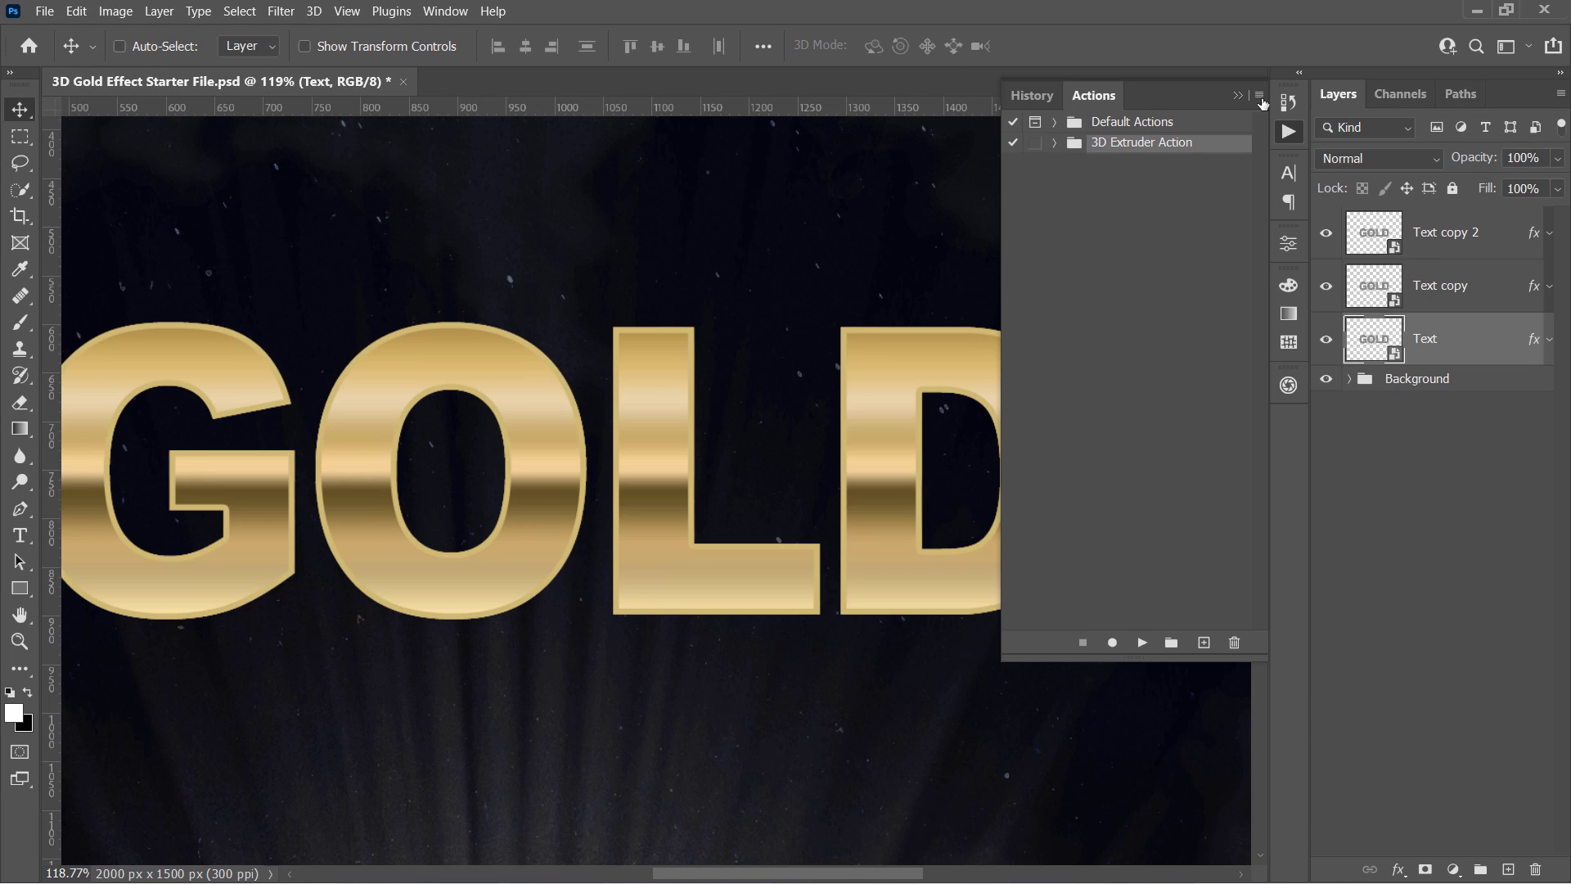
- Load the 3D Extruder Action set and select its 99.75% action
{"action": "left_click", "coordinate": [1260, 95]}
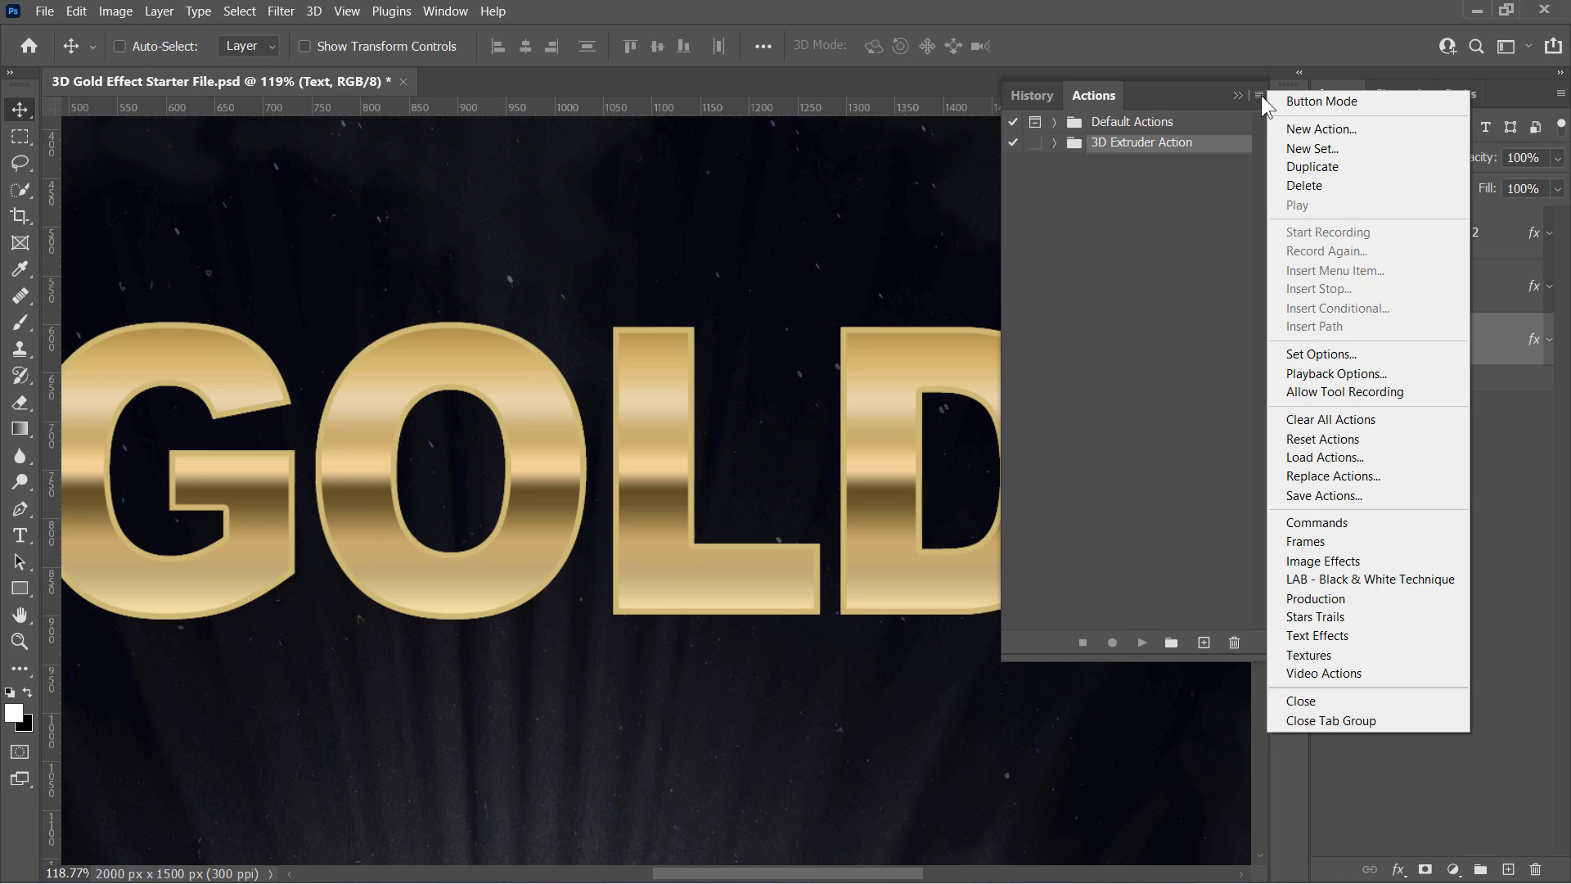
{"action": "left_click", "coordinate": [1340, 463]}
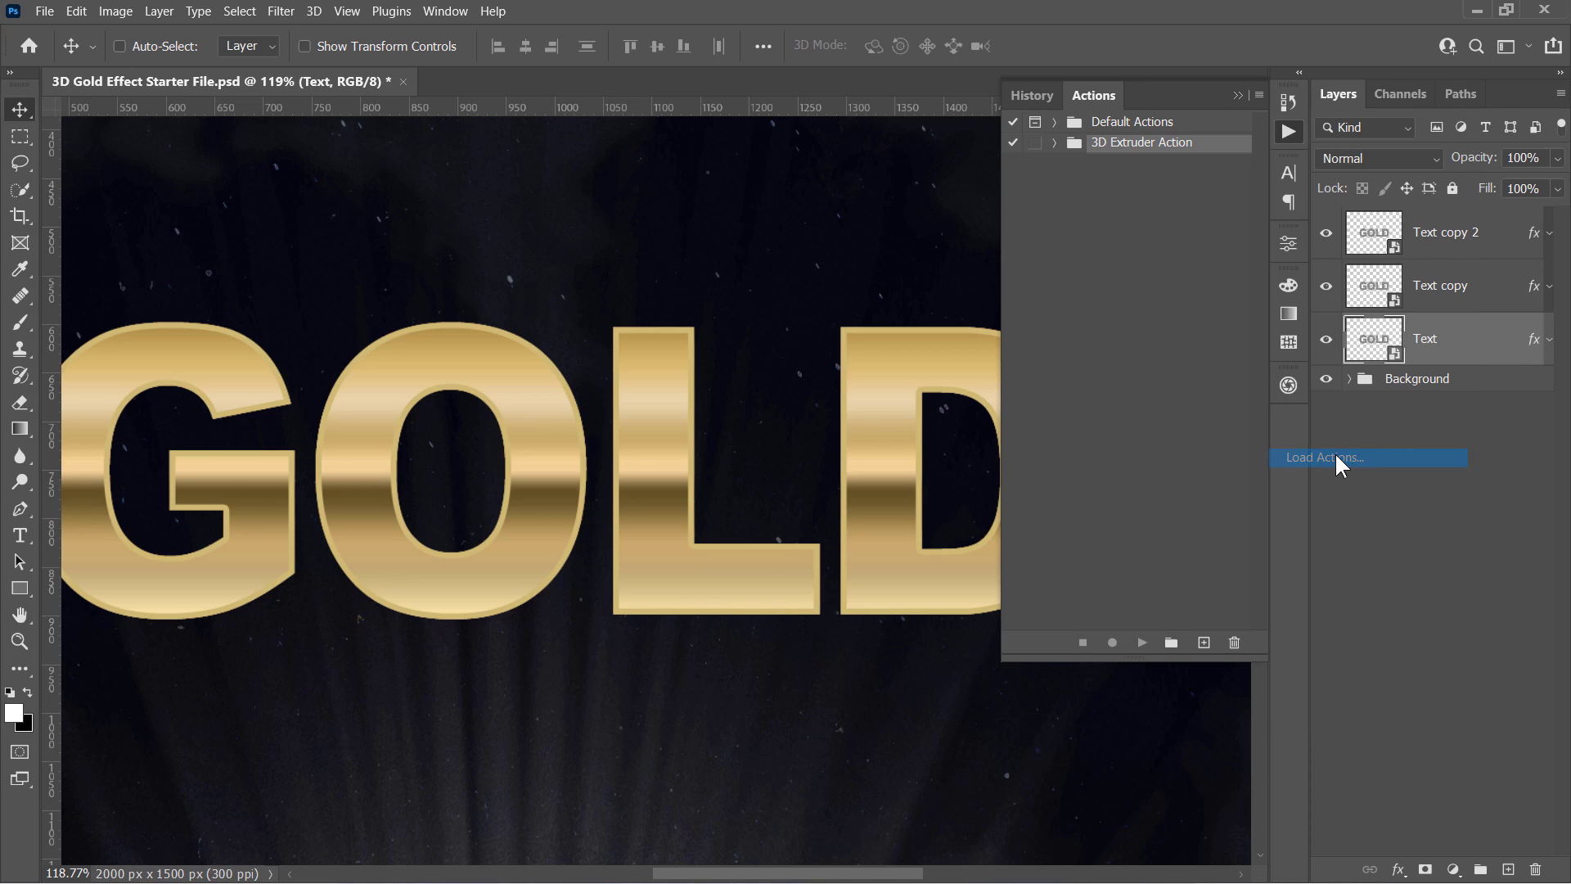
{"action": "left_click", "coordinate": [379, 212]}
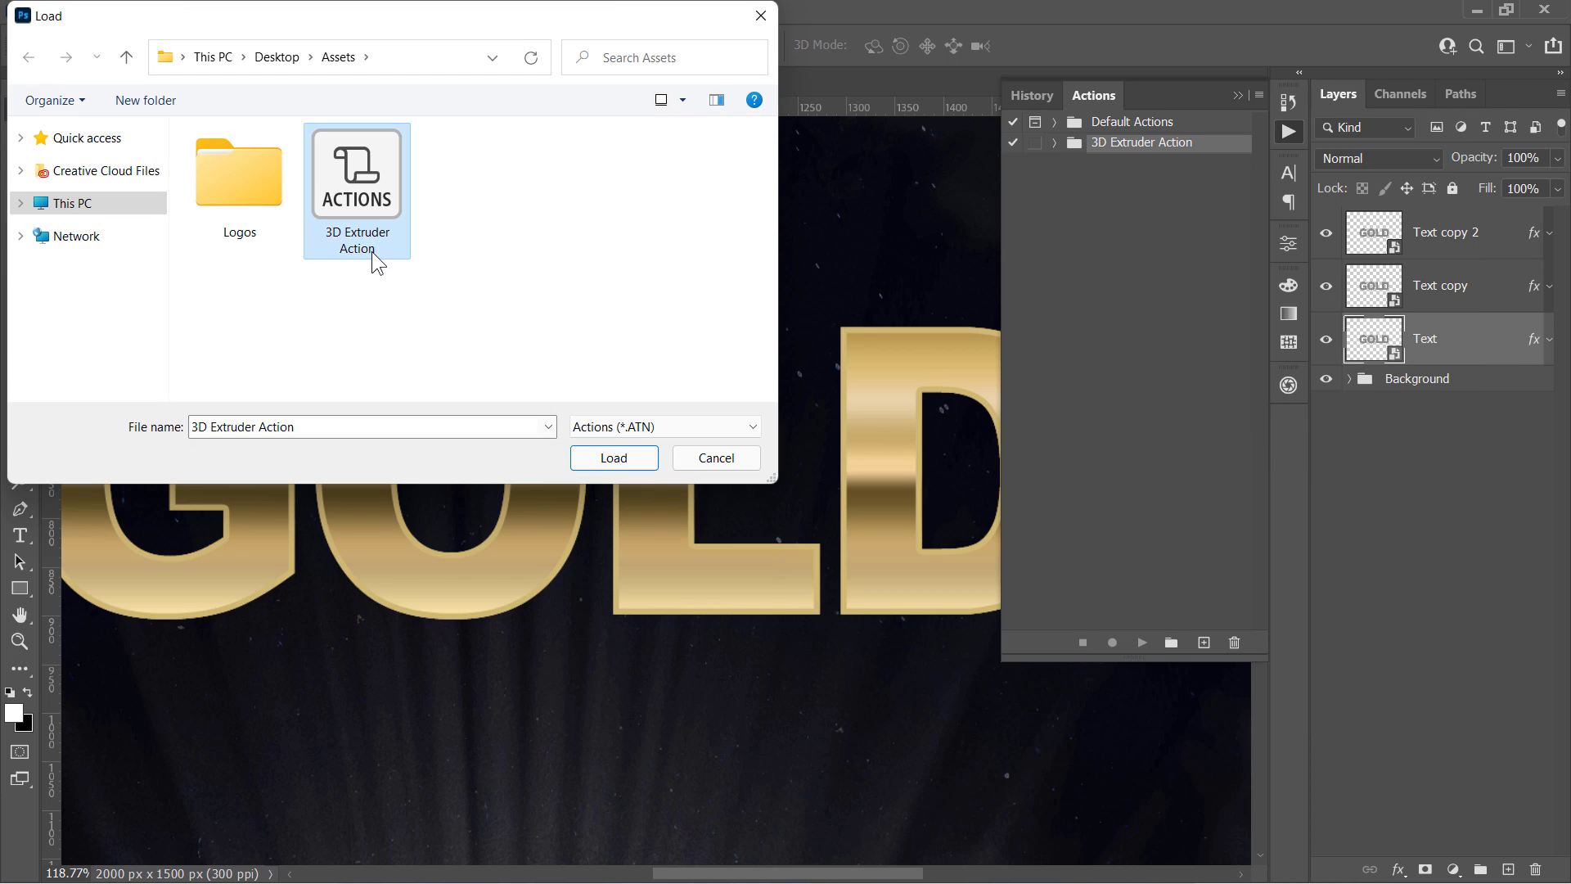
{"action": "left_click", "coordinate": [613, 458]}
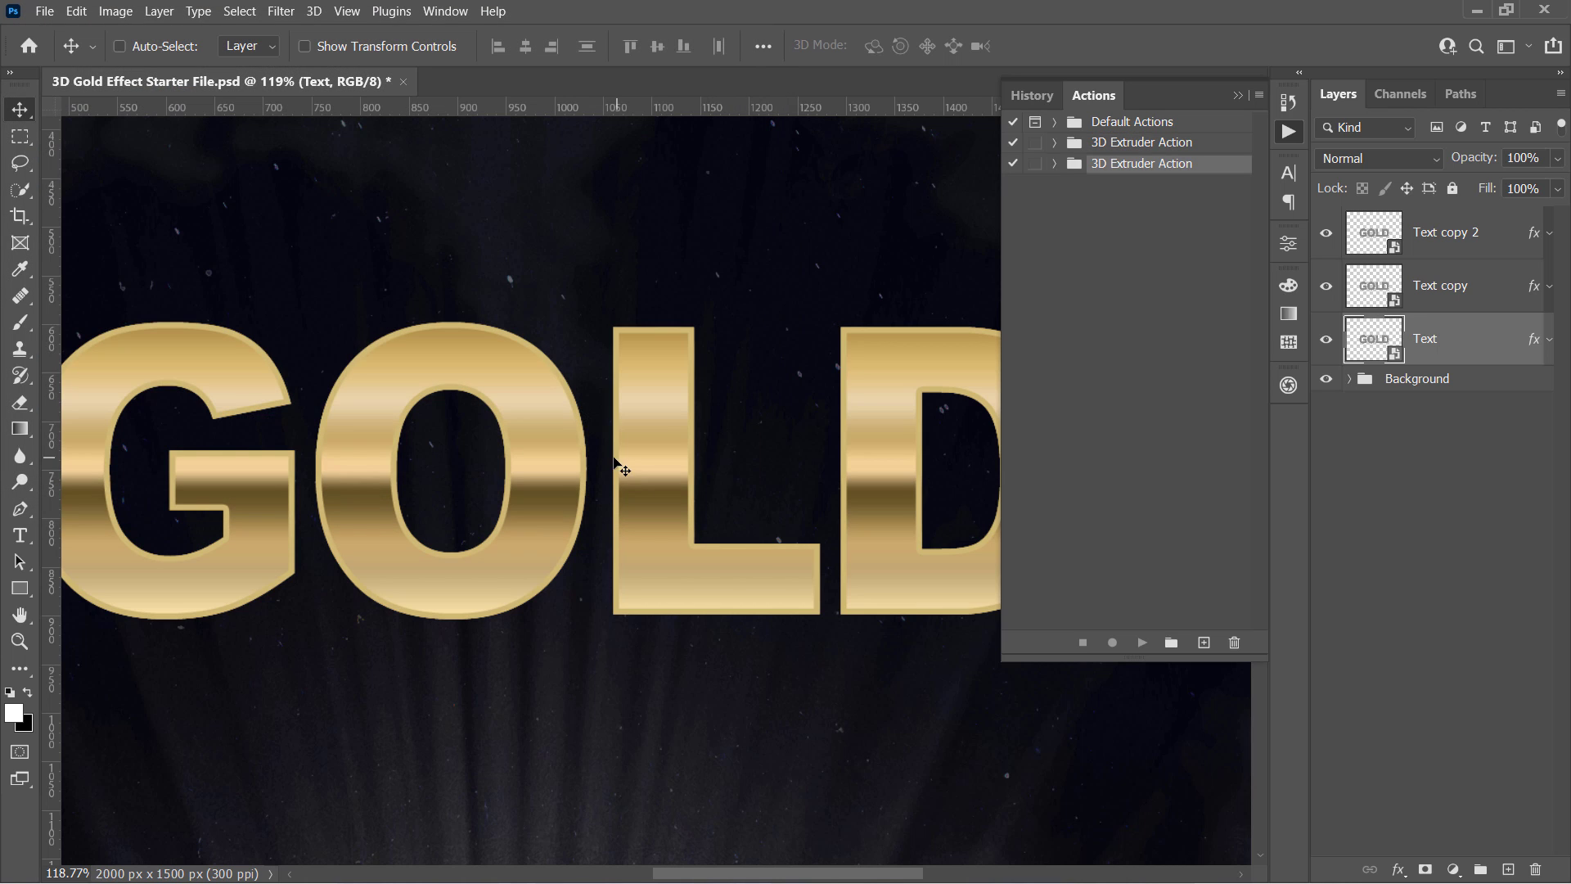
{"action": "left_click", "coordinate": [1055, 165]}
{"action": "left_click", "coordinate": [1109, 187]}
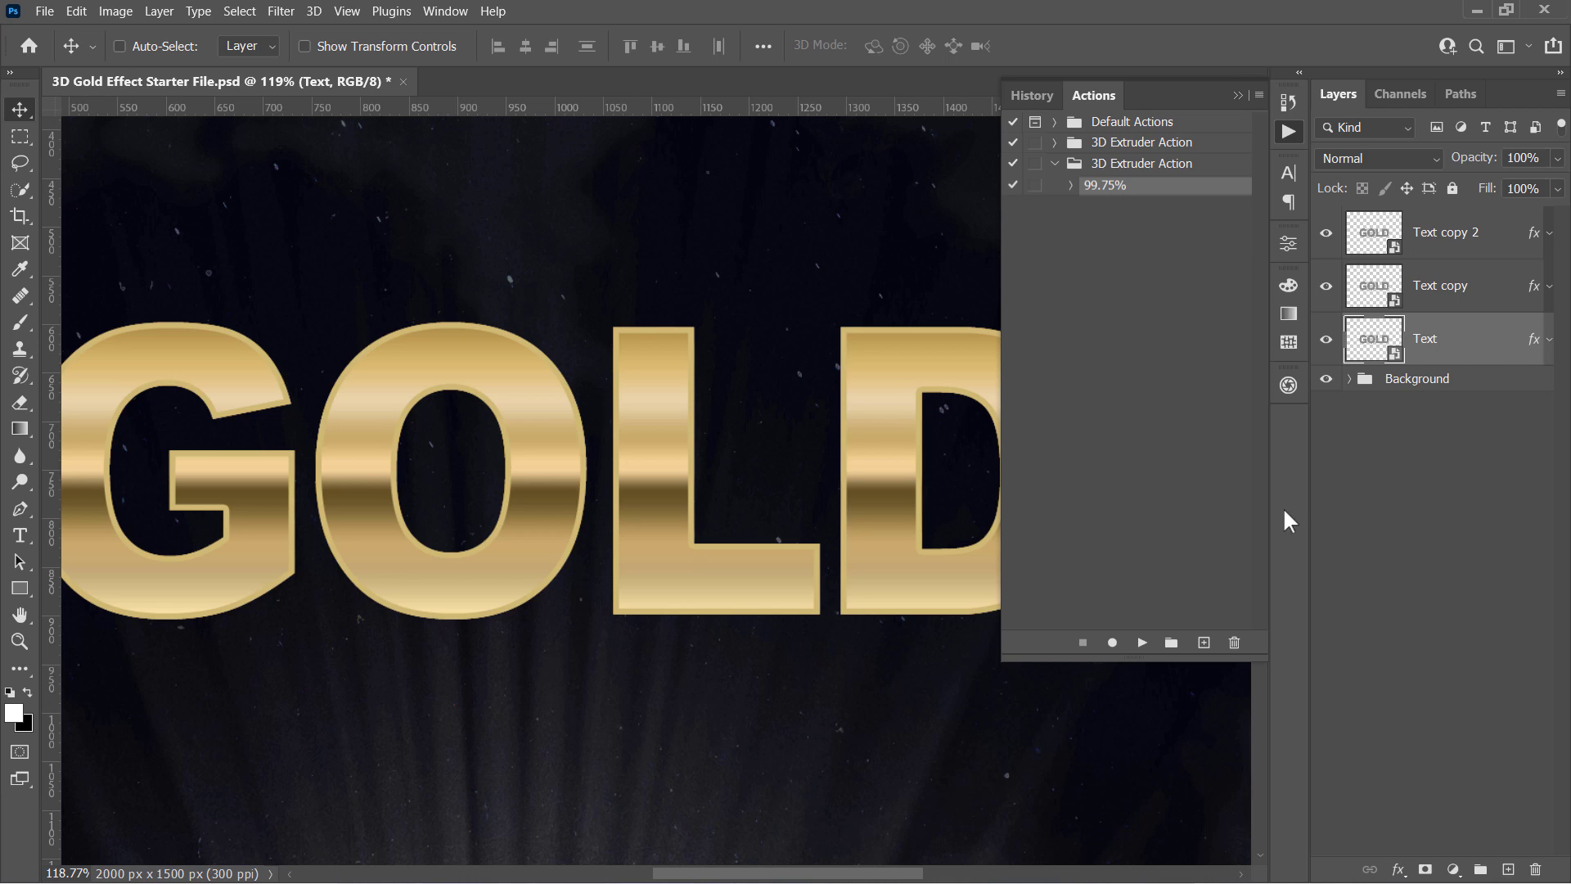
- Play the 99.75% action repeatedly to stack extruded layers up to Text copy 30
{"action": "left_click", "coordinate": [1143, 643]}
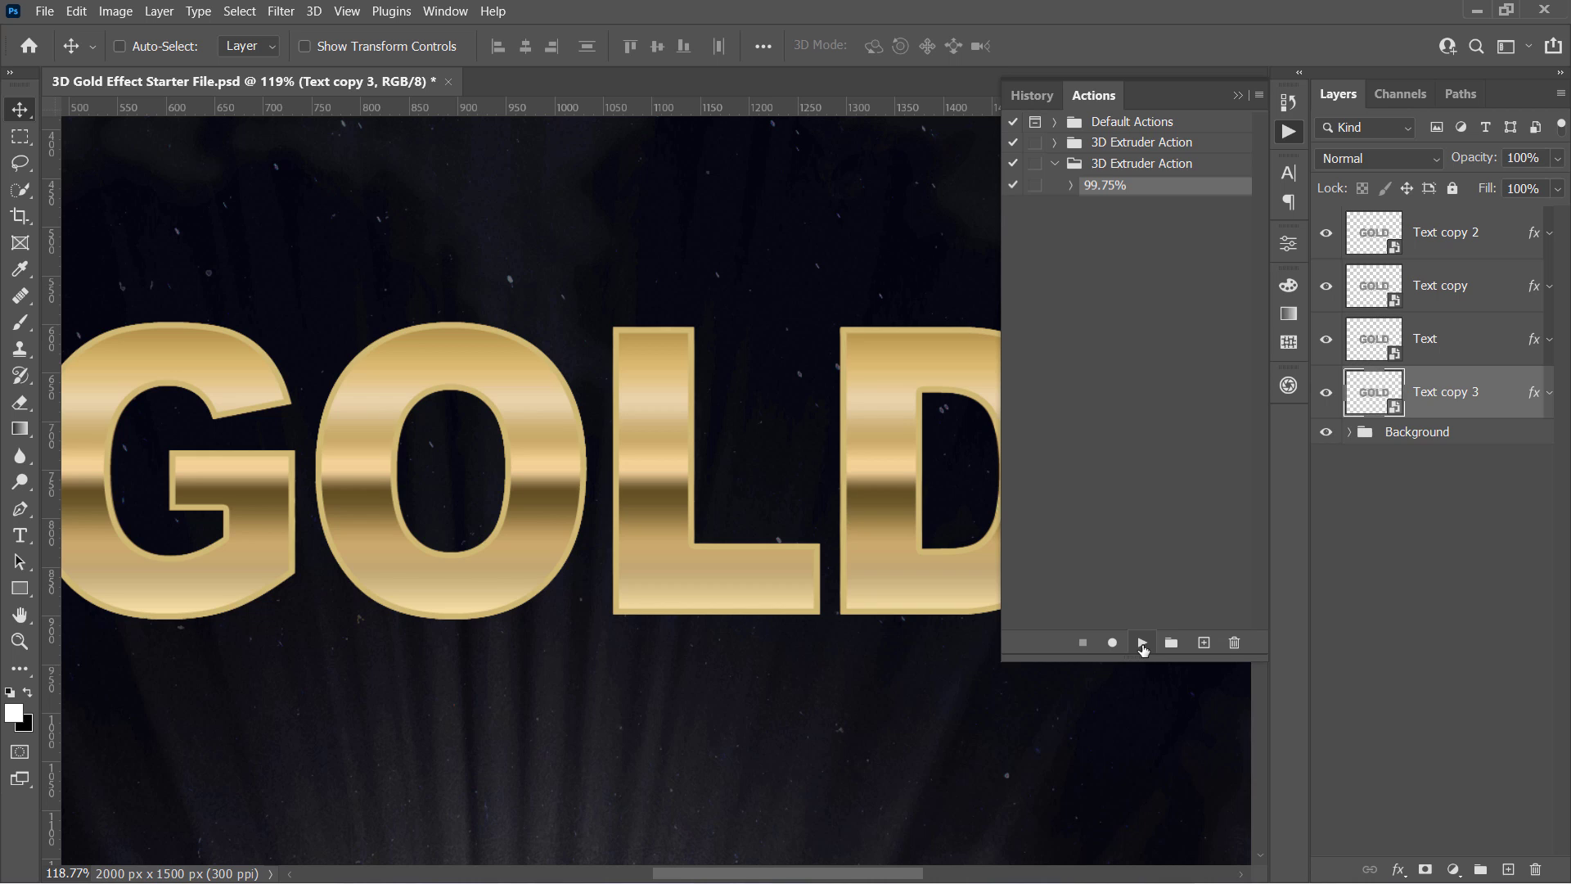
{"action": "left_click", "coordinate": [1142, 642]}
{"action": "left_click", "coordinate": [1142, 643]}
{"action": "left_click", "coordinate": [1142, 643]}
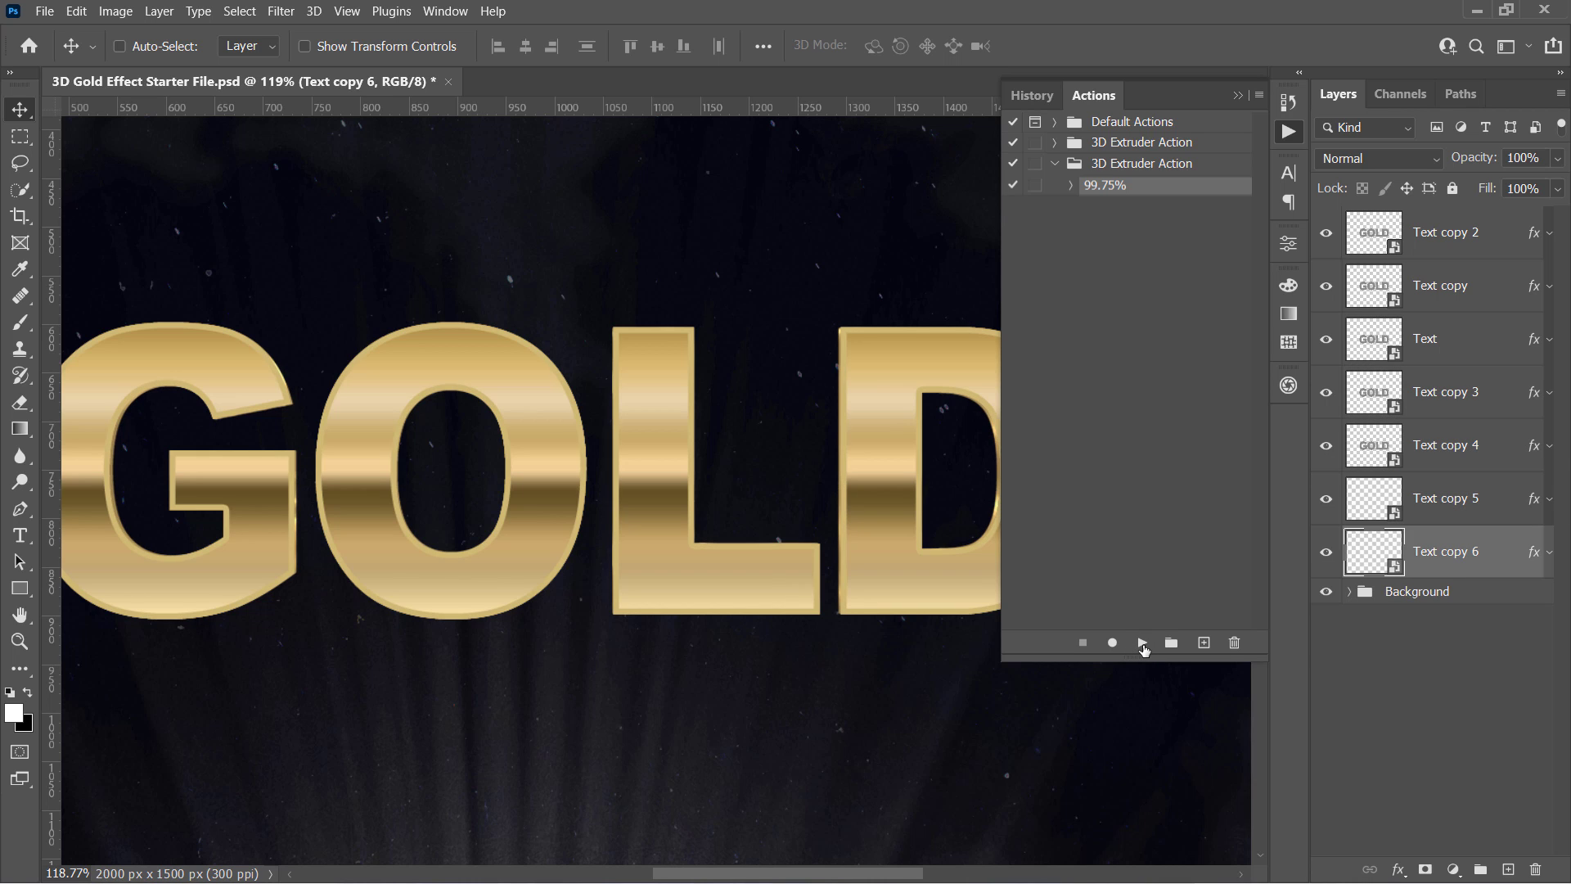
{"action": "left_click", "coordinate": [1143, 645]}
{"action": "left_click", "coordinate": [1143, 645]}
{"action": "left_click", "coordinate": [1144, 645]}
{"action": "left_click", "coordinate": [1143, 645]}
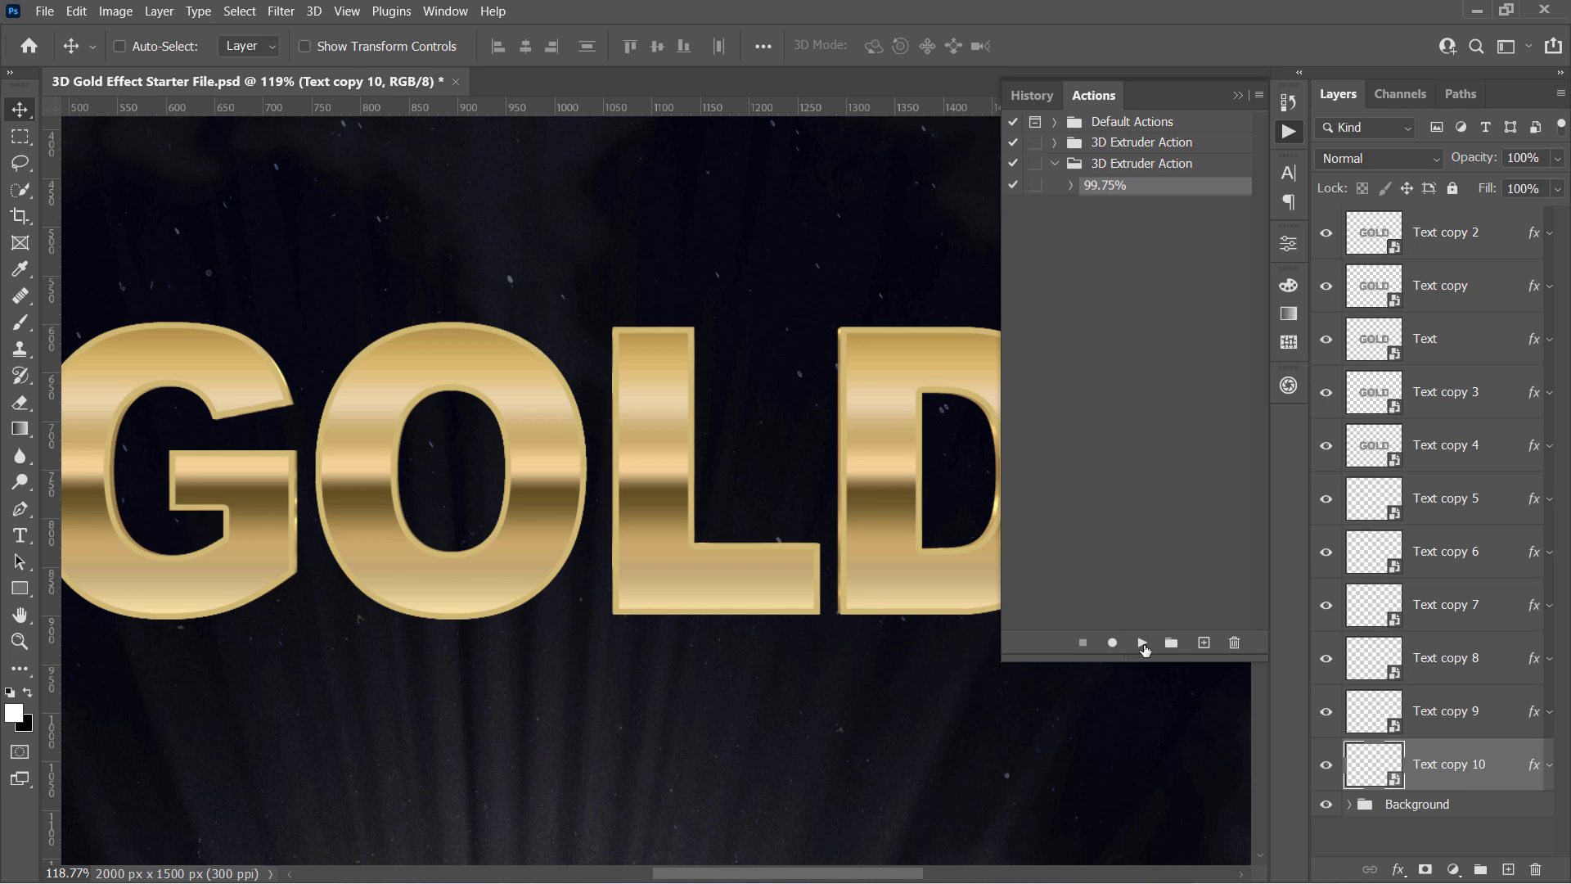
{"action": "left_click", "coordinate": [1143, 644]}
{"action": "left_click", "coordinate": [1143, 643]}
{"action": "left_click", "coordinate": [1142, 644]}
{"action": "left_click", "coordinate": [1143, 643]}
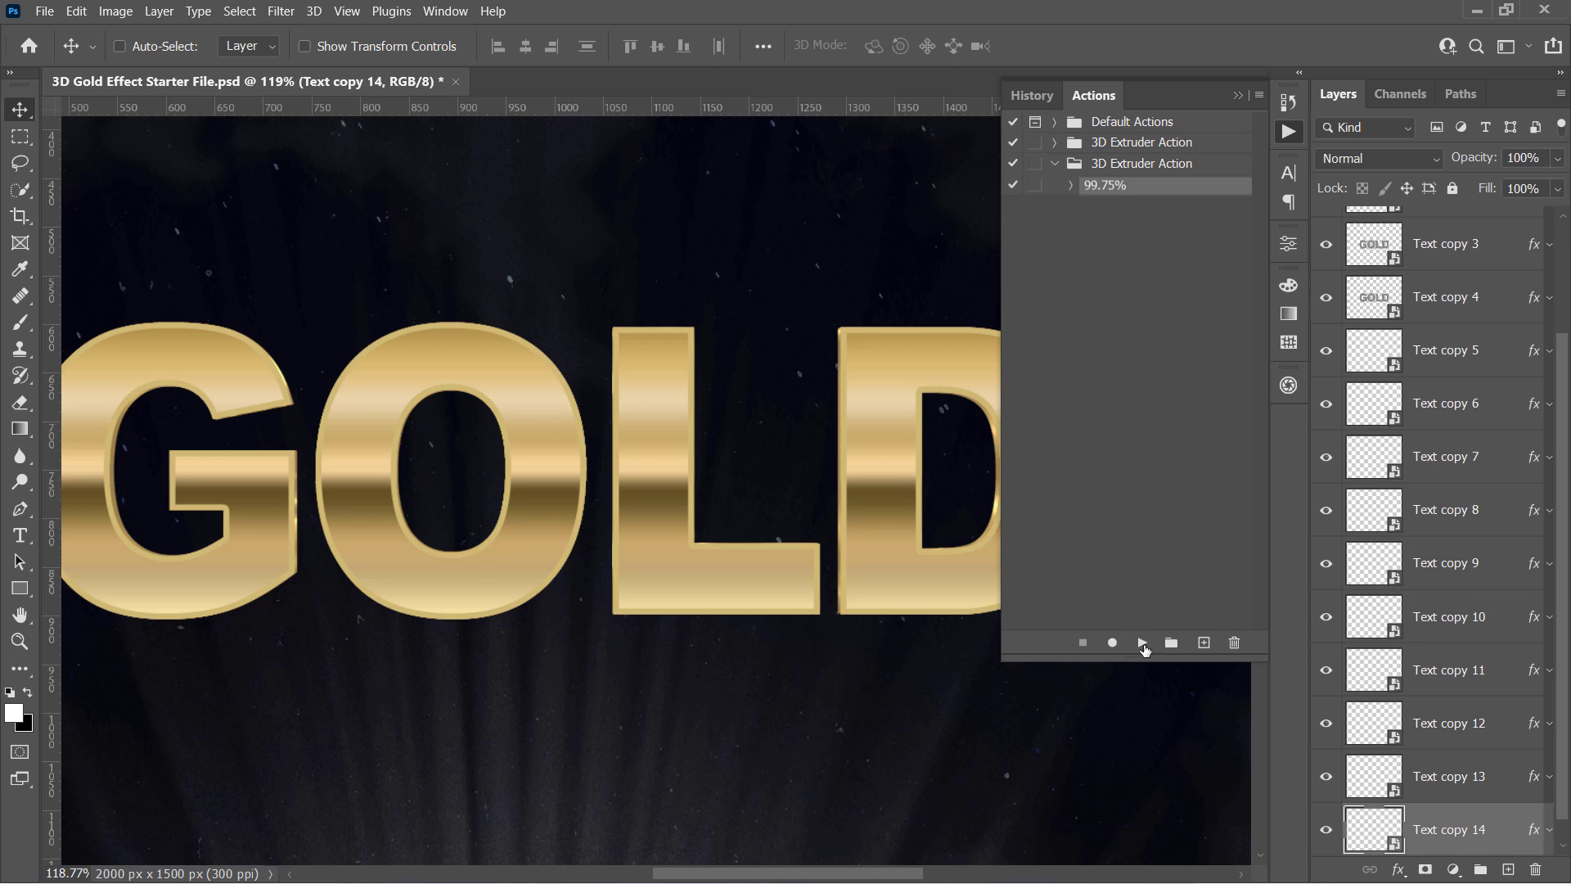
{"action": "left_click", "coordinate": [1143, 643]}
{"action": "left_click", "coordinate": [1142, 643]}
{"action": "left_click", "coordinate": [1143, 643]}
{"action": "left_click", "coordinate": [1142, 643]}
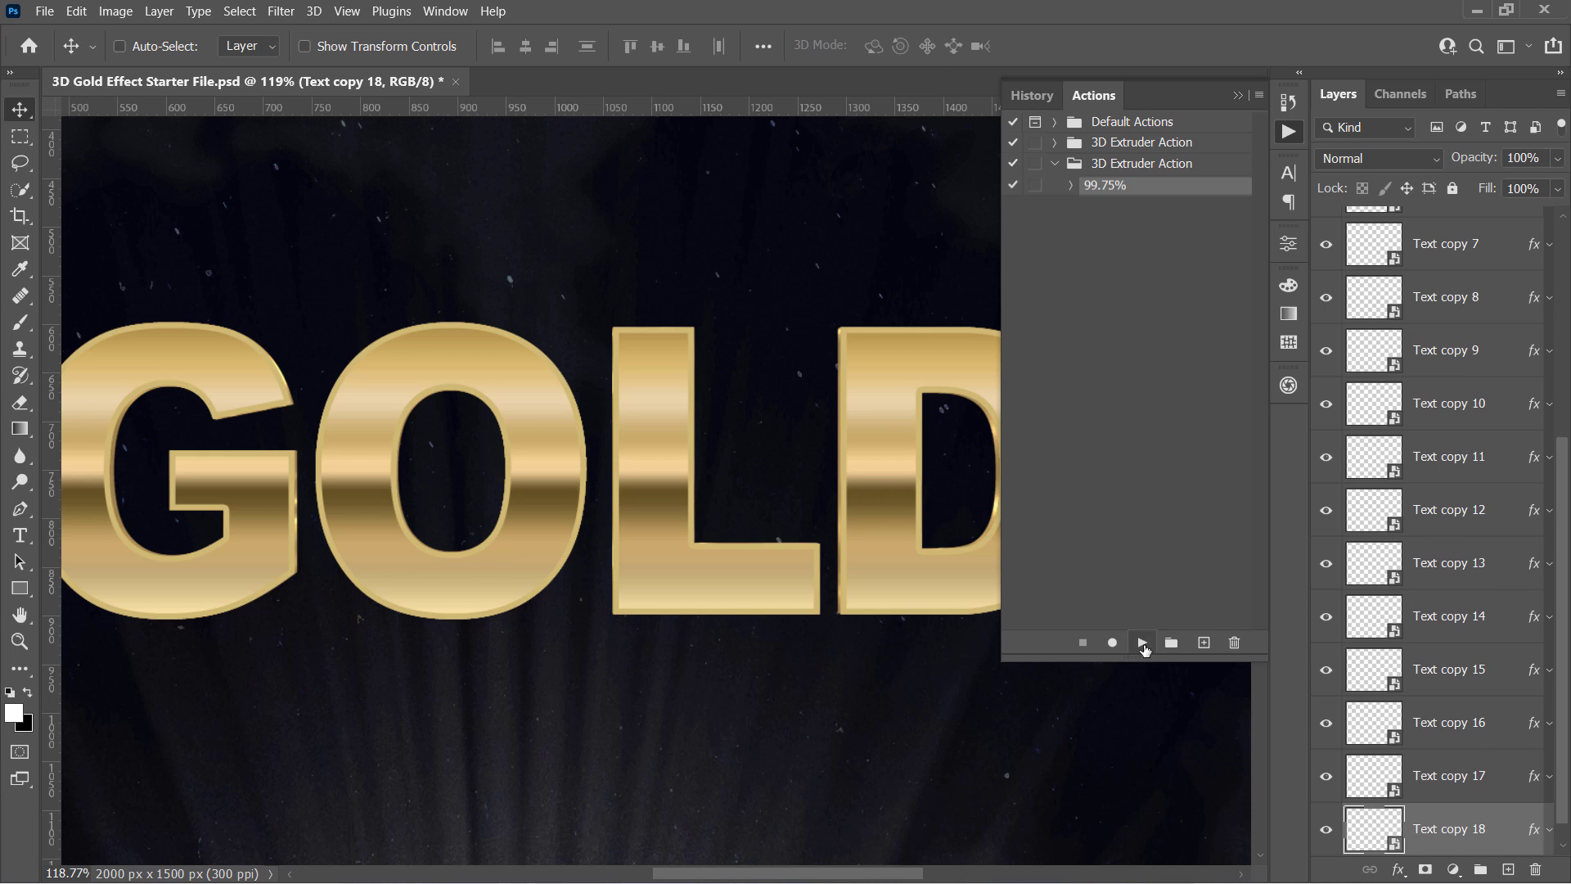
{"action": "left_click", "coordinate": [1143, 643]}
{"action": "left_click", "coordinate": [1143, 644]}
{"action": "left_click", "coordinate": [1143, 643]}
{"action": "left_click", "coordinate": [1143, 644]}
{"action": "left_click", "coordinate": [1143, 644]}
{"action": "left_click", "coordinate": [1143, 643]}
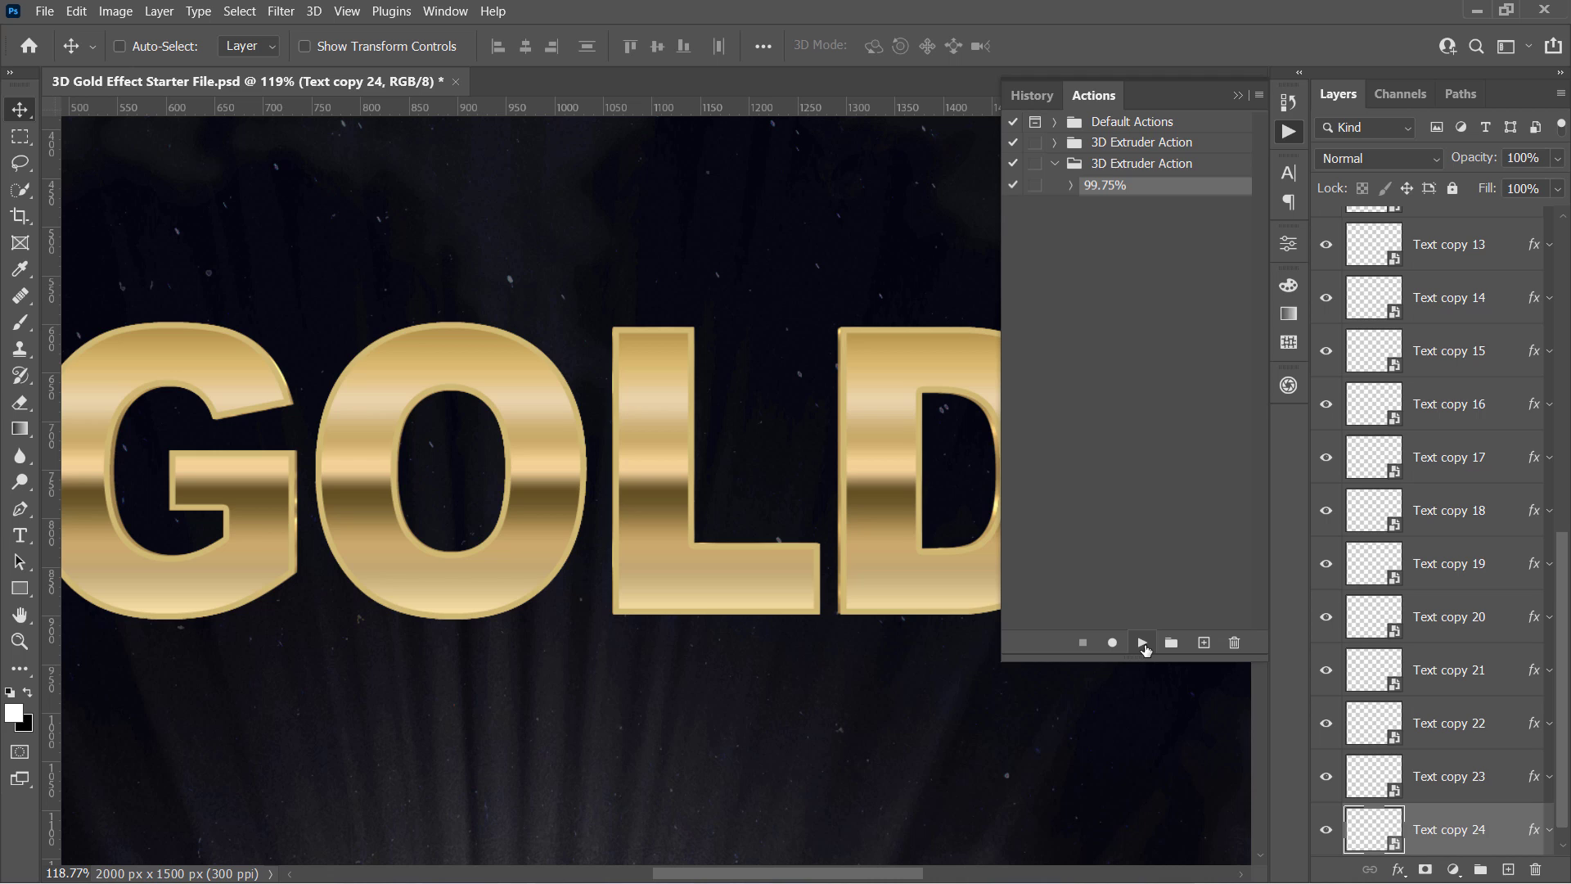
{"action": "left_click", "coordinate": [1143, 643]}
{"action": "left_click", "coordinate": [1143, 643]}
{"action": "left_click", "coordinate": [1143, 643]}
{"action": "left_click", "coordinate": [1143, 644]}
{"action": "left_click", "coordinate": [1143, 644]}
{"action": "left_click", "coordinate": [1144, 643]}
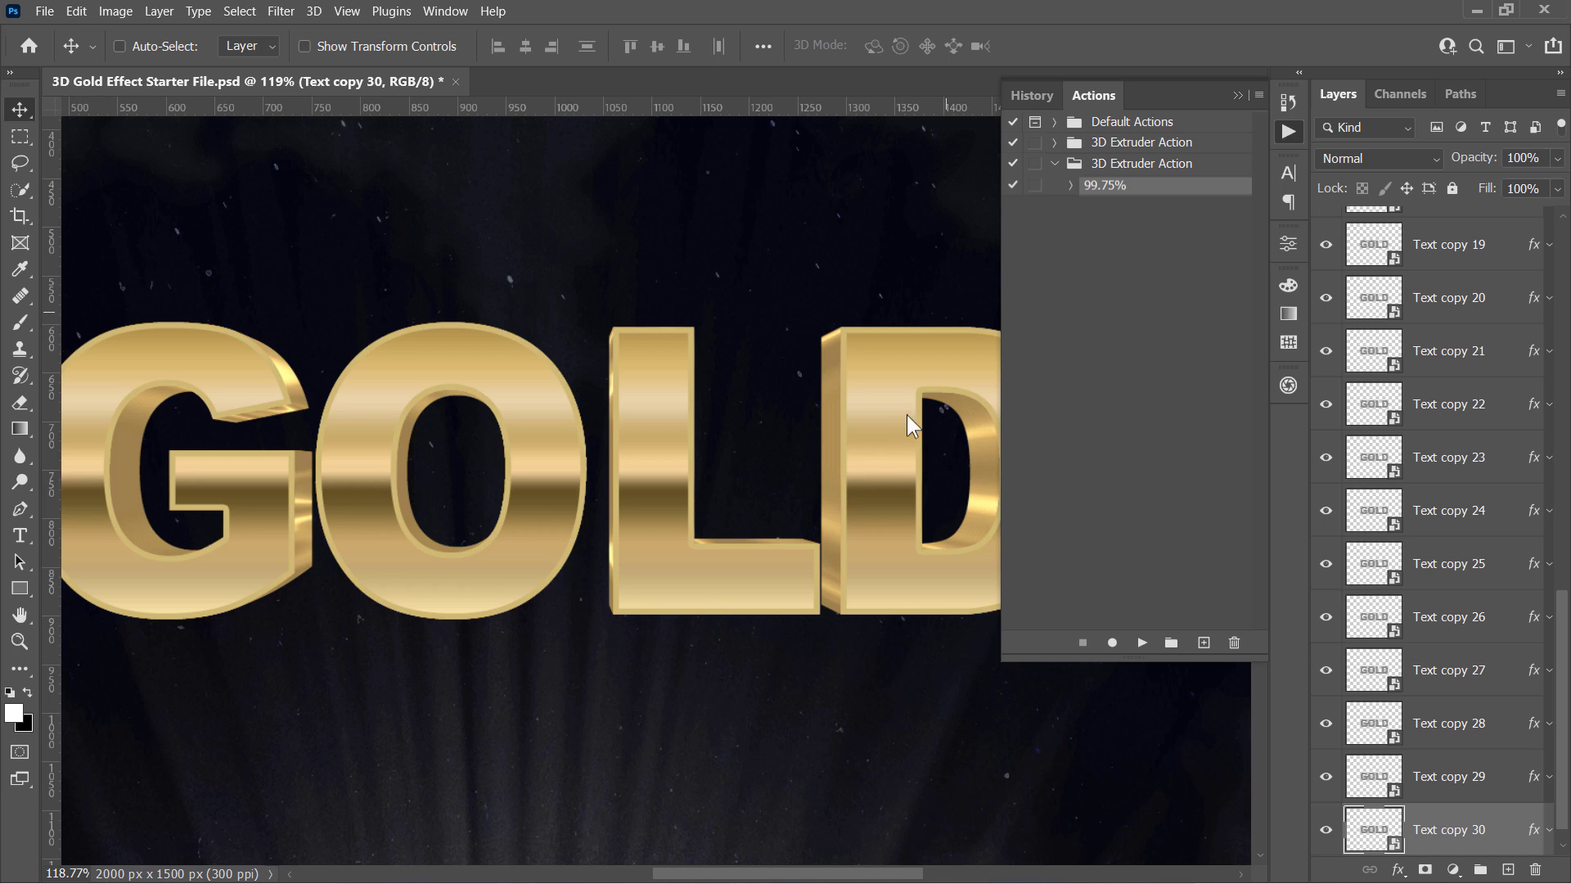
- Group the layers from Text down to Text copy 30 into a group named Depth
{"action": "left_click", "coordinate": [1236, 94]}
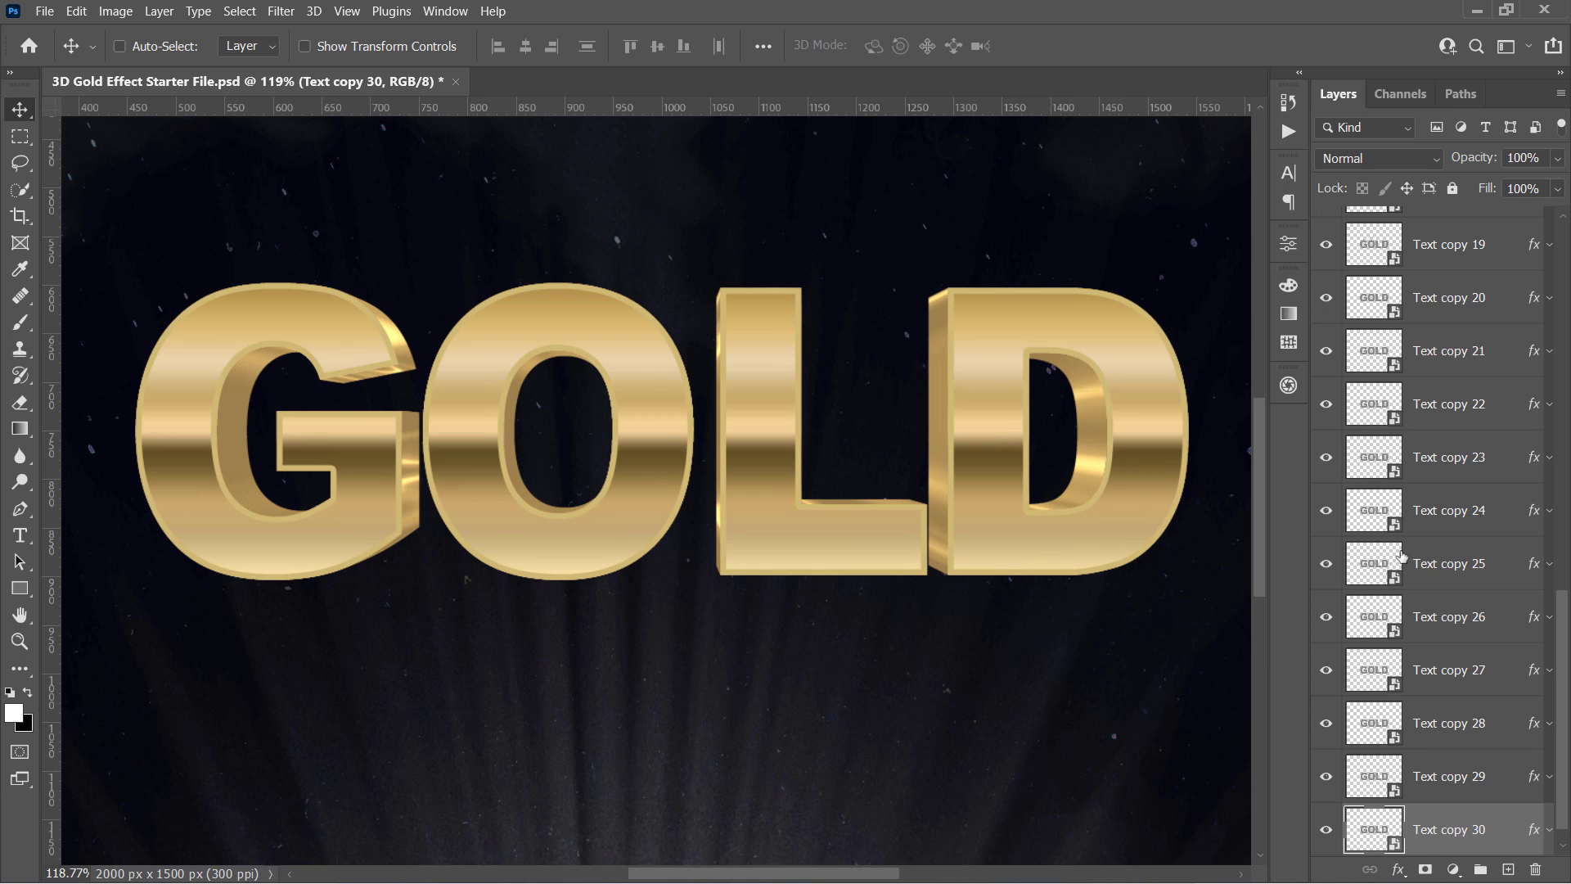
{"action": "scroll", "coordinate": [1460, 610], "scroll_direction": "up", "scroll_amount": 15}
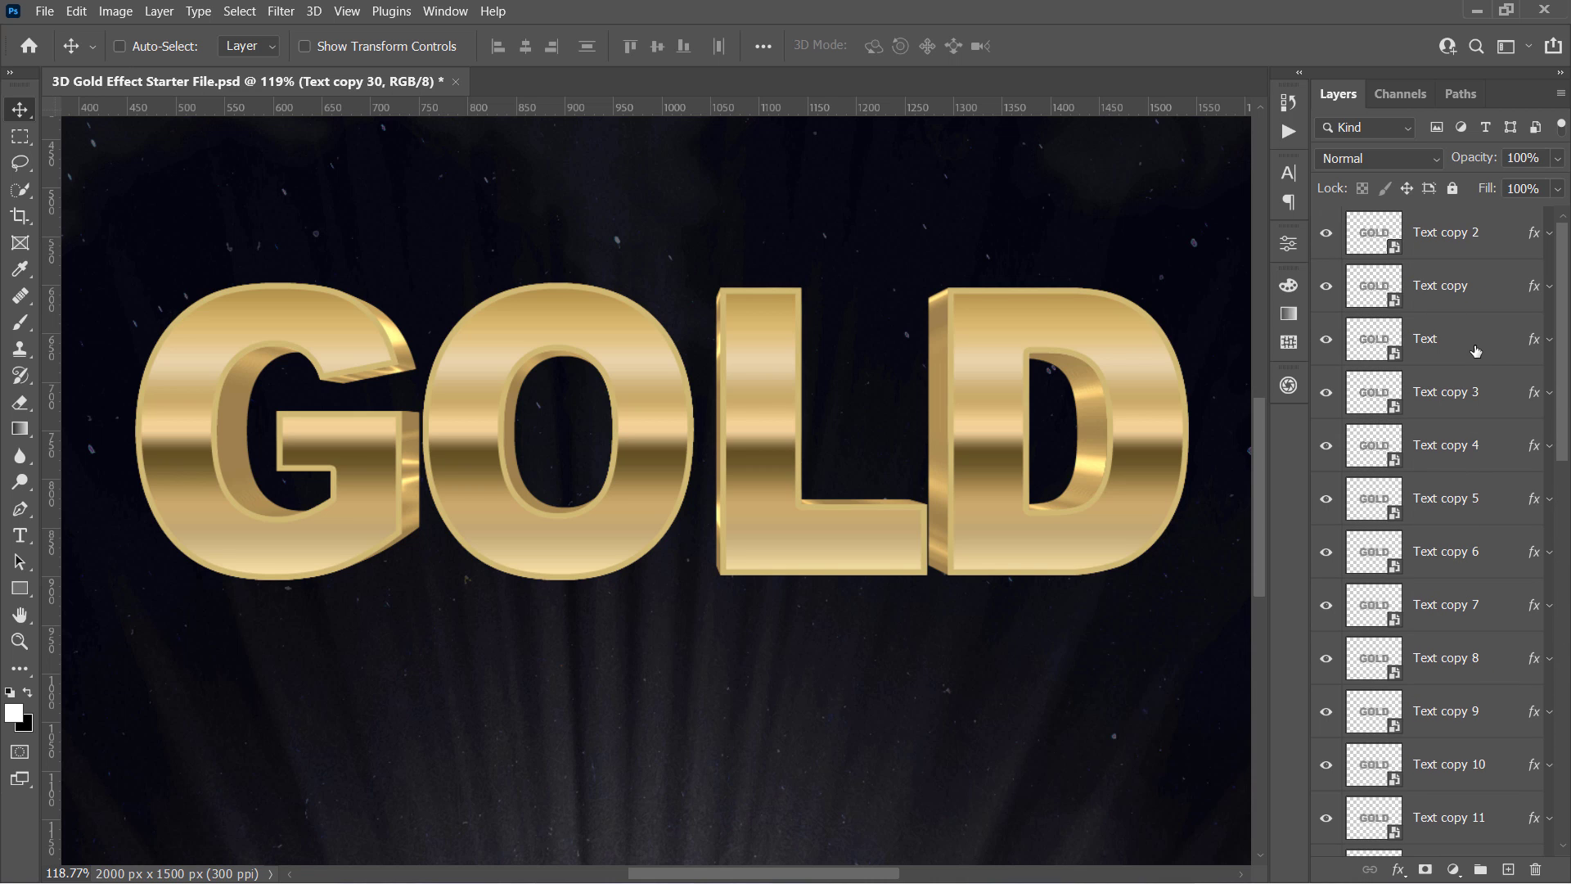
{"action": "left_click", "coordinate": [1476, 350], "text": "shift"}
{"action": "key", "text": "ctrl+g"}
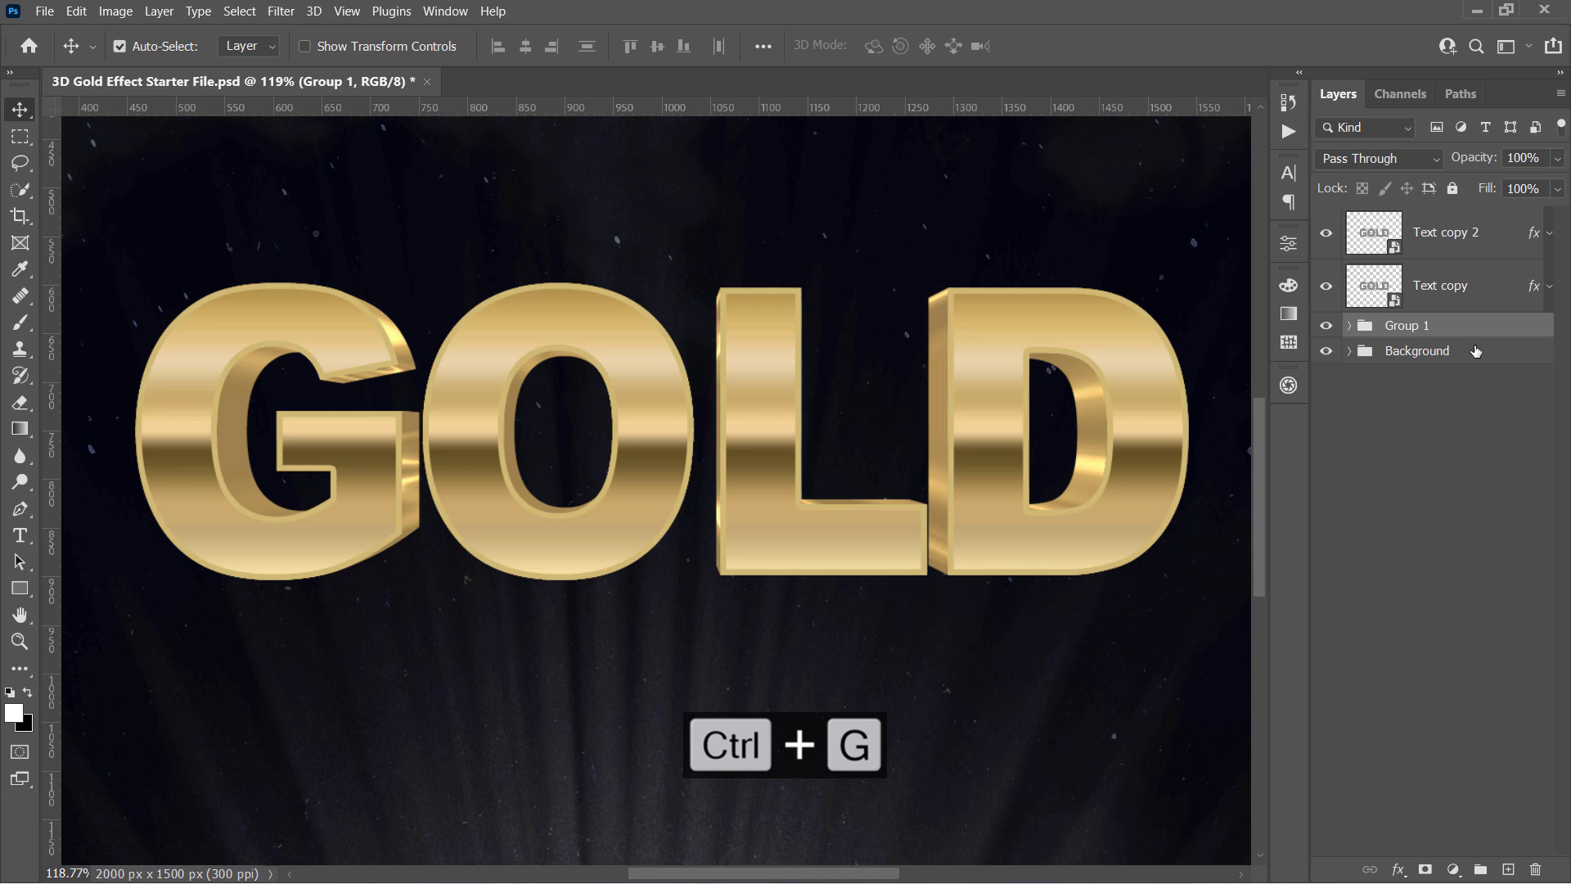
{"action": "double_click", "coordinate": [1416, 329]}
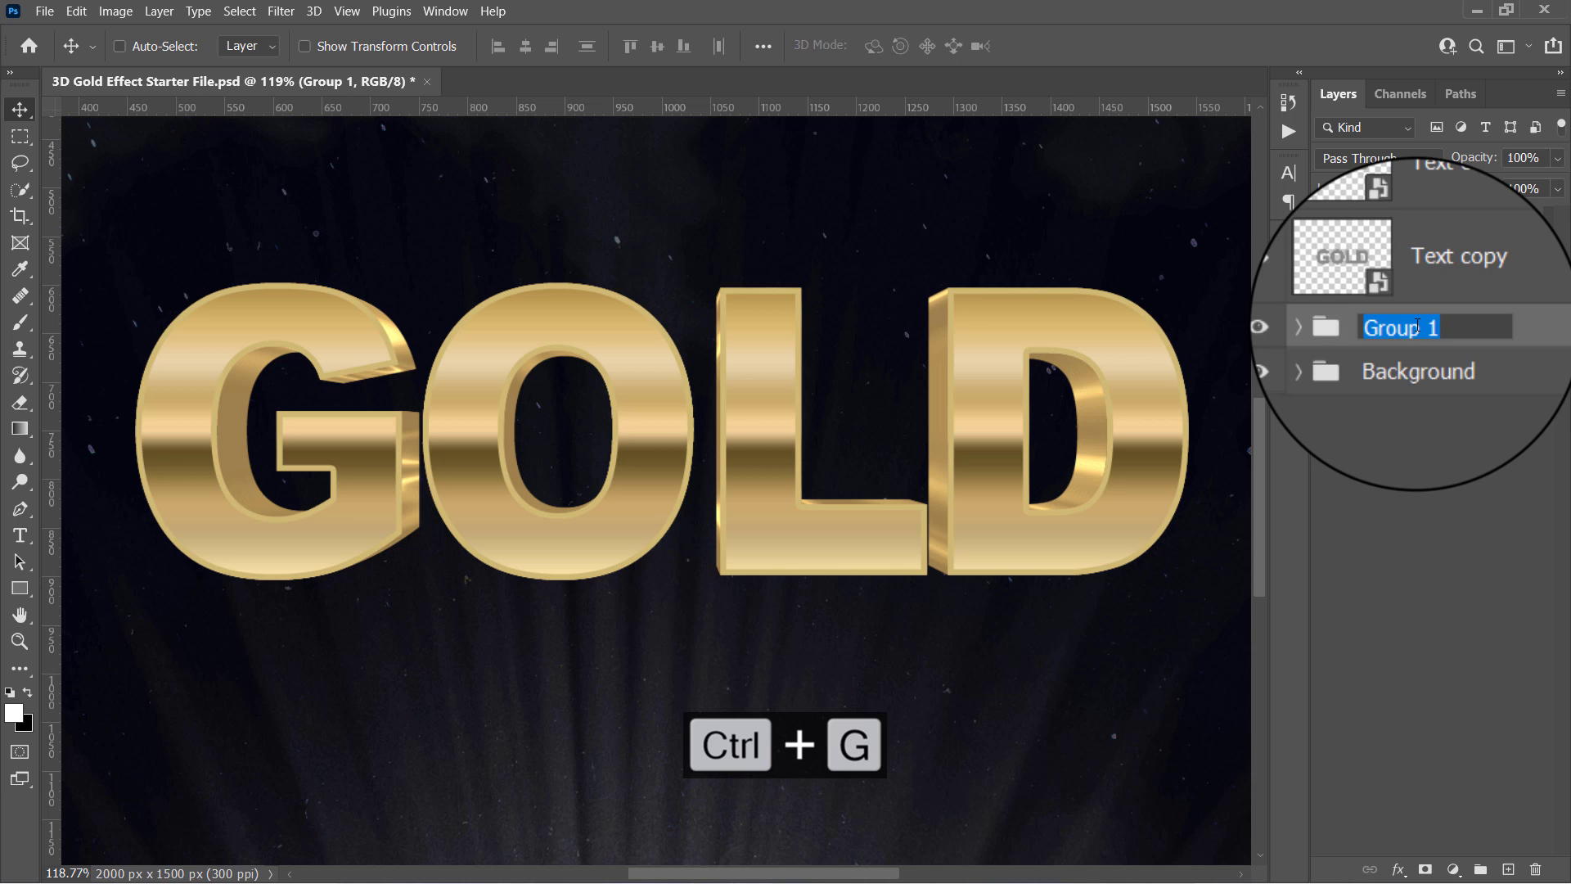
{"action": "type", "text": "Depth"}
{"action": "key", "text": "Return"}
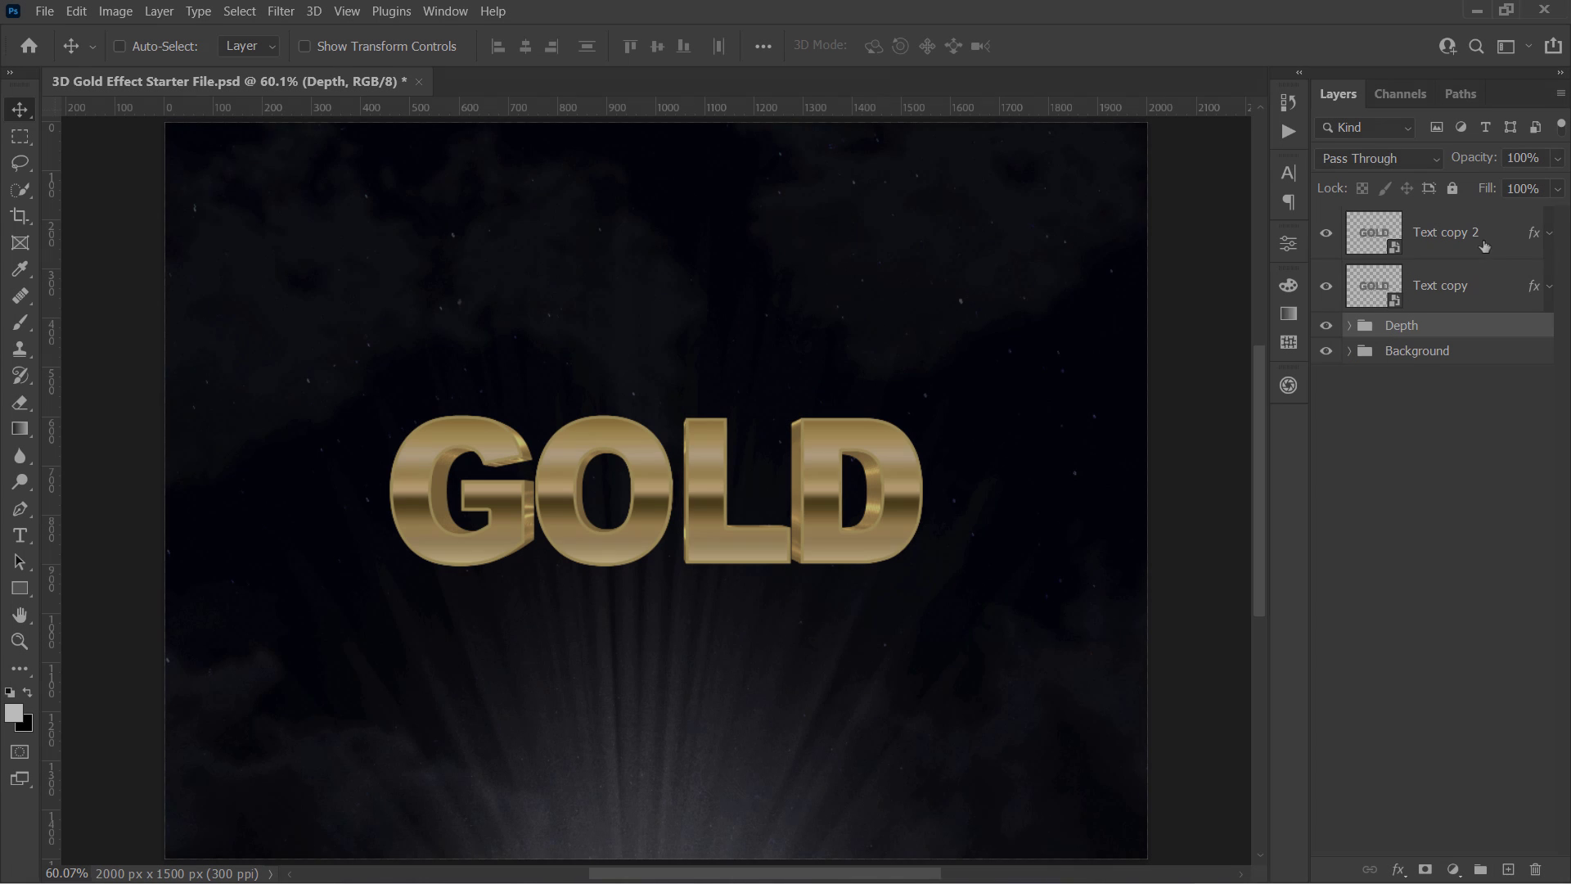
- Group Text copy 2, Text copy and the Depth group into a group named 3D Text
{"action": "left_click", "coordinate": [1491, 233]}
{"action": "left_click", "coordinate": [1493, 330], "text": "shift"}
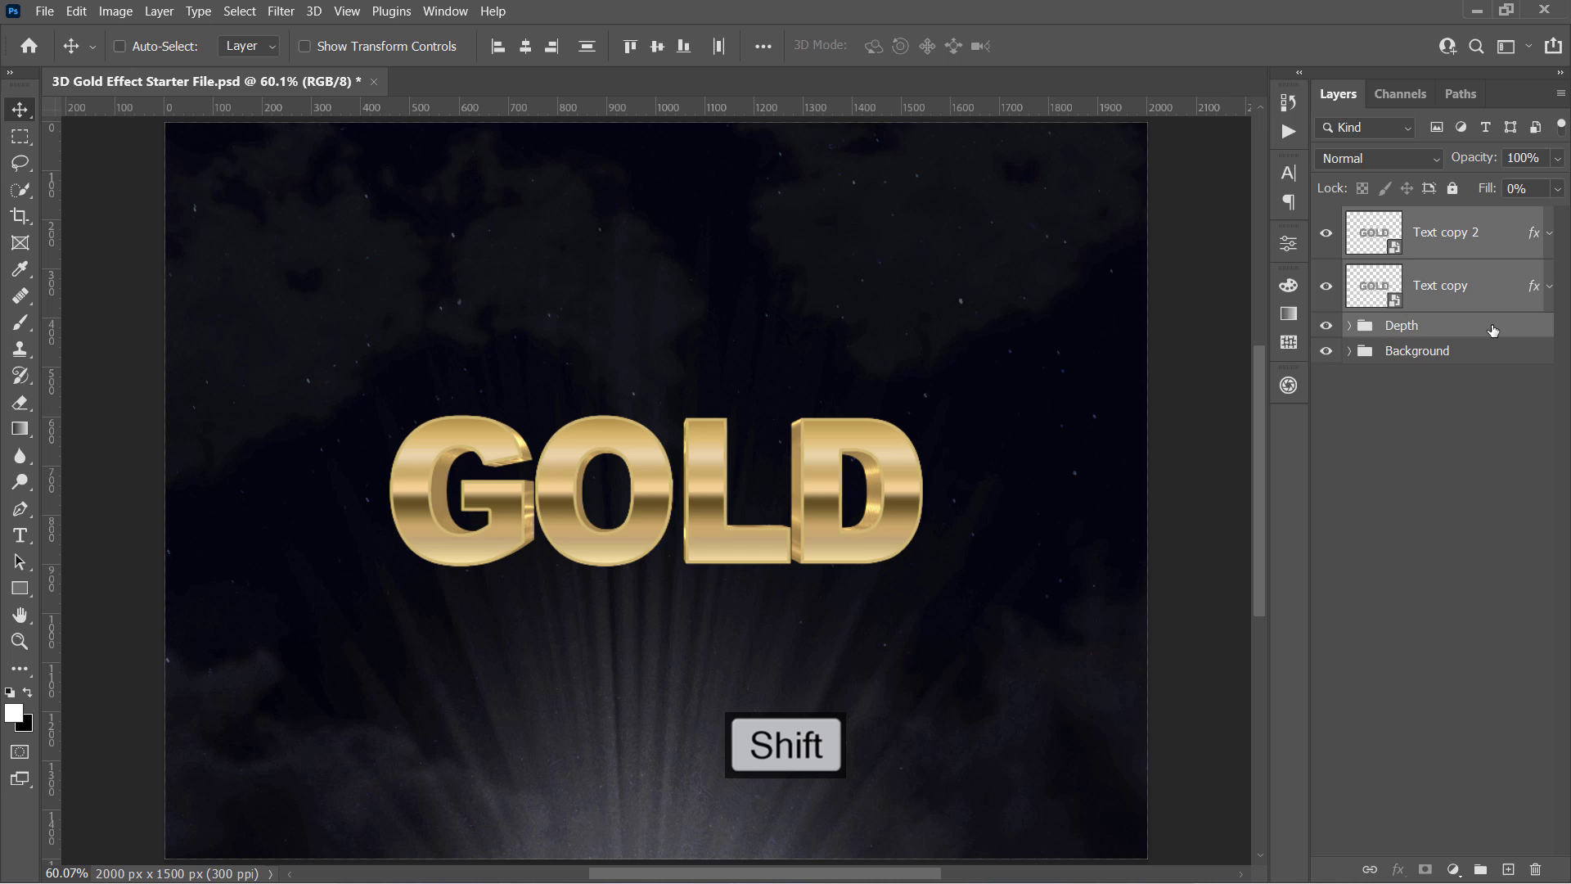
{"action": "key", "text": "ctrl+g"}
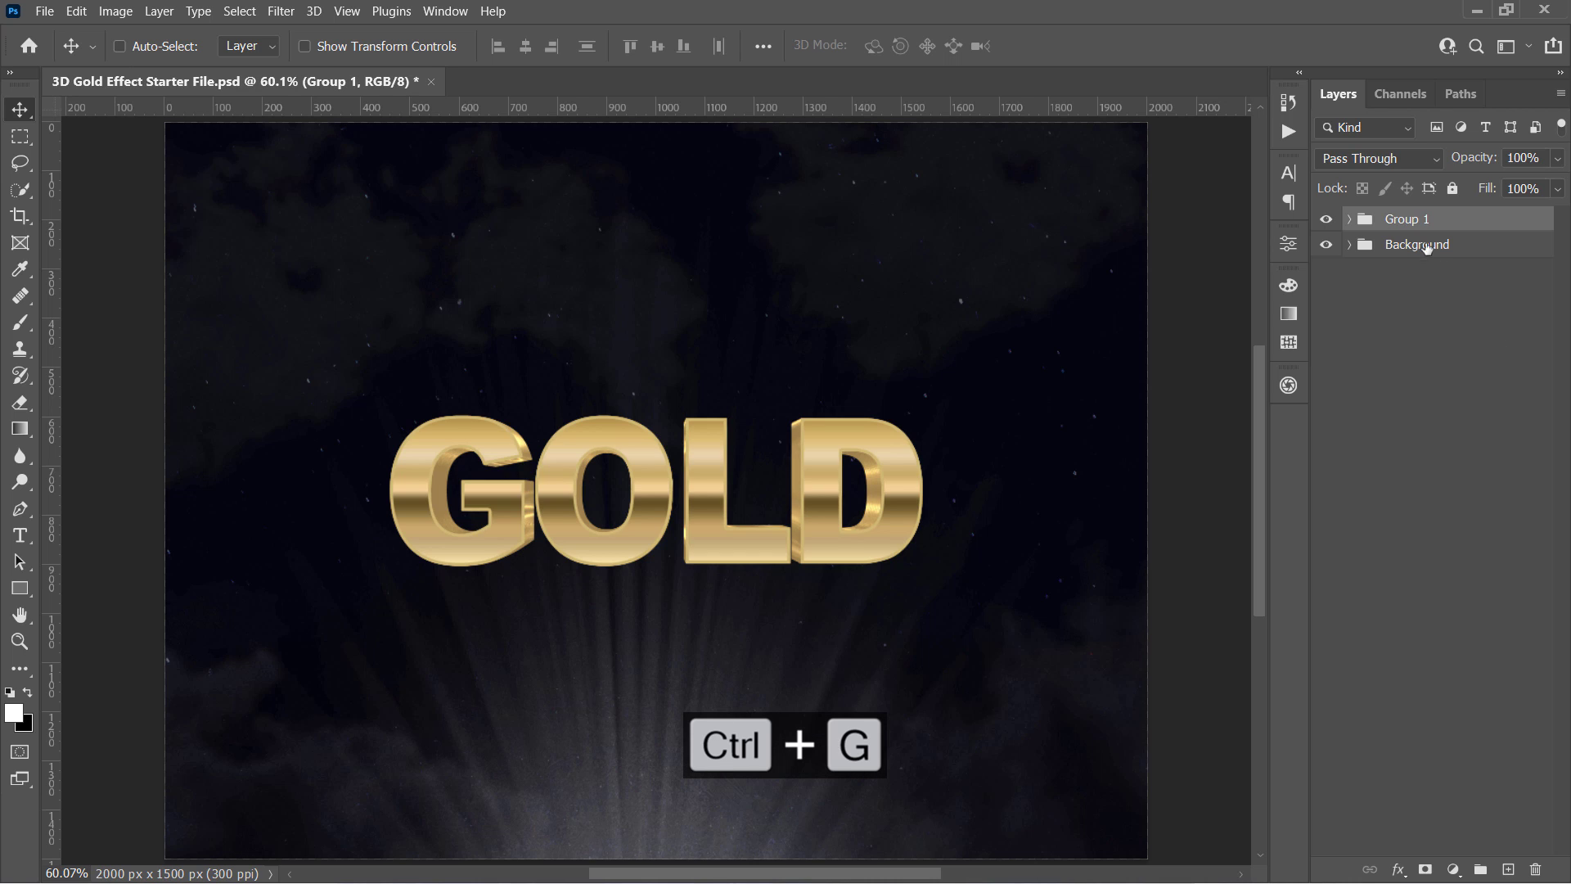
{"action": "double_click", "coordinate": [1406, 220]}
{"action": "type", "text": "3D"}
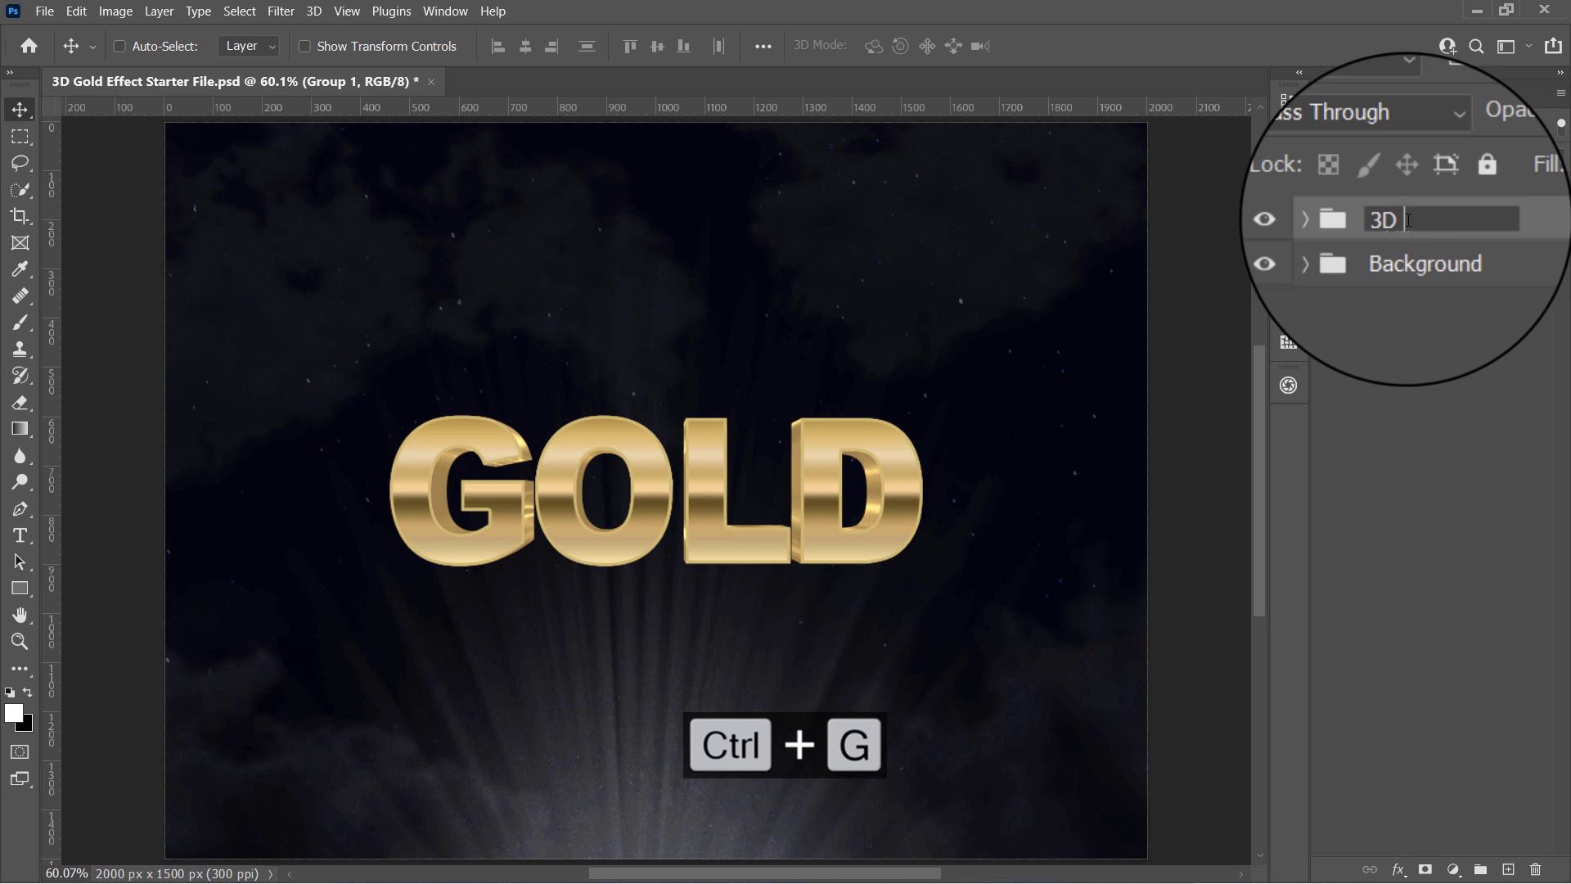
{"action": "type", "text": " Text"}
{"action": "key", "text": "Return"}
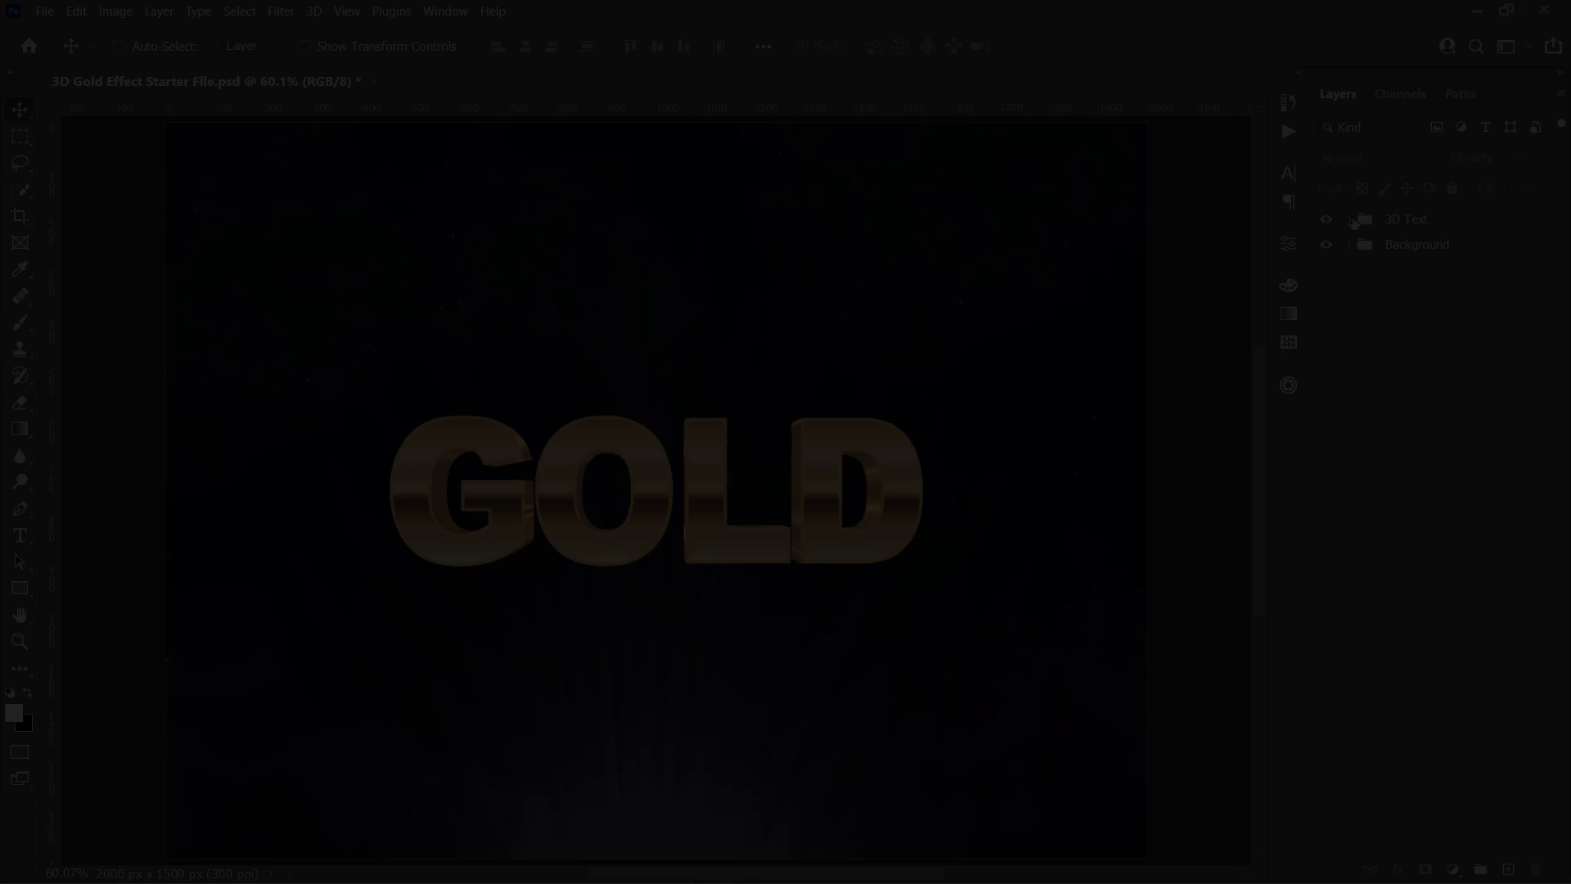
{"action": "left_click", "coordinate": [1428, 219]}
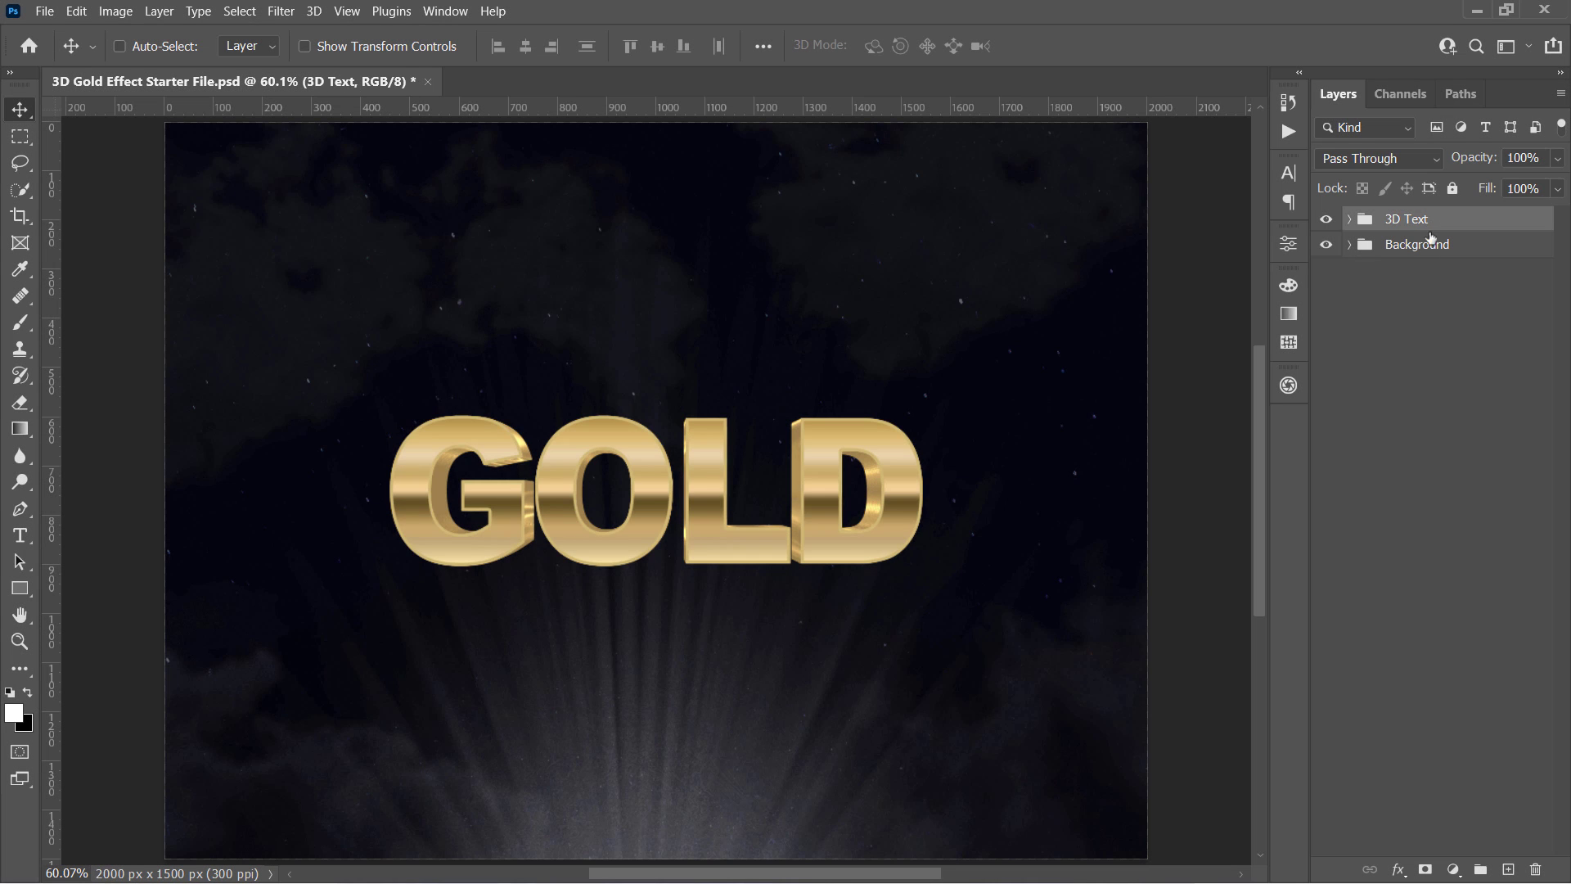
- Add a Brightness/Contrast adjustment at brightness -20, contrast 100, clipped to the 3D Text group
{"action": "left_click", "coordinate": [1453, 870]}
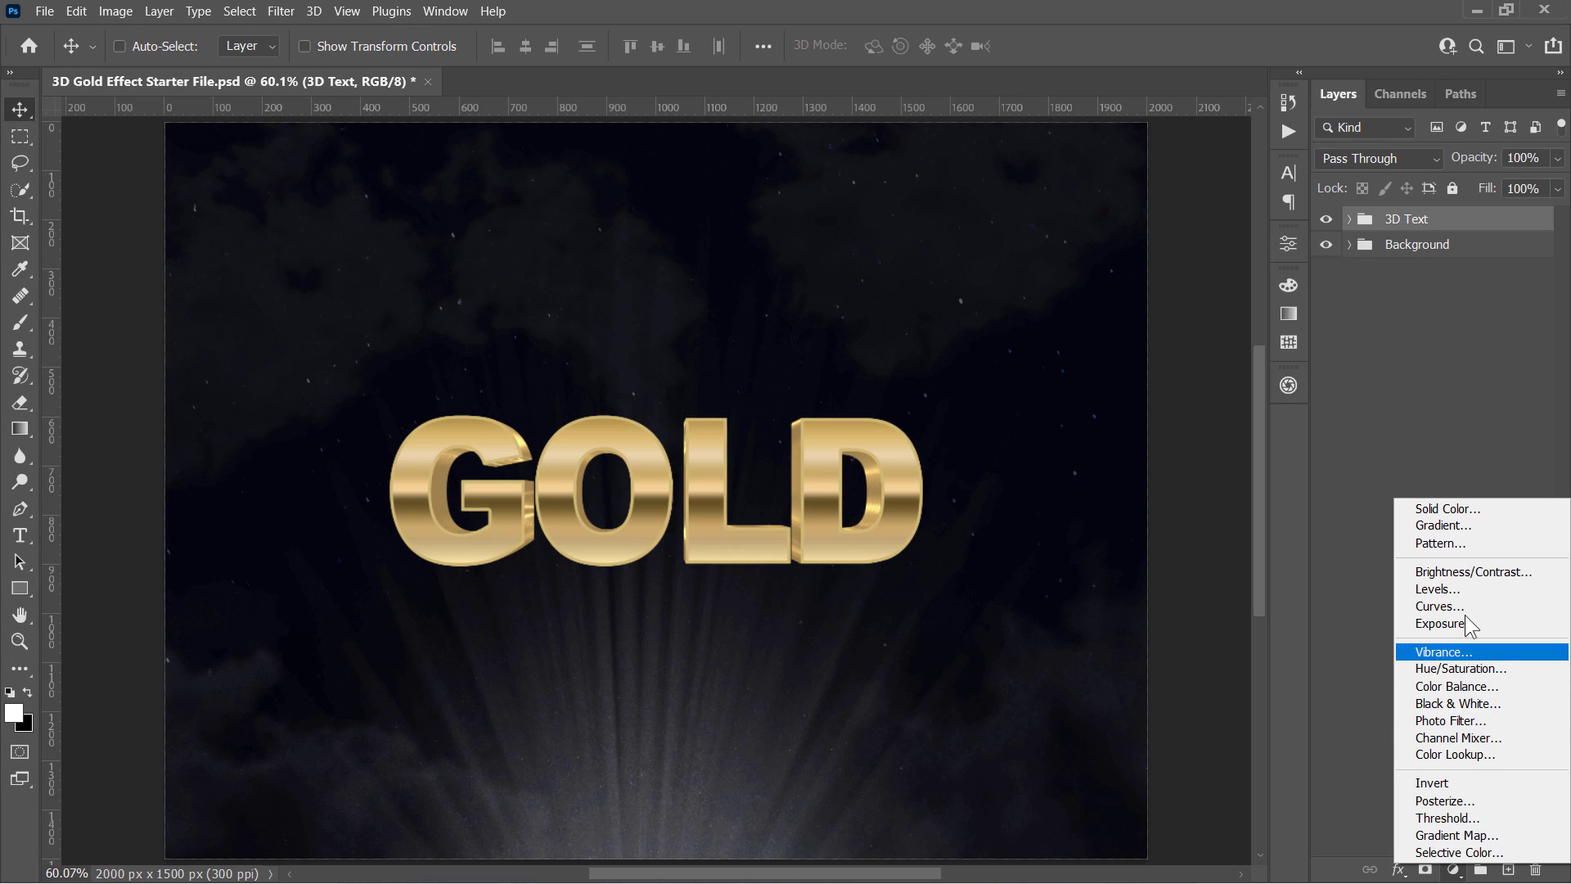
{"action": "left_click", "coordinate": [1466, 571]}
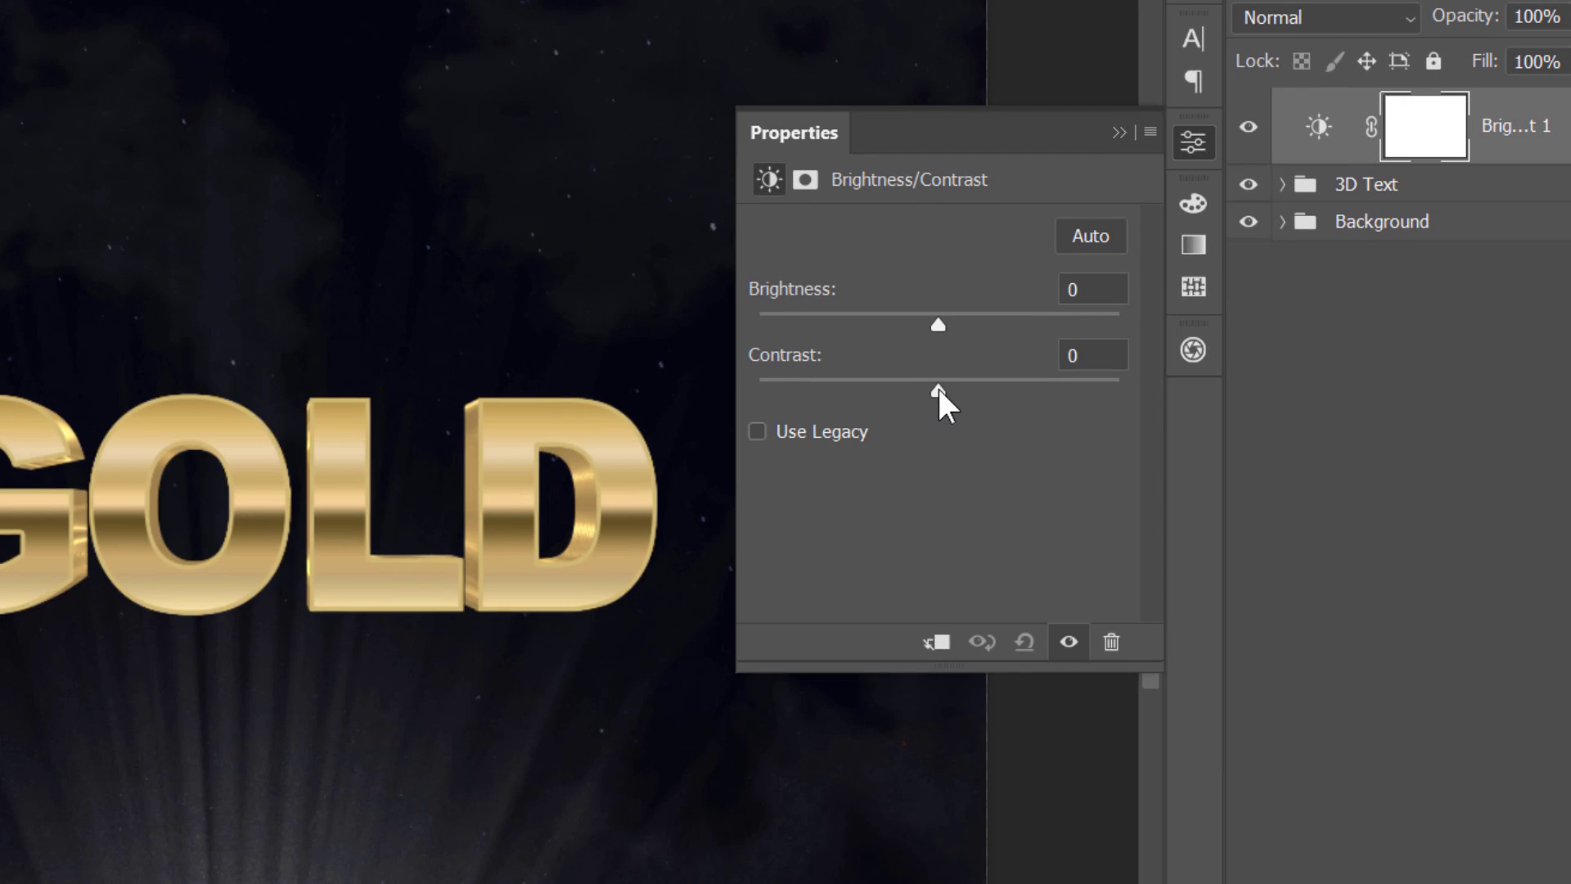
{"action": "left_click_drag", "start_coordinate": [940, 391], "coordinate": [1169, 381]}
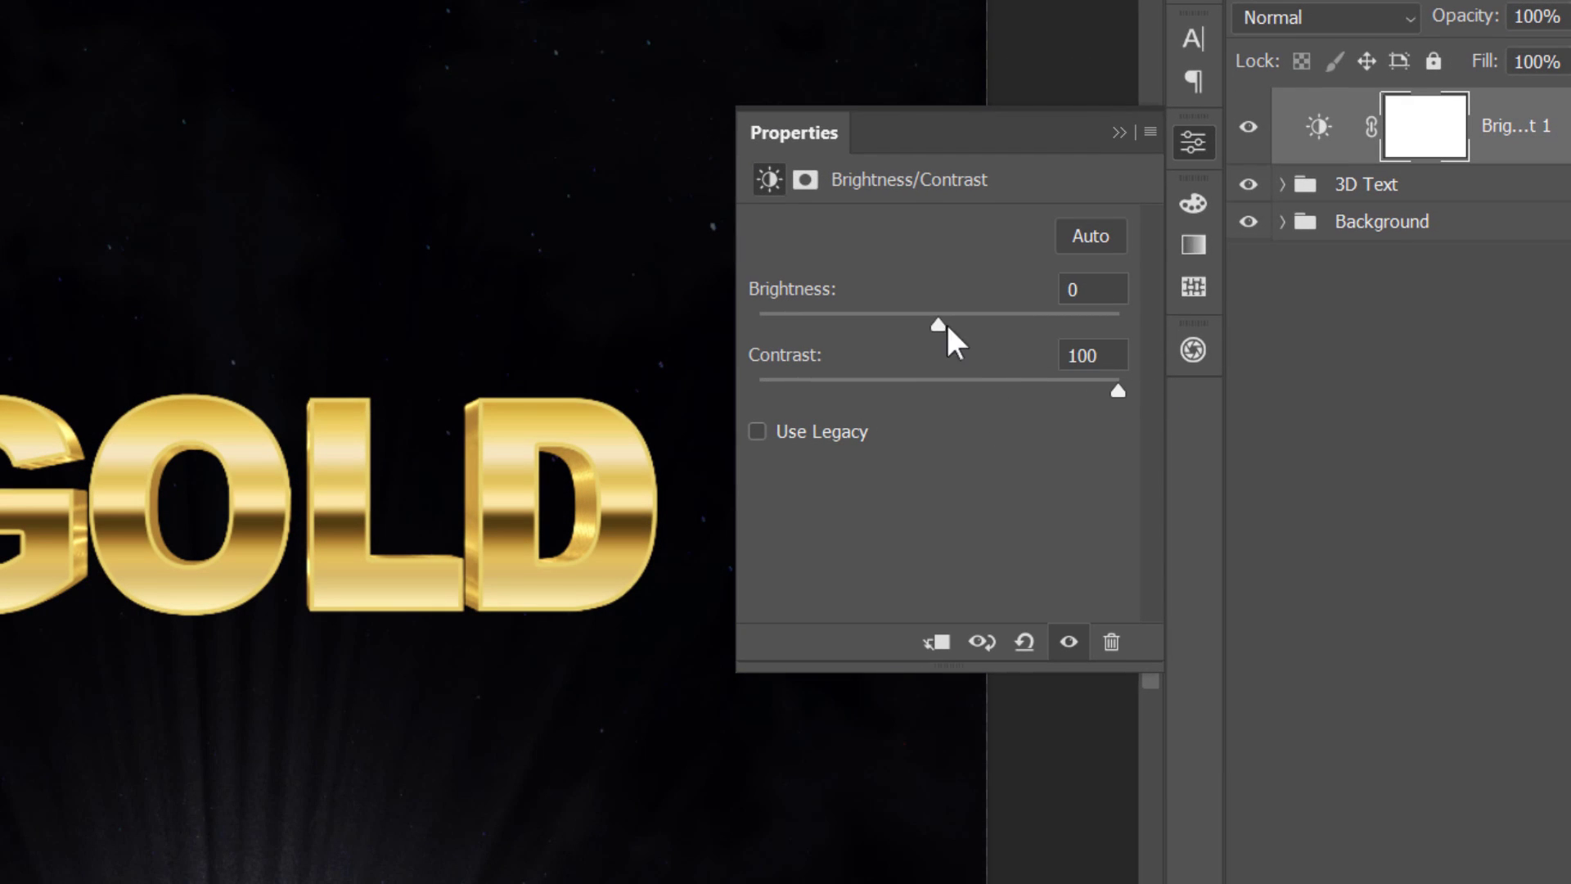
{"action": "left_click_drag", "start_coordinate": [948, 326], "coordinate": [914, 326]}
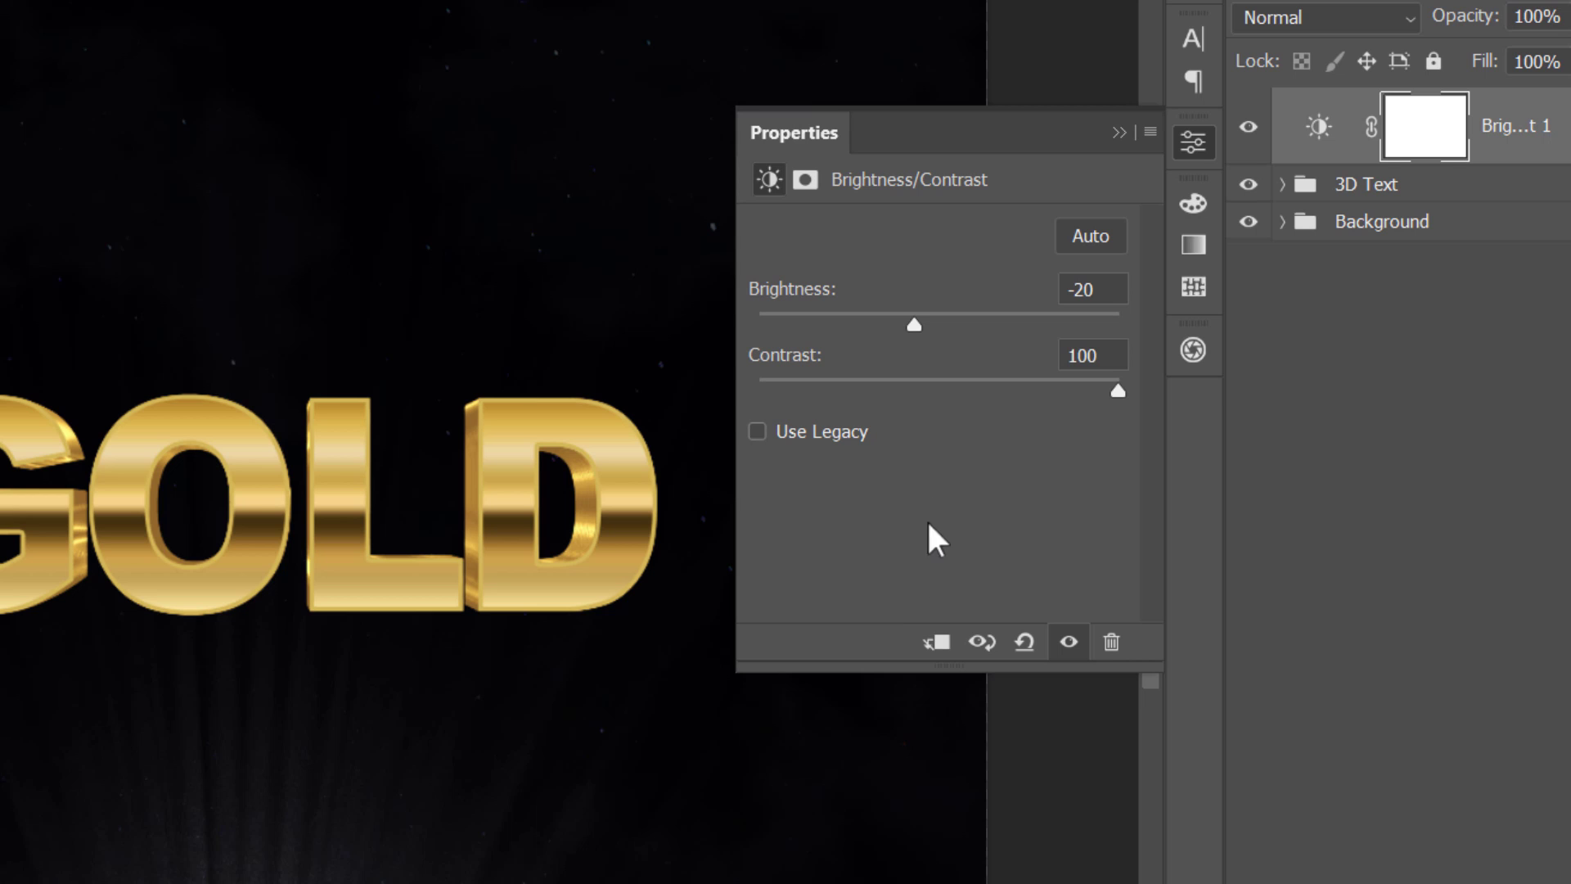
{"action": "left_click", "coordinate": [937, 642]}
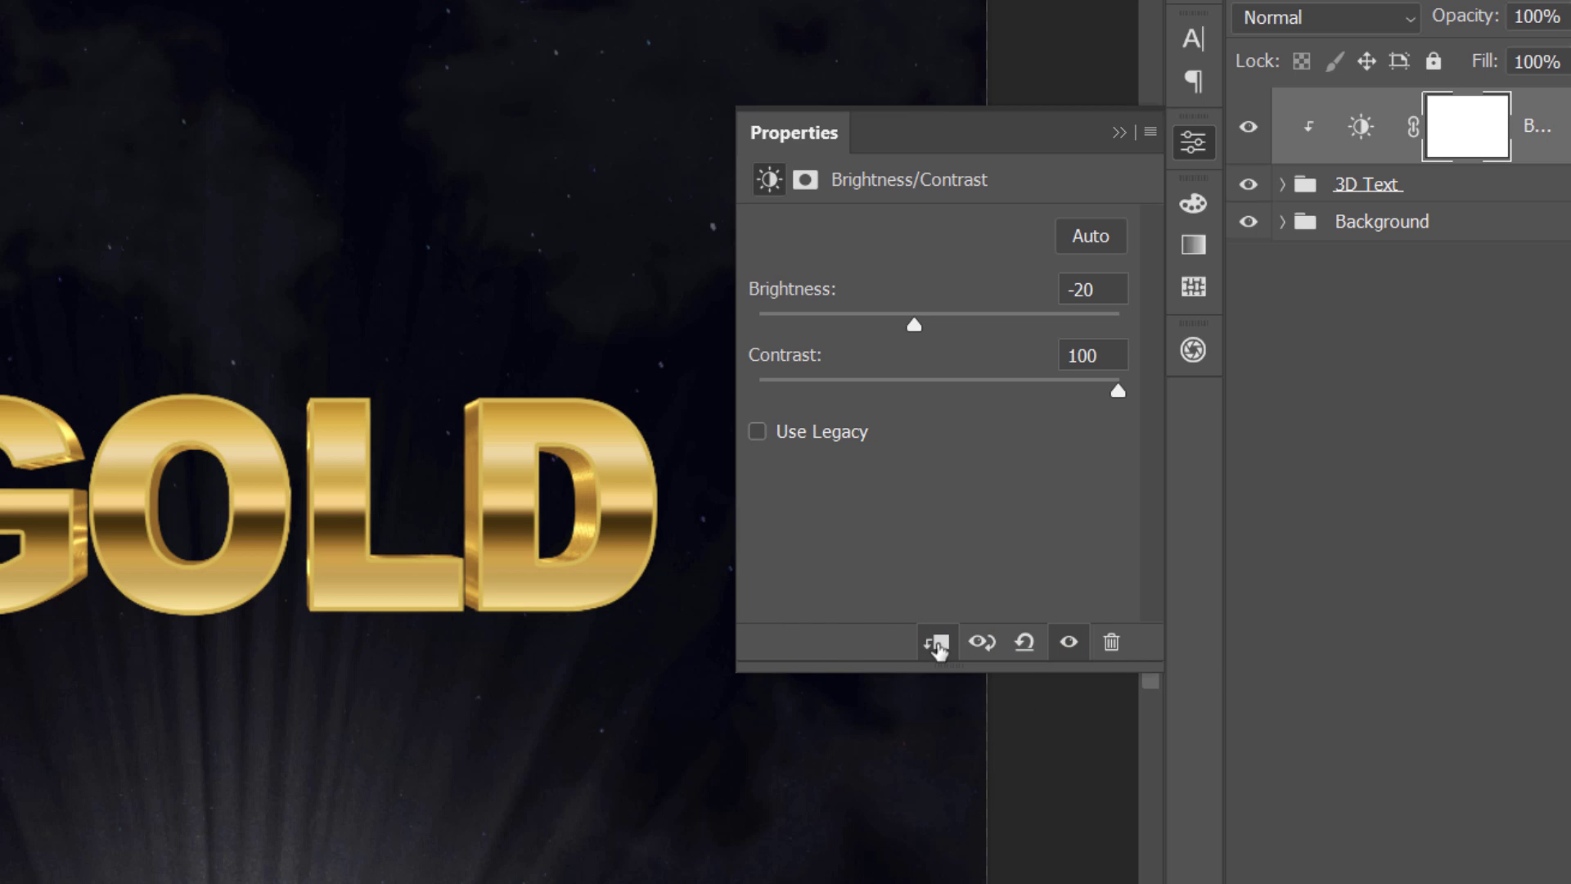
{"action": "left_click", "coordinate": [1118, 132]}
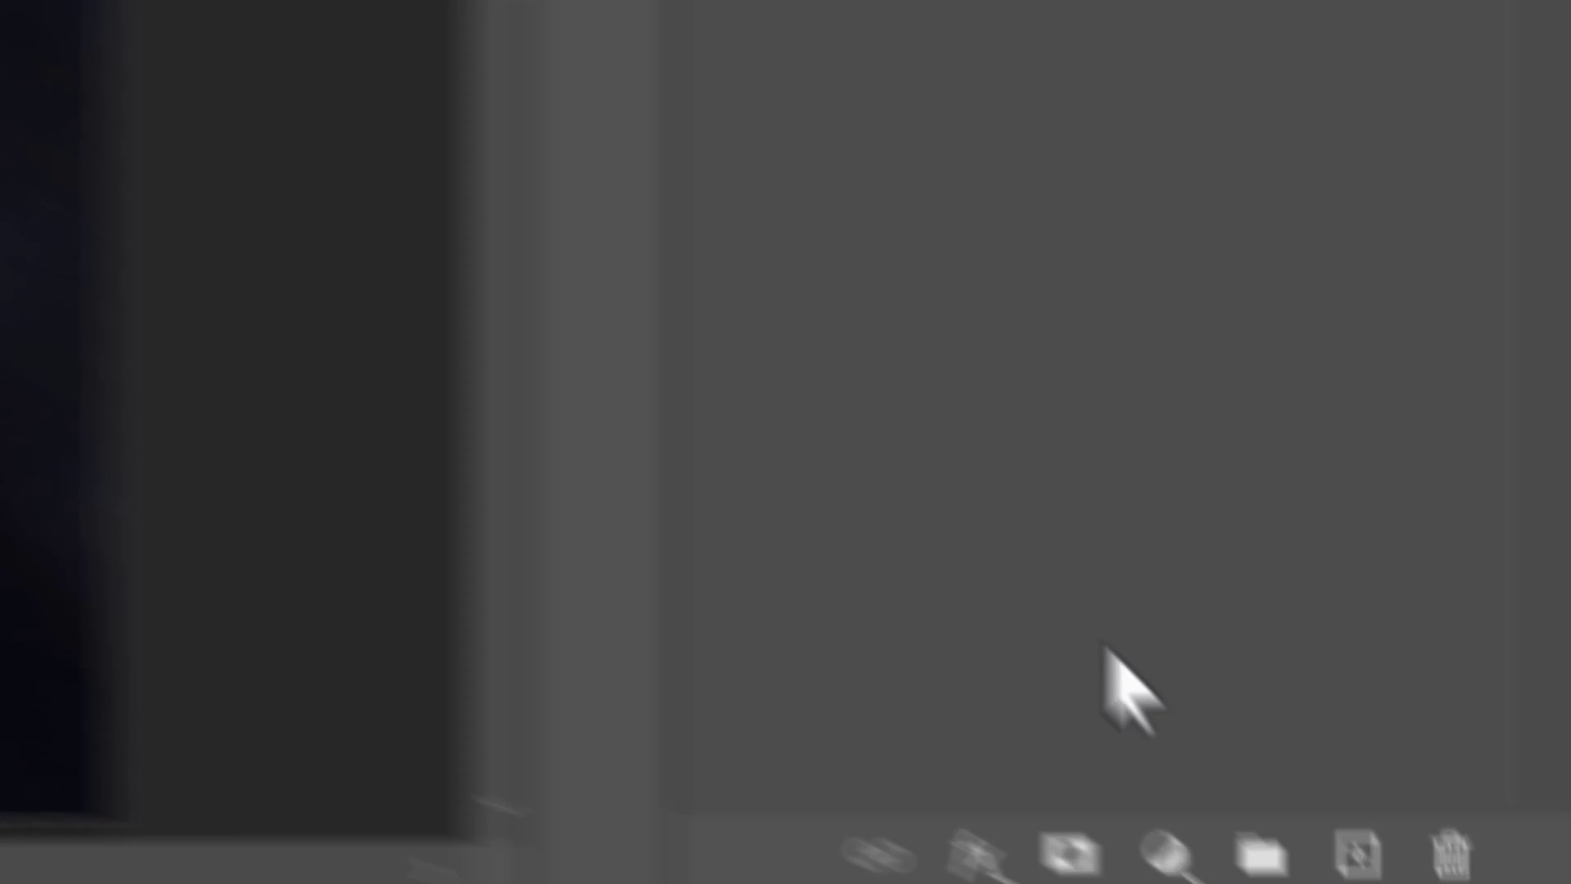
{"action": "left_click", "coordinate": [1166, 851]}
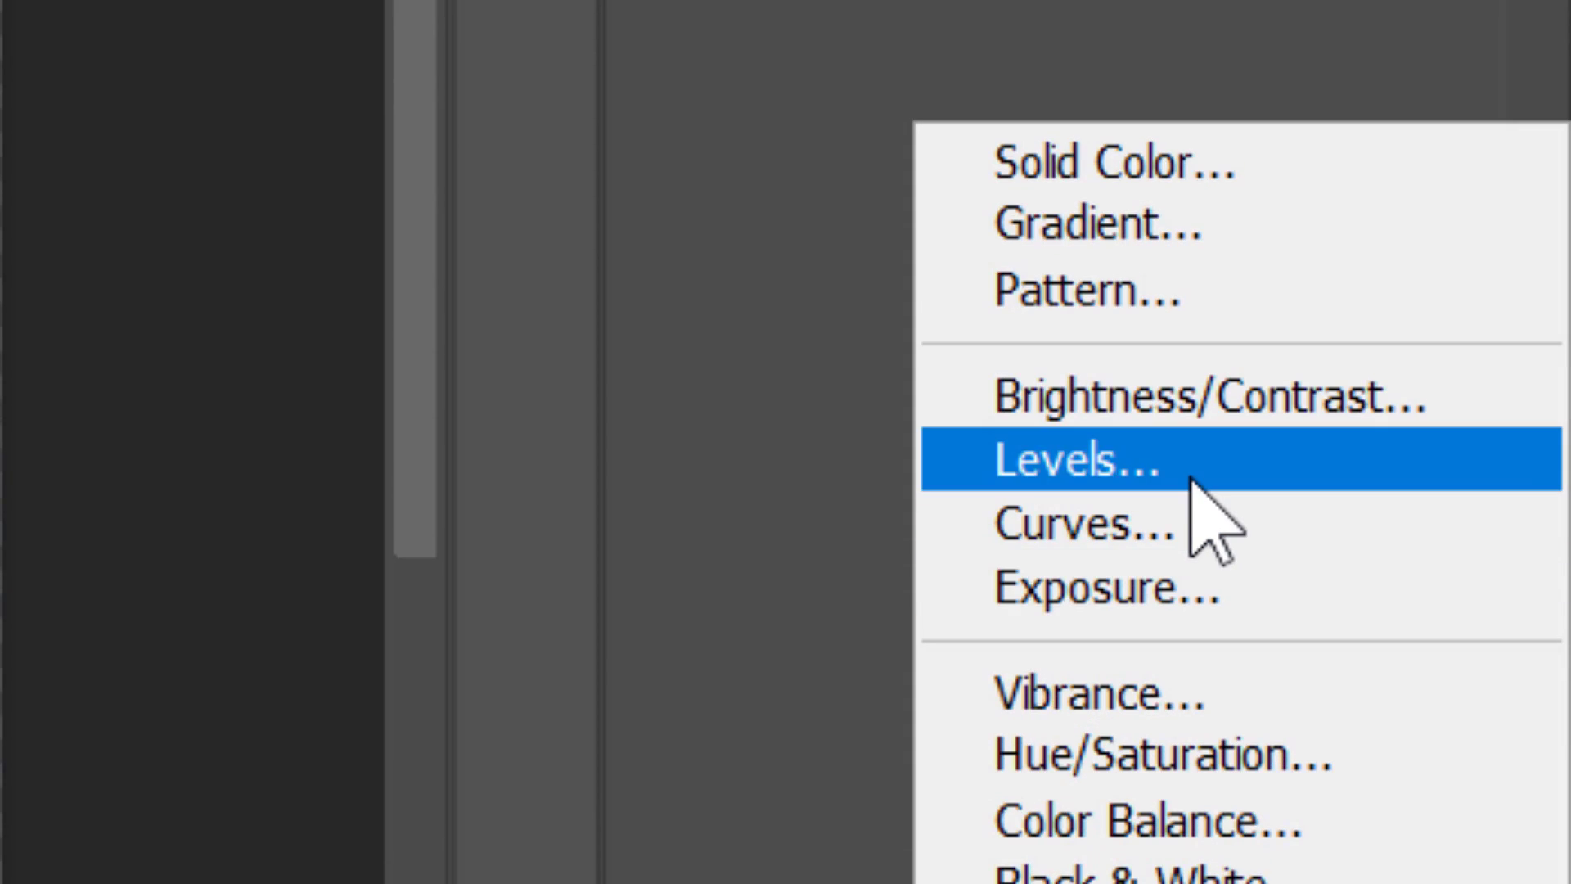
- Add a clipped Levels adjustment with input shadows 25 and midtones 0.9, then a Hue/Saturation layer
{"action": "left_click", "coordinate": [1097, 483]}
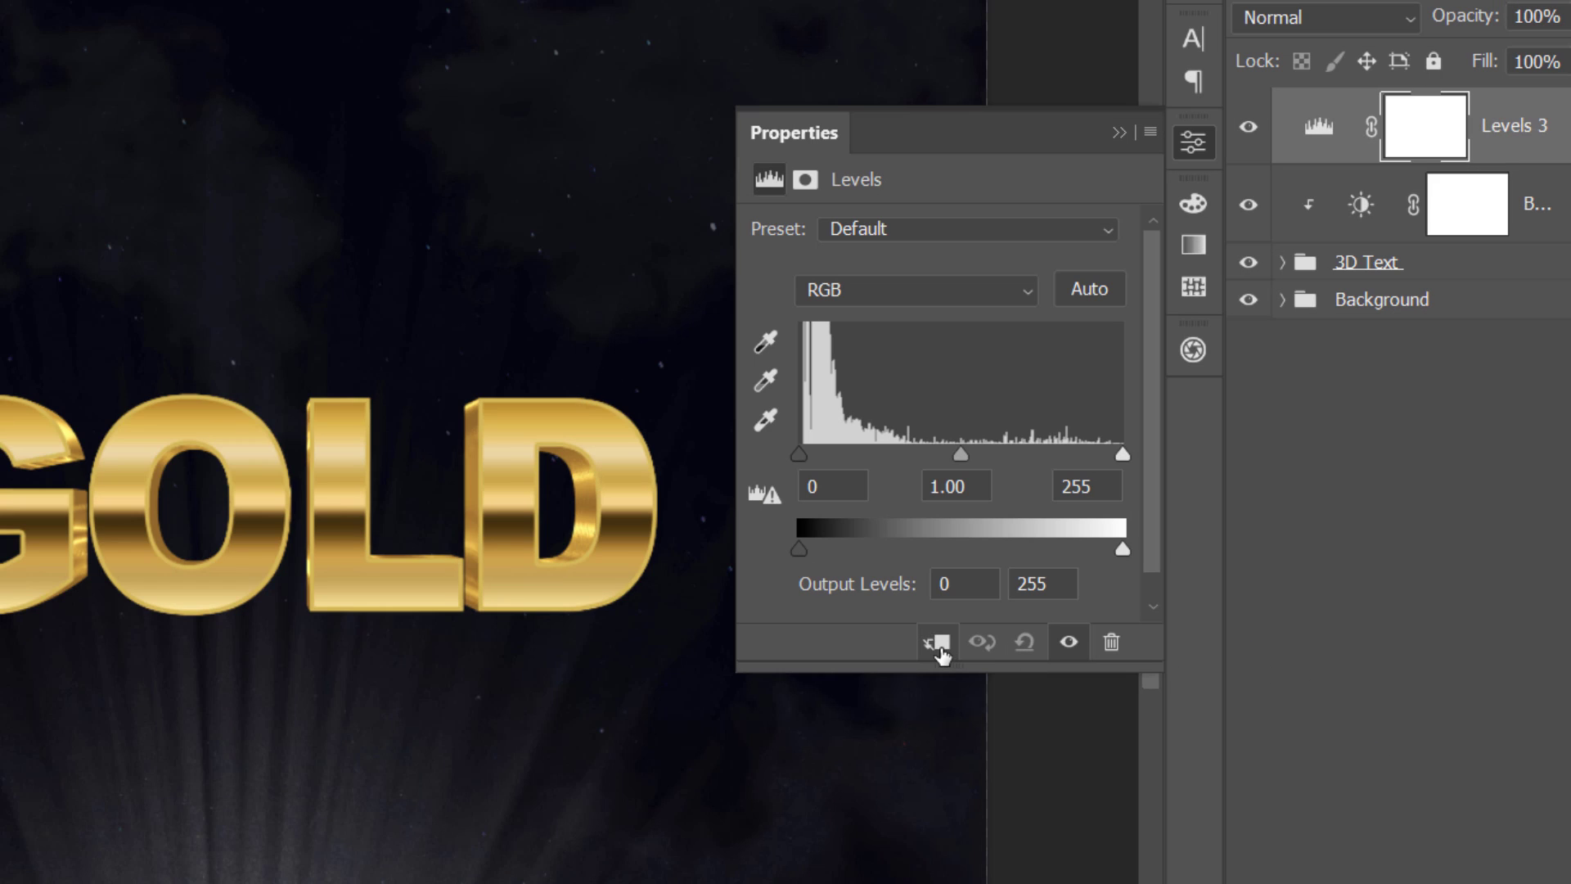
{"action": "left_click", "coordinate": [937, 643]}
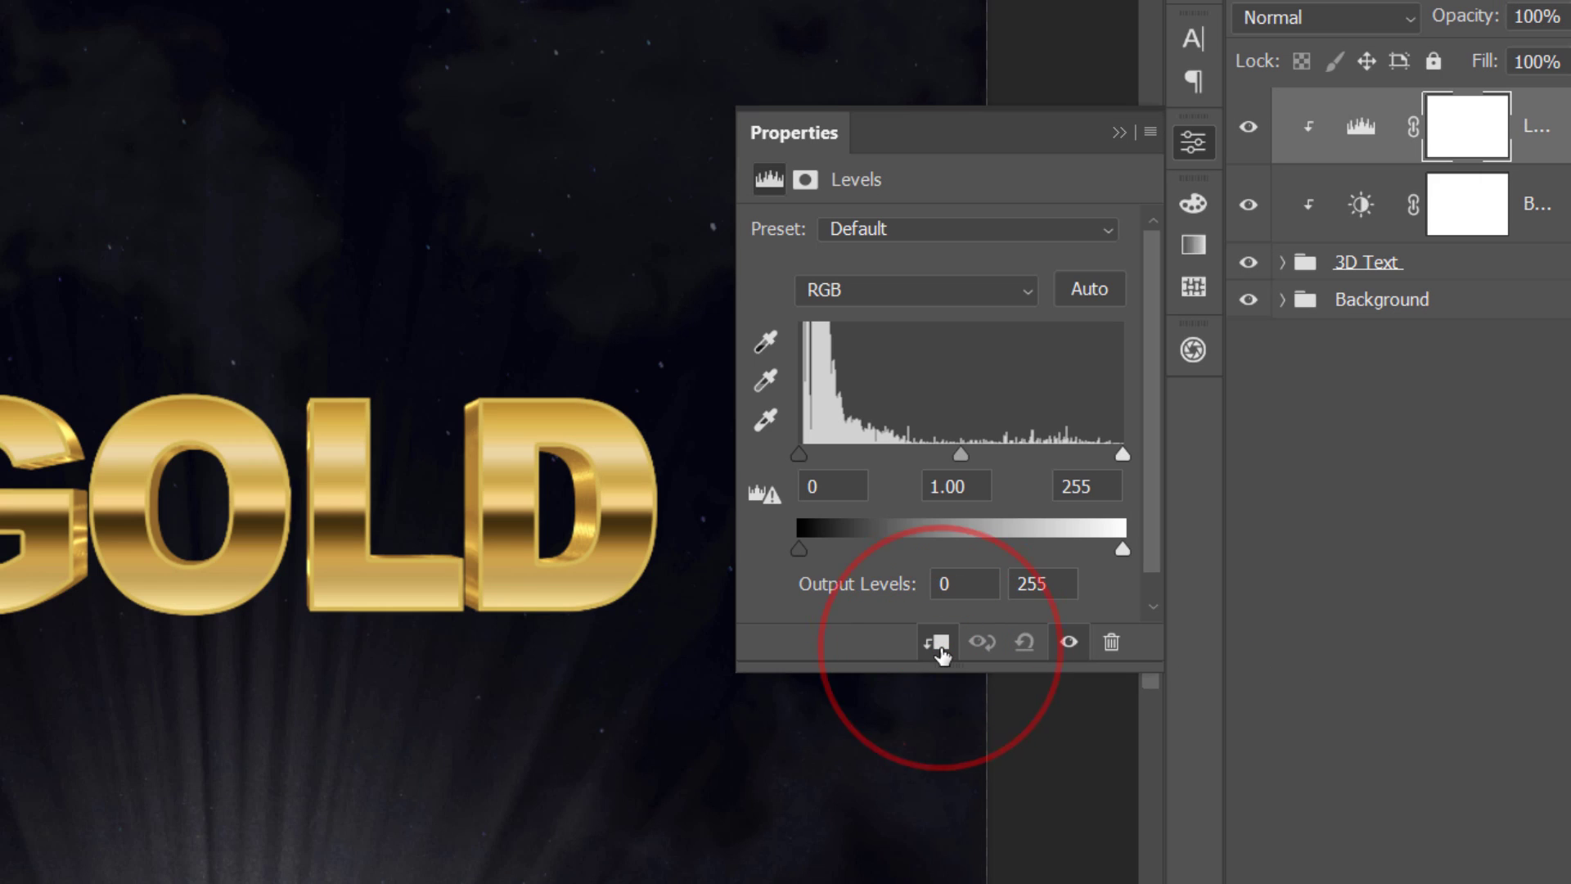
{"action": "left_click", "coordinate": [843, 487]}
{"action": "type", "text": "25"}
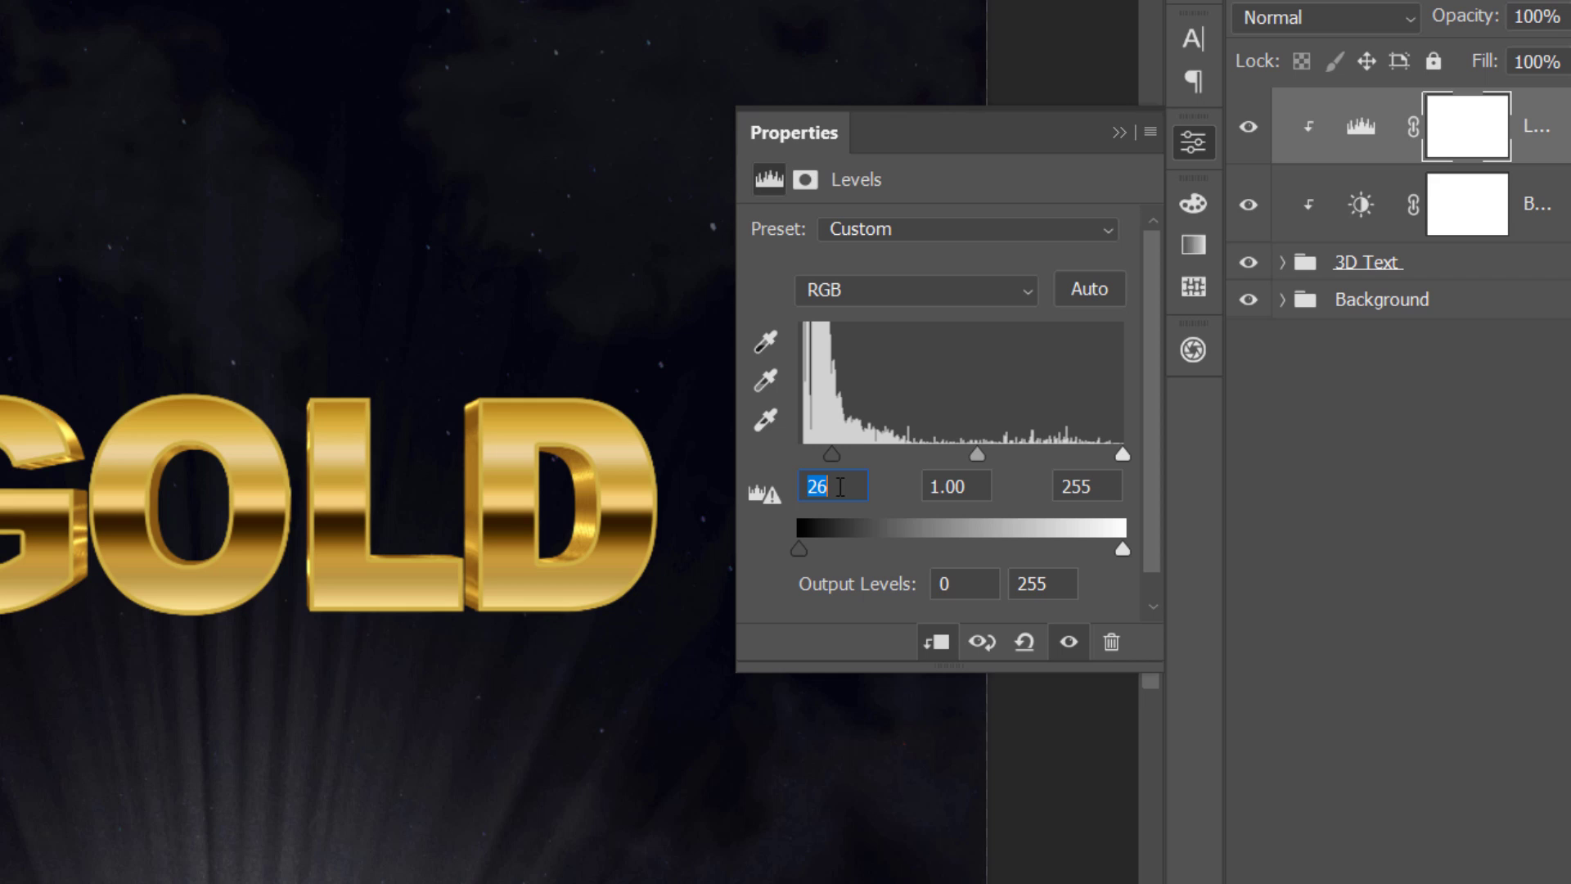
{"action": "left_click", "coordinate": [983, 489]}
{"action": "key", "text": "BackSpace"}
{"action": "key", "text": "BackSpace"}
{"action": "key", "text": "BackSpace"}
{"action": "key", "text": "BackSpace"}
{"action": "type", "text": "0.9"}
{"action": "key", "text": "Return"}
{"action": "left_click", "coordinate": [1108, 489]}
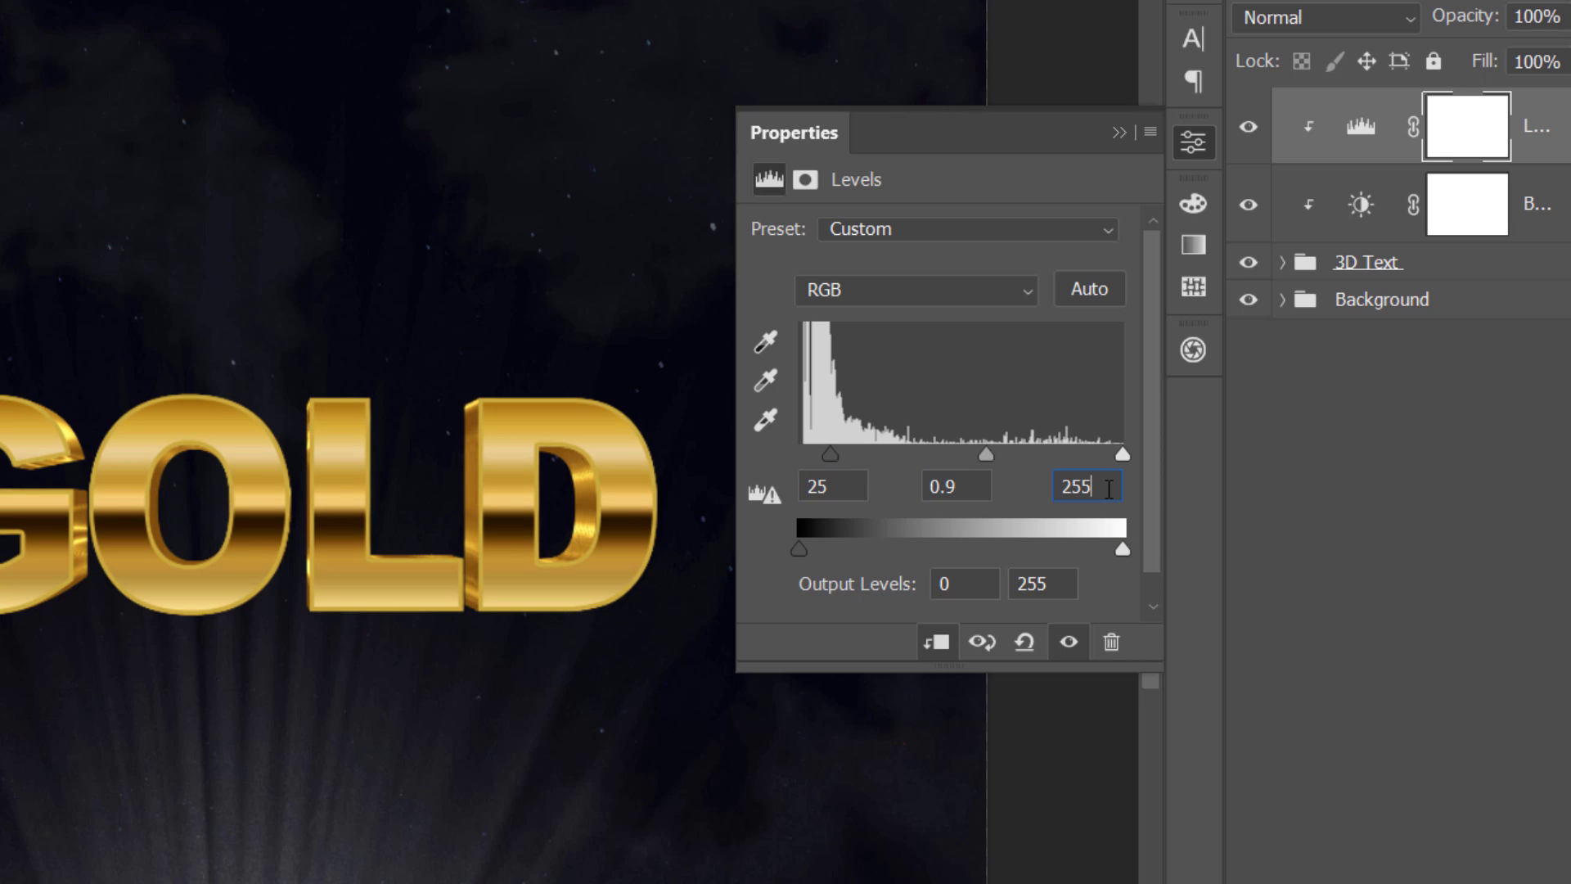
{"action": "key", "text": "Return"}
{"action": "left_click", "coordinate": [1397, 864]}
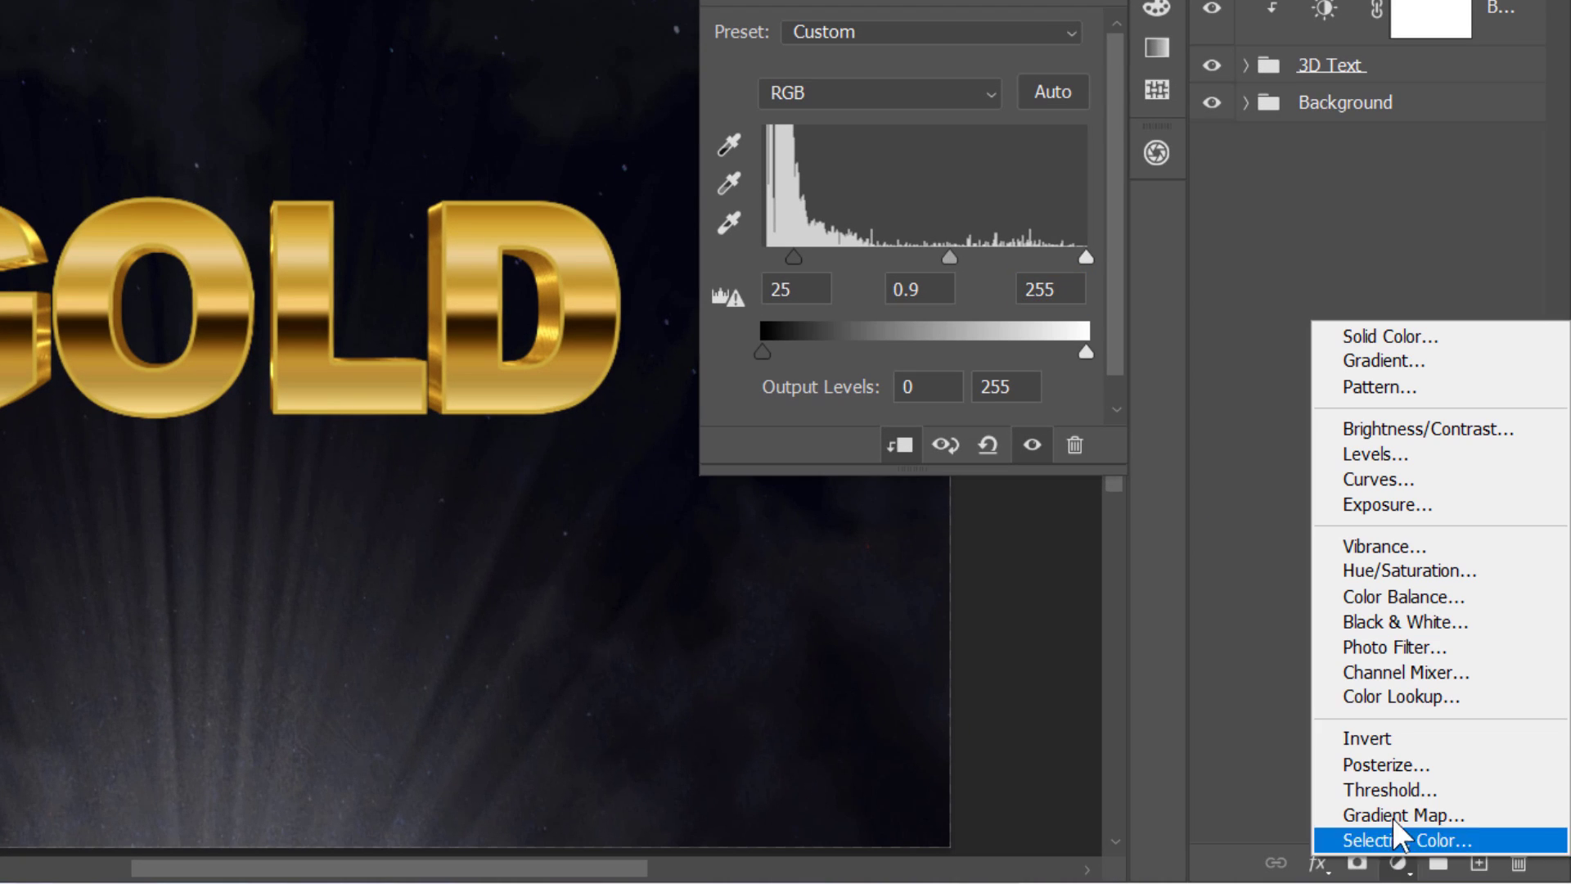
{"action": "left_click", "coordinate": [1388, 570]}
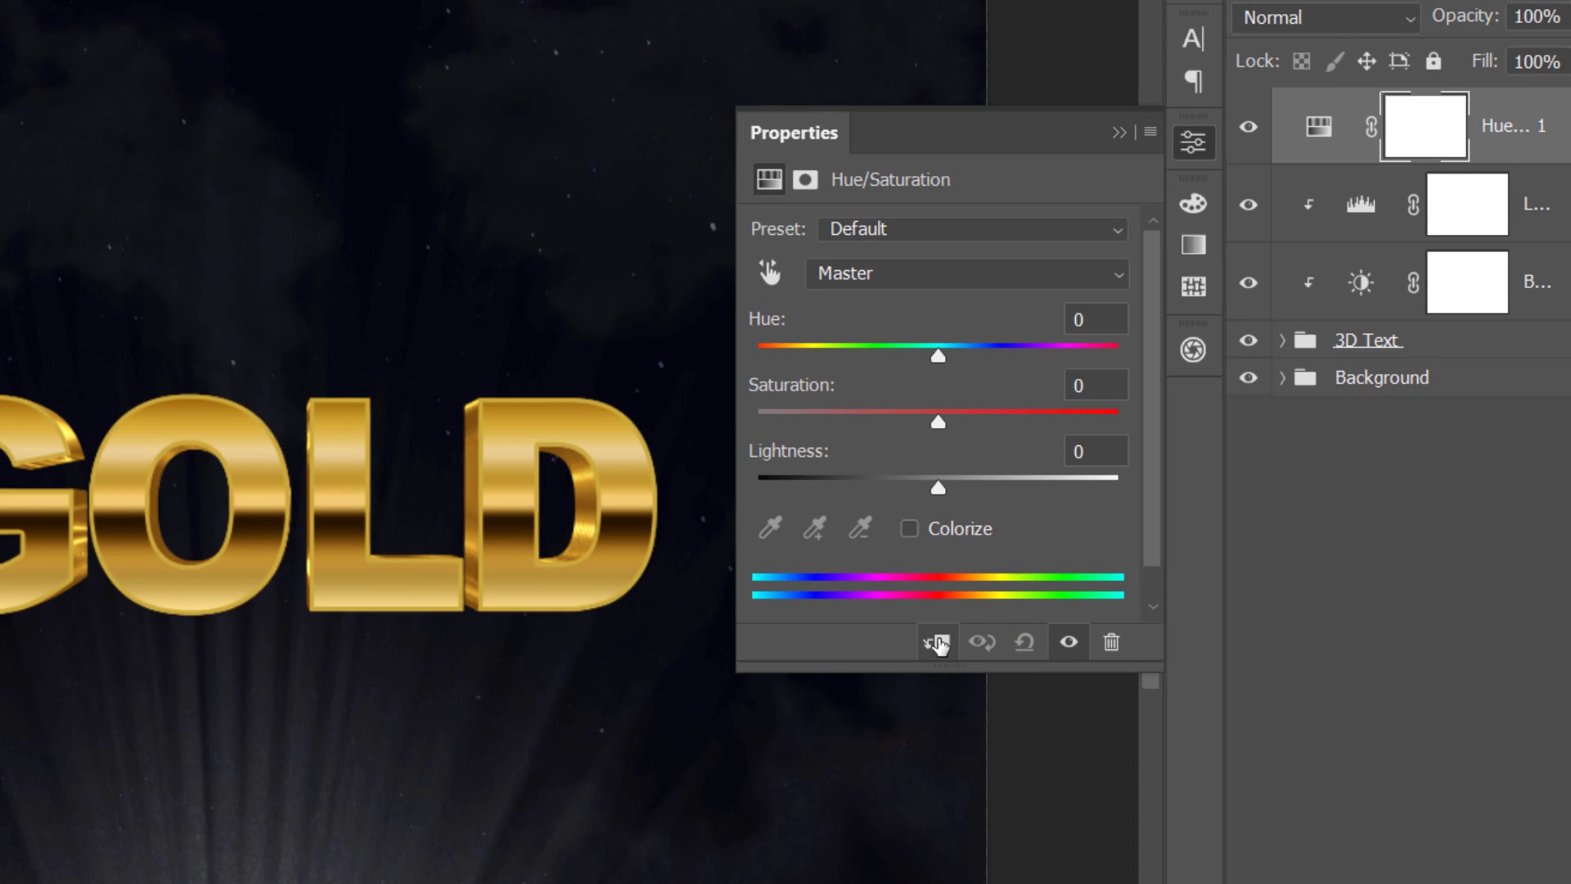
- Clip the Hue/Saturation layer, set saturation -30 and hue -5, and compare with the adjustments hidden
{"action": "left_click", "coordinate": [937, 644]}
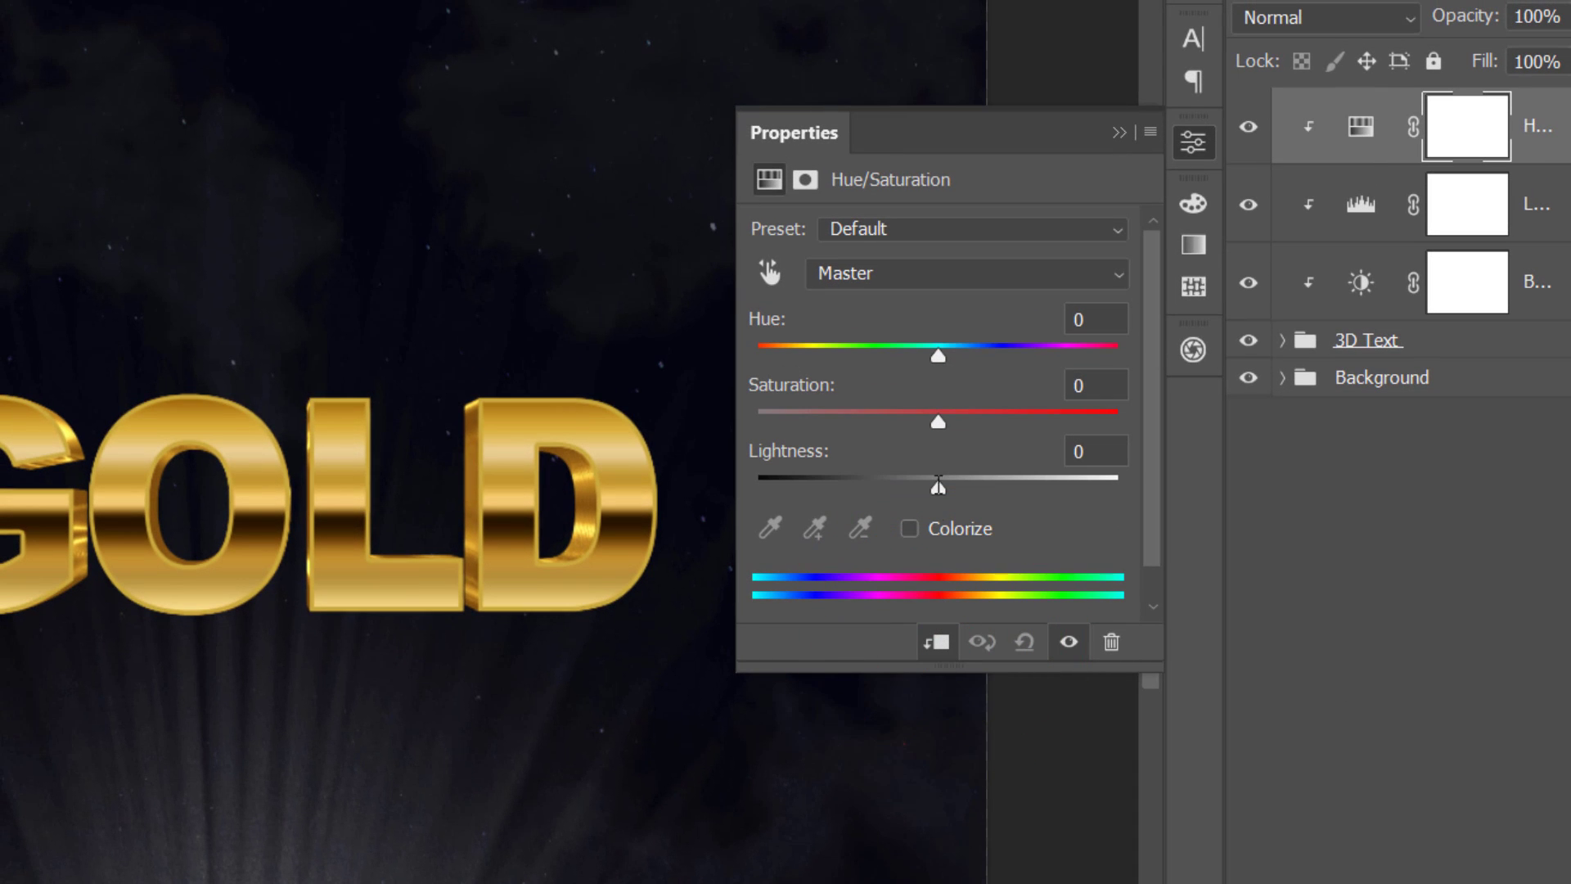
{"action": "left_click_drag", "start_coordinate": [937, 421], "coordinate": [884, 422]}
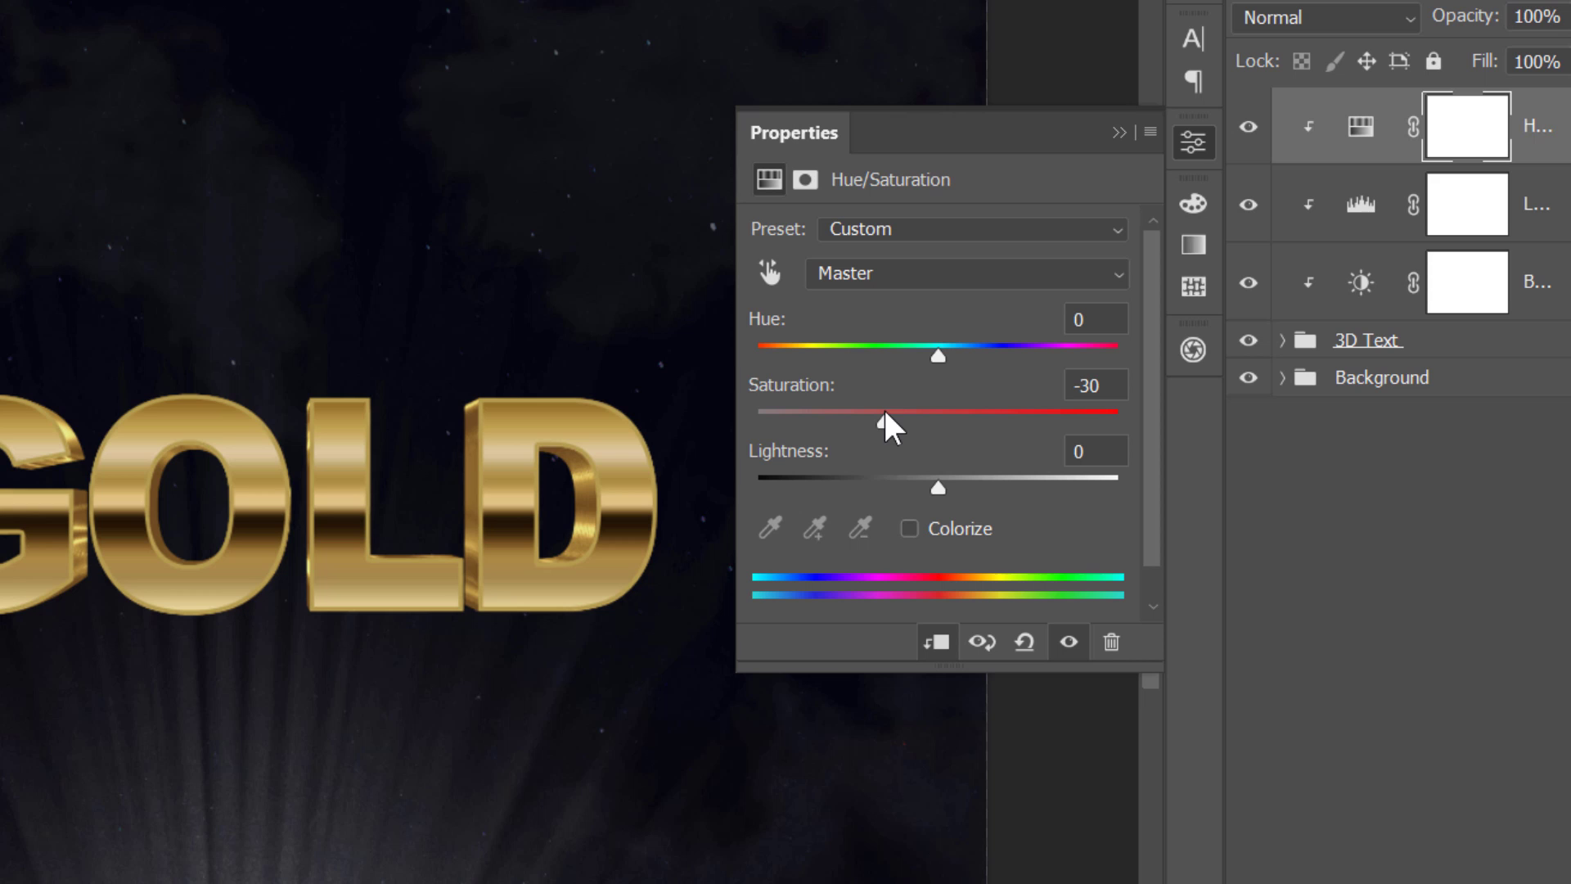
{"action": "left_click_drag", "start_coordinate": [934, 353], "coordinate": [930, 353]}
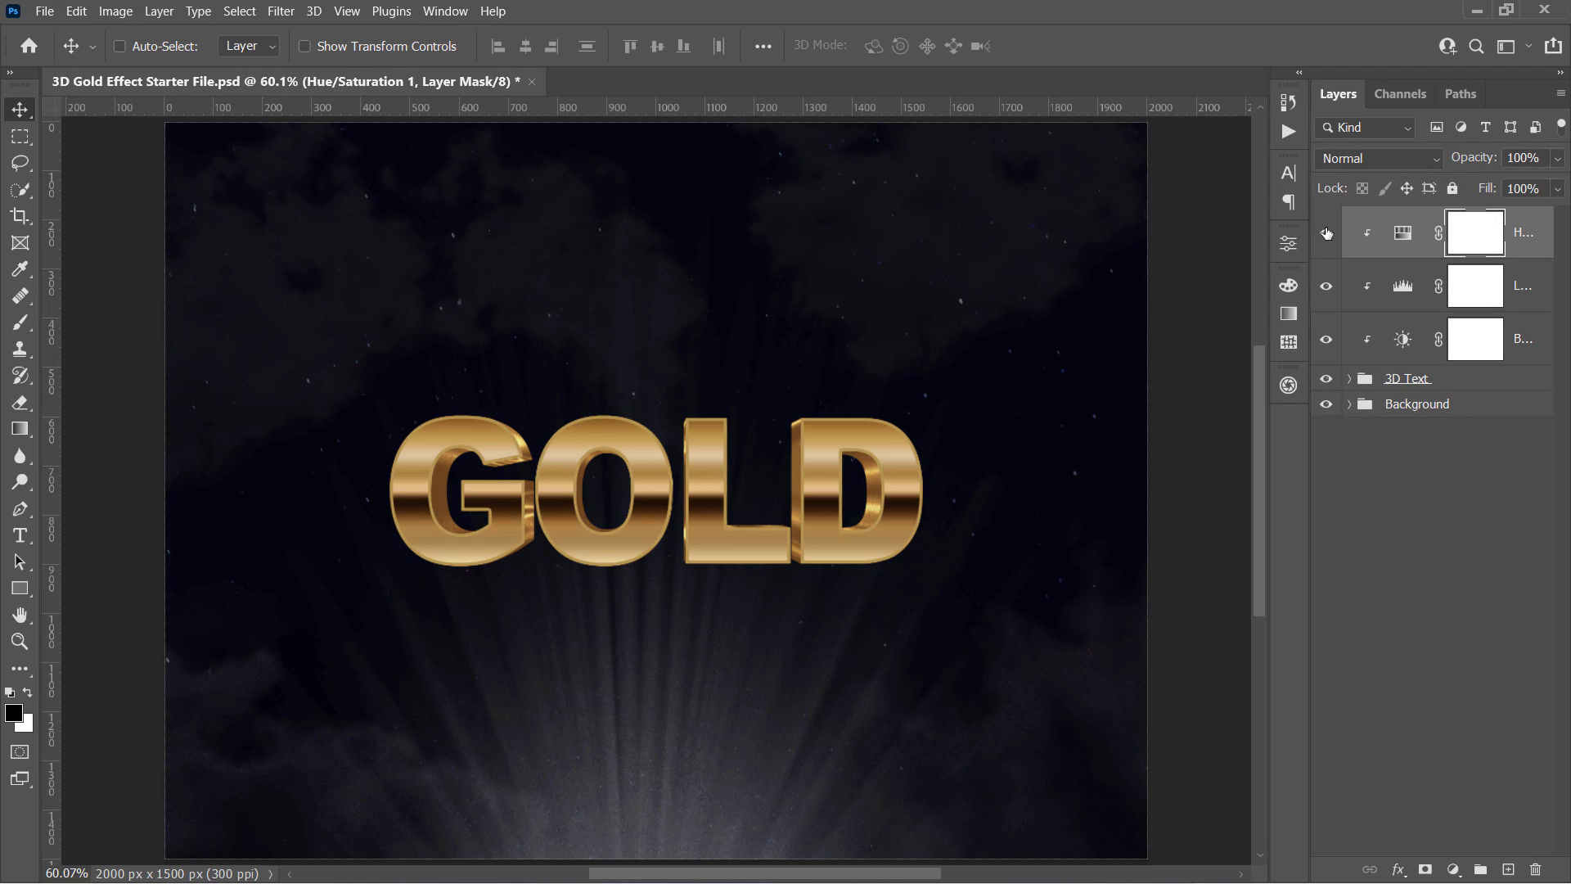
{"action": "left_click_drag", "start_coordinate": [1249, 126], "coordinate": [1244, 284]}
{"action": "left_click_drag", "start_coordinate": [1324, 340], "coordinate": [1319, 284]}
- Give Text copy a white inverted Satin effect: 30% opacity, 90°, distance 50, size 79
{"action": "left_click", "coordinate": [1350, 379]}
{"action": "left_click", "coordinate": [1551, 483]}
{"action": "left_click", "coordinate": [1515, 488]}
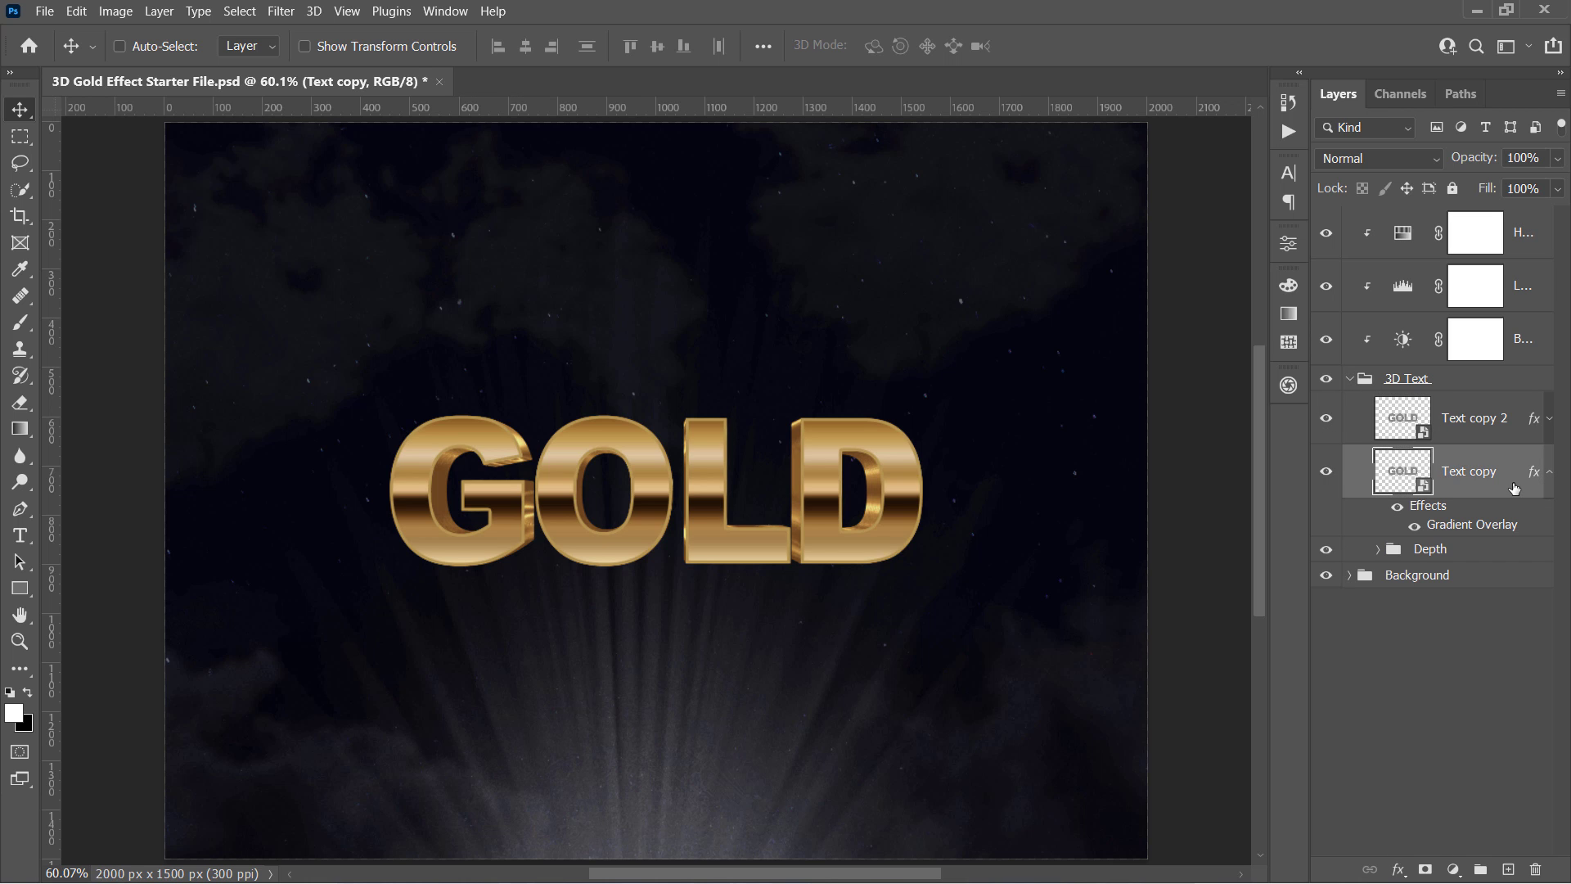
{"action": "double_click", "coordinate": [1515, 488]}
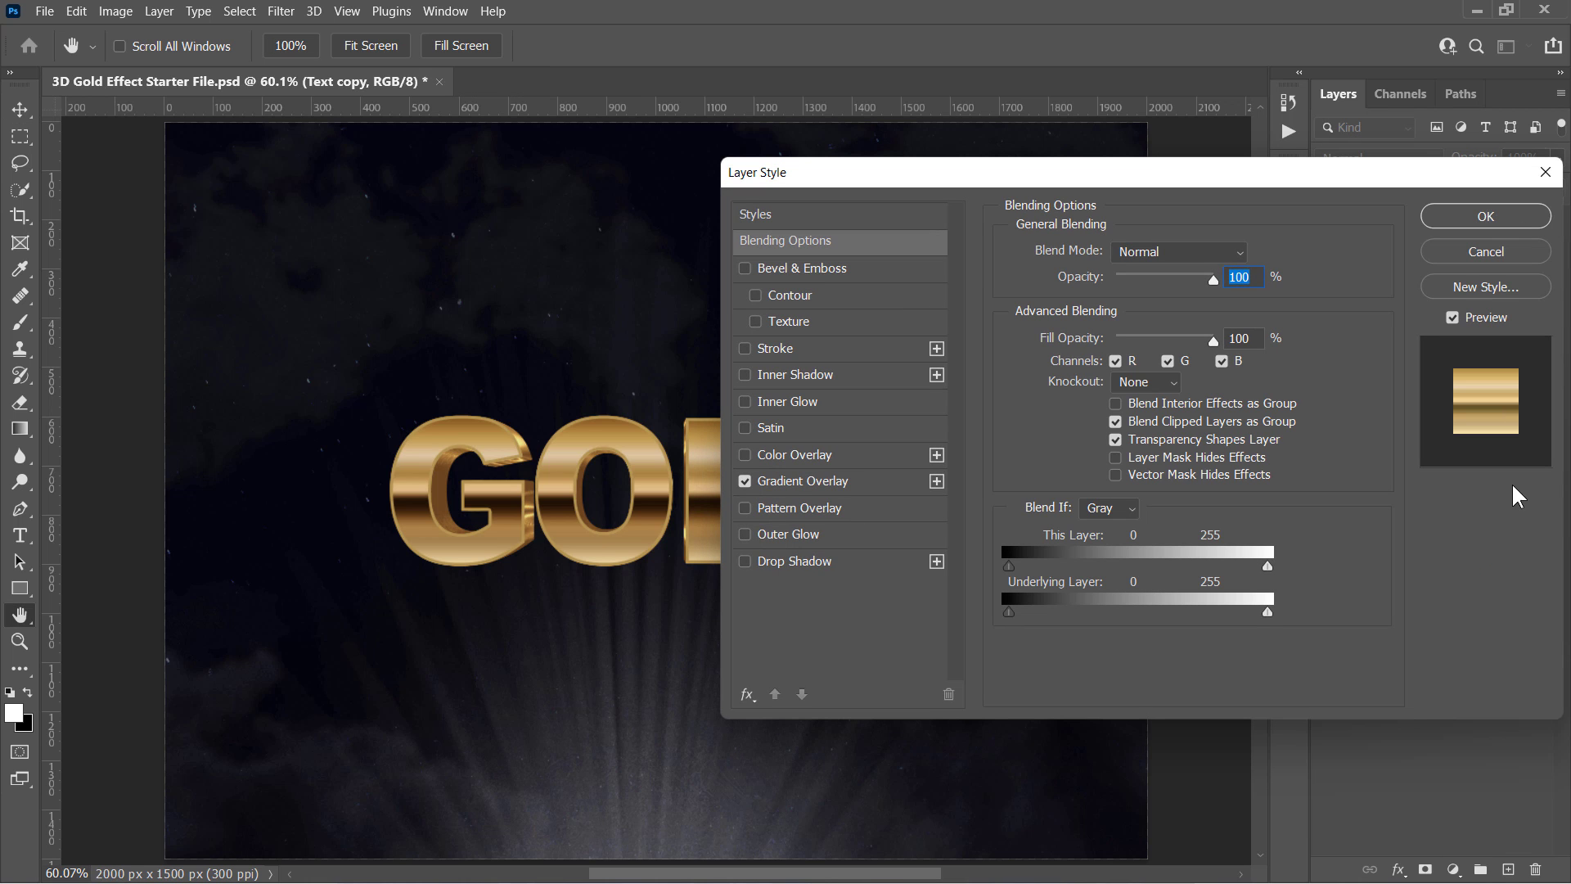
{"action": "left_click", "coordinate": [795, 434]}
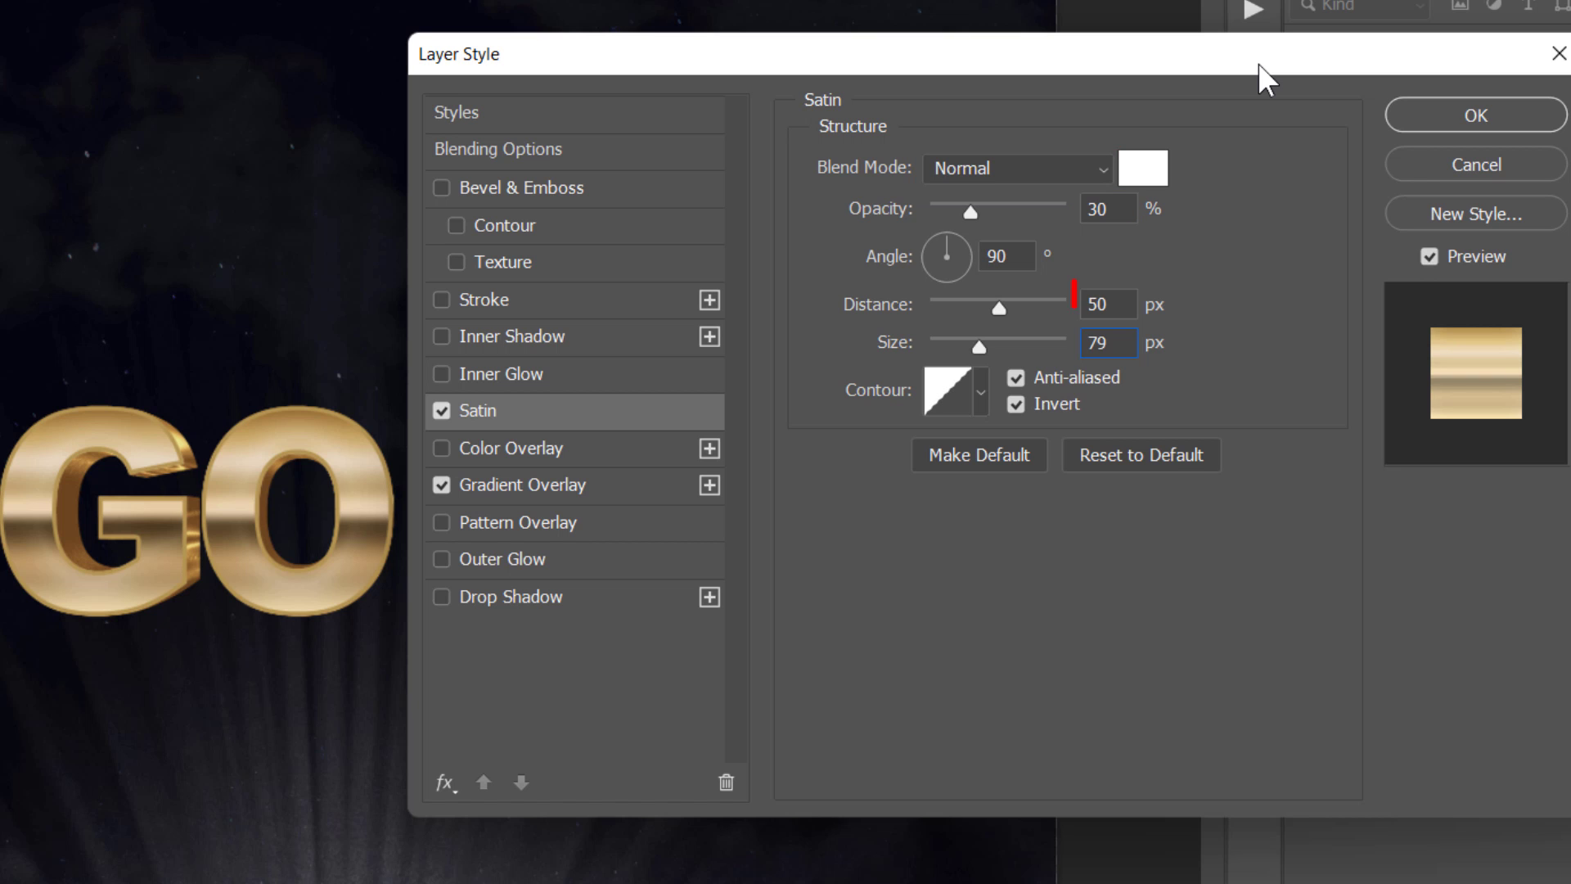
{"action": "left_click", "coordinate": [1500, 110]}
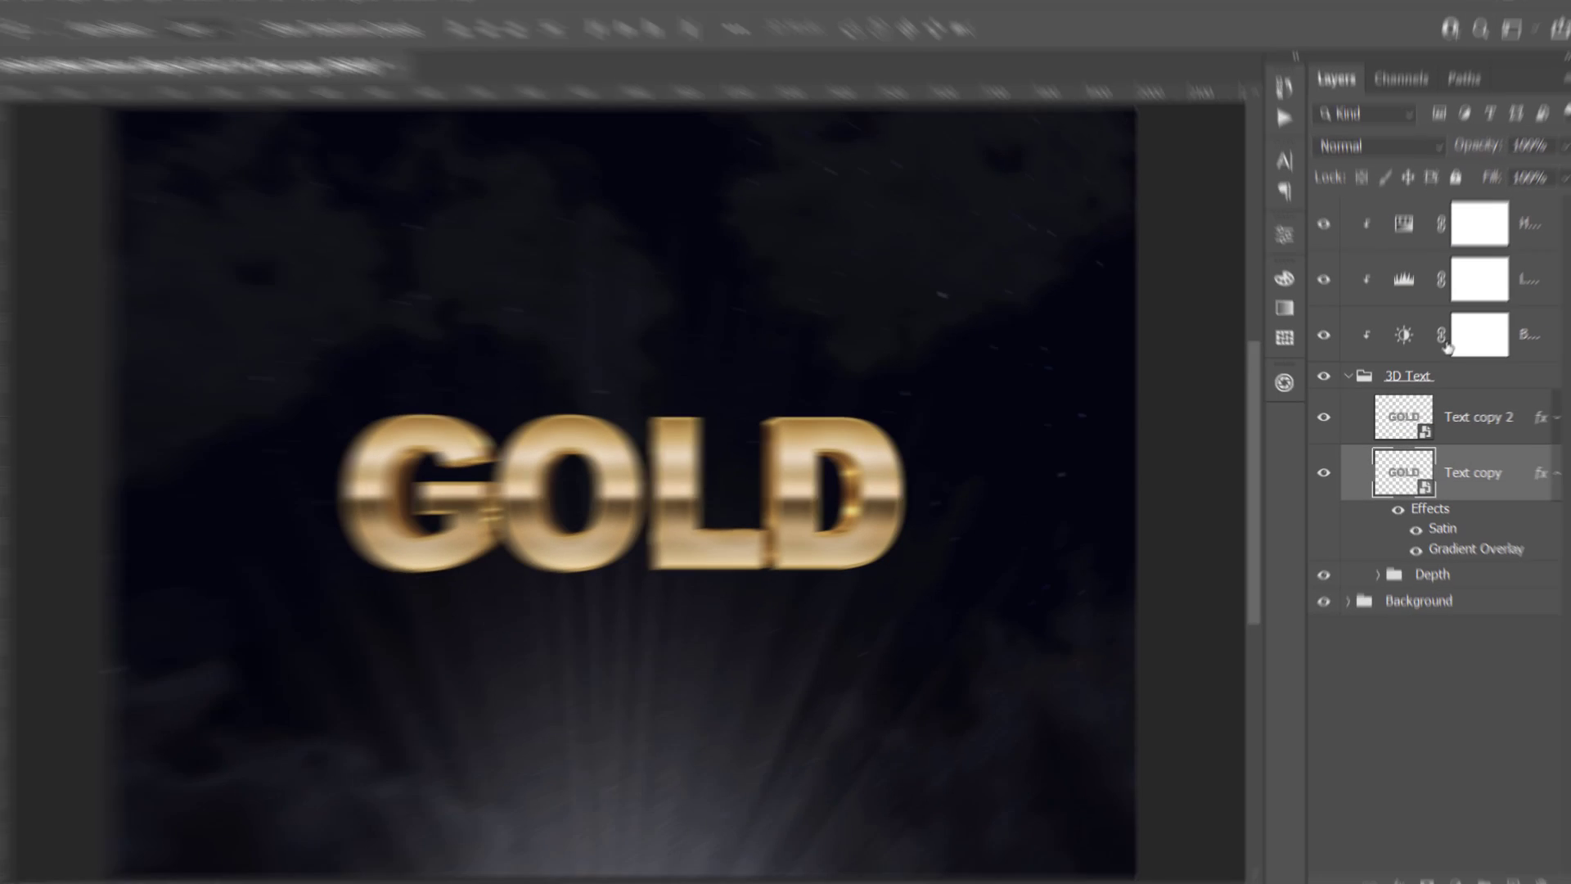
{"action": "left_click", "coordinate": [1414, 524]}
{"action": "left_click", "coordinate": [1414, 524]}
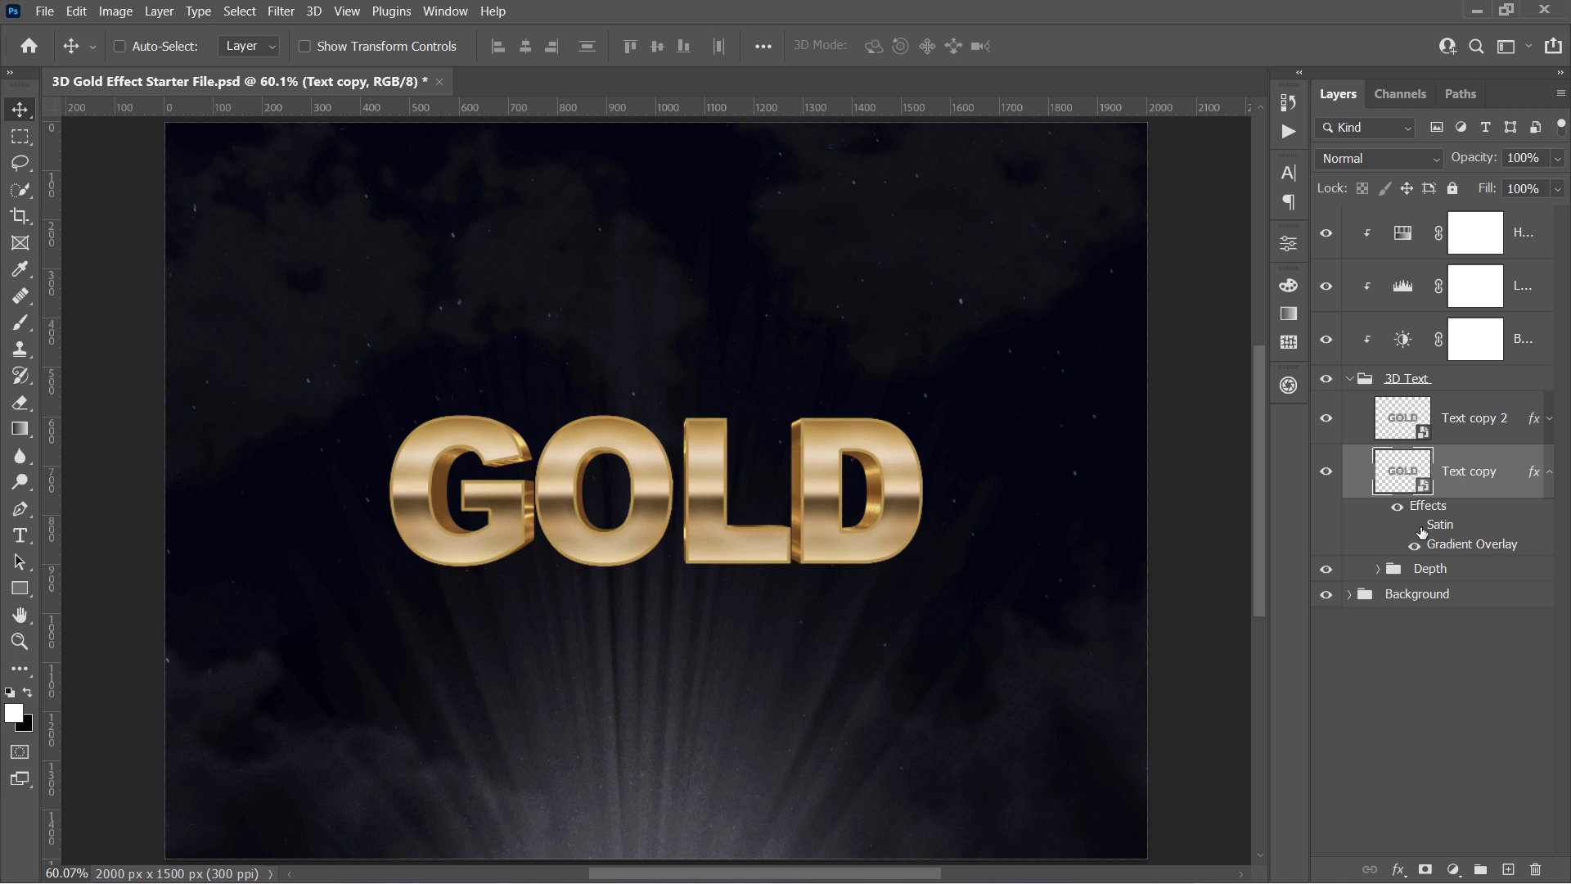
{"action": "left_click", "coordinate": [1419, 527]}
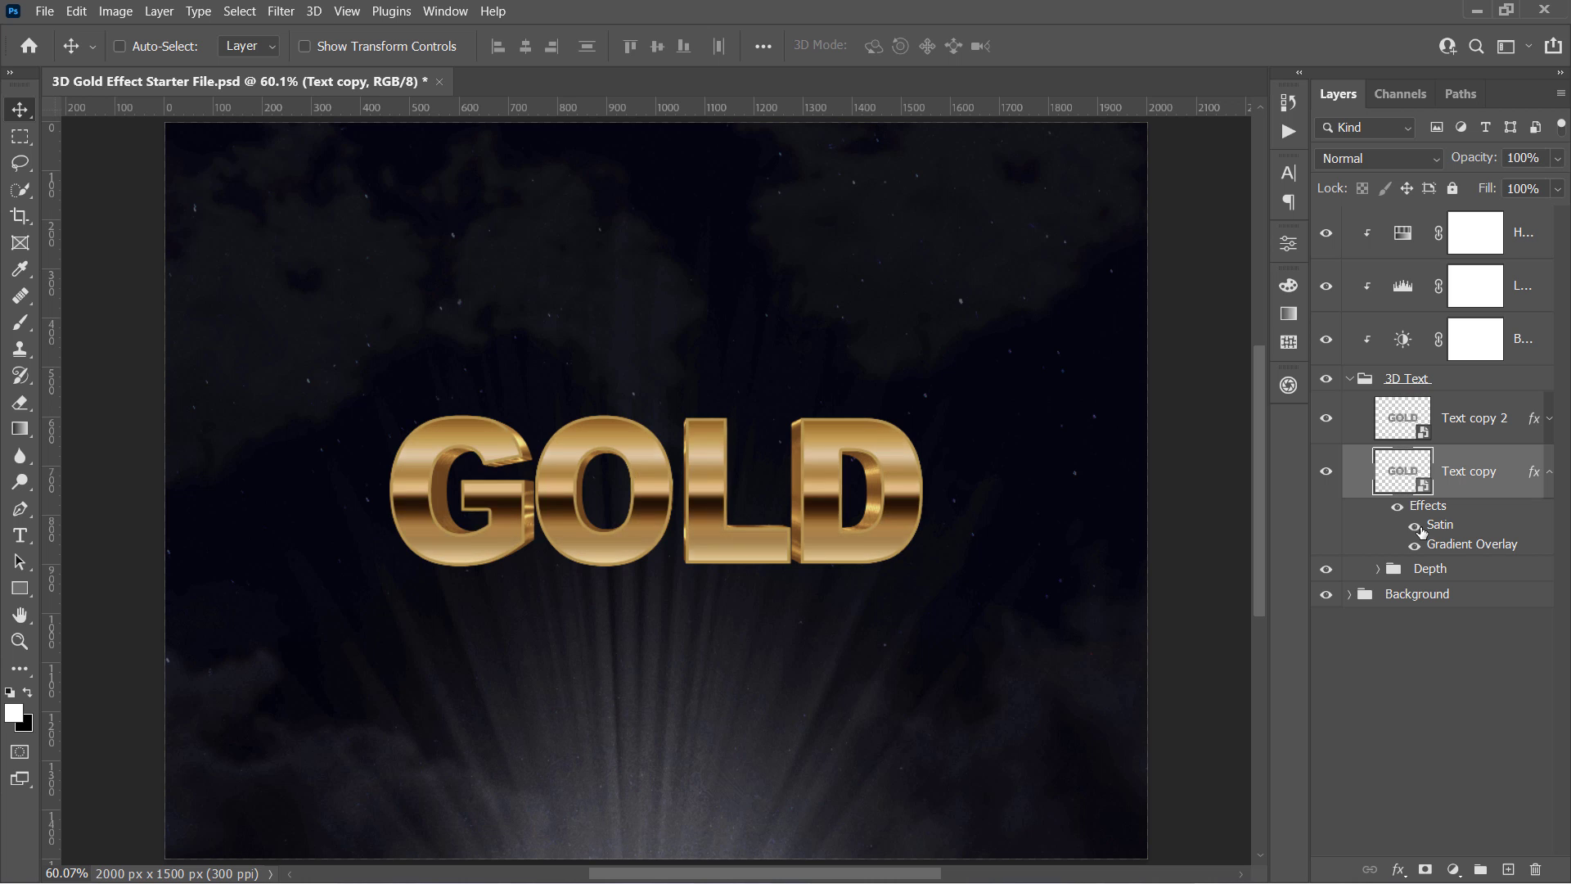
{"action": "left_click", "coordinate": [1418, 527]}
{"action": "left_click", "coordinate": [1549, 471]}
{"action": "key", "text": "ctrl+1"}
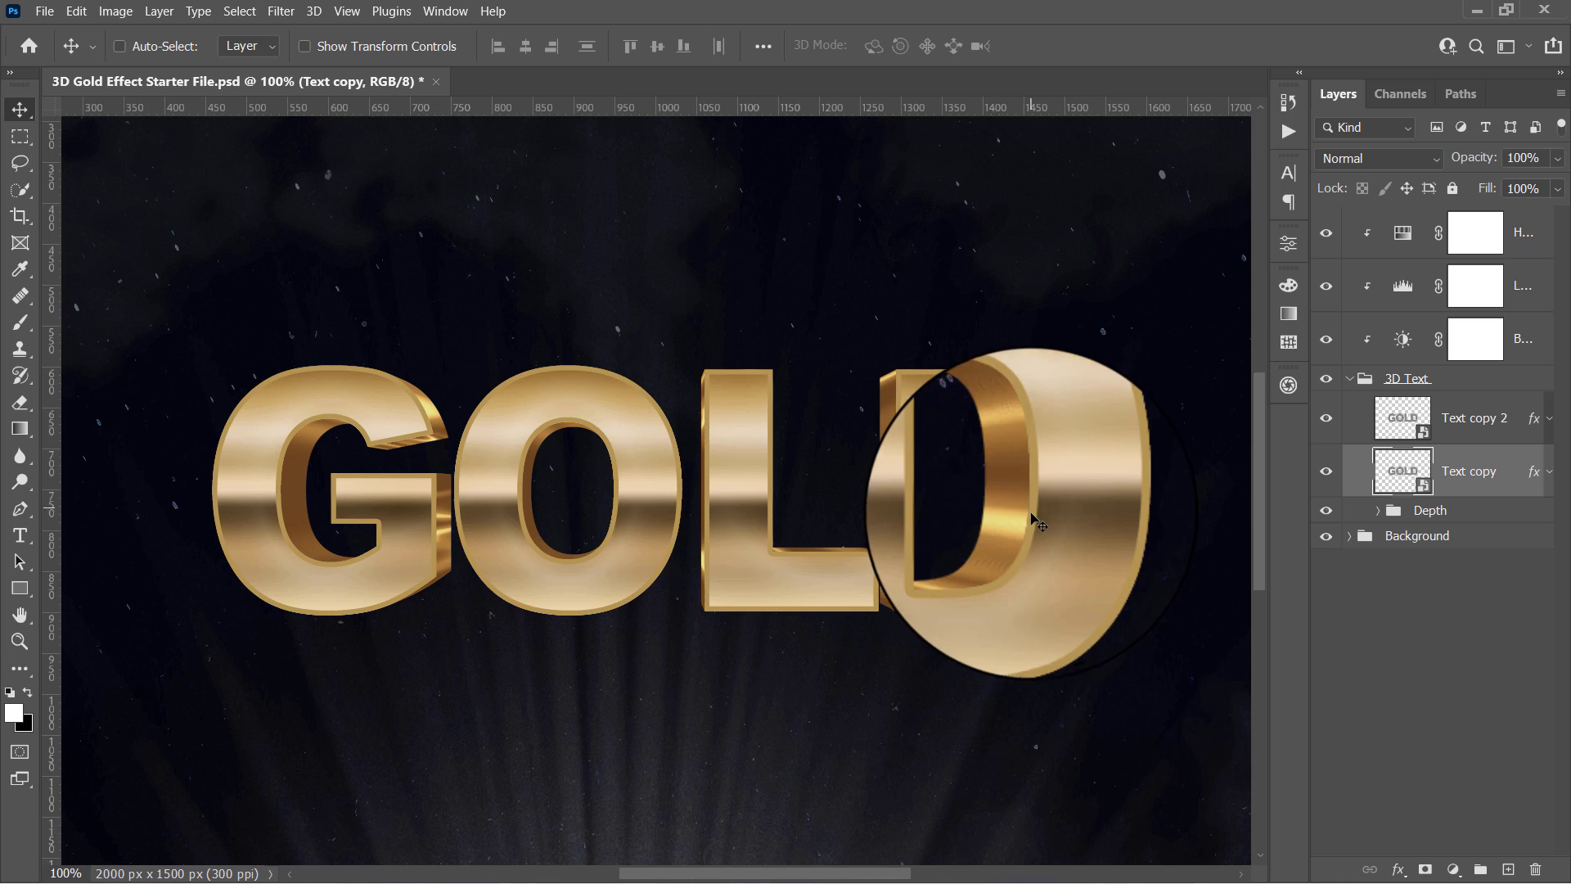
- Give Text copy 2 a Stroke Emboss bevel: size 13, multi-peak gloss contour, 25% shadow opacity
{"action": "left_click", "coordinate": [1549, 418]}
{"action": "left_click", "coordinate": [1505, 440]}
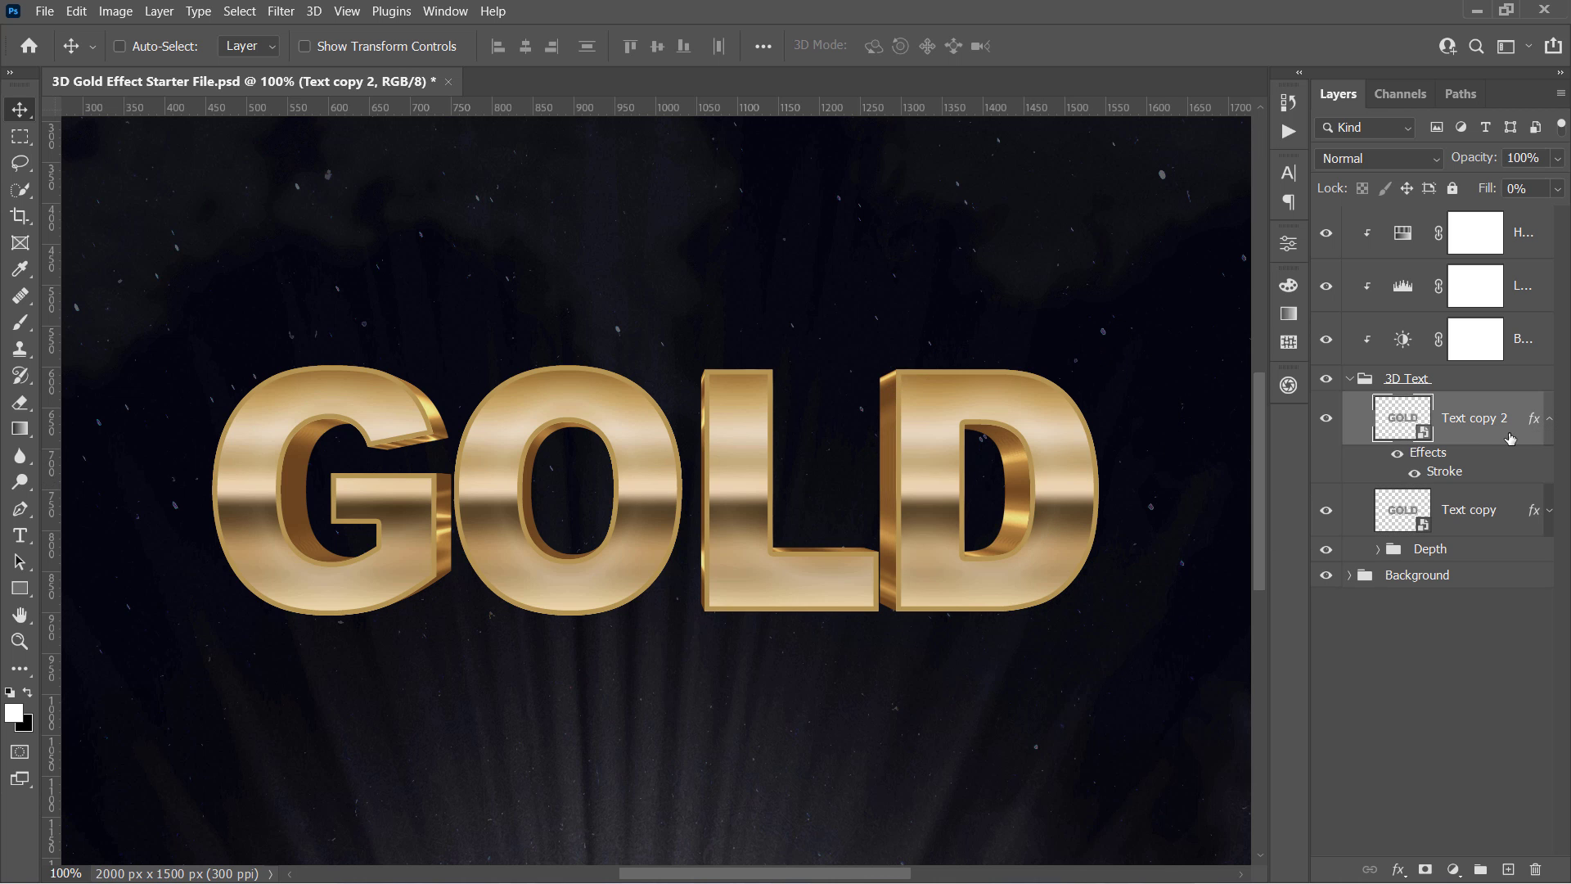
{"action": "double_click", "coordinate": [1511, 439]}
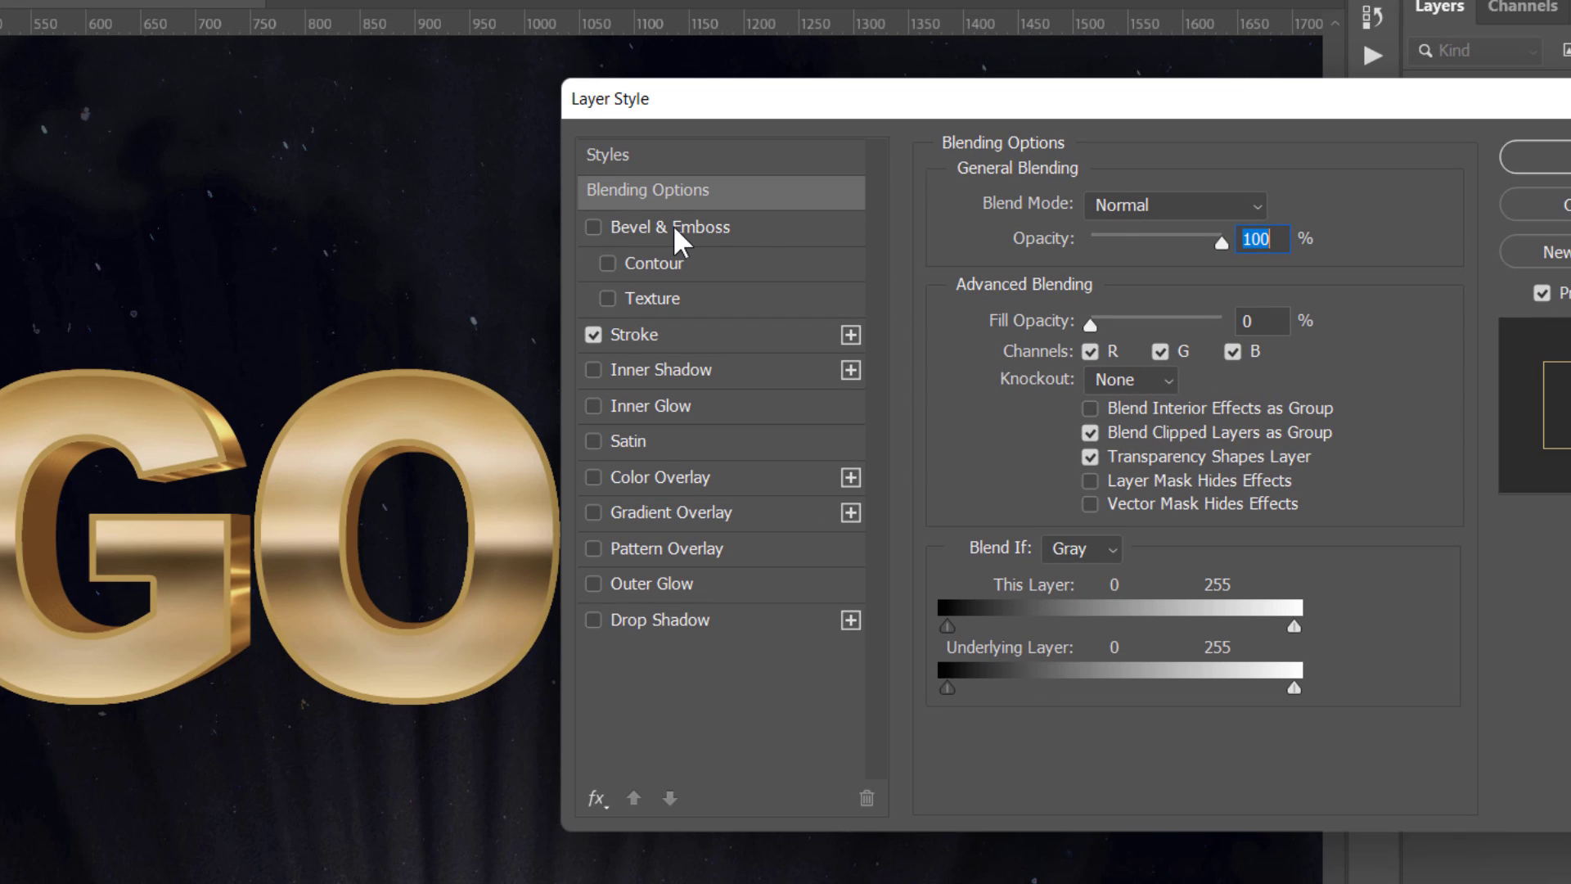
{"action": "left_click", "coordinate": [678, 241]}
{"action": "left_click", "coordinate": [1245, 787]}
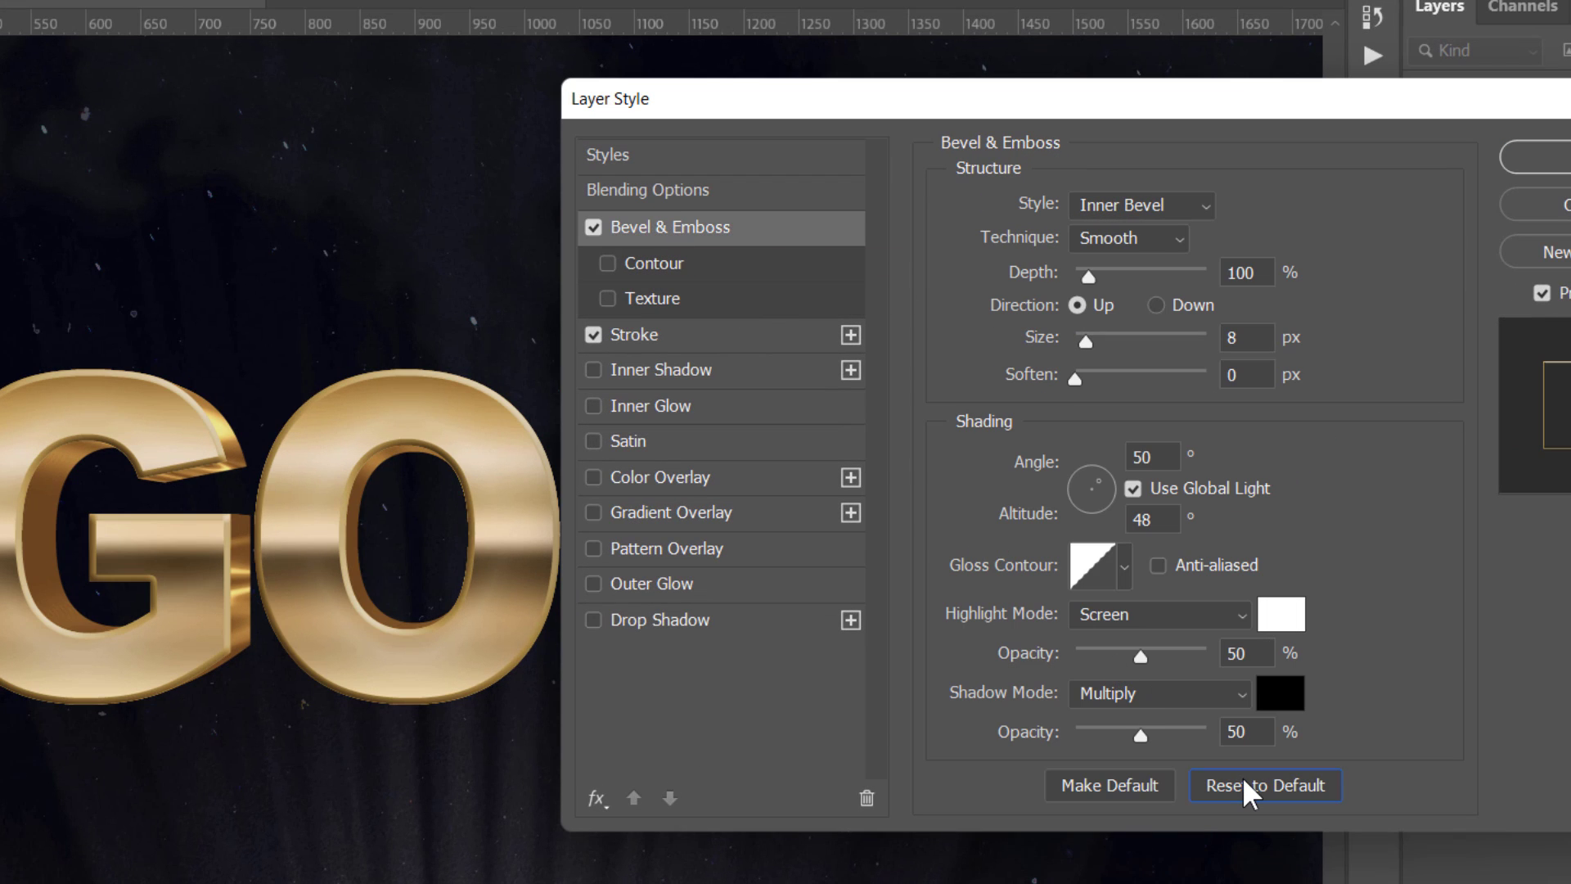
{"action": "left_click", "coordinate": [1156, 208]}
{"action": "left_click", "coordinate": [1154, 328]}
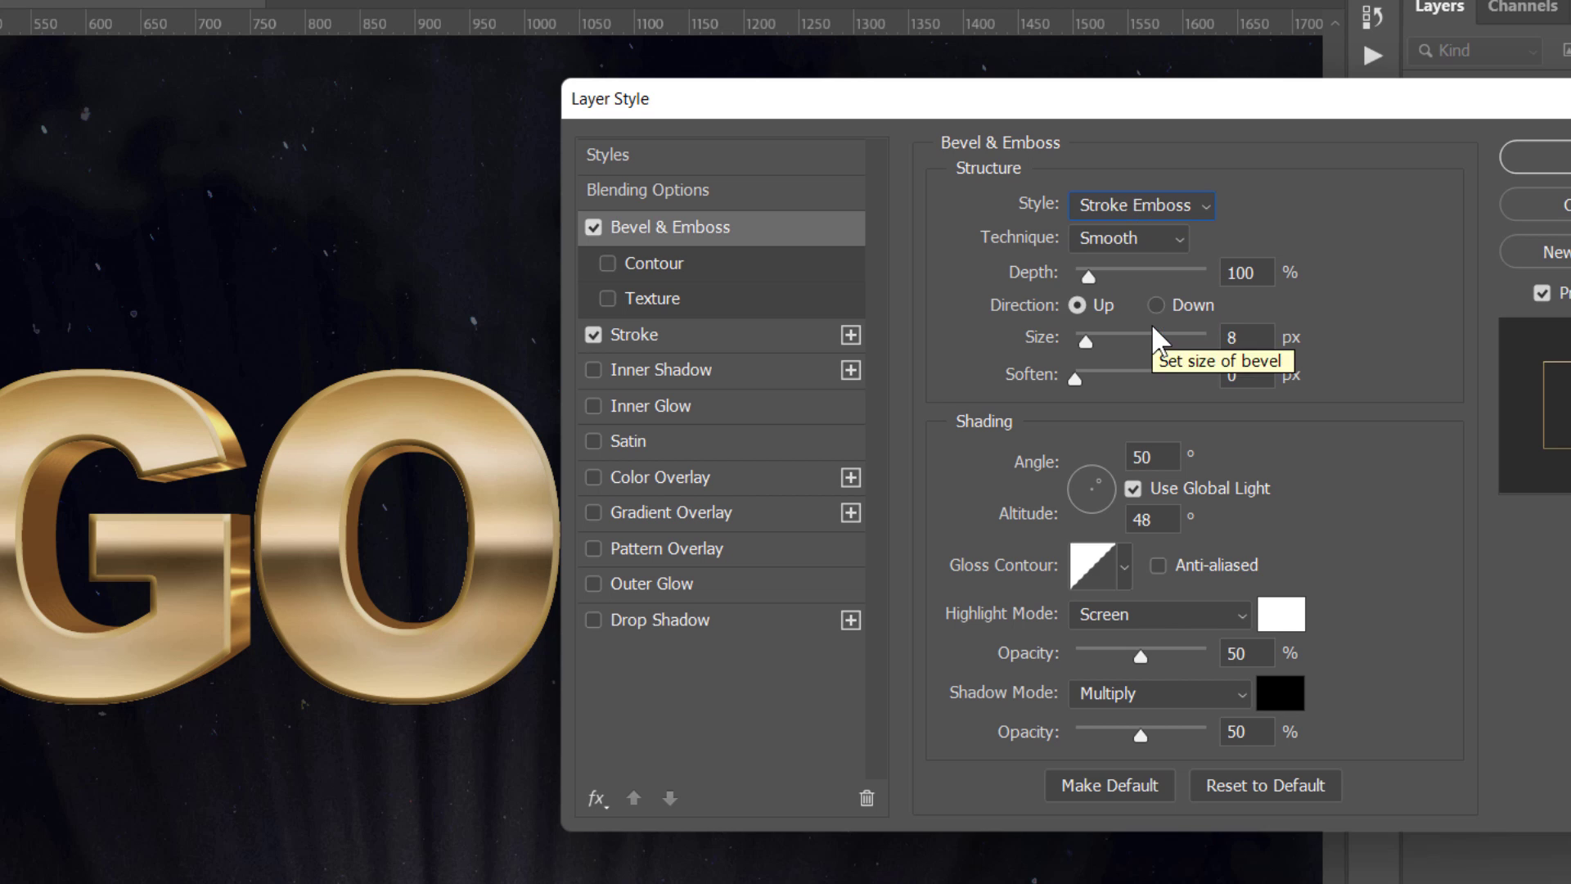
{"action": "left_click", "coordinate": [1127, 586]}
{"action": "left_click", "coordinate": [1052, 680]}
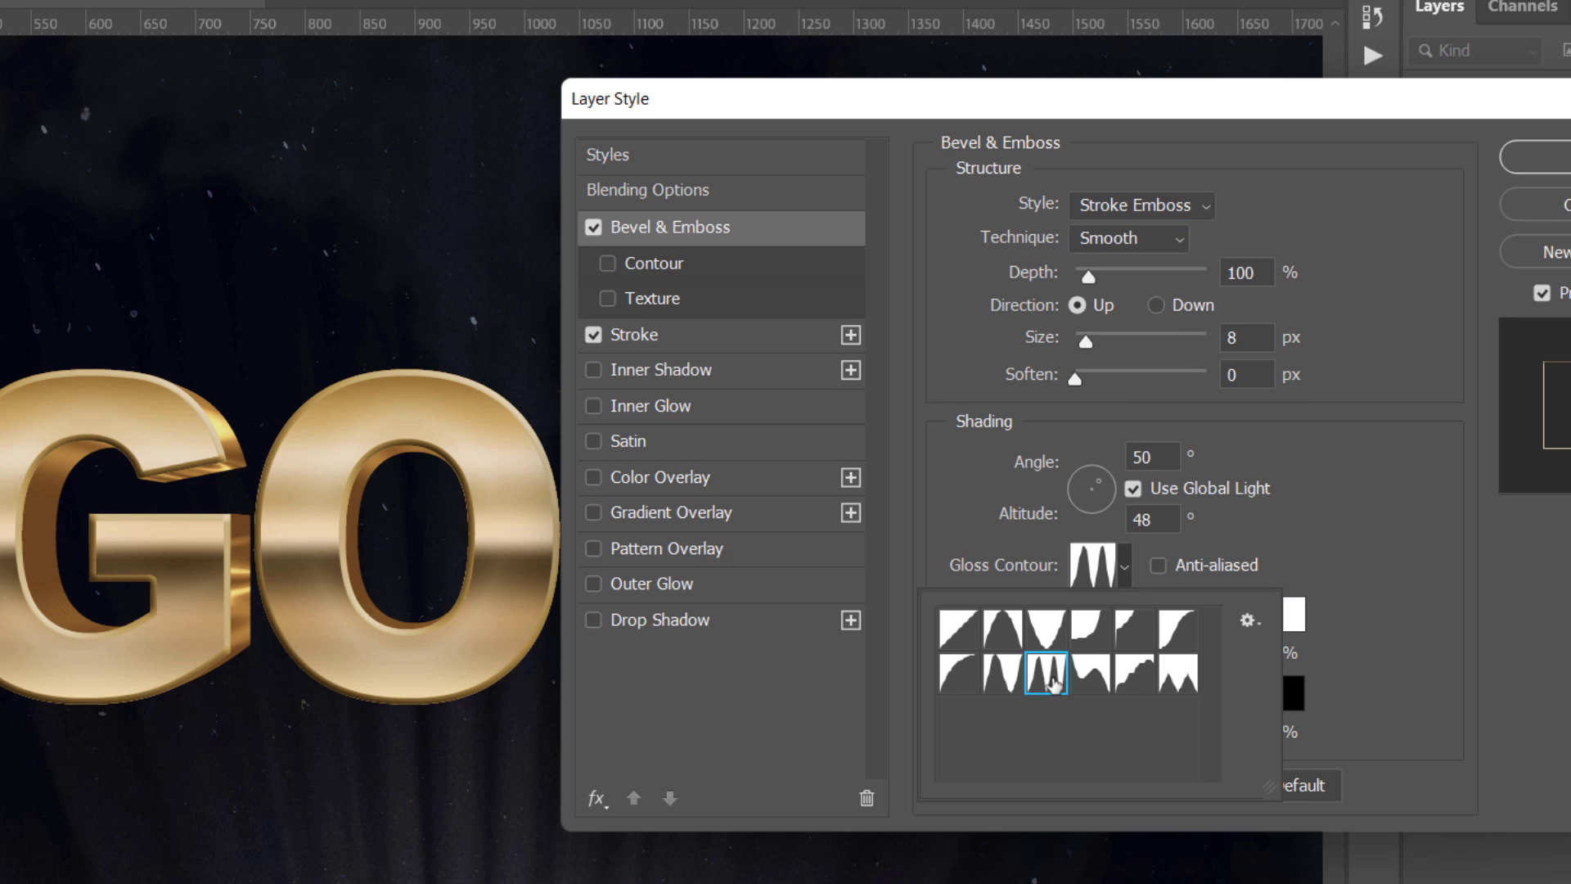
{"action": "left_click_drag", "start_coordinate": [1103, 732], "coordinate": [1115, 735]}
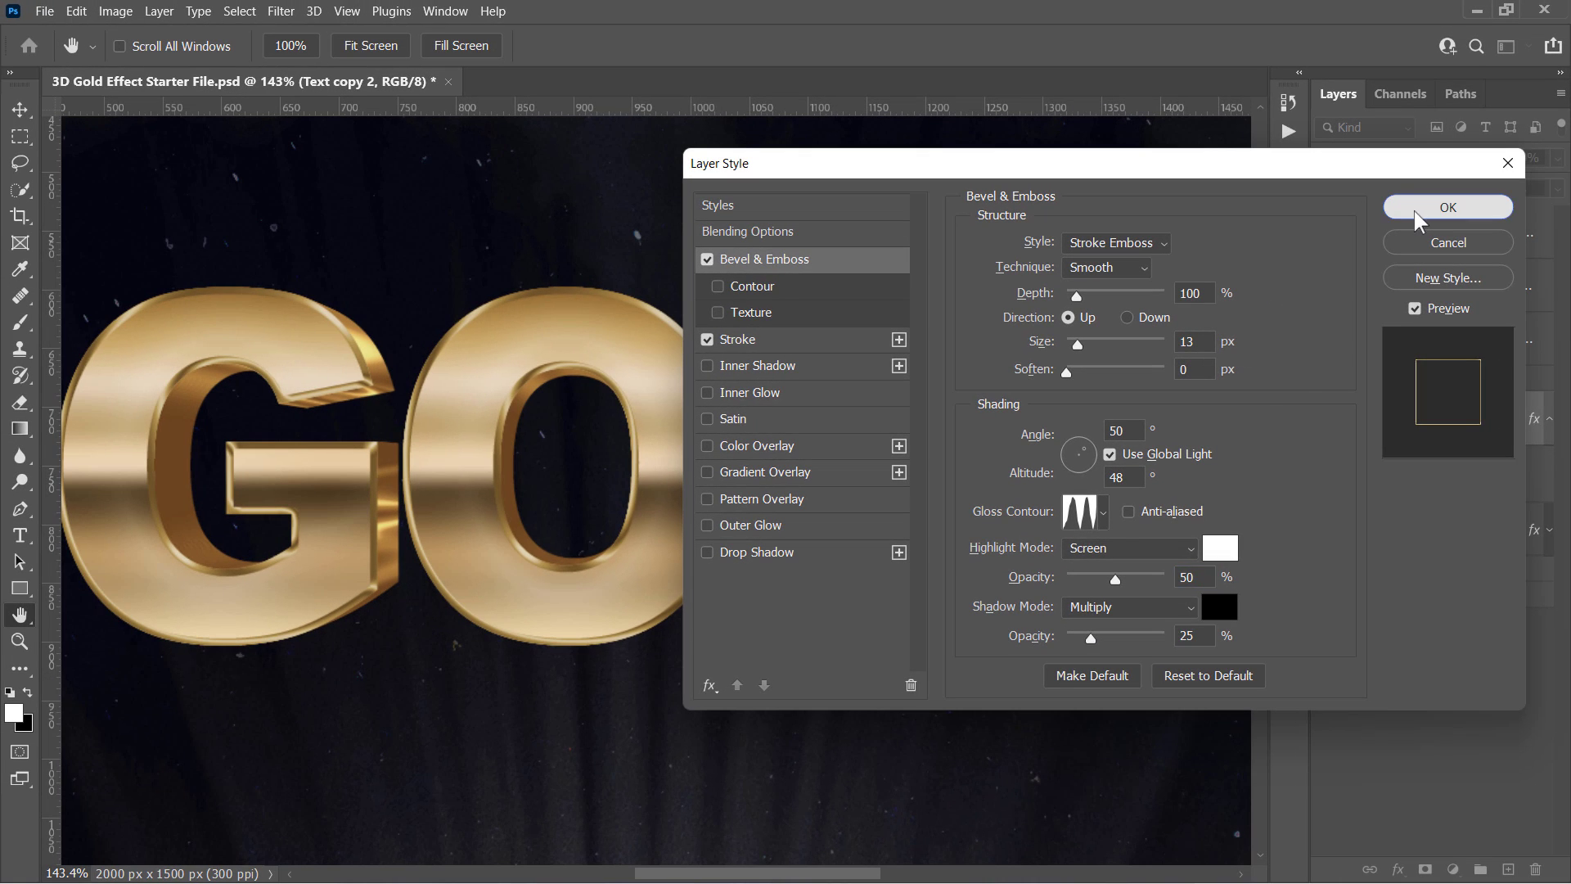
{"action": "left_click", "coordinate": [1555, 156]}
{"action": "key", "text": "ctrl+0"}
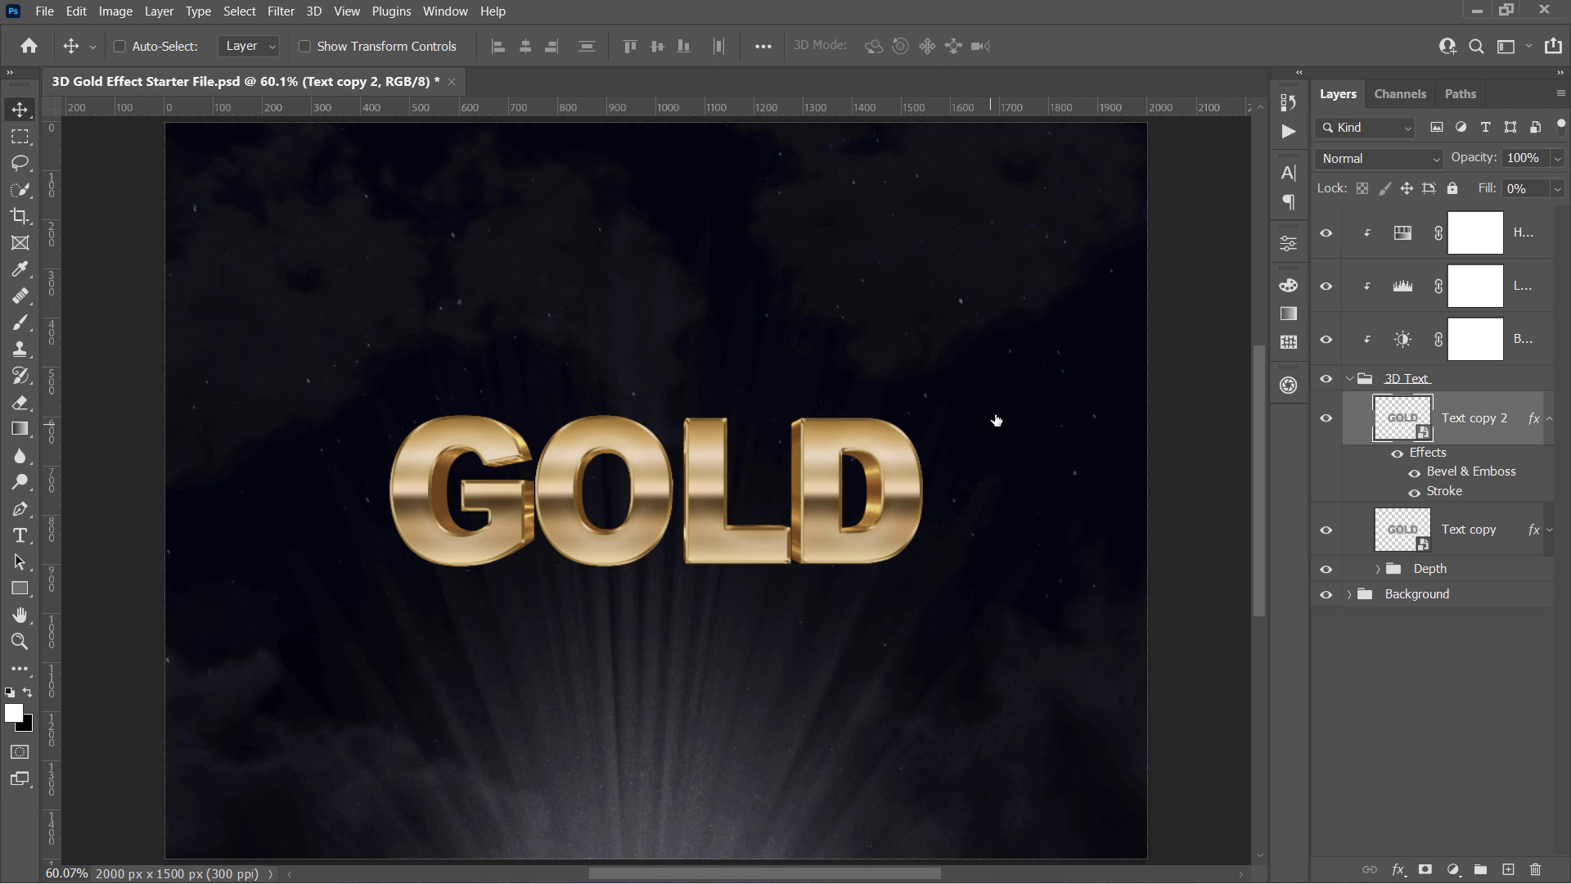
- Expand the Depth group to inspect its Text layer, then select the Text copy smart object layer
{"action": "left_click", "coordinate": [1549, 419]}
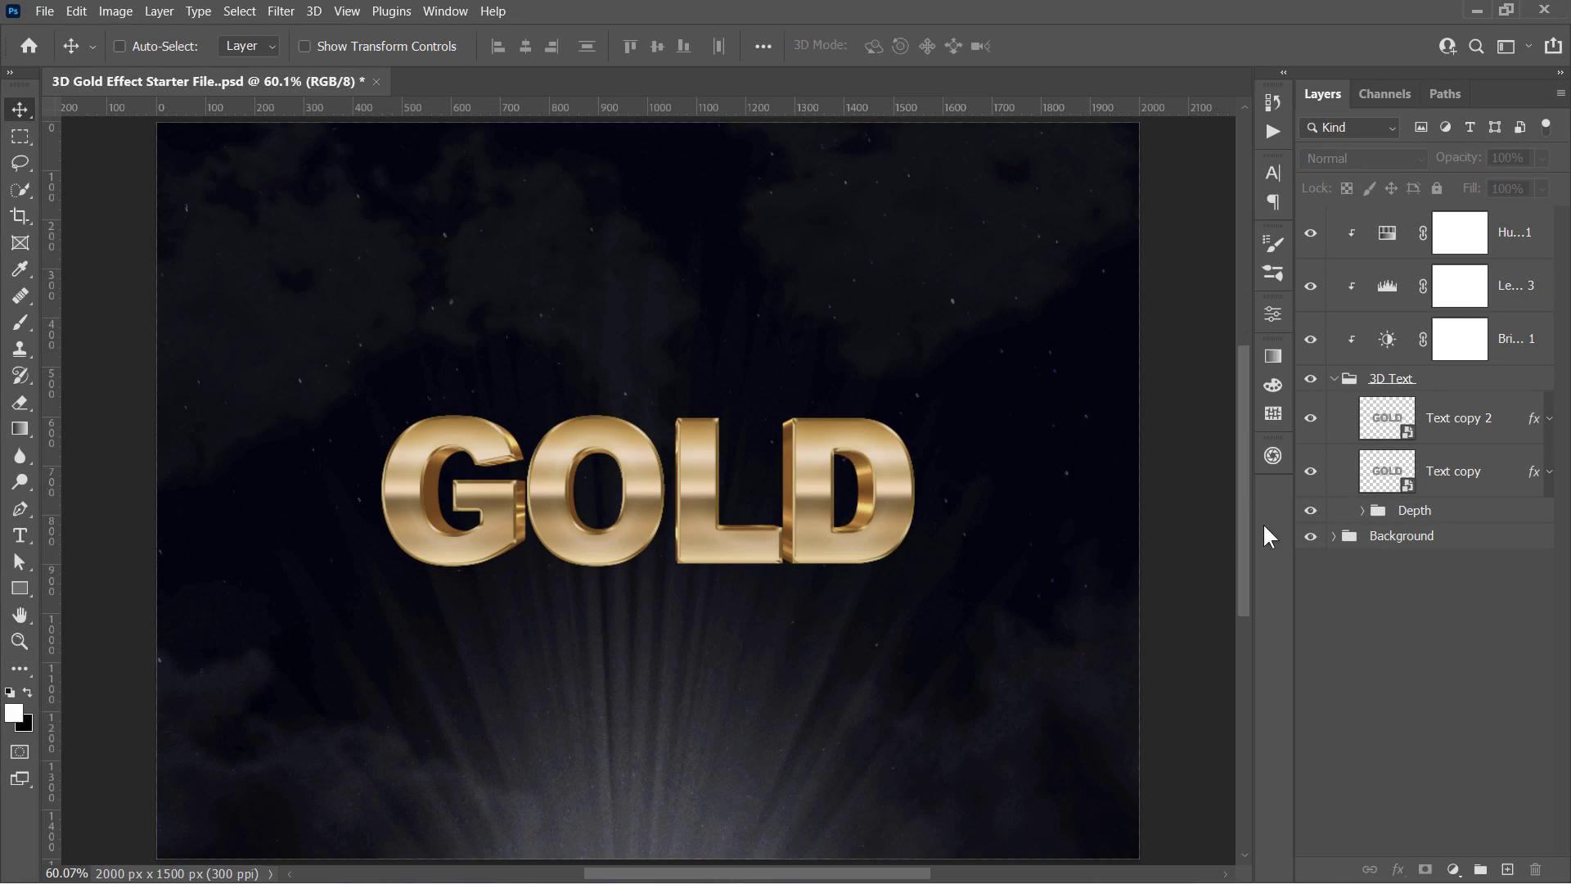
{"action": "left_click", "coordinate": [1362, 510]}
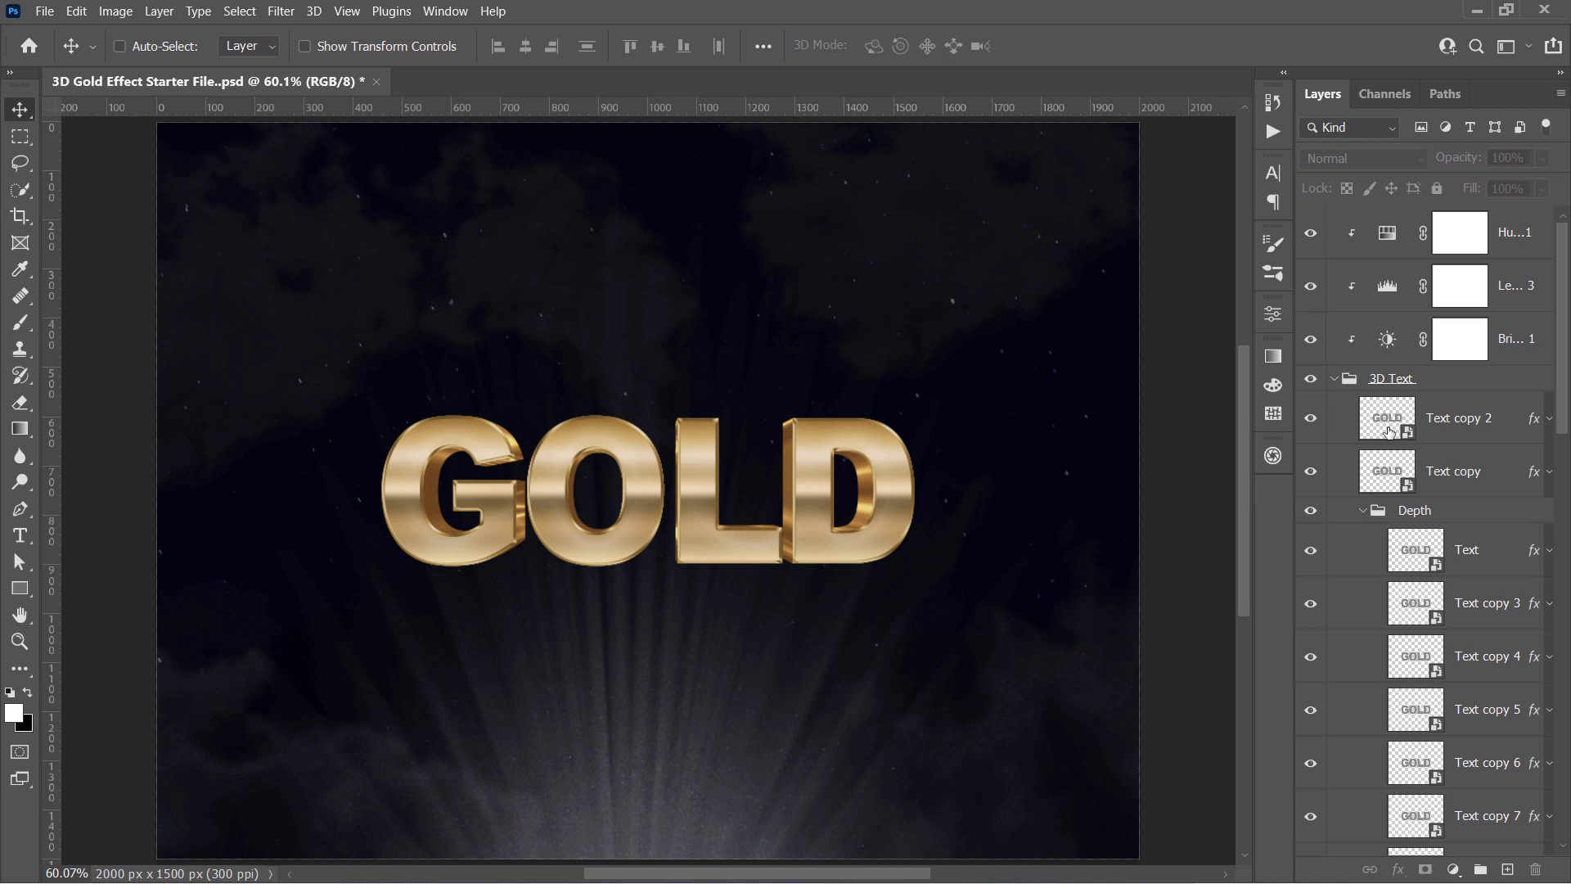
{"action": "left_click", "coordinate": [1495, 568]}
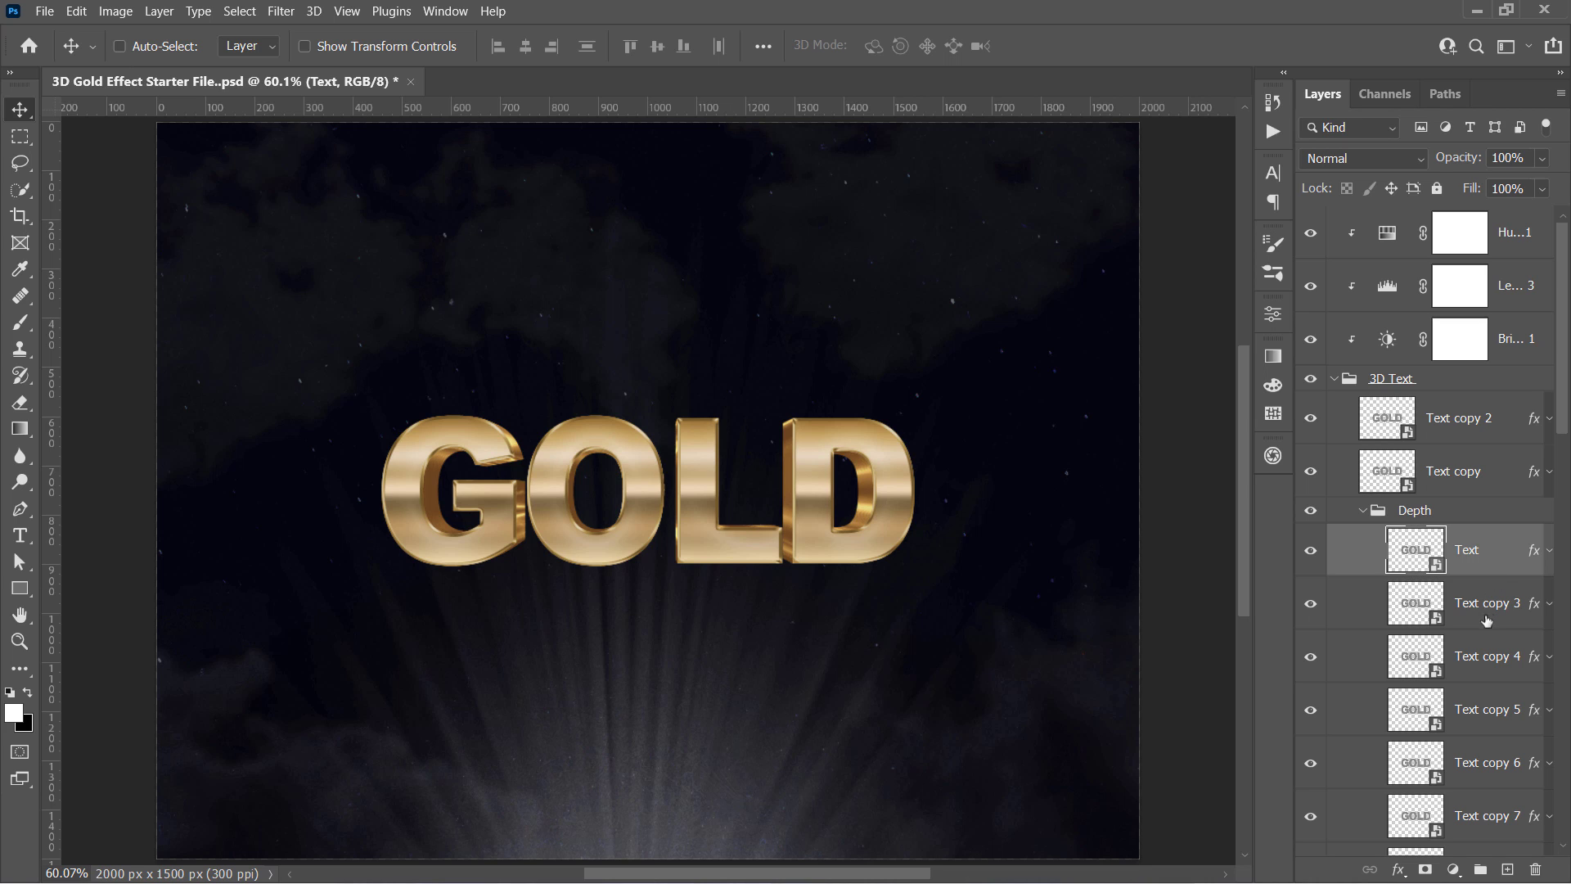
{"action": "scroll", "coordinate": [1481, 652], "scroll_direction": "down", "scroll_amount": 10}
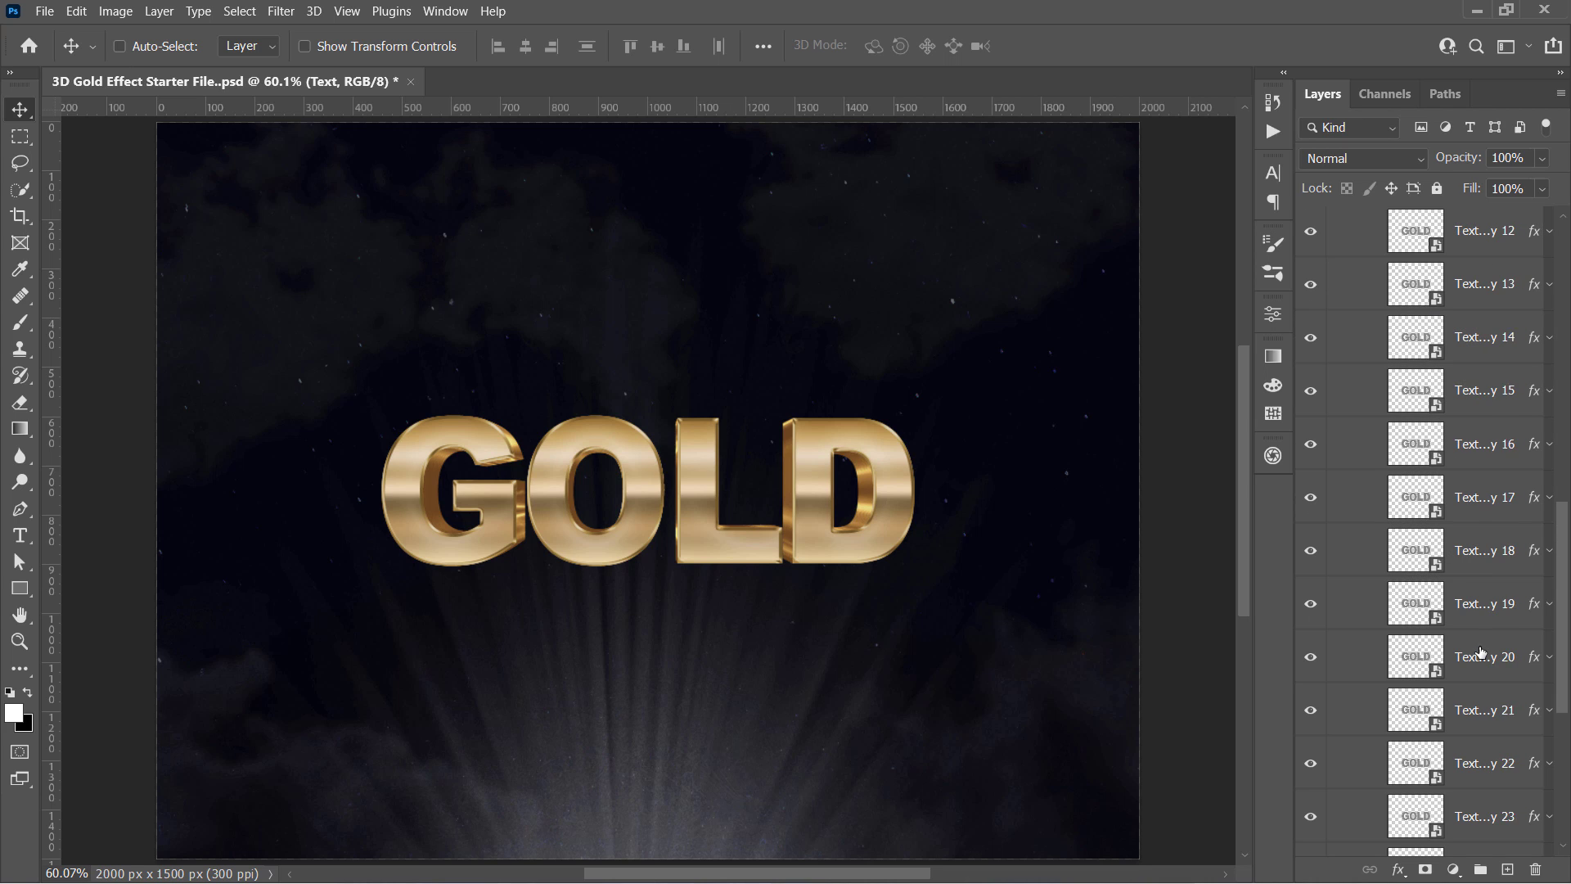
{"action": "scroll", "coordinate": [1481, 652], "scroll_direction": "up", "scroll_amount": 10}
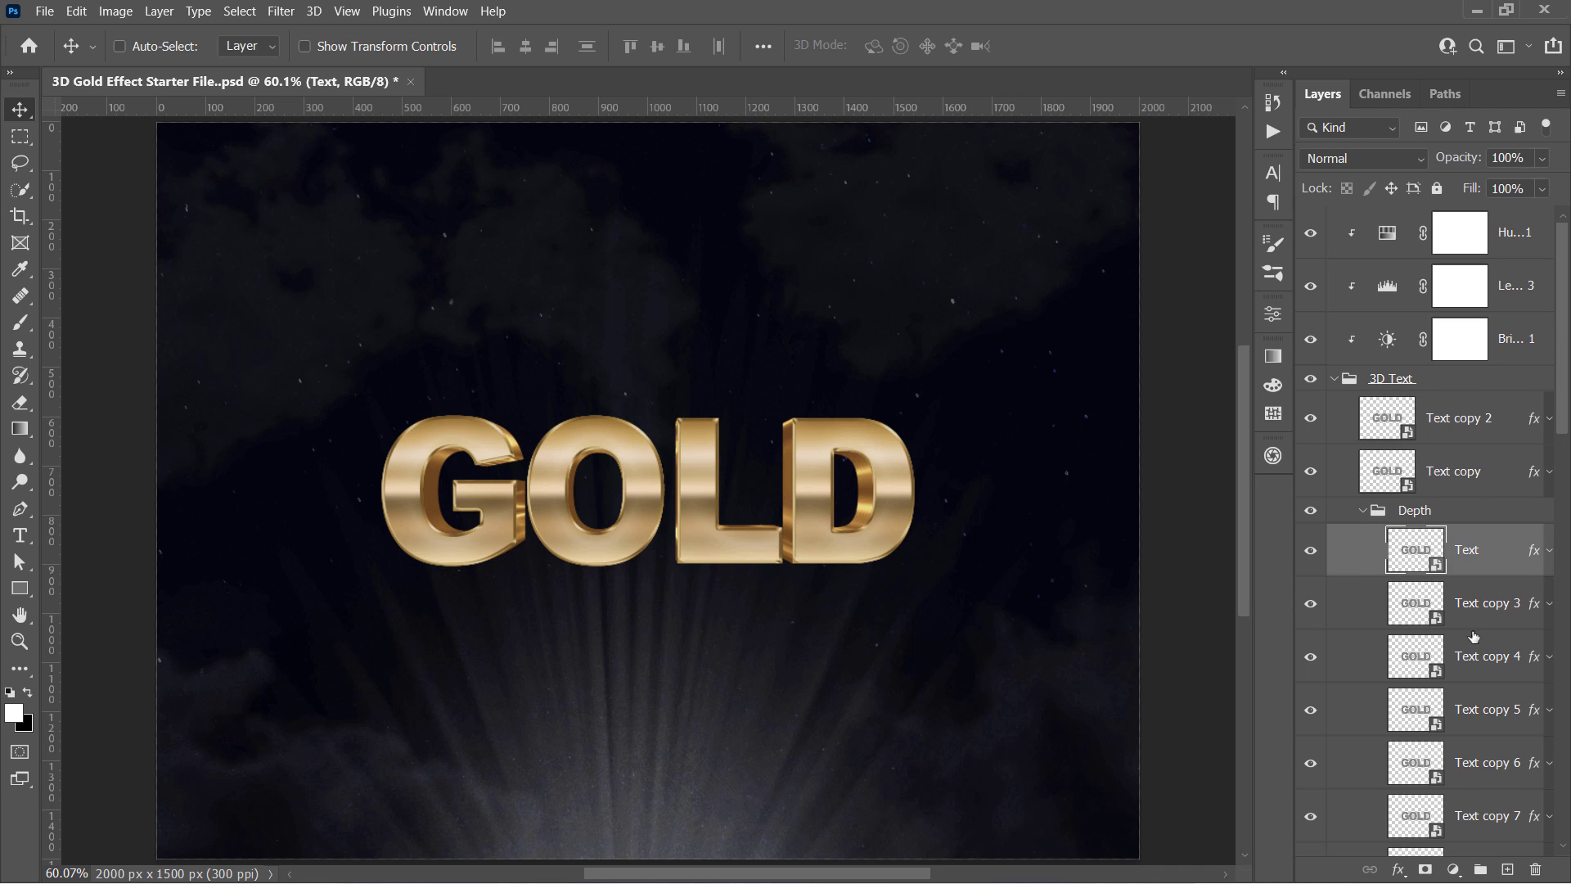
{"action": "left_click", "coordinate": [1392, 457]}
- In the Text copy smart object, change GOLD to PREMIUM in the Aerokids font and save
{"action": "double_click", "coordinate": [1389, 464]}
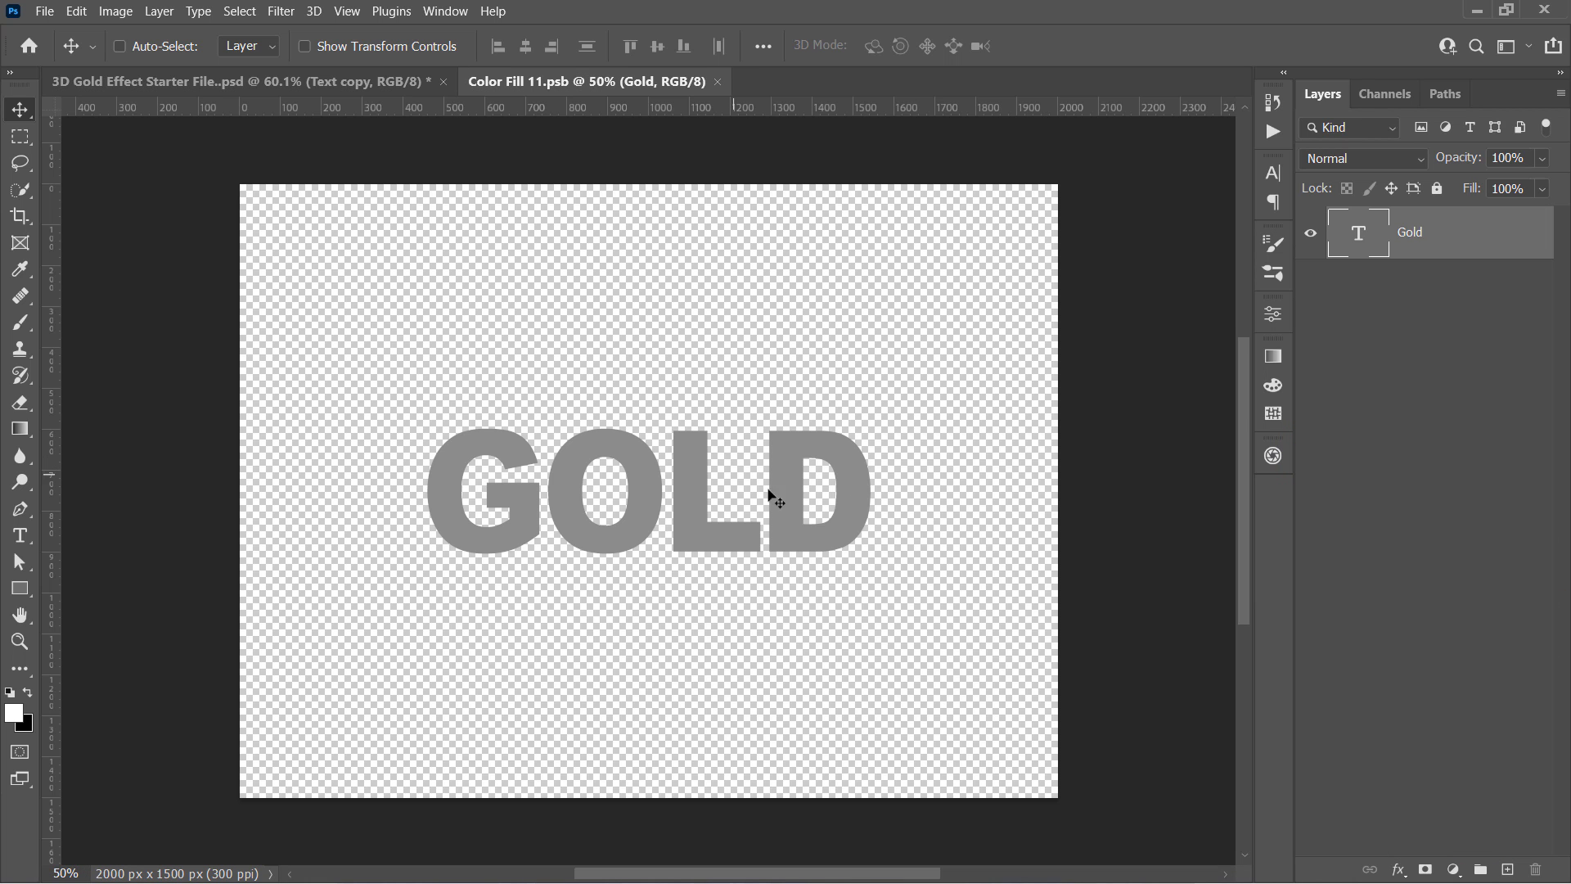
{"action": "double_click", "coordinate": [773, 499]}
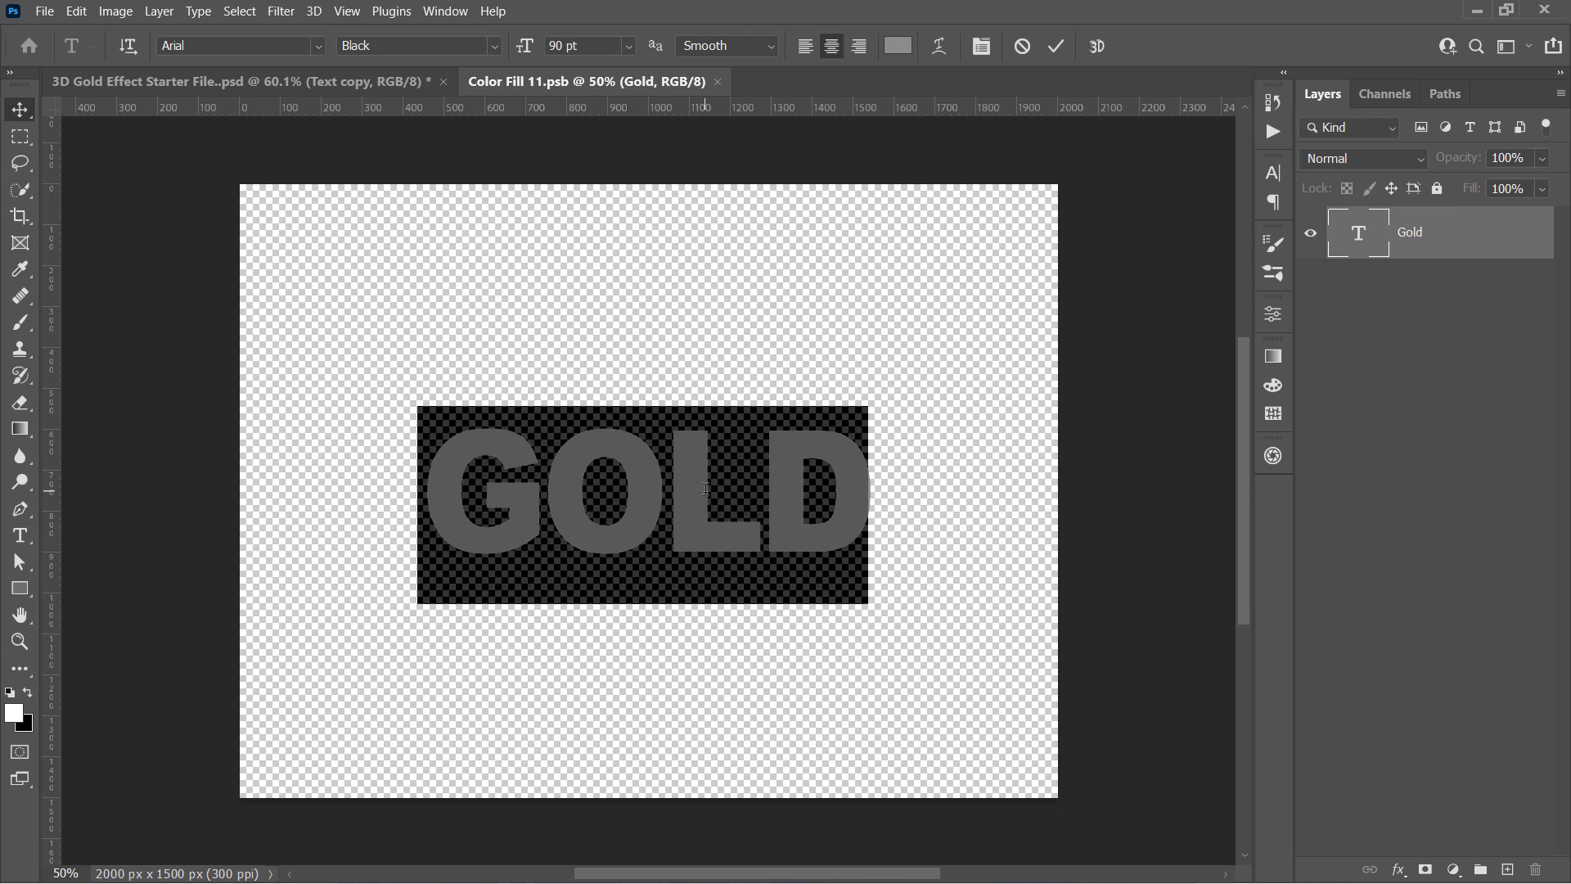
{"action": "type", "text": "PREMIUM"}
{"action": "key", "text": "ctrl+a"}
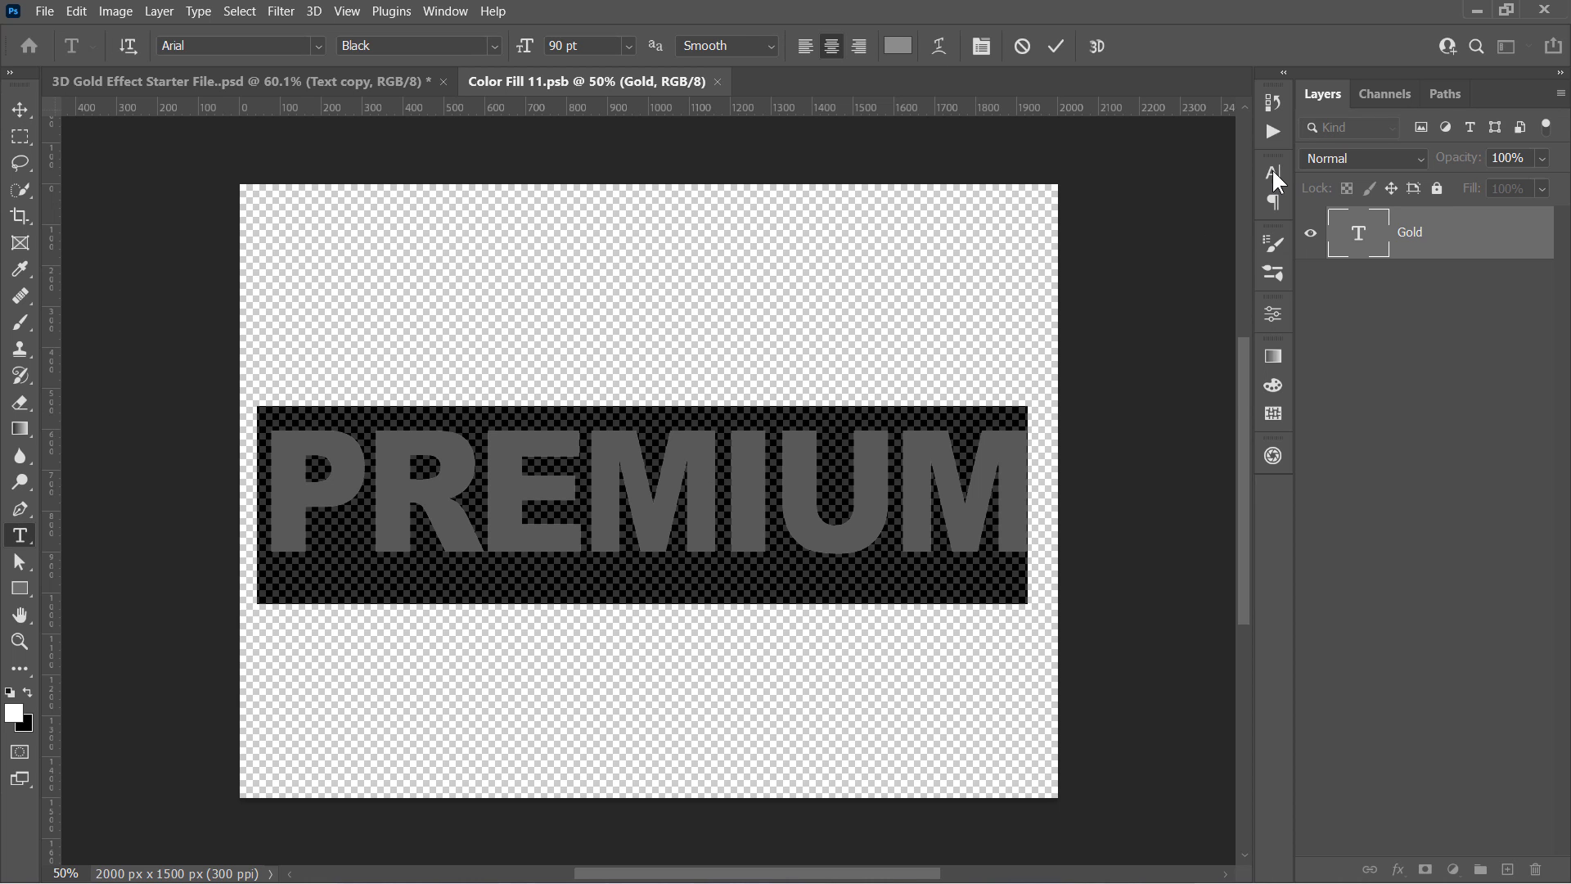
{"action": "left_click", "coordinate": [1273, 173]}
{"action": "scroll", "coordinate": [1150, 204], "scroll_direction": "up", "scroll_amount": 3}
{"action": "left_click", "coordinate": [1150, 259]}
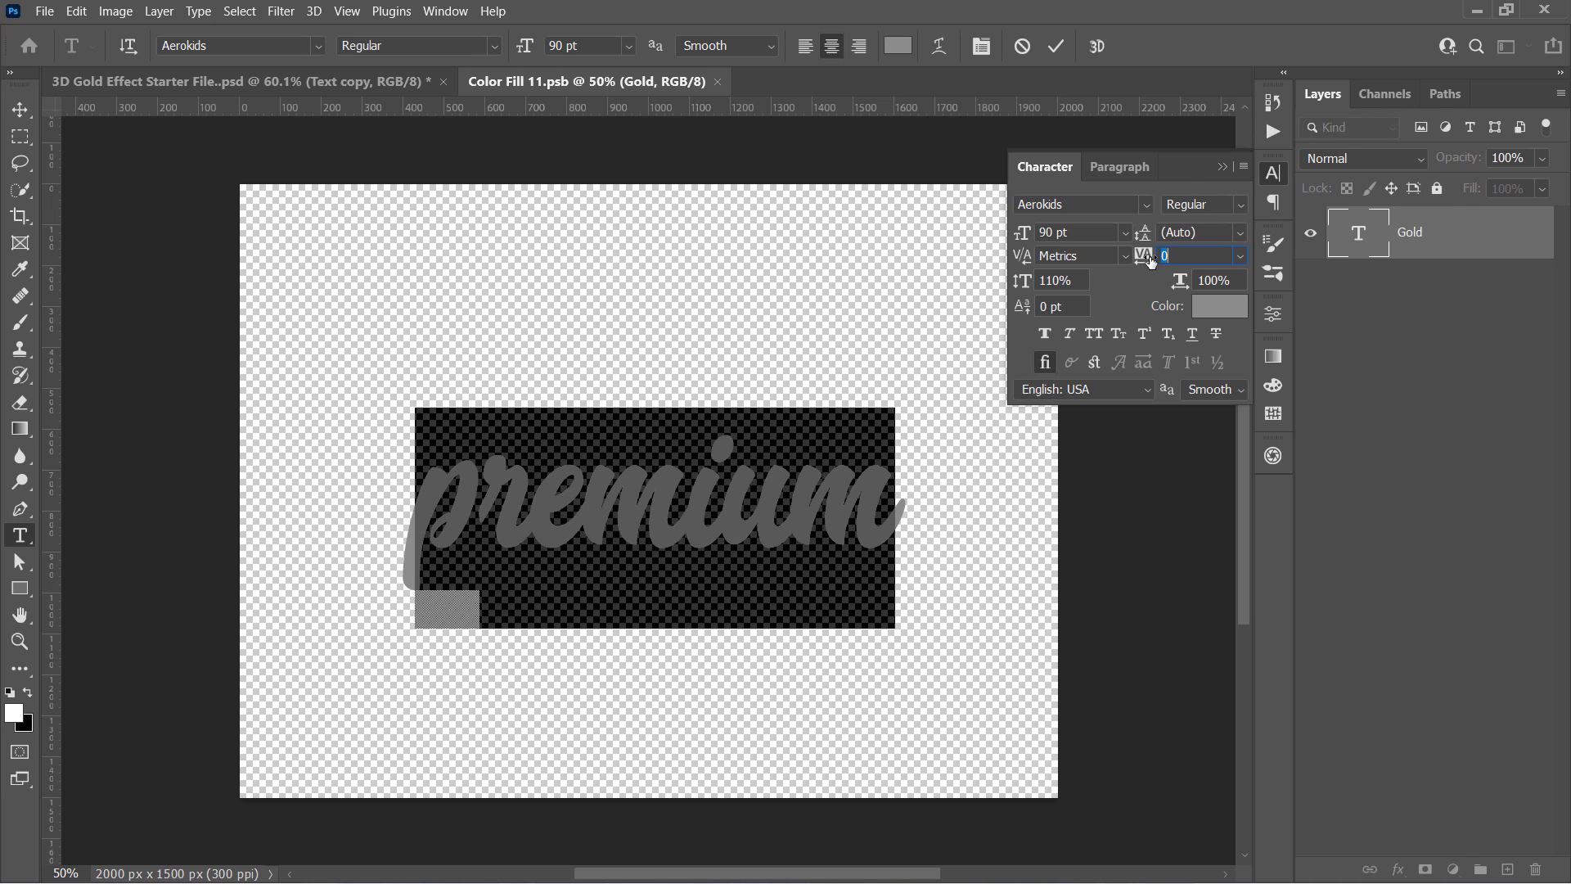
{"action": "left_click", "coordinate": [1222, 166]}
{"action": "left_click", "coordinate": [1056, 46]}
{"action": "key", "text": "v"}
{"action": "key", "text": "ctrl+s"}
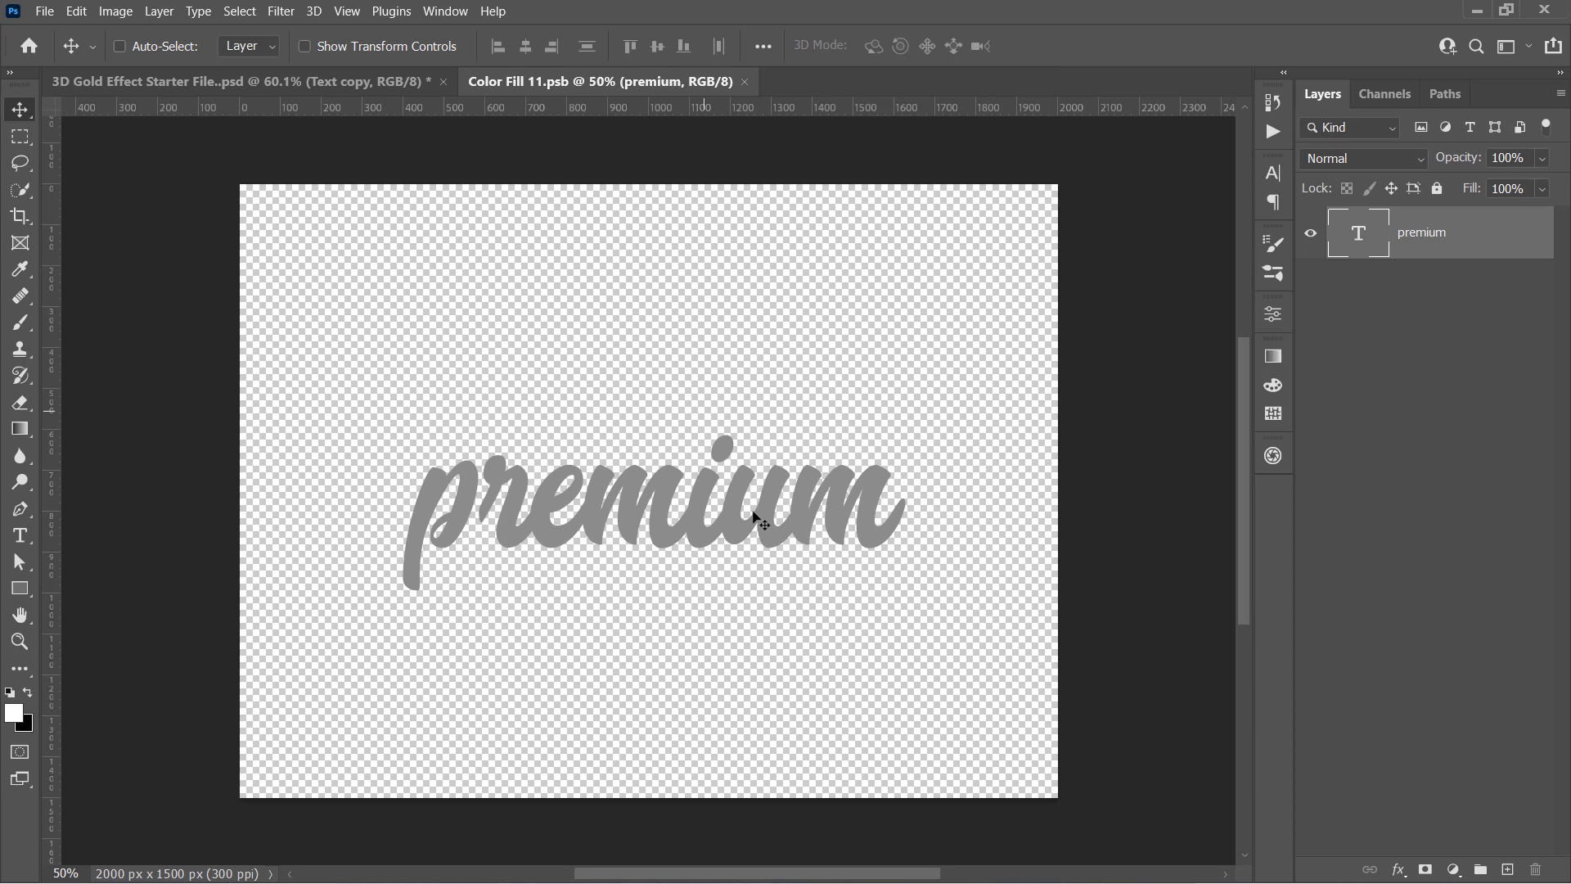
{"action": "left_click", "coordinate": [370, 85]}
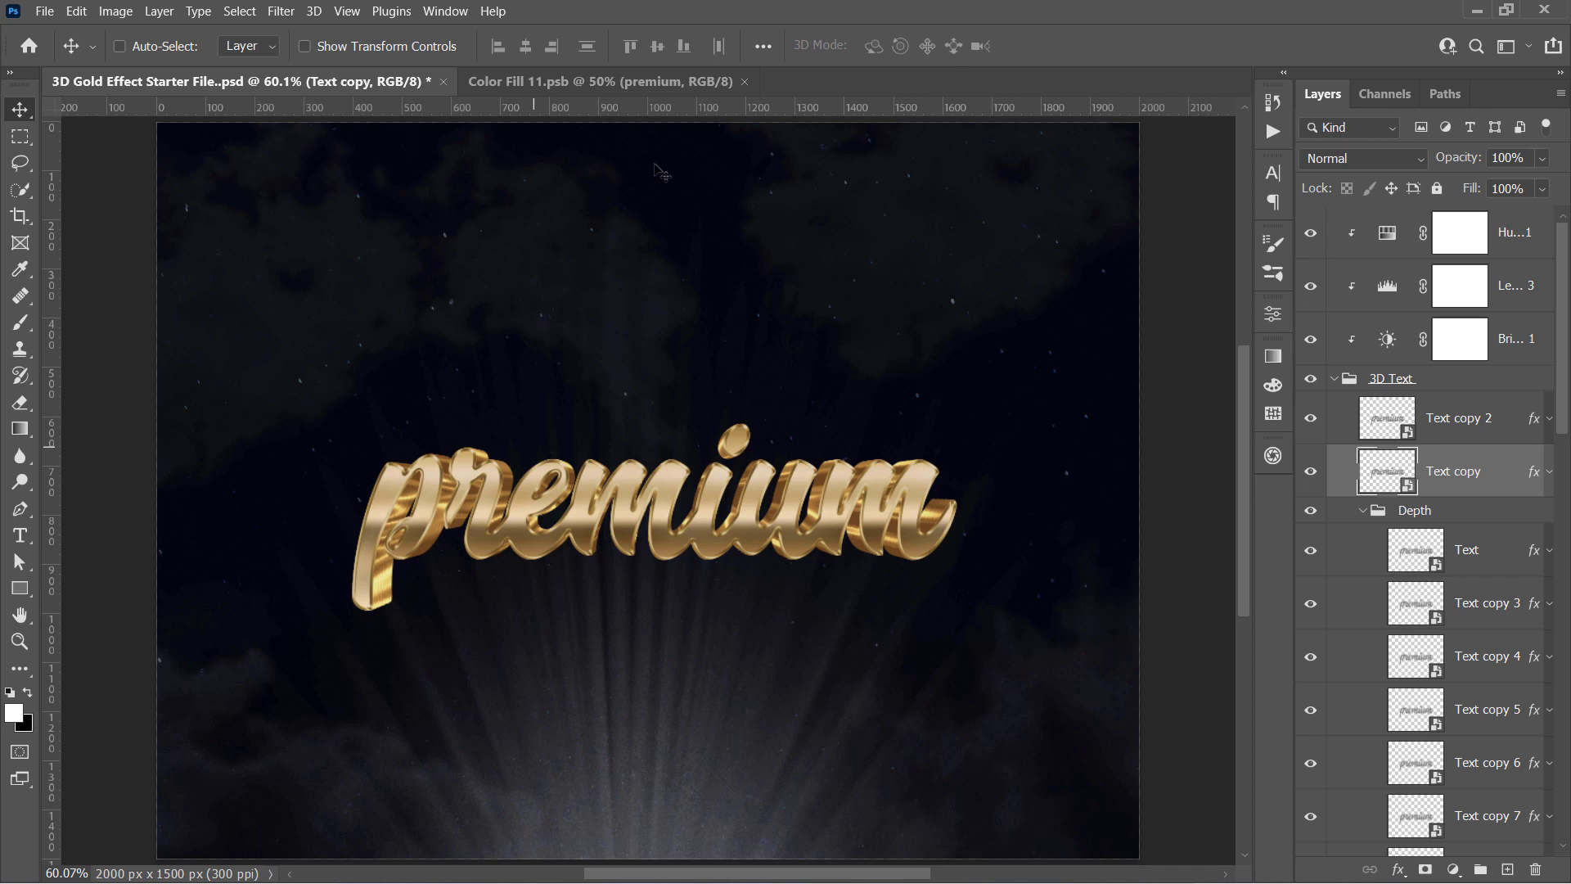
- Tile the smart object canvas with staggered rows of duplicated premium text and save it
{"action": "left_click", "coordinate": [640, 83]}
{"action": "left_click_drag", "start_coordinate": [661, 508], "coordinate": [703, 720], "text": "alt"}
{"action": "left_click", "coordinate": [1407, 450], "text": "shift"}
{"action": "left_click_drag", "start_coordinate": [737, 459], "coordinate": [47, 523], "text": "alt"}
{"action": "key", "text": "ctrl+0"}
{"action": "key", "text": "ctrl+s"}
{"action": "left_click", "coordinate": [358, 85]}
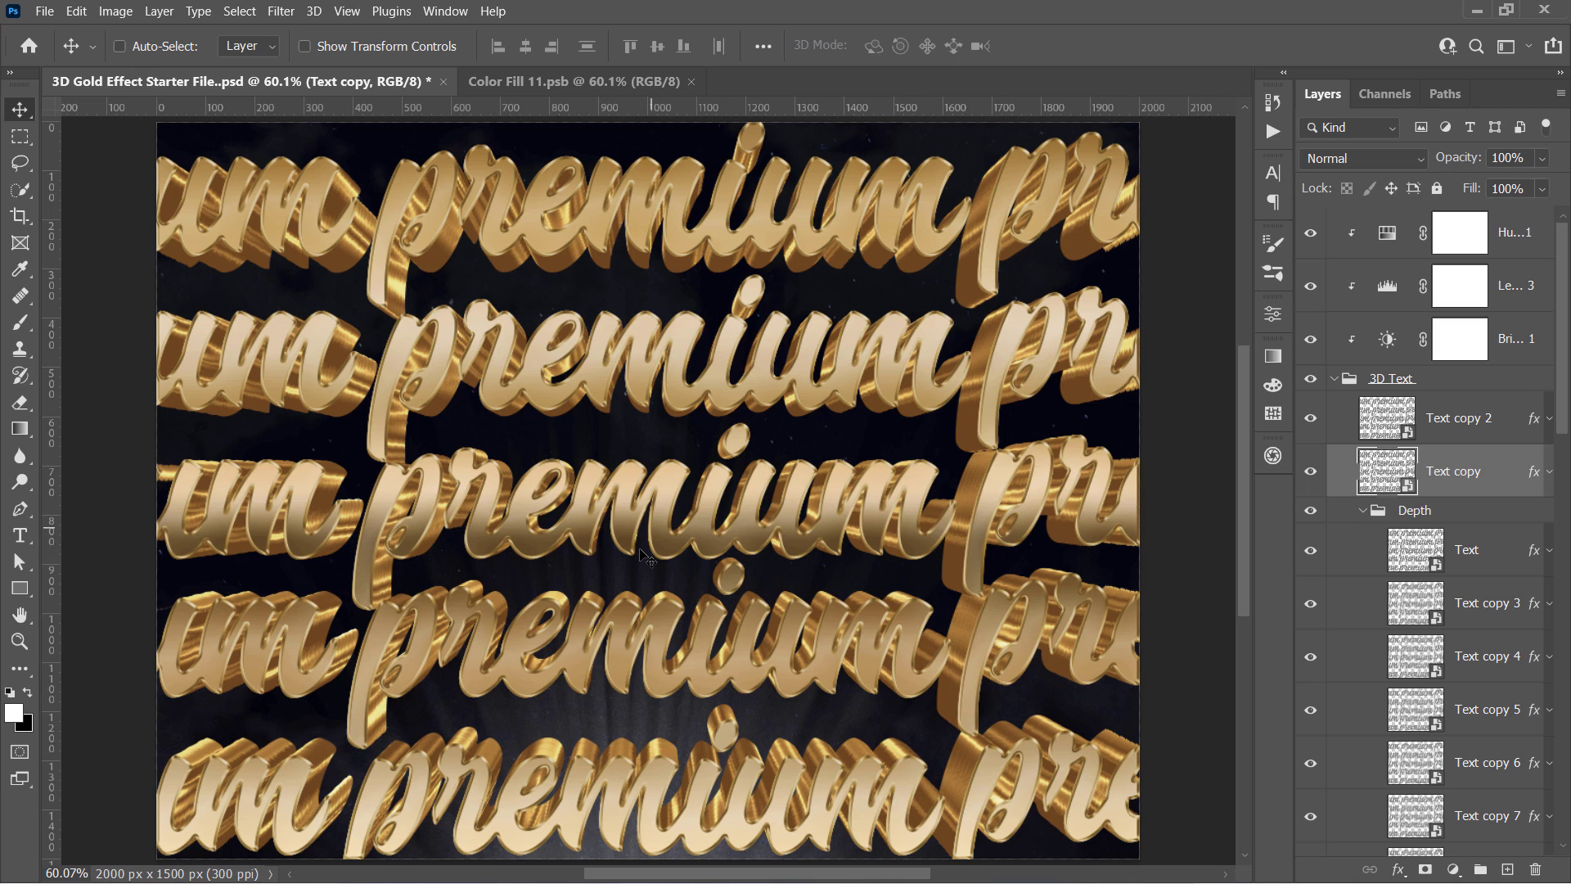
- On a new layer, brush white arrows and a circle pointing at the premium words
{"action": "key", "text": "ctrl+shift+alt+n"}
{"action": "key", "text": "b"}
{"action": "left_click_drag", "start_coordinate": [635, 236], "coordinate": [644, 264]}
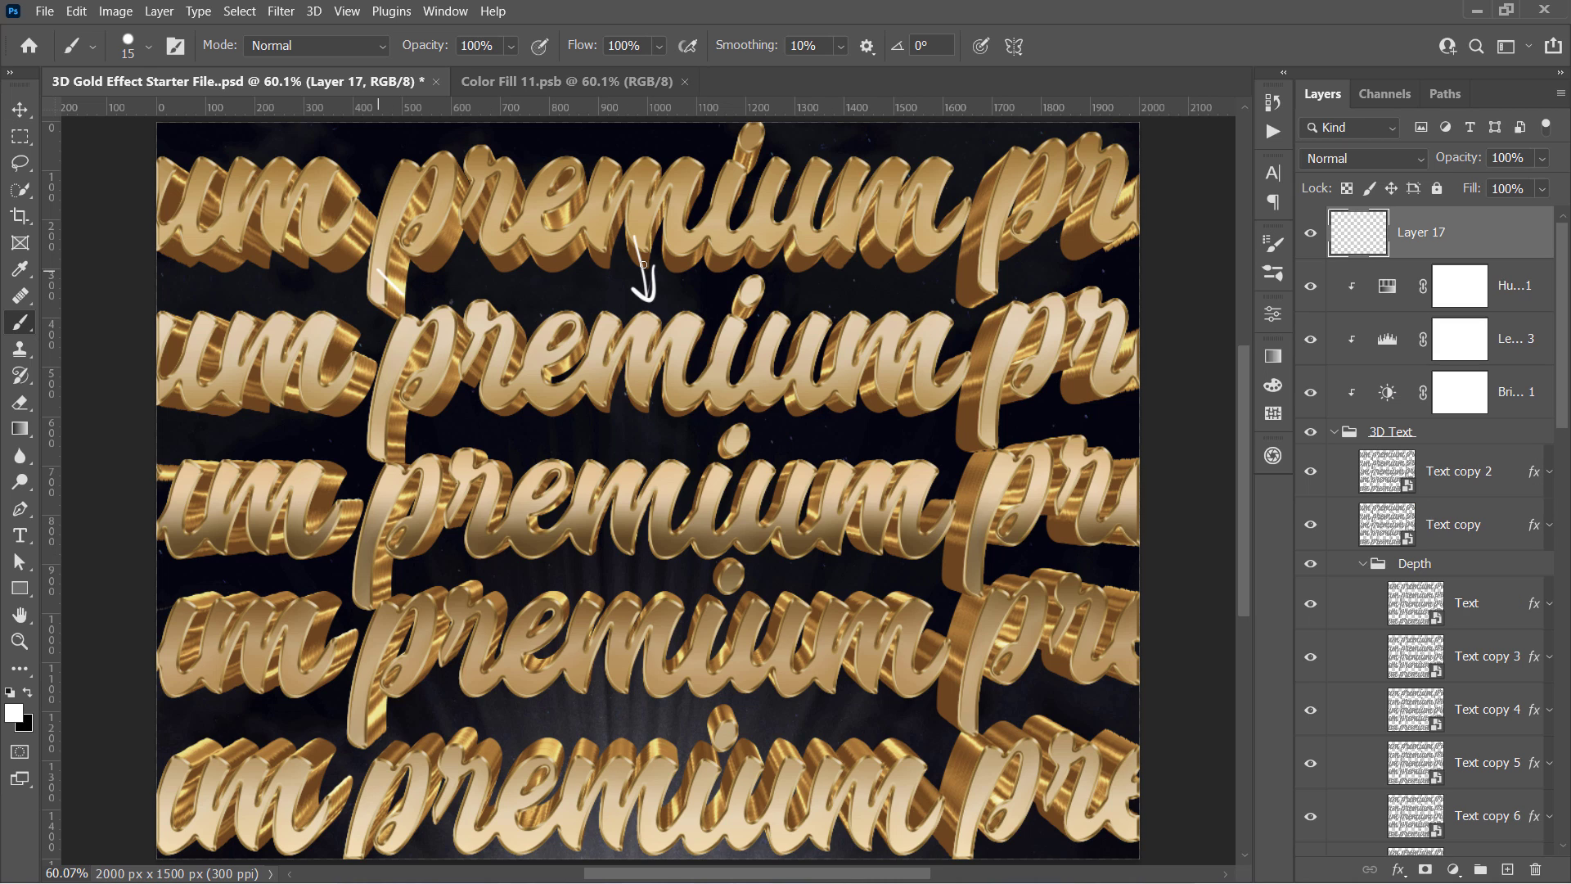
{"action": "left_click_drag", "start_coordinate": [403, 288], "coordinate": [419, 315]}
{"action": "mouse_move", "coordinate": [358, 443]}
{"action": "left_mouse_down"}
{"action": "mouse_move", "coordinate": [430, 434]}
{"action": "mouse_move", "coordinate": [411, 455]}
{"action": "left_mouse_up"}
{"action": "left_click_drag", "start_coordinate": [351, 622], "coordinate": [402, 567]}
{"action": "left_click_drag", "start_coordinate": [518, 777], "coordinate": [516, 700]}
{"action": "left_click_drag", "start_coordinate": [503, 728], "coordinate": [533, 724]}
{"action": "left_click_drag", "start_coordinate": [827, 765], "coordinate": [818, 704]}
{"action": "mouse_move", "coordinate": [937, 603]}
{"action": "left_mouse_down"}
{"action": "mouse_move", "coordinate": [975, 625]}
{"action": "mouse_move", "coordinate": [933, 626]}
{"action": "left_mouse_up"}
{"action": "left_click_drag", "start_coordinate": [992, 480], "coordinate": [921, 484]}
{"action": "left_click_drag", "start_coordinate": [970, 270], "coordinate": [911, 351]}
{"action": "mouse_move", "coordinate": [736, 448]}
{"action": "left_mouse_down"}
{"action": "mouse_move", "coordinate": [594, 540]}
{"action": "mouse_move", "coordinate": [688, 452]}
{"action": "left_mouse_up"}
{"action": "left_click_drag", "start_coordinate": [663, 517], "coordinate": [700, 517]}
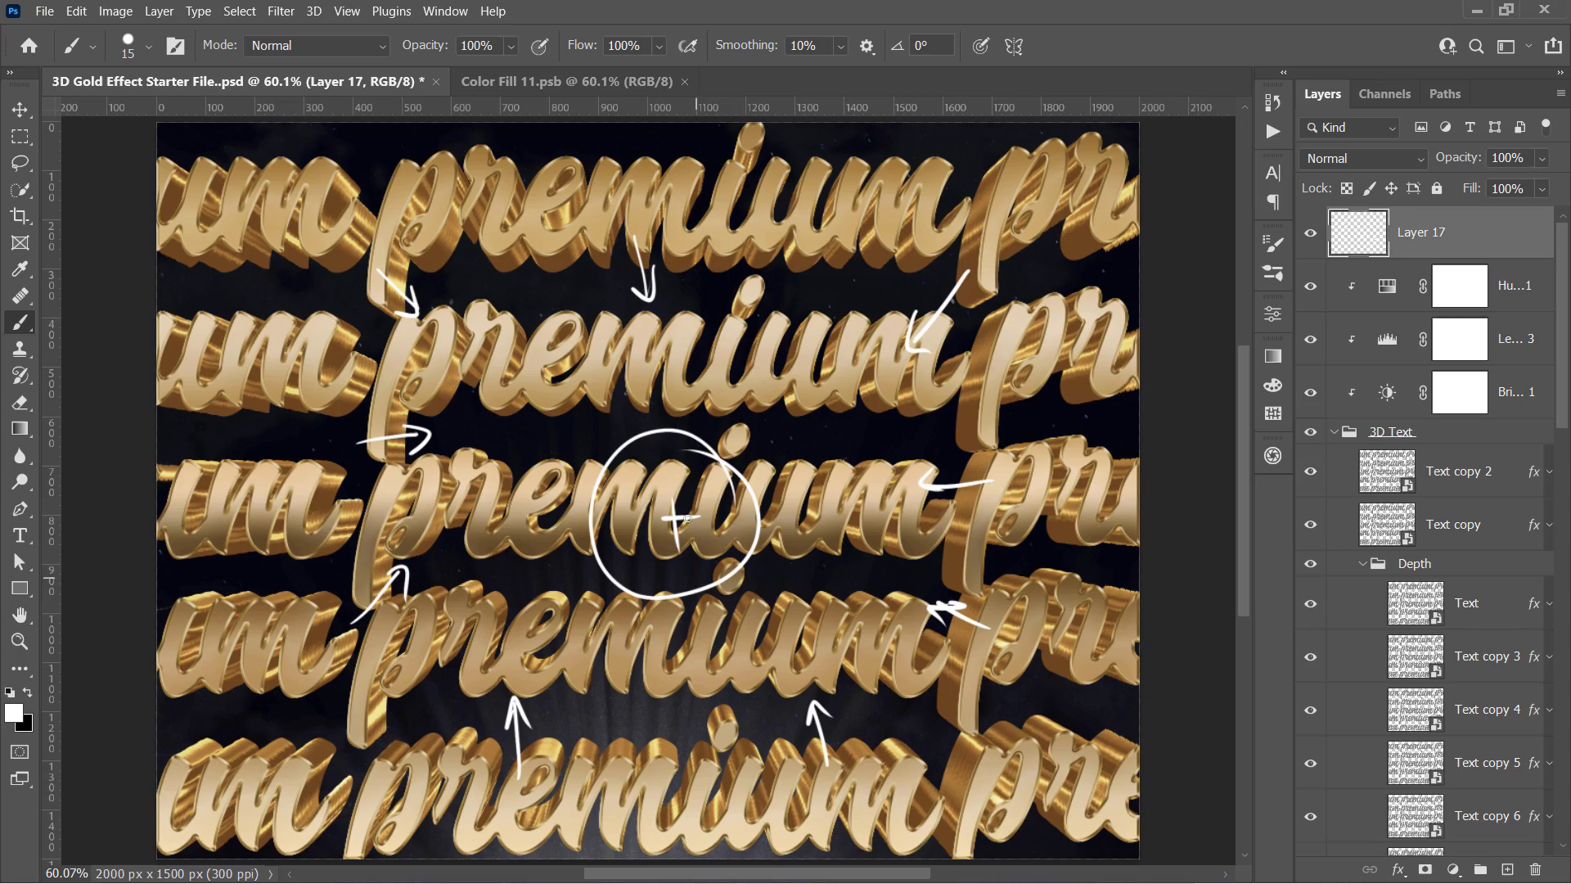
{"action": "left_click", "coordinate": [1483, 655]}
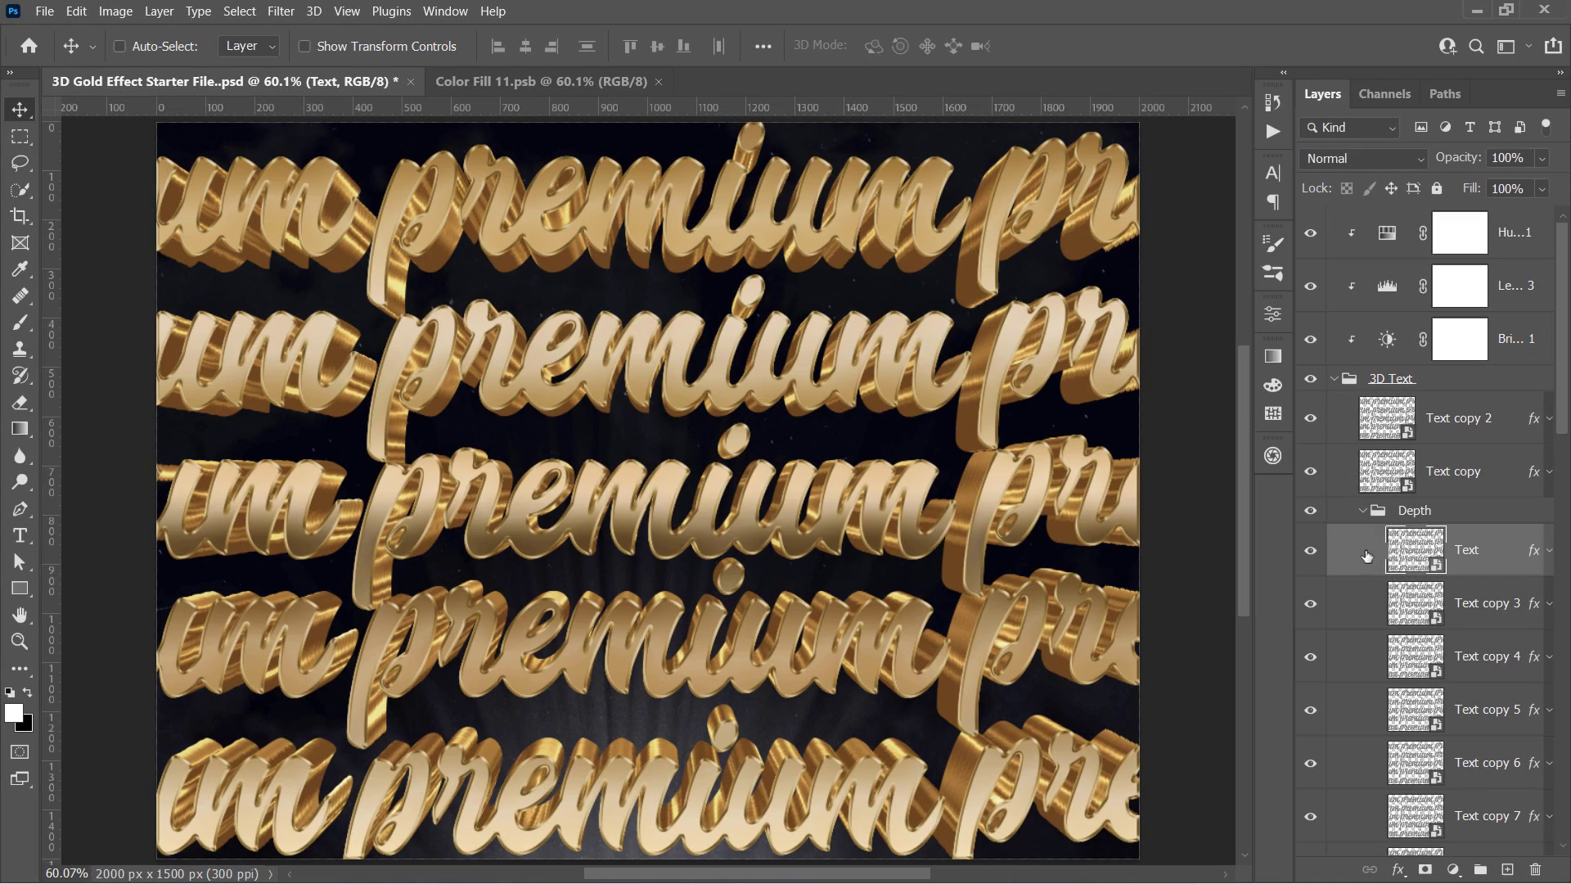
- Change the Text layer's Bevel & Emboss lighting angle from 50° to 73°
{"action": "double_click", "coordinate": [1365, 556]}
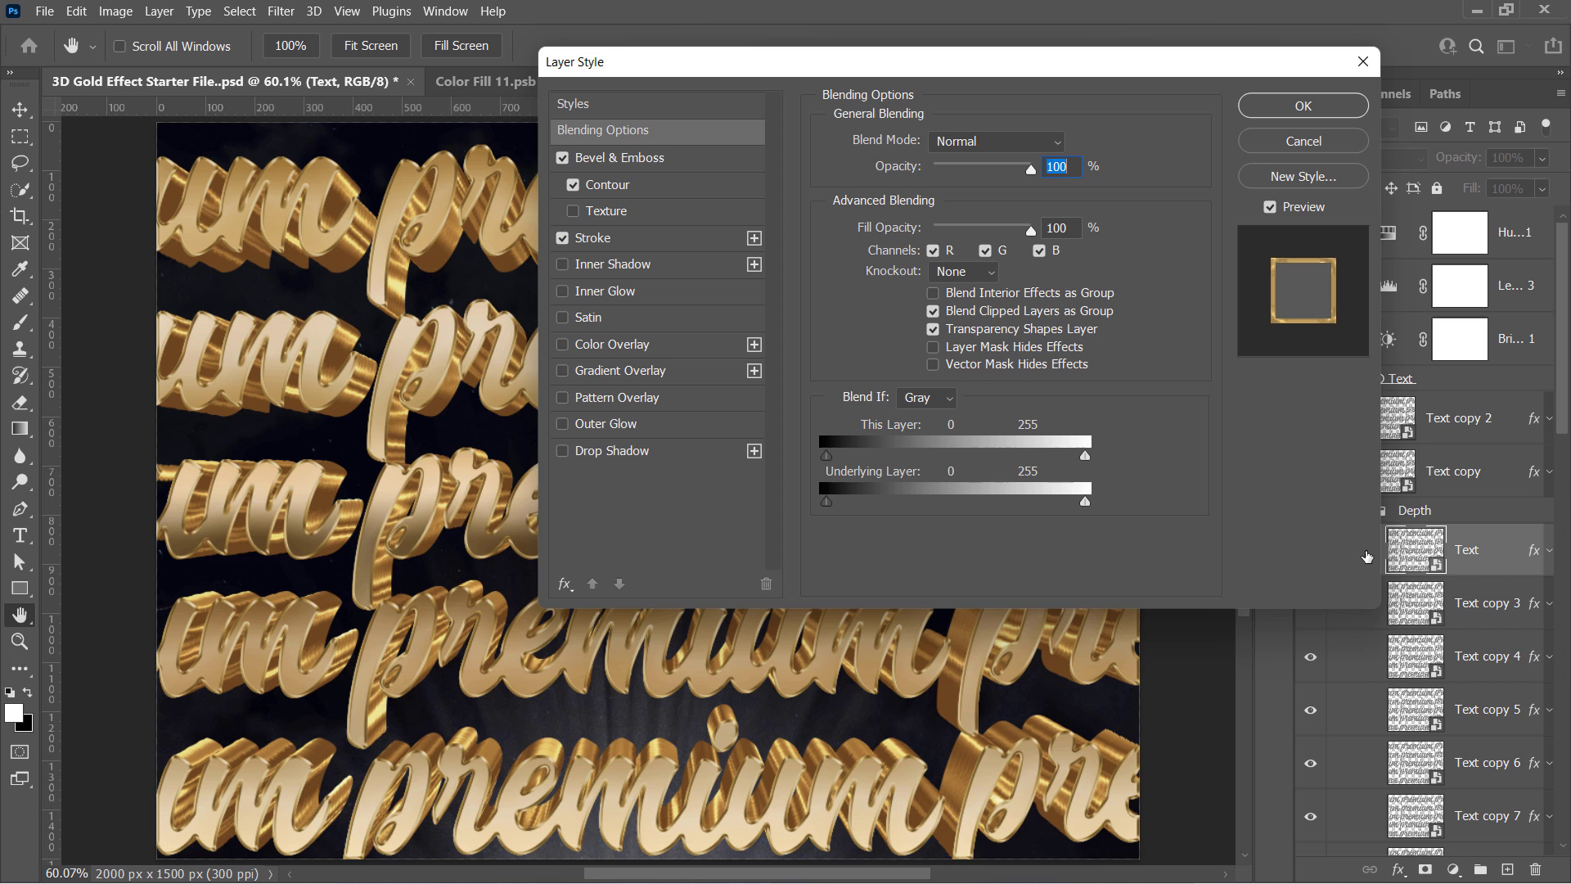
{"action": "left_click", "coordinate": [647, 160]}
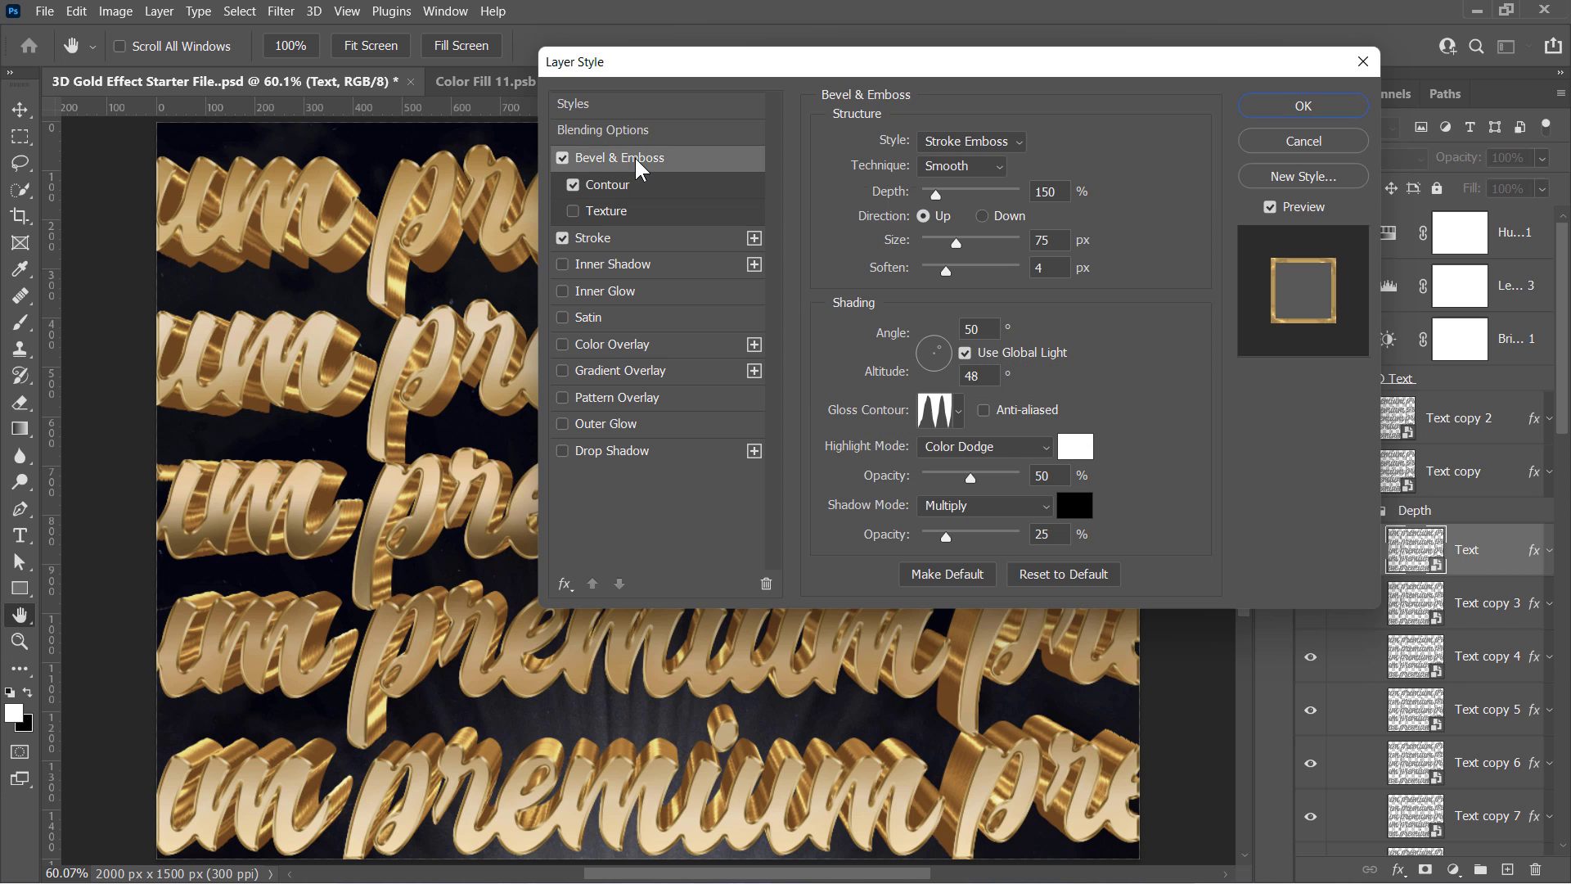
{"action": "left_click_drag", "start_coordinate": [769, 80], "coordinate": [1029, 94]}
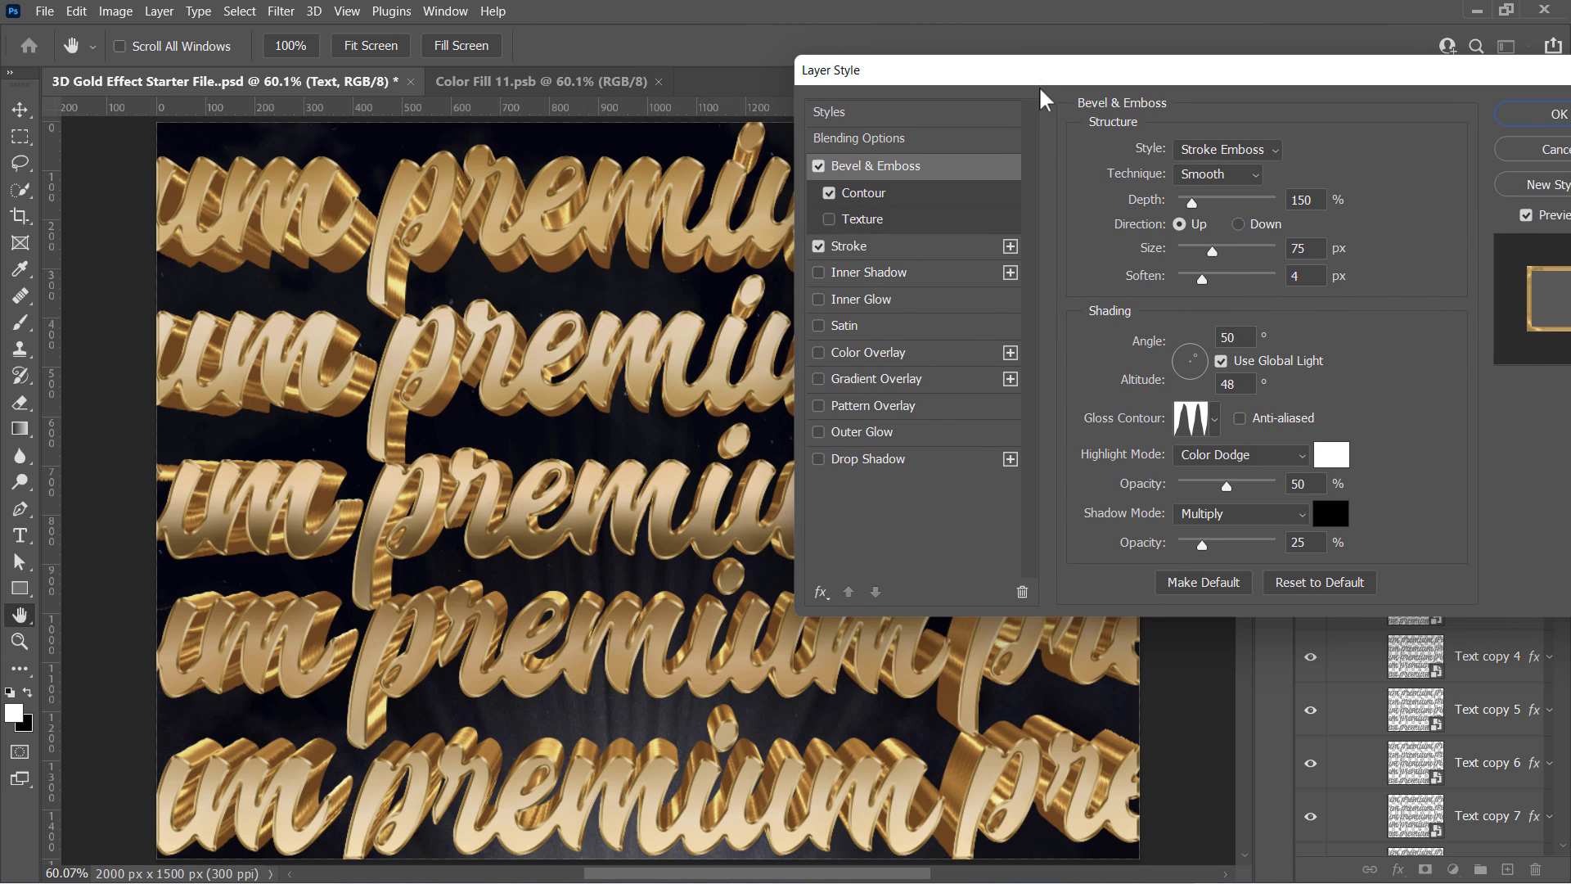
{"action": "left_click", "coordinate": [1199, 369]}
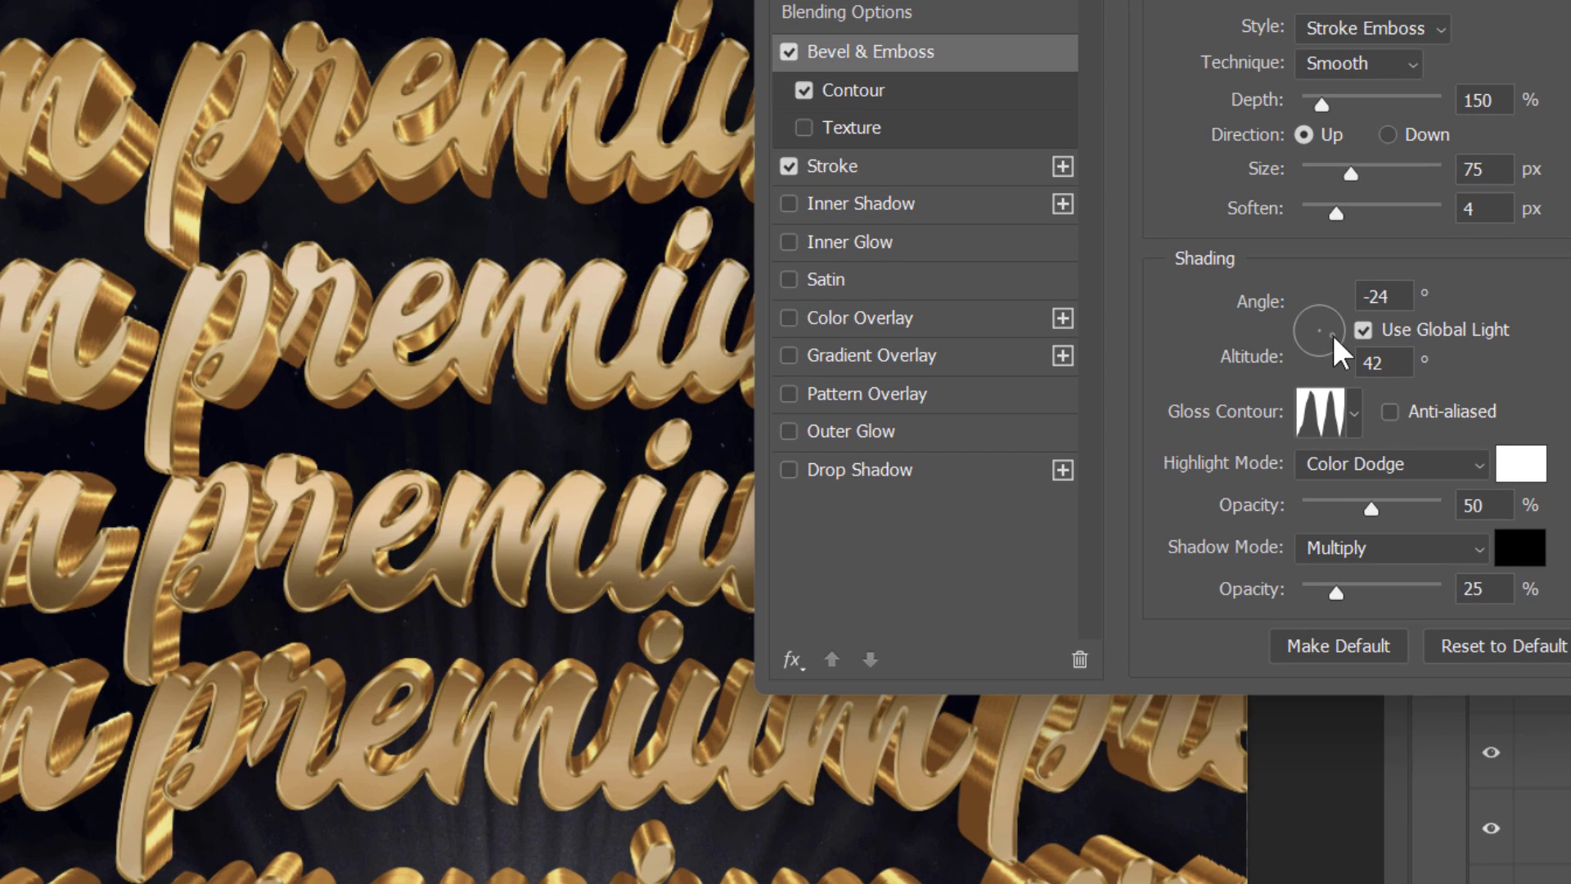
{"action": "left_click_drag", "start_coordinate": [1332, 332], "coordinate": [1328, 332]}
{"action": "left_click", "coordinate": [1309, 346]}
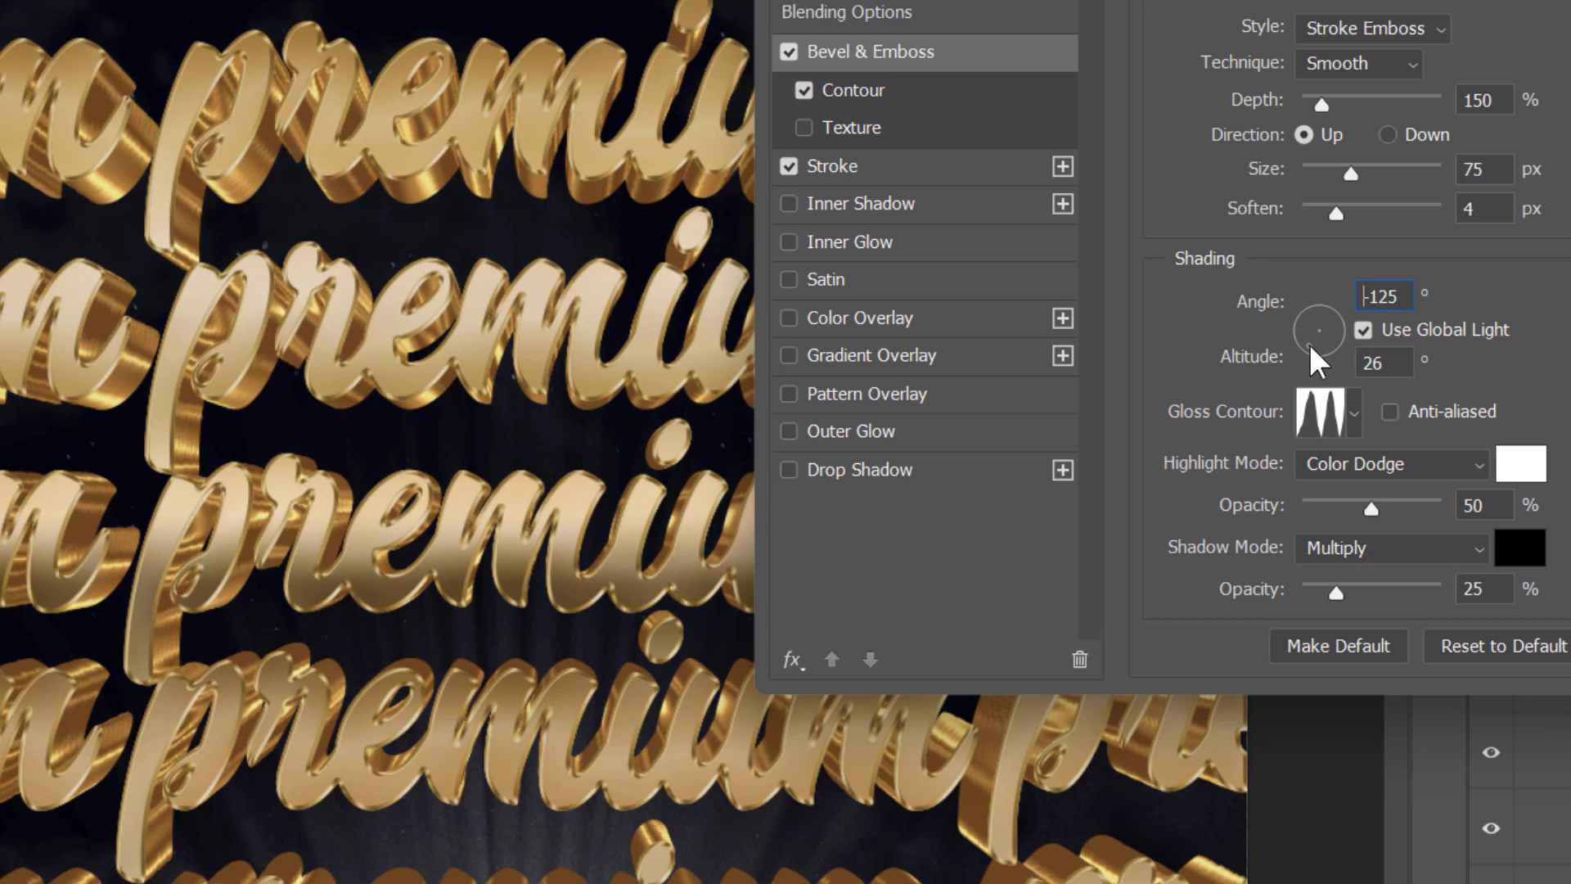
{"action": "left_click", "coordinate": [1308, 332]}
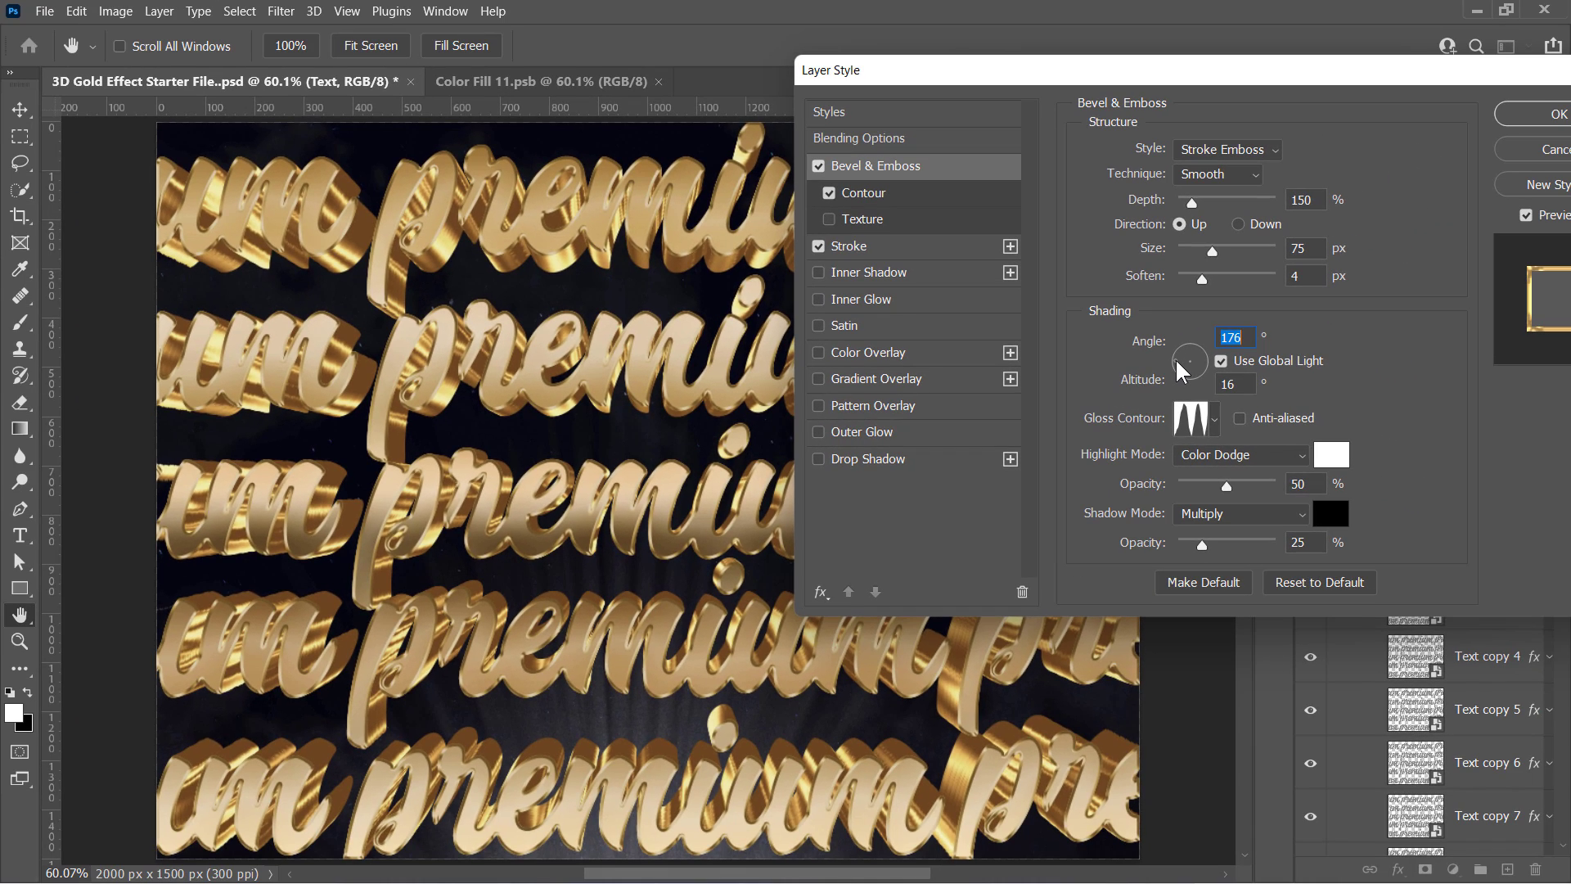
{"action": "left_click_drag", "start_coordinate": [1177, 360], "coordinate": [1199, 360]}
{"action": "left_click_drag", "start_coordinate": [1166, 82], "coordinate": [968, 409]}
- Apply the new bevel lighting, hide Depth layers Text copy 20–30, and collapse the Depth group
{"action": "left_click", "coordinate": [1361, 438]}
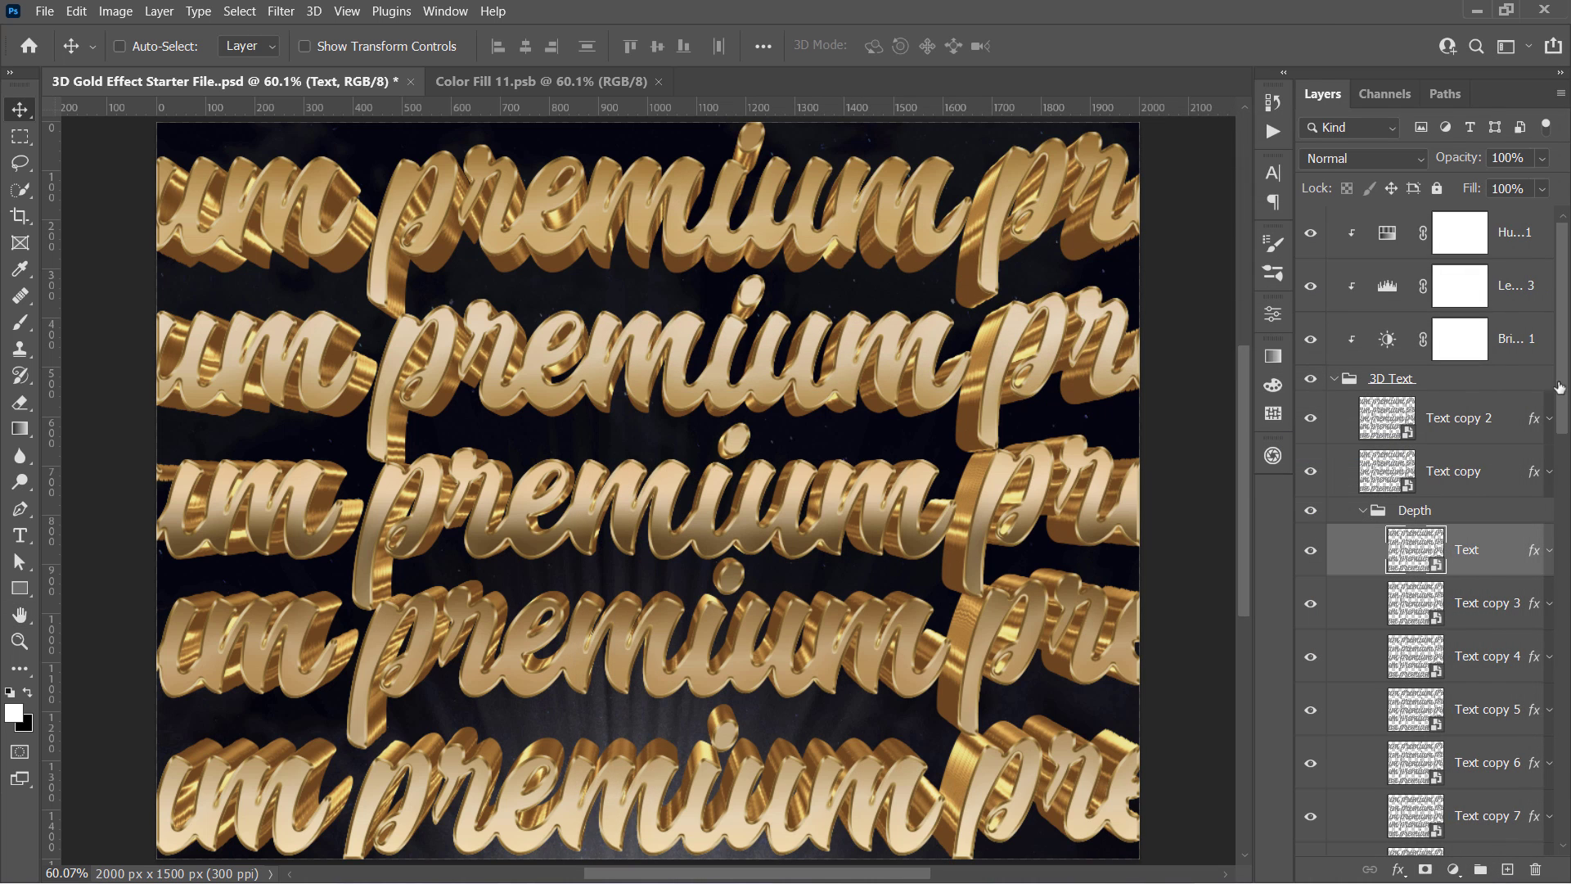
{"action": "left_click_drag", "start_coordinate": [1560, 388], "coordinate": [1551, 817]}
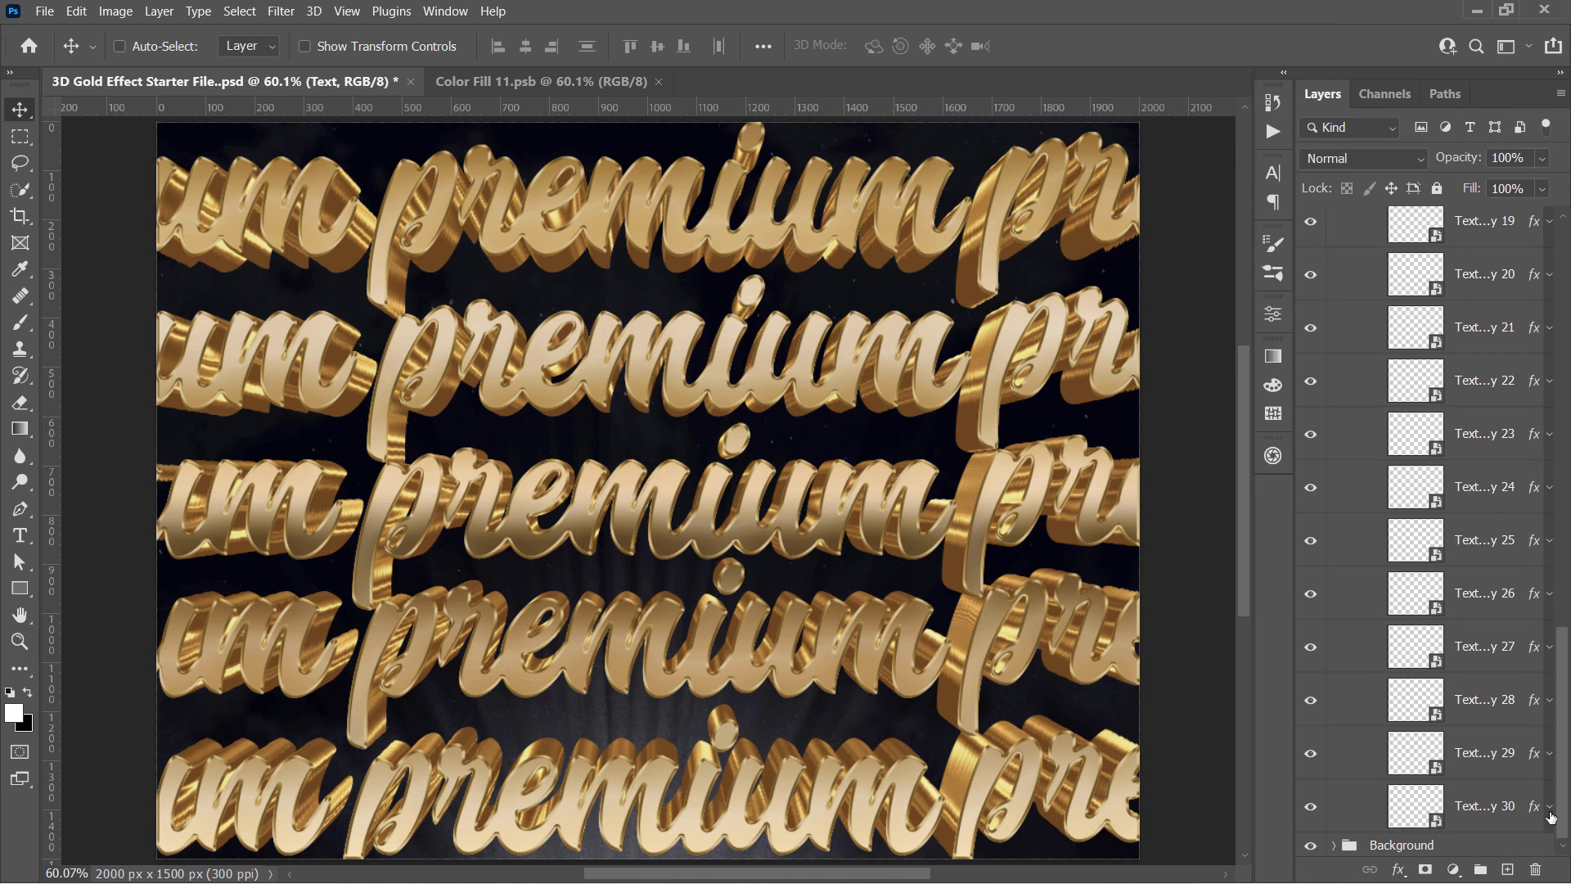
{"action": "mouse_move", "coordinate": [1317, 818]}
{"action": "left_mouse_down"}
{"action": "mouse_move", "coordinate": [1305, 274]}
{"action": "mouse_move", "coordinate": [1308, 806]}
{"action": "left_mouse_up"}
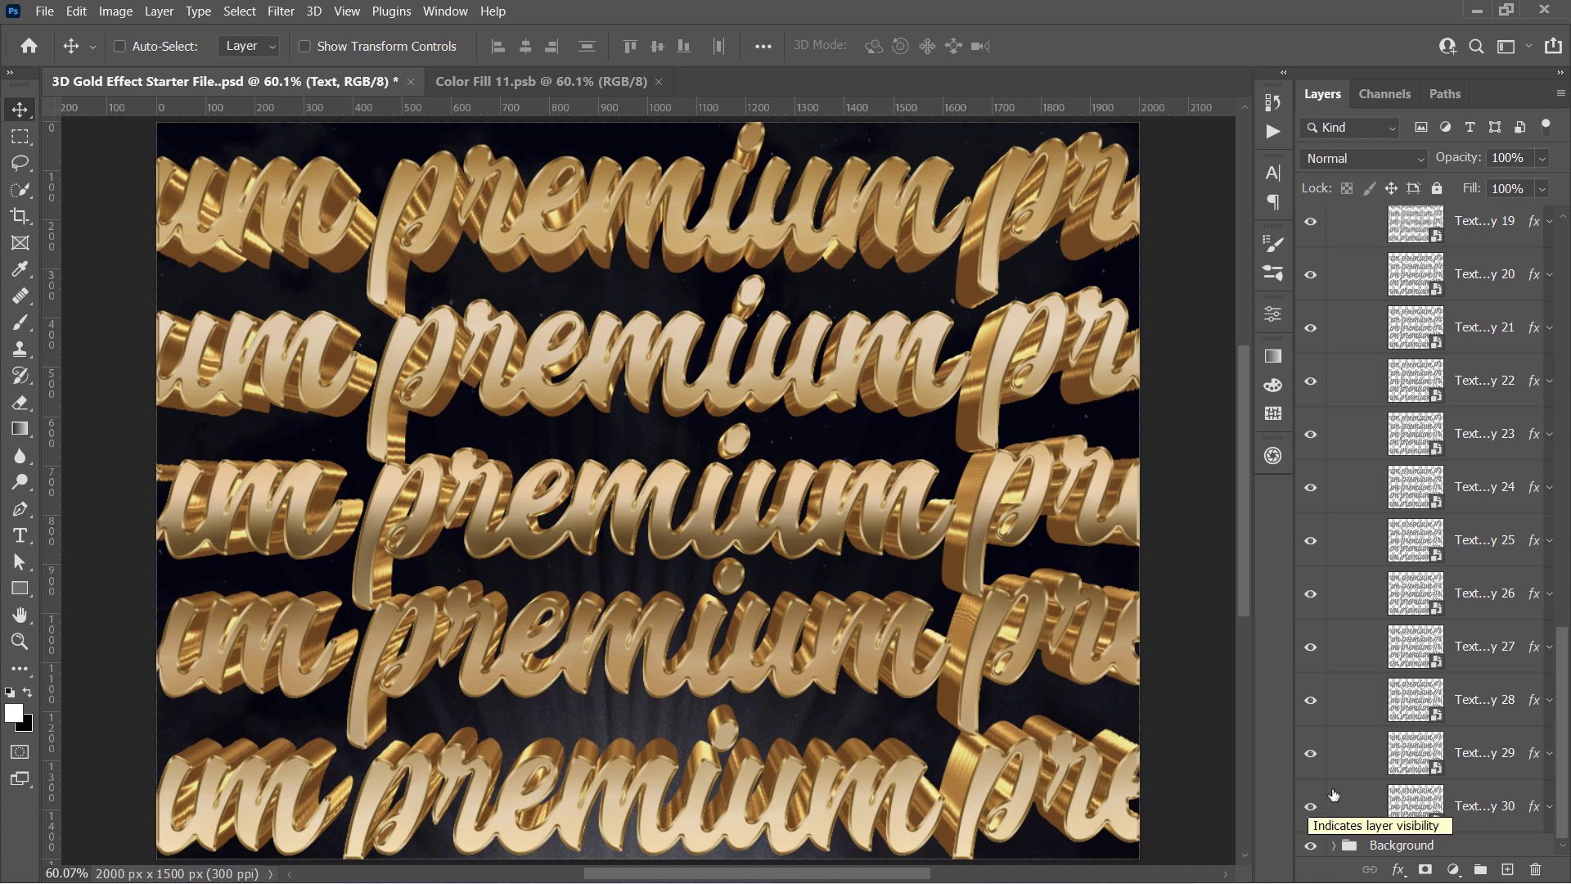
{"action": "scroll", "coordinate": [1350, 655], "scroll_direction": "up", "scroll_amount": 10}
{"action": "left_click", "coordinate": [1363, 510]}
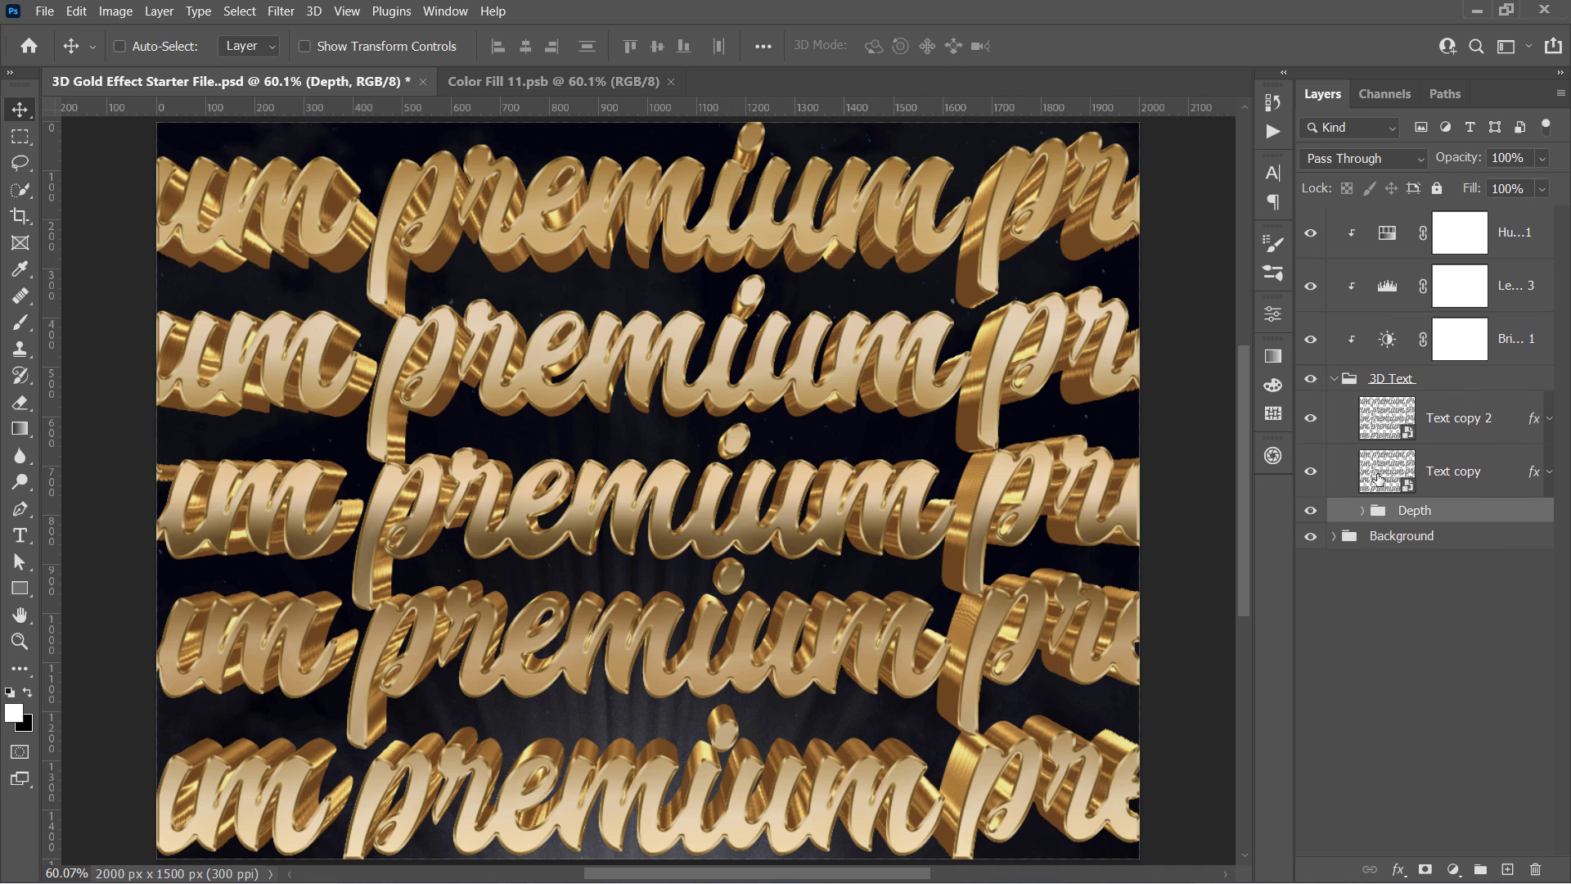
- Inside the Text copy smart object, place the crest image as an embedded layer
{"action": "double_click", "coordinate": [1380, 478]}
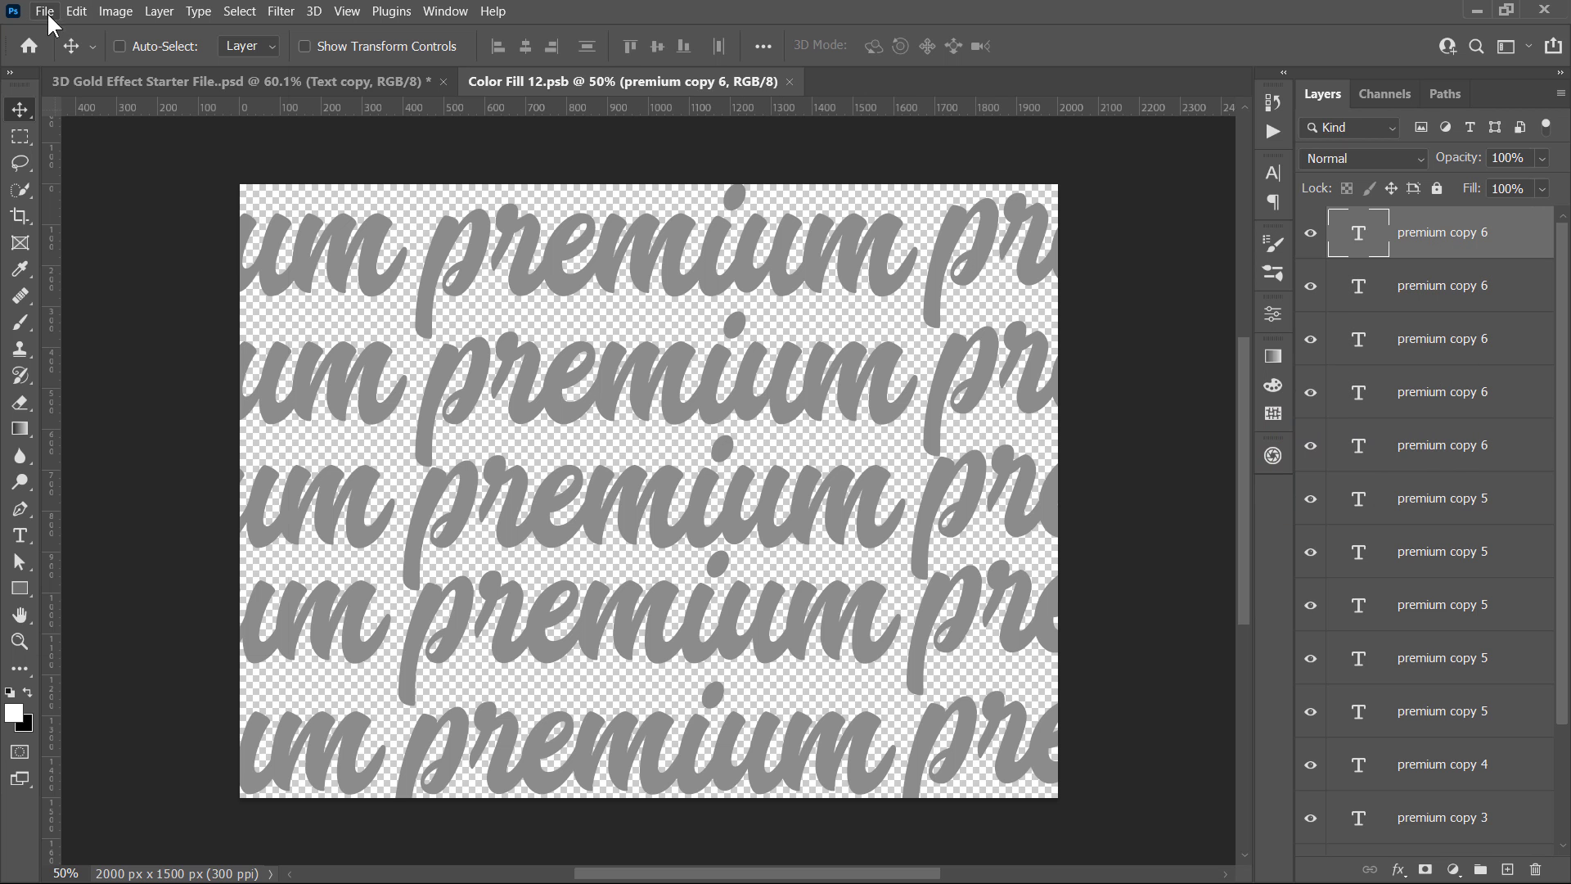
{"action": "left_click", "coordinate": [45, 12]}
{"action": "left_click", "coordinate": [82, 209]}
{"action": "left_click", "coordinate": [237, 201]}
{"action": "left_click", "coordinate": [614, 456]}
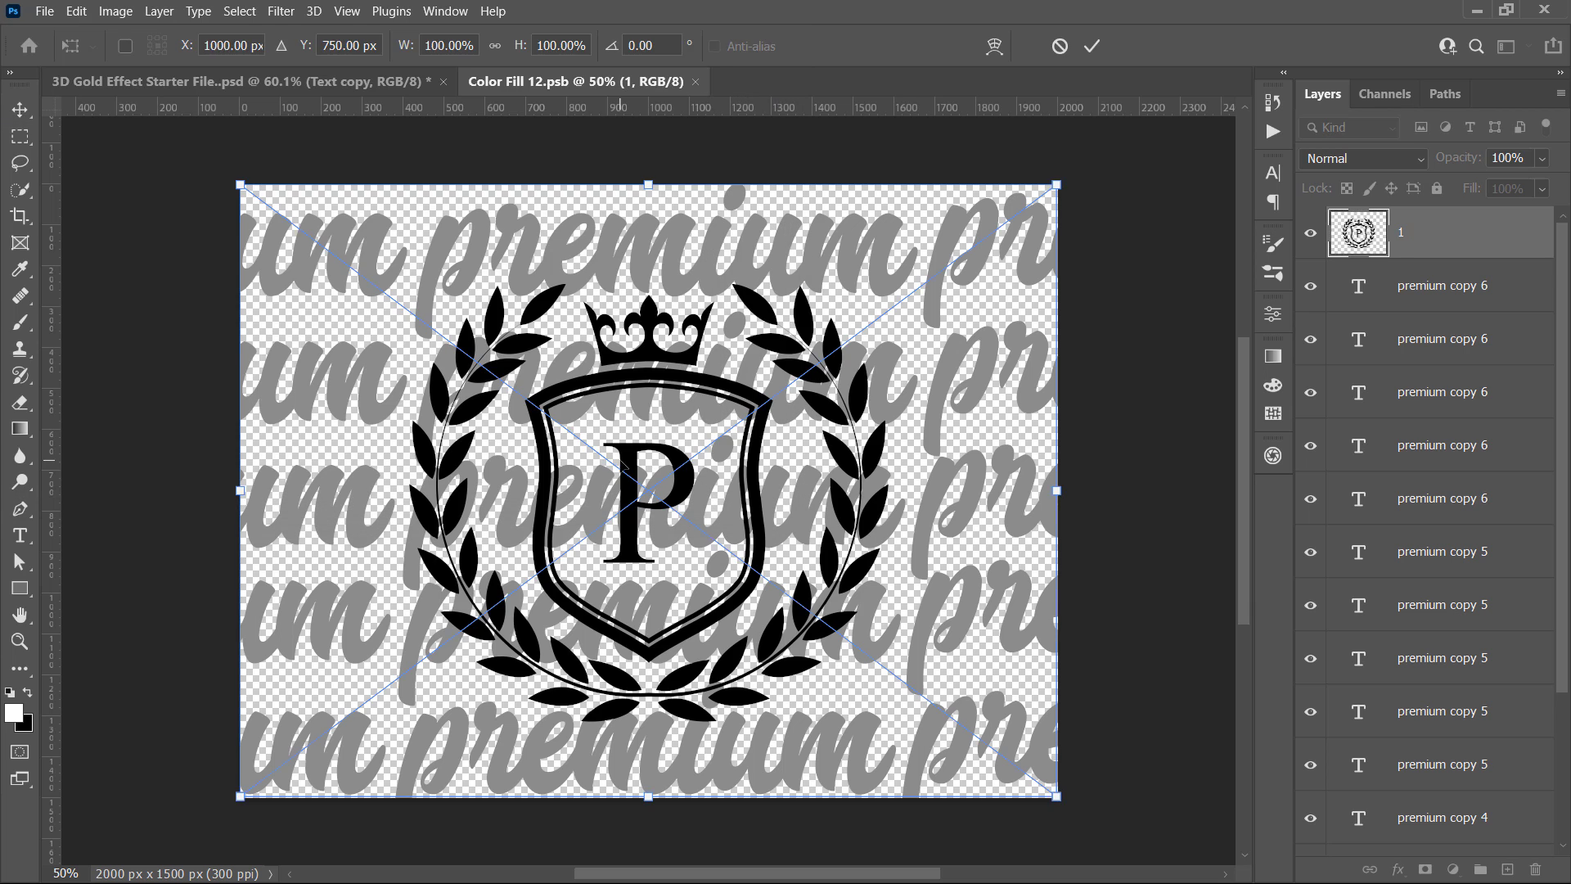
{"action": "key", "text": "Return"}
{"action": "left_click", "coordinate": [1442, 285]}
- Delete the premium text layers, save the smart object, and return to the main document
{"action": "left_click", "coordinate": [1455, 810], "text": "shift"}
{"action": "key", "text": "Delete"}
{"action": "key", "text": "ctrl+s"}
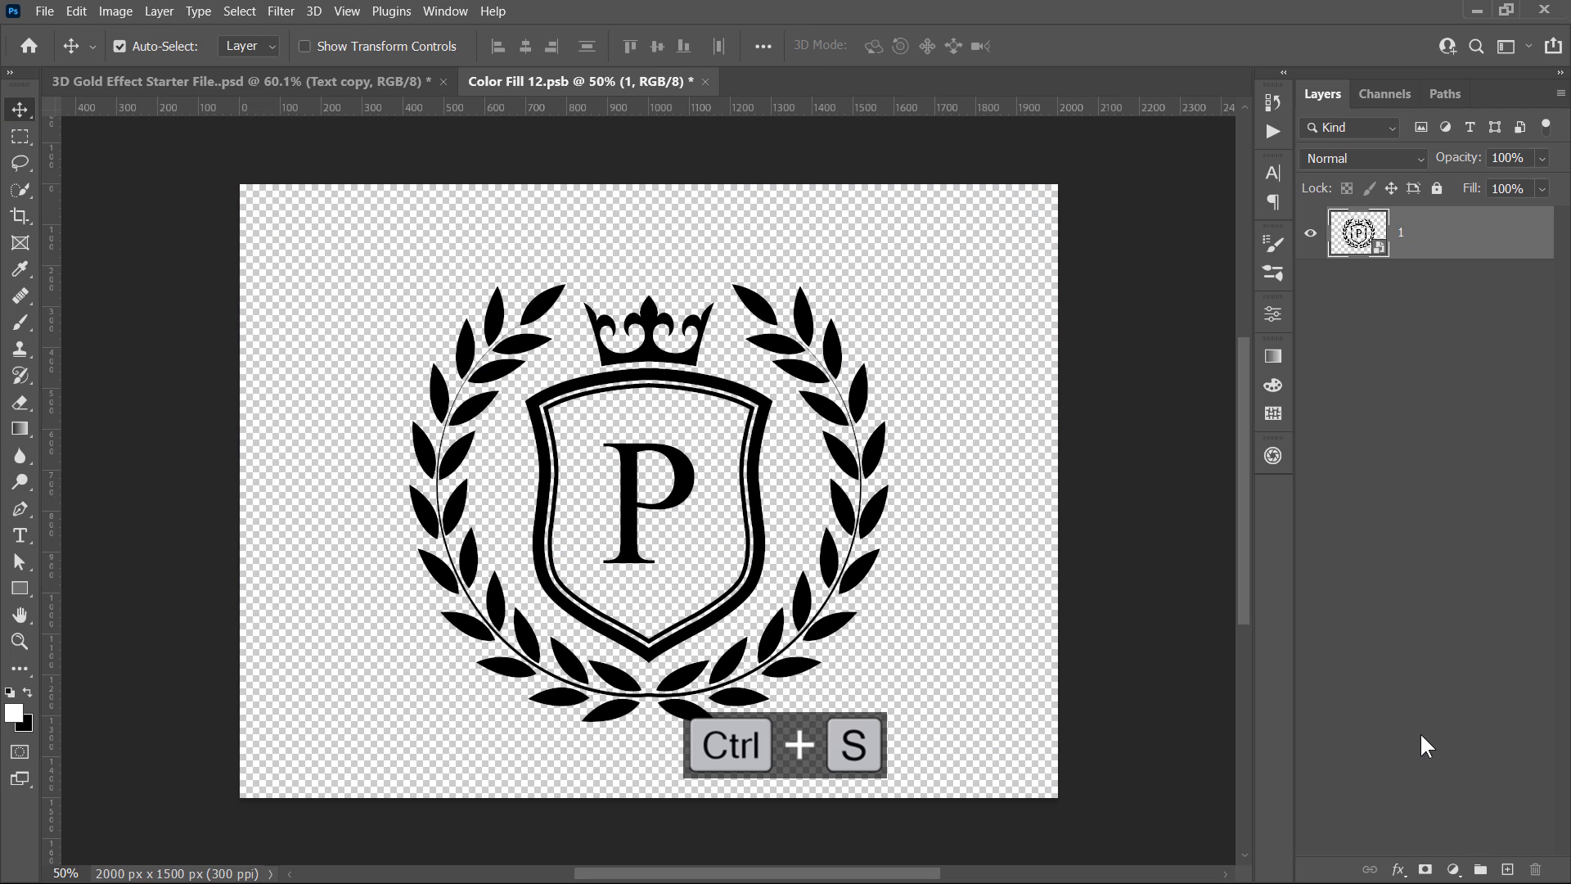
{"action": "left_click", "coordinate": [356, 86]}
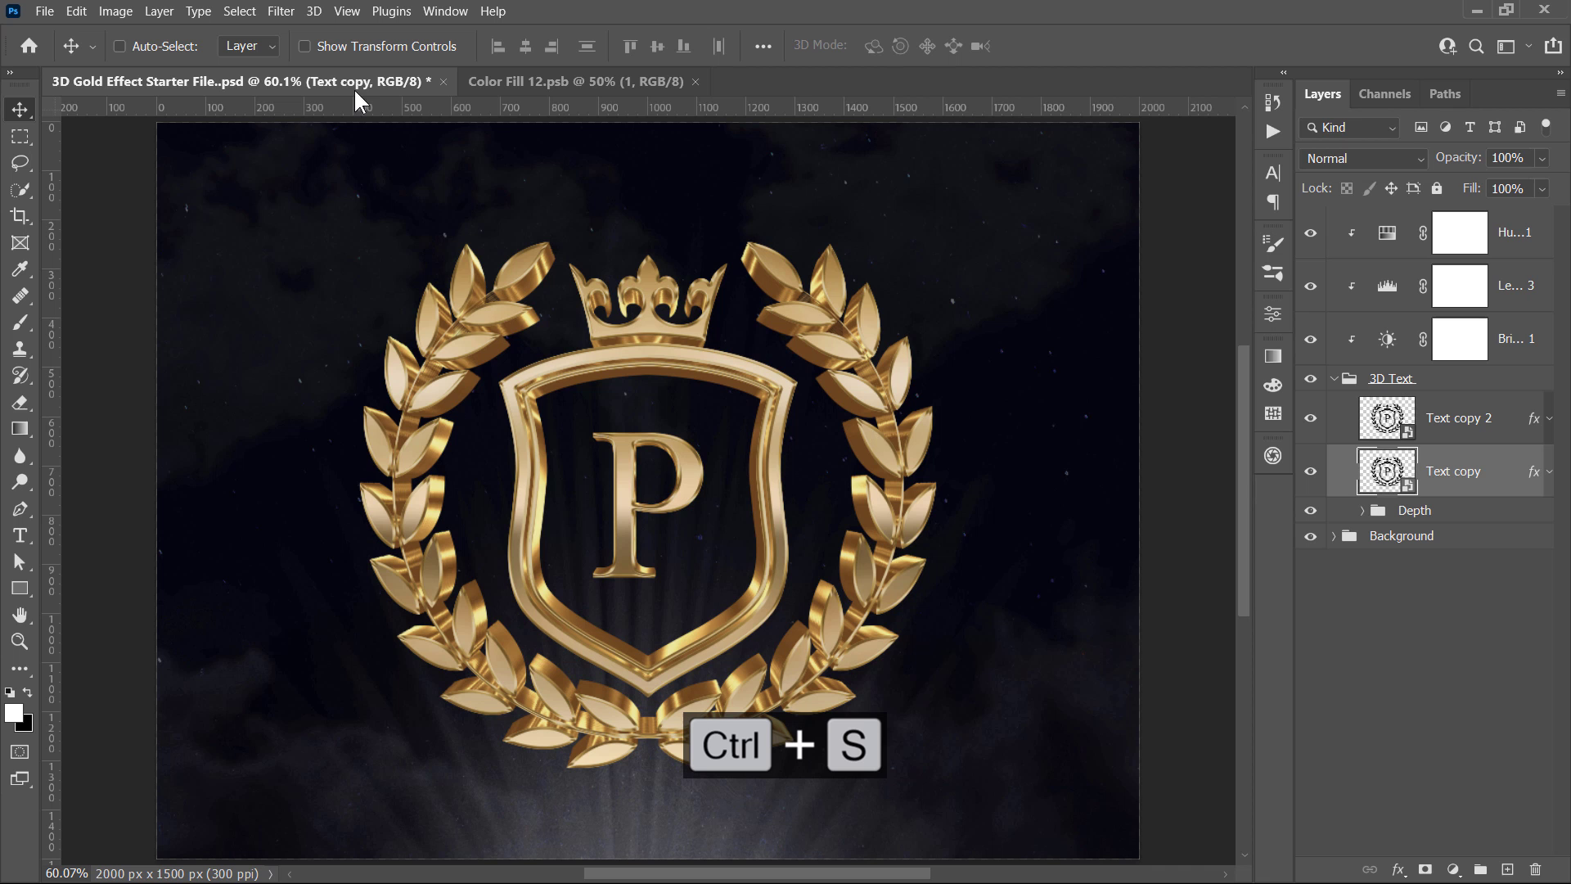